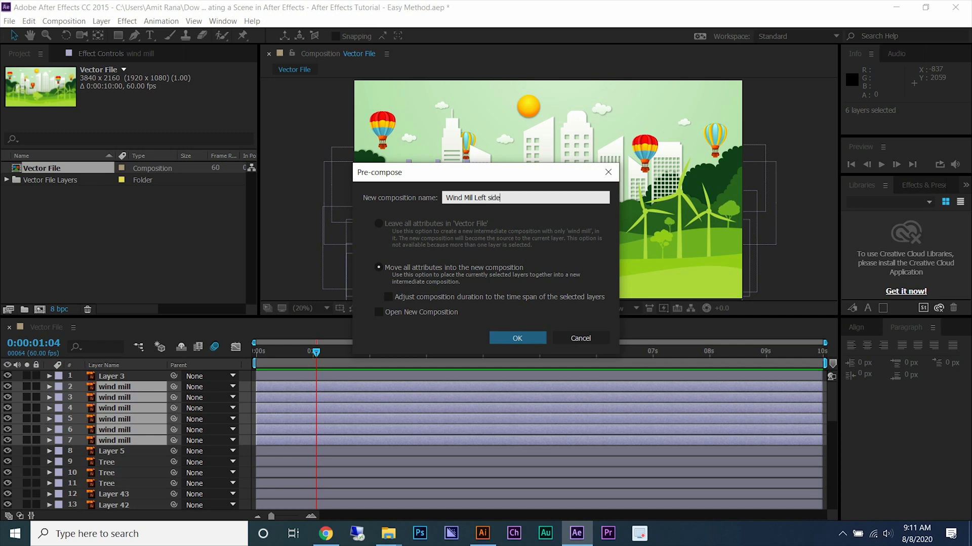
Pre-compose the six selected wind mill layers as Wind Mill Left side and lock the resulting layer.
key("Return")
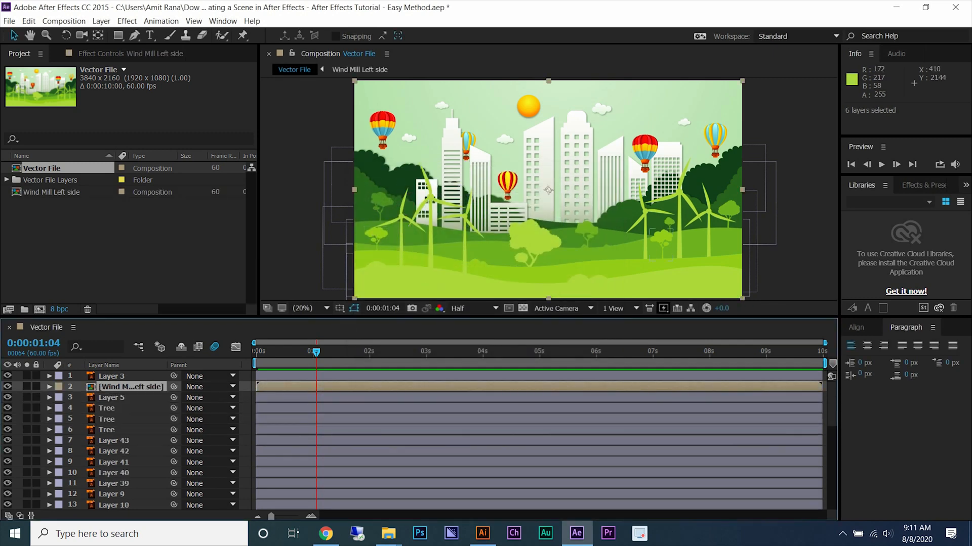
key("ctrl+l")
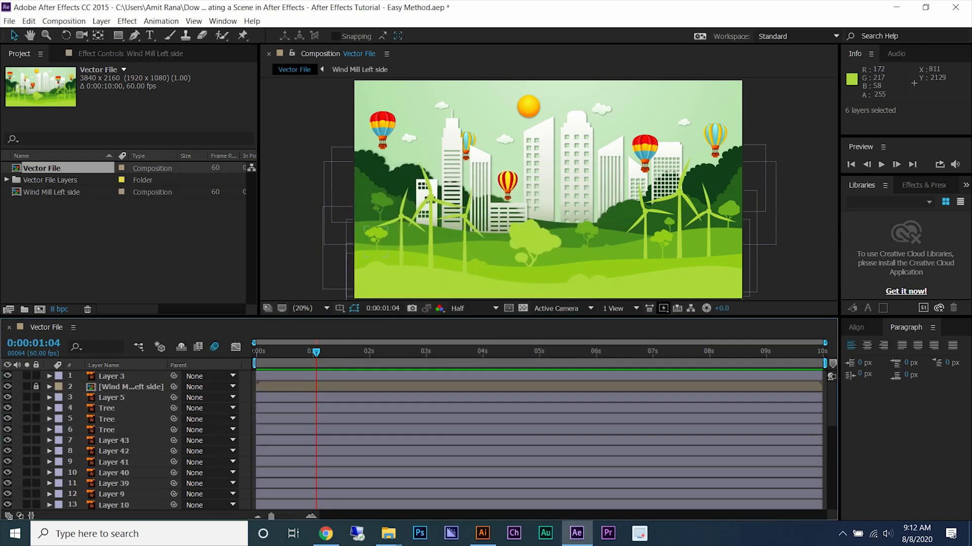
Pre-compose Layers 43, 42, 41, 40, 39 and 9 as Wind Mill Right Side and lock the resulting layer.
left_click(708, 215)
left_click(114, 483, "shift")
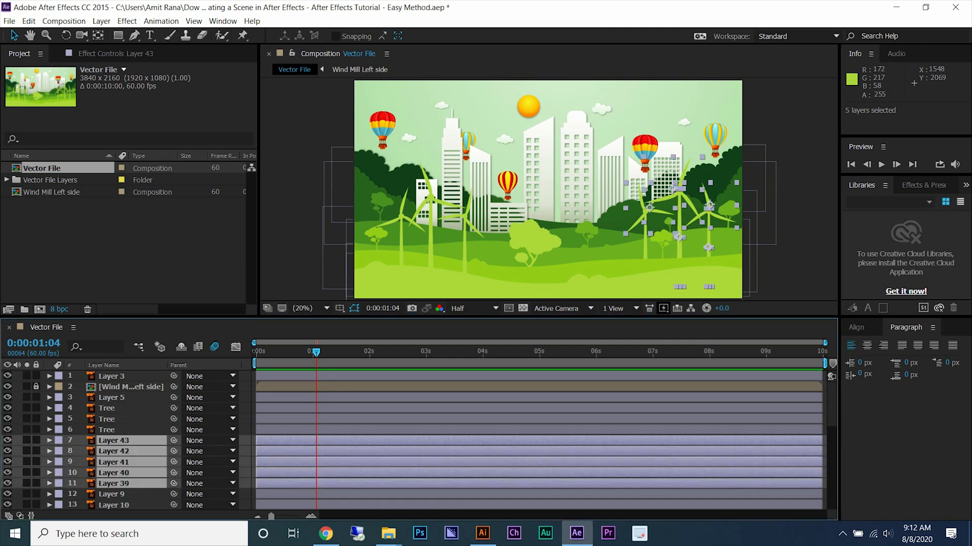
left_click(112, 494, "shift")
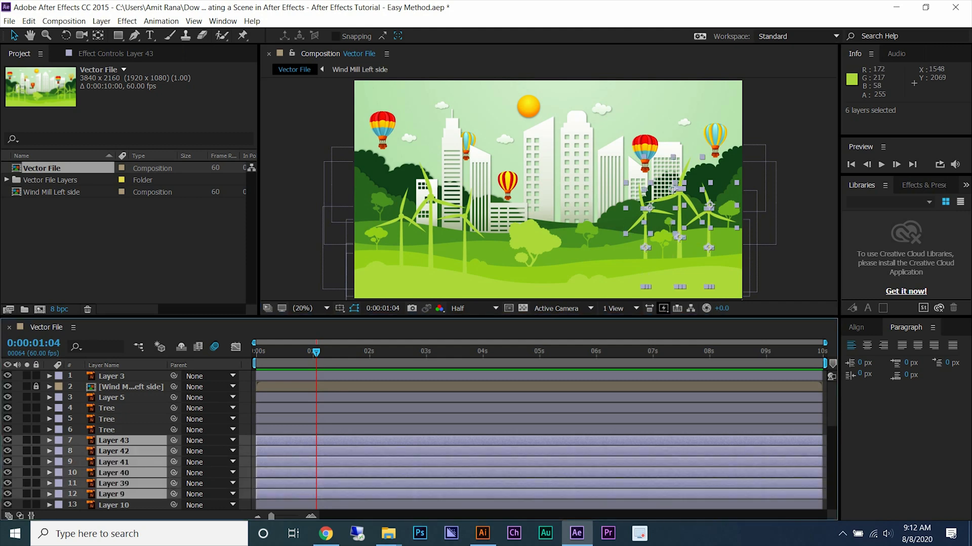
right_click(117, 441)
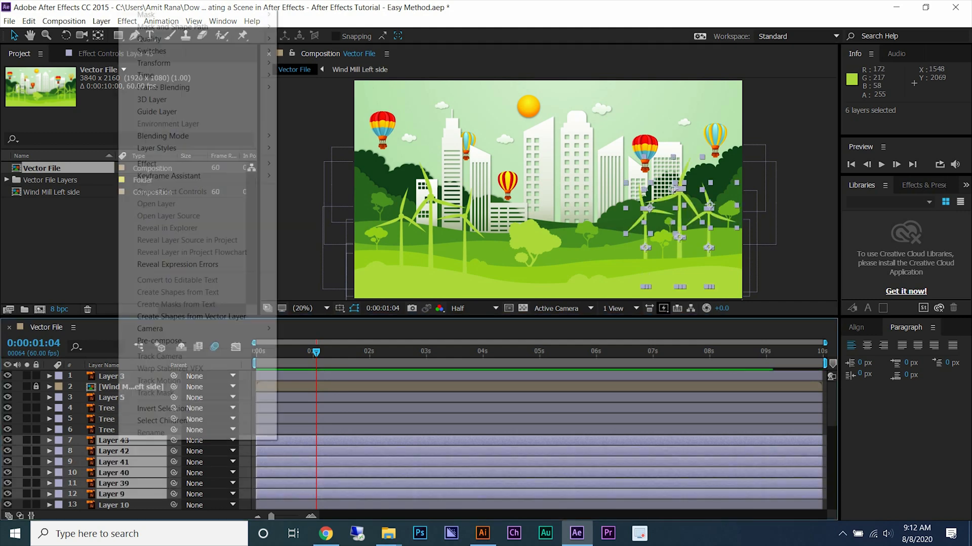
left_click(161, 340)
type("Wind Mill Right Side")
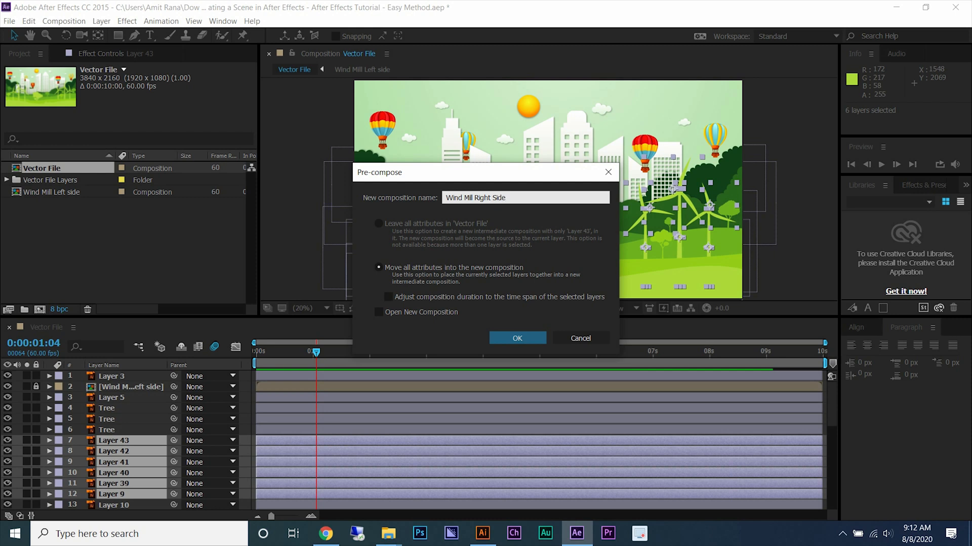
key("Return")
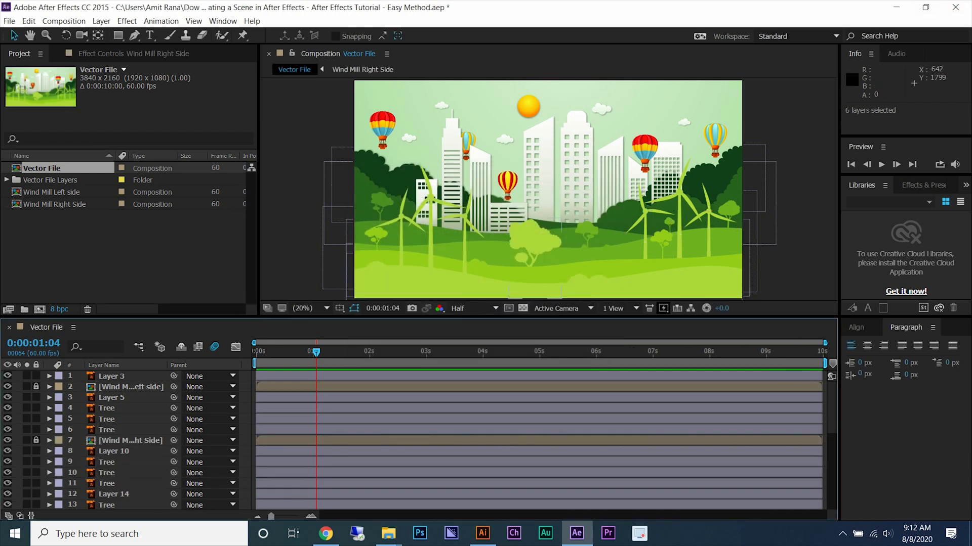
left_click(106, 408)
left_click(106, 419)
left_click(106, 430)
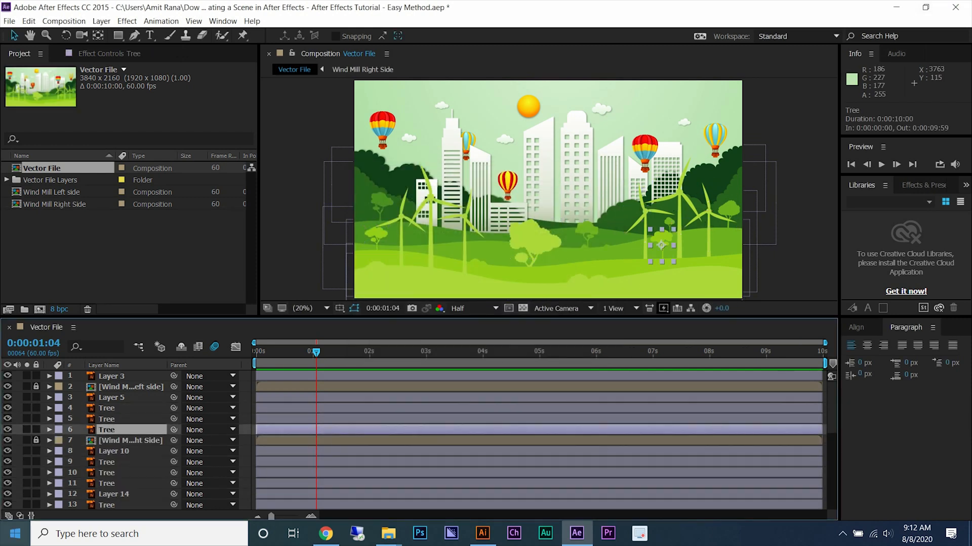
Pre-compose the five layers Air Ballon 1 to Air Ballon 5 into a composition named Air Ballon.
scroll(127, 440, "down", 4)
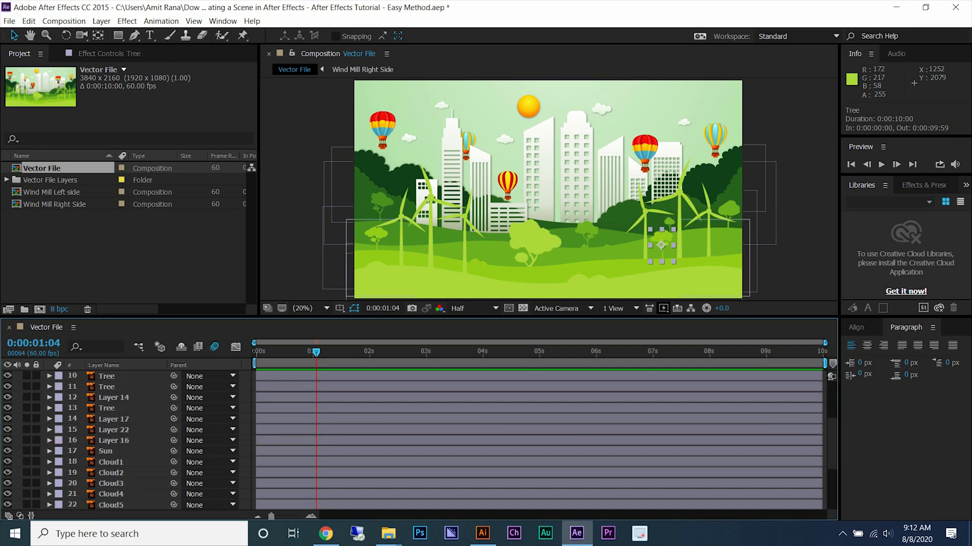
left_click_drag(418, 317, 419, 206)
left_click(116, 407)
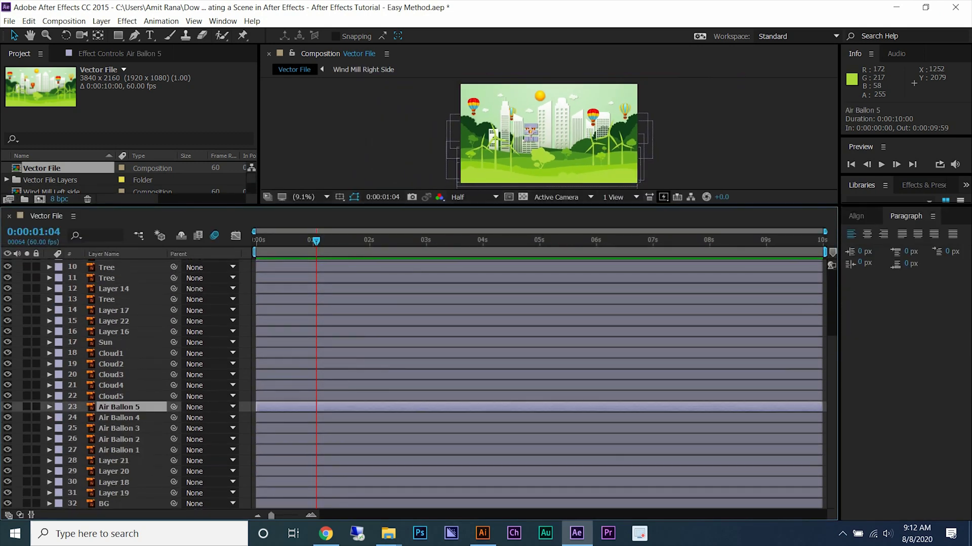
left_click(119, 450, "shift")
right_click(124, 449)
left_click(167, 350)
type("Air Ballon")
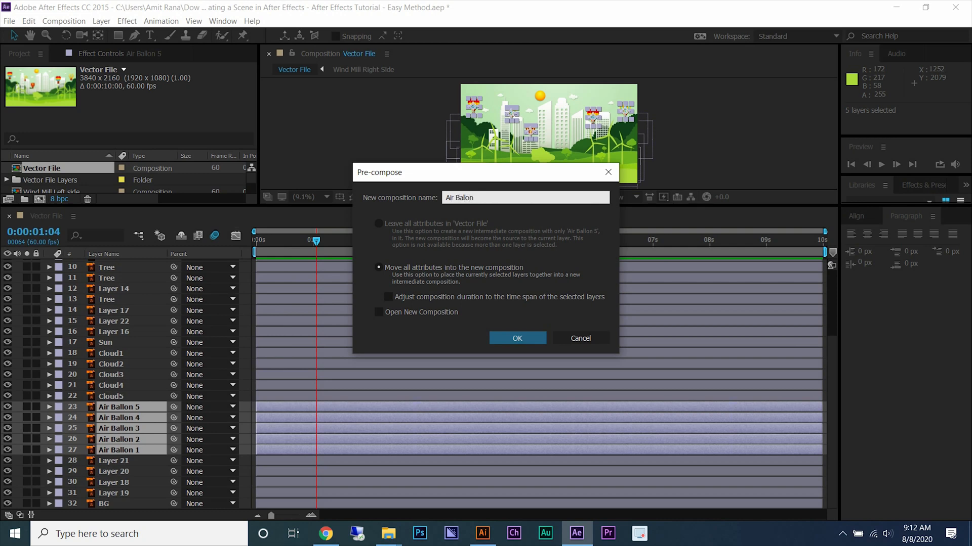
key("Return")
Pre-compose the five layers Cloud1 to Cloud5 into a composition named Cloud.
left_click(117, 396)
left_click(116, 439, "shift")
right_click(118, 438)
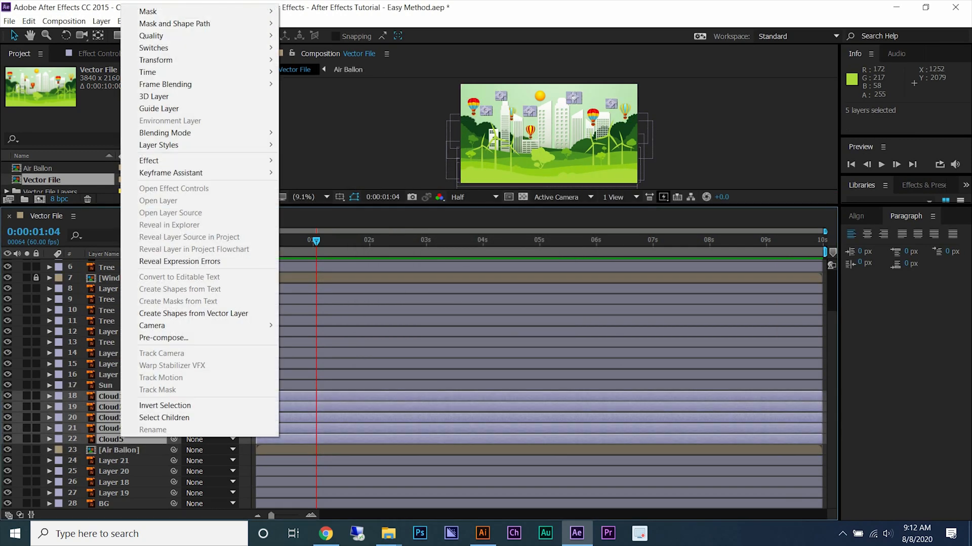
left_click(167, 350)
type("Cloud")
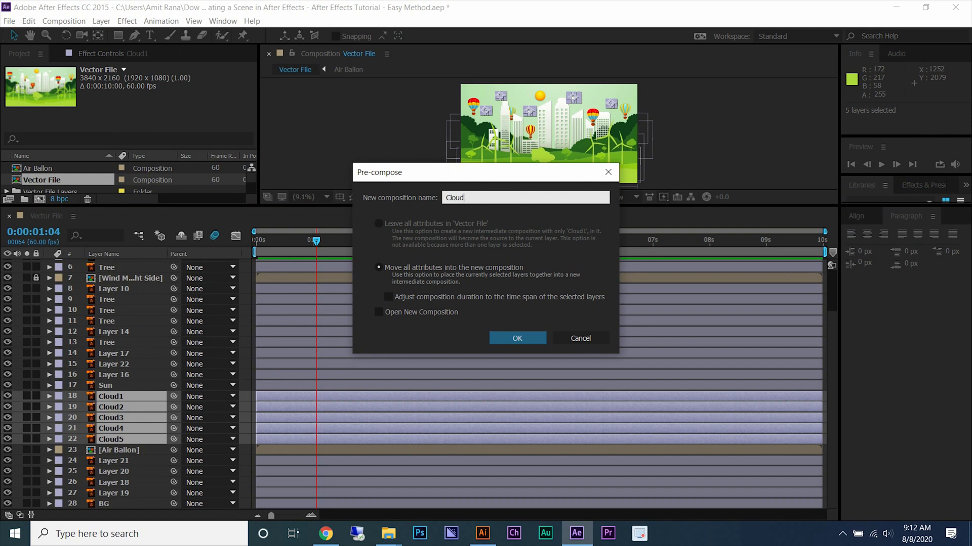
key("Return")
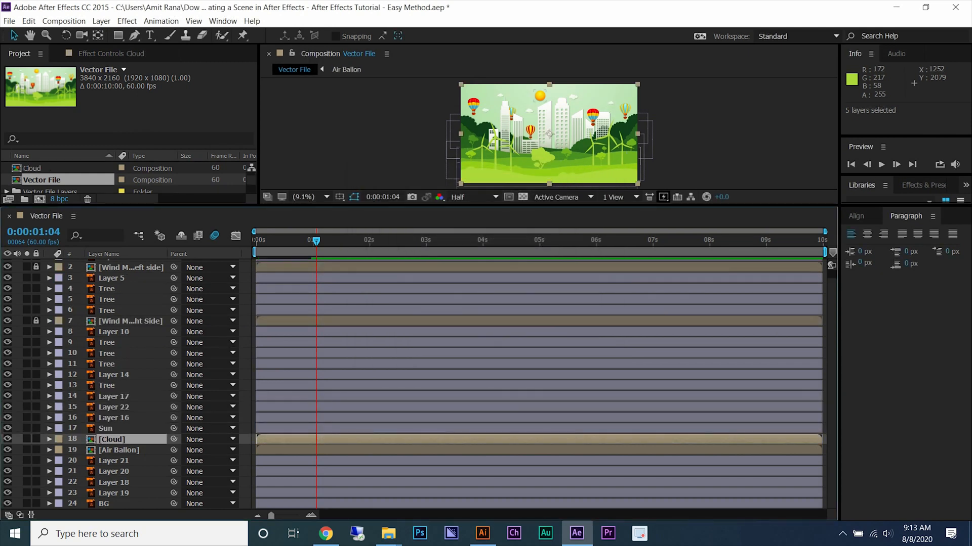
Step through the layers from Layer 16 up to Layer 17 and return the playhead to the composition's start.
left_click(113, 417)
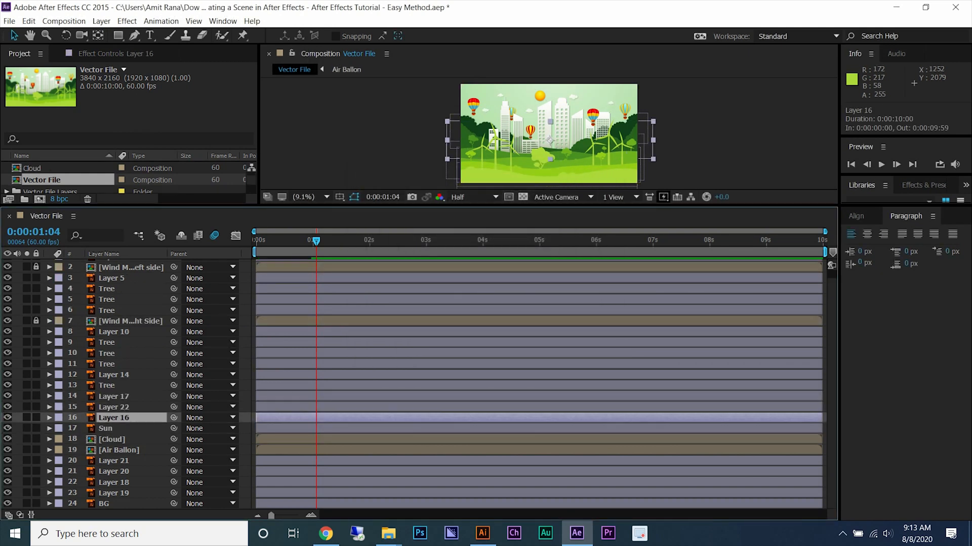
key("ctrl+Up")
key("ctrl+Up")
key("Home")
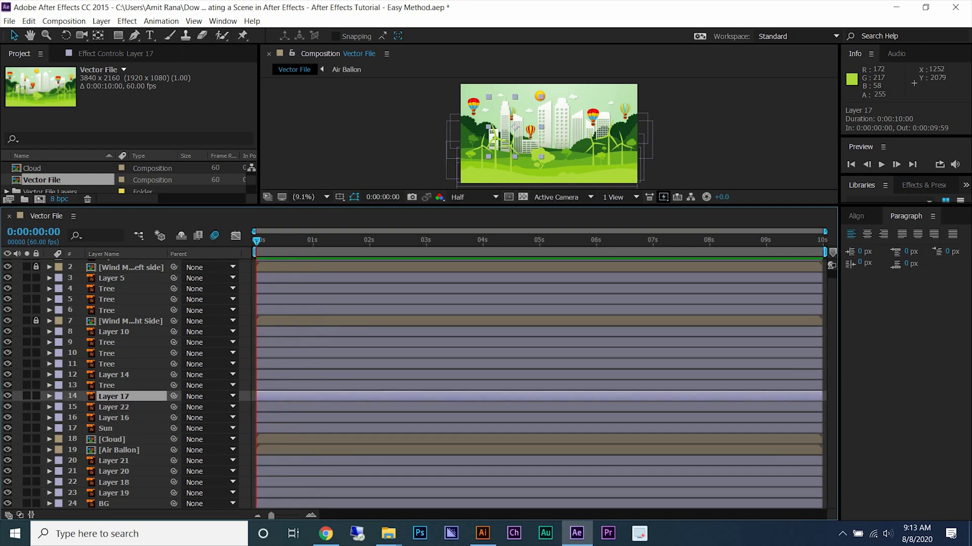
Enlarge the composition preview and magnify the timeline to single frames, keeping the playhead at the first frame.
left_click_drag(518, 206, 518, 278)
left_click(112, 337)
key("equal")
key("equal")
key("equal")
key("equal")
key("equal")
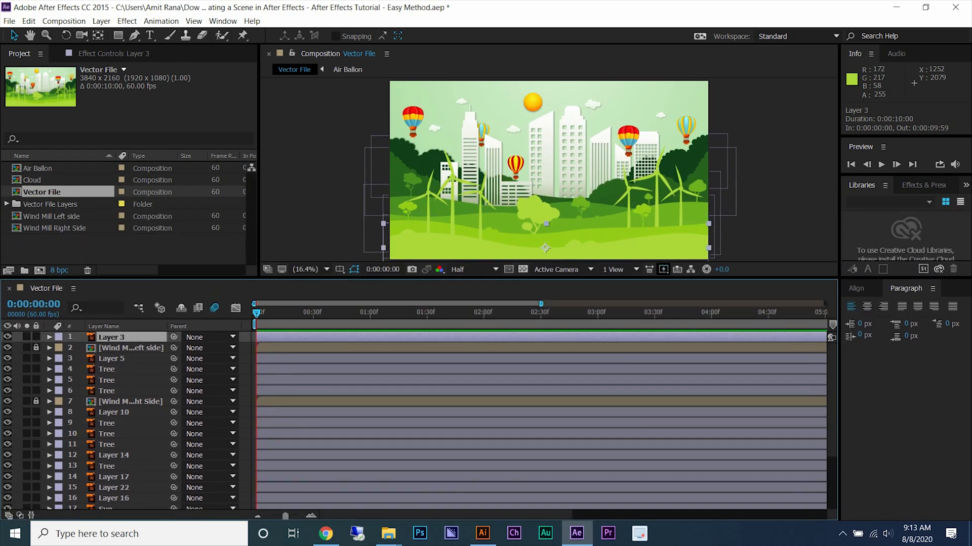
left_click(850, 164)
left_click(314, 238)
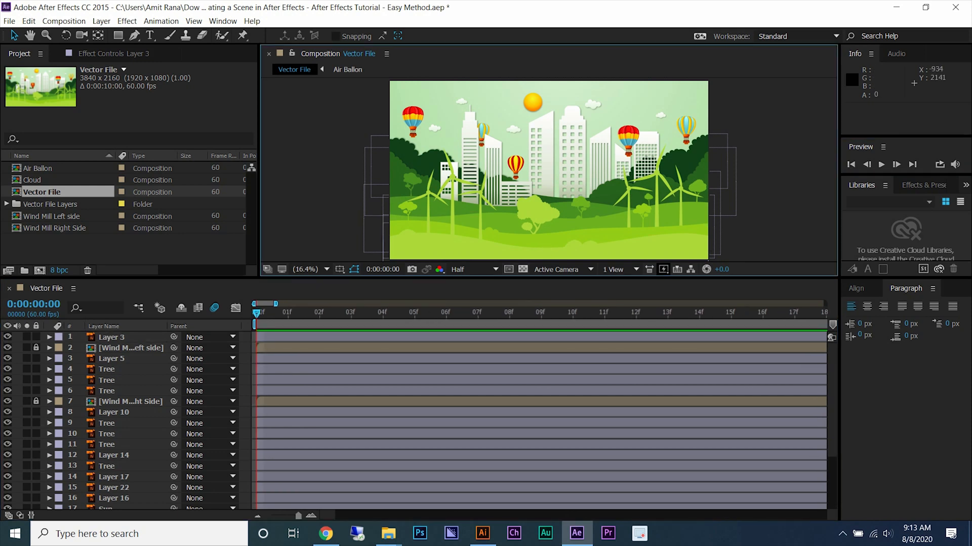
left_click(256, 313)
Select the six Tree layers numbered 4 to 6 and 9 to 11 together.
left_click(106, 369)
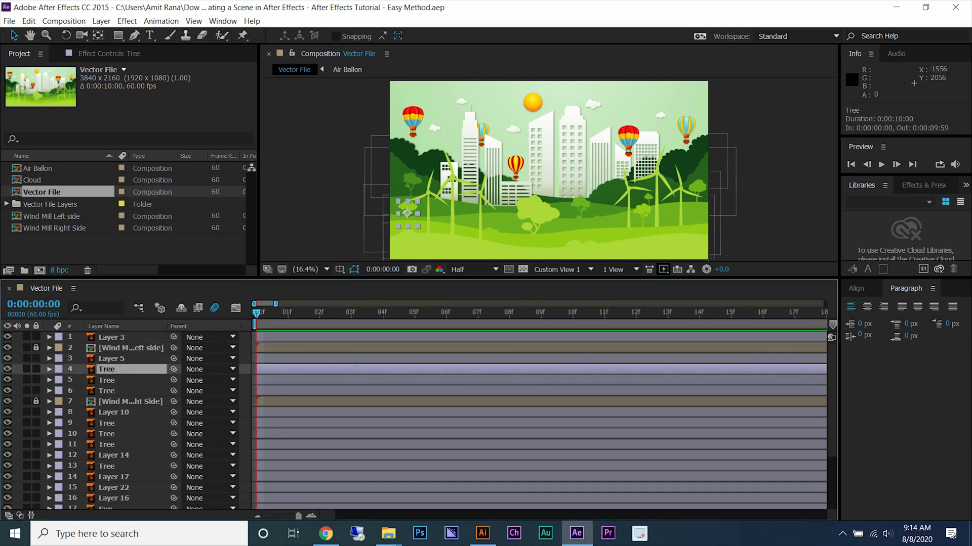
left_click(106, 390, "shift")
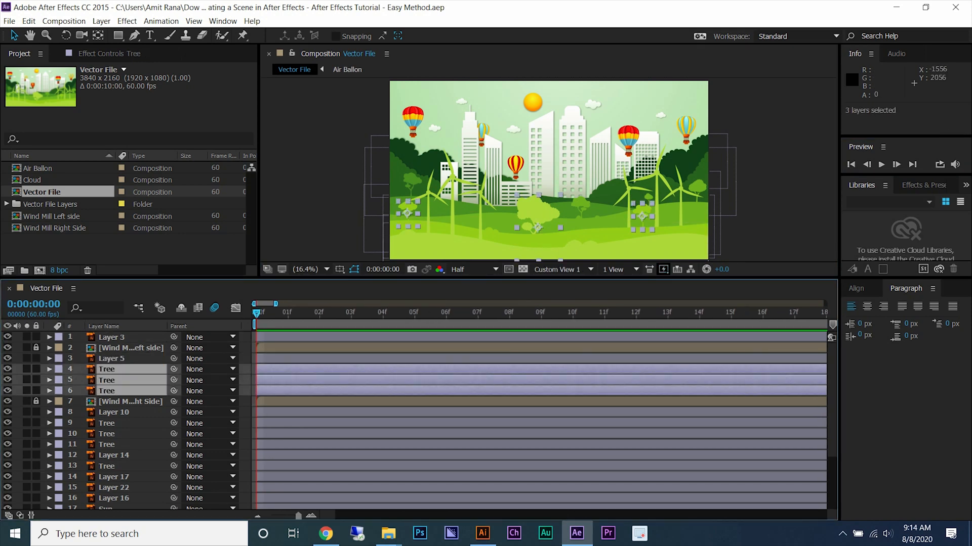
left_click(106, 423, "ctrl")
left_click(106, 433, "ctrl")
left_click(106, 445, "ctrl")
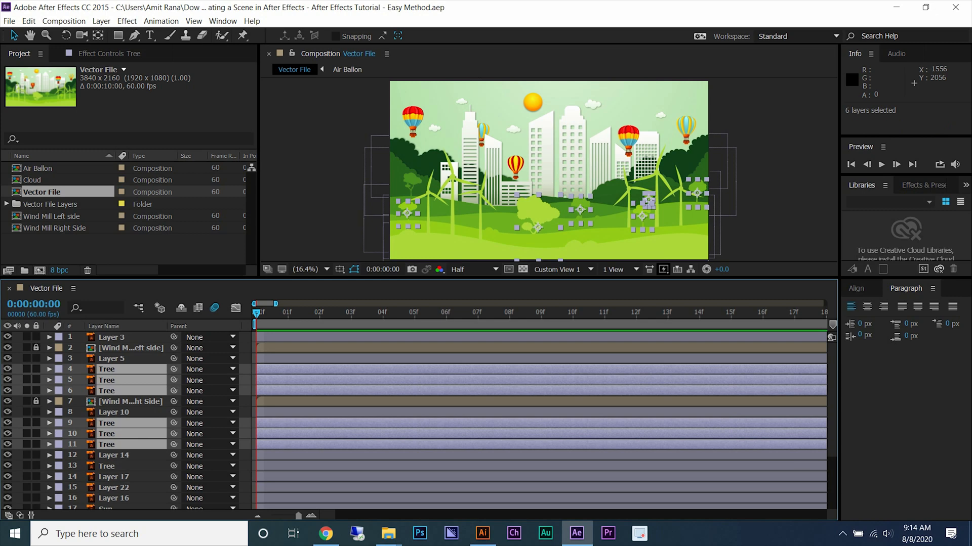
Try pre-composing the six selected Tree layers into a composition named Tree and undo it.
right_click(107, 444)
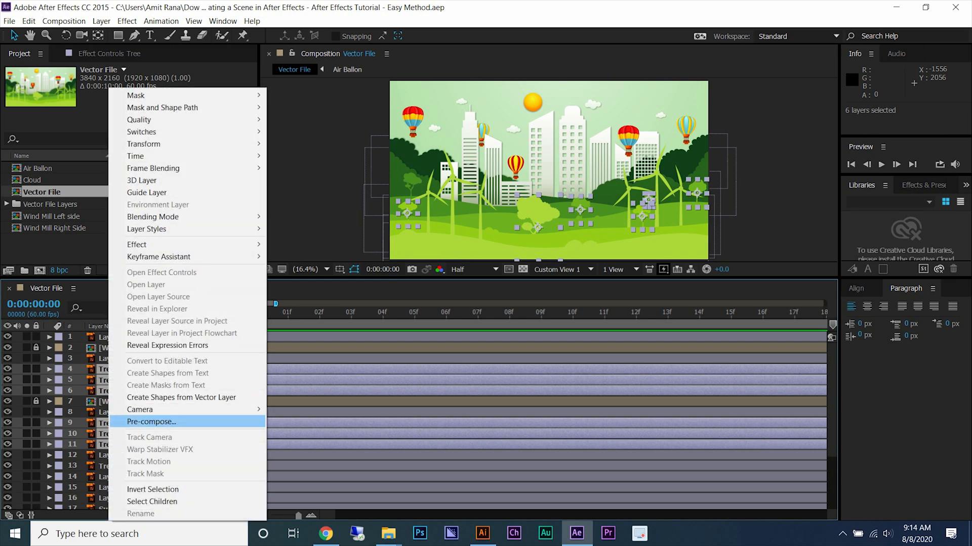
left_click(152, 421)
type("Tree")
key("Return")
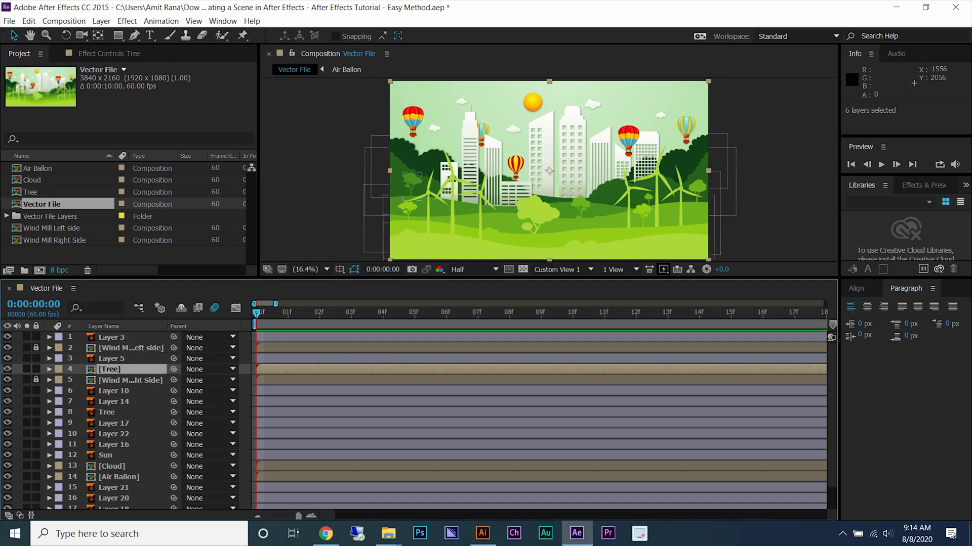
key("ctrl+z")
Add the Tree layer numbered 13 to the selection and pre-compose all seven Tree layers as Tree.
left_click(106, 466, "ctrl")
scroll(106, 466, "down", 3)
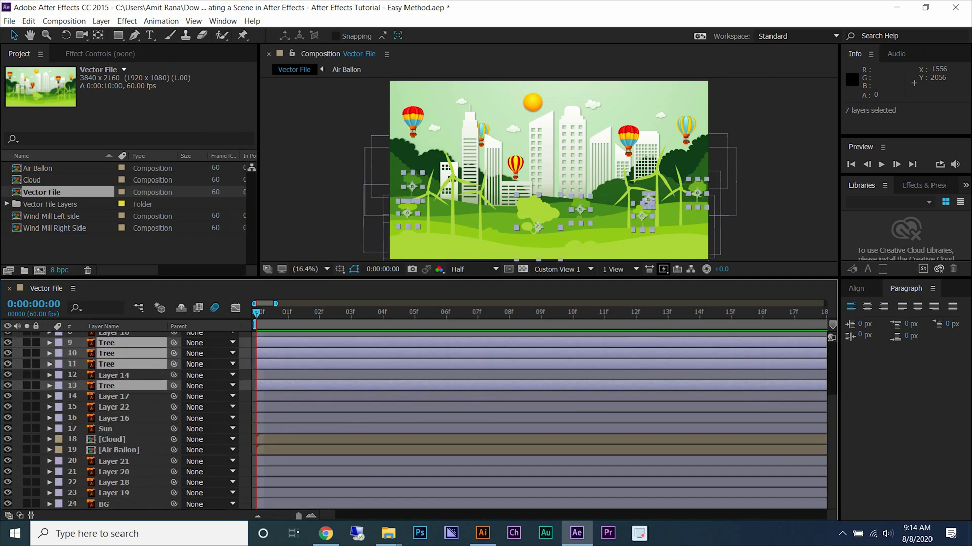
scroll(107, 466, "up", 3)
right_click(104, 466)
left_click(146, 421)
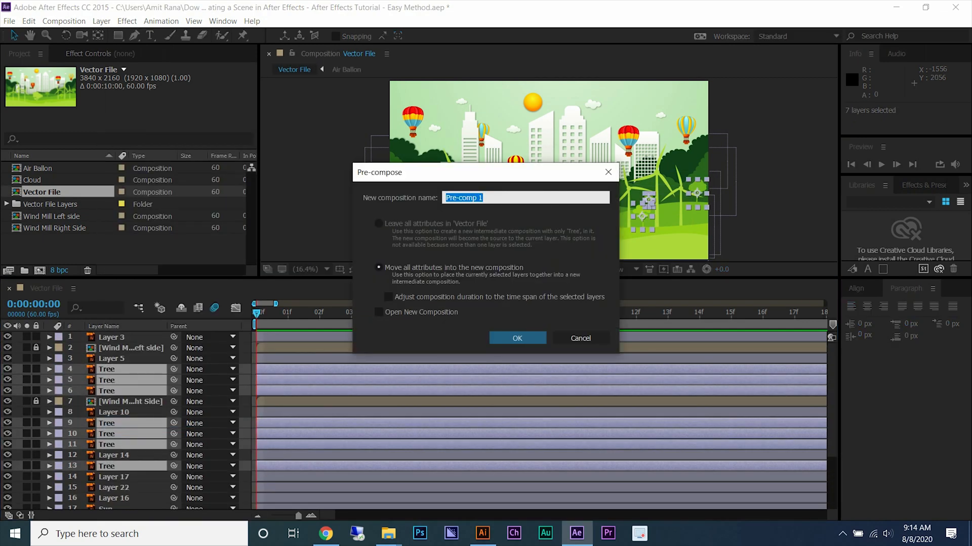
type("Tree")
key("Return")
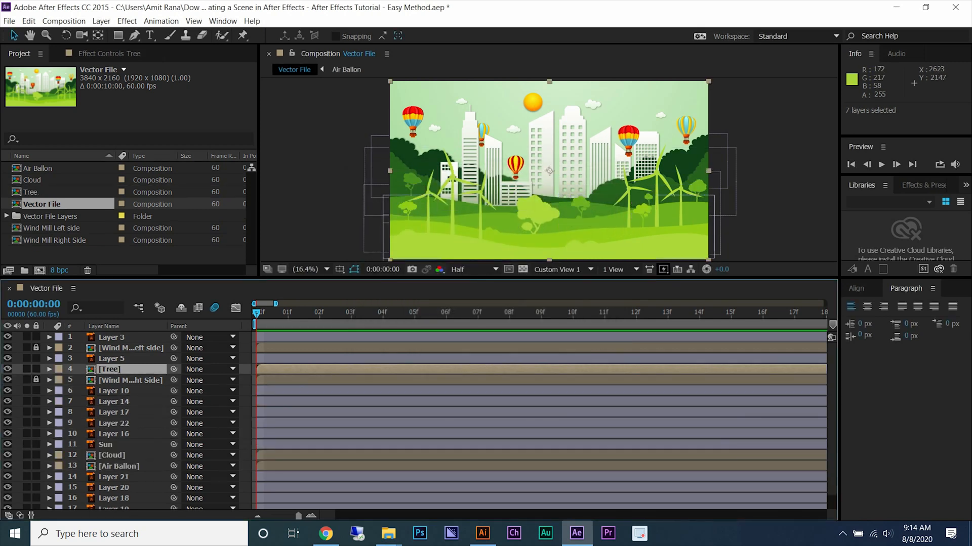
Examine which parts of the scene Layers 10, 14, 17, 22 and 16 contain, temporarily hiding Layers 17, 22 and 16.
left_click(114, 391)
left_click(114, 401, "ctrl")
left_click(114, 412, "ctrl")
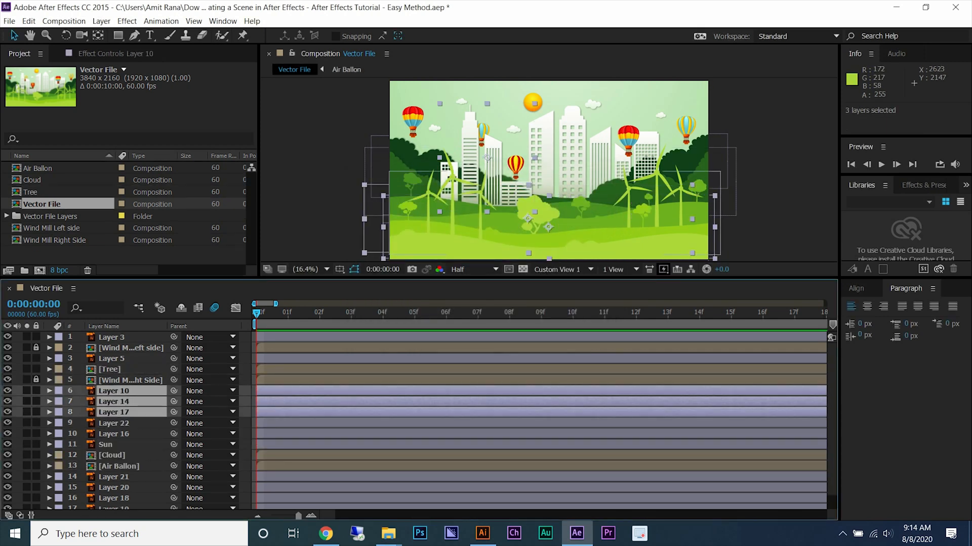
left_click(300, 255)
left_click(114, 391)
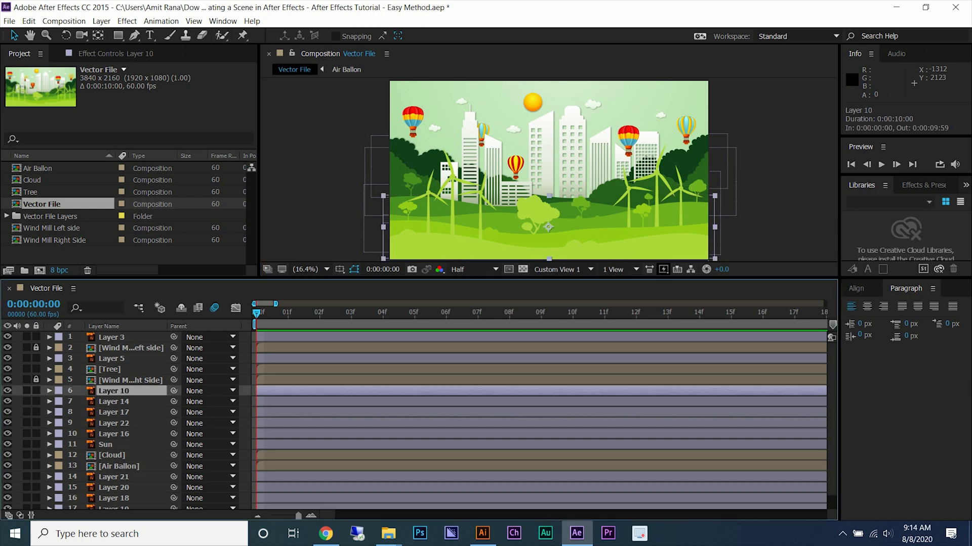
left_click(114, 401)
left_click(114, 412)
left_click(114, 423, "ctrl")
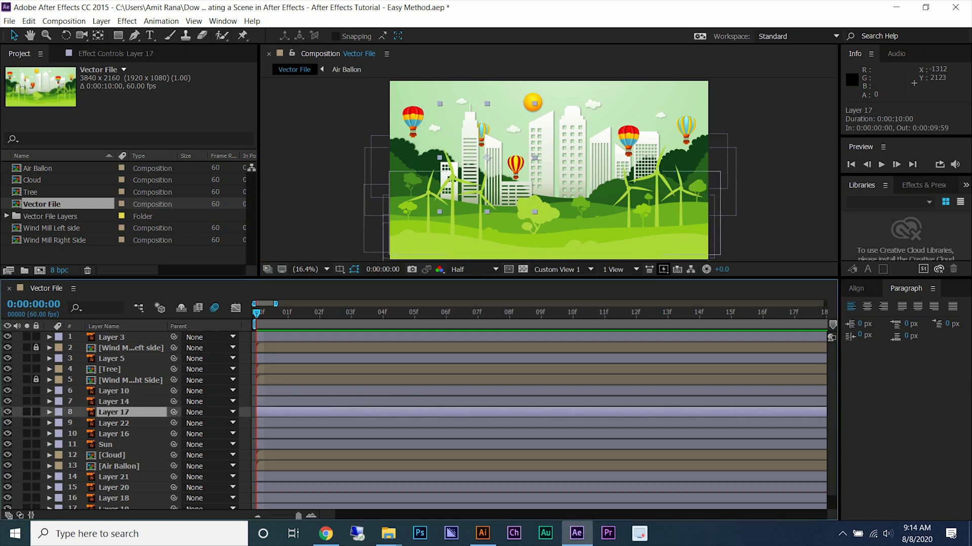
left_click(114, 434, "ctrl")
left_click(8, 412)
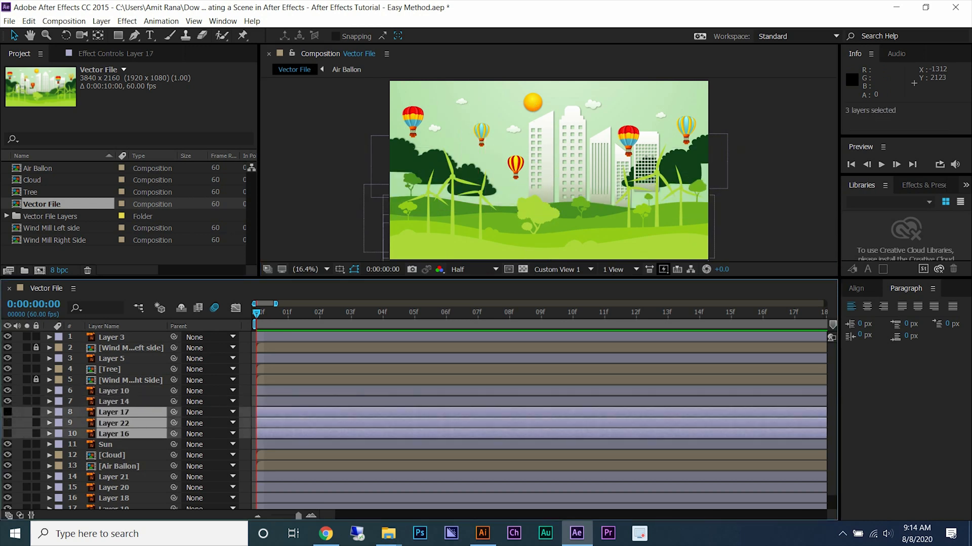
left_click(8, 412)
left_click(298, 255)
left_click(408, 208)
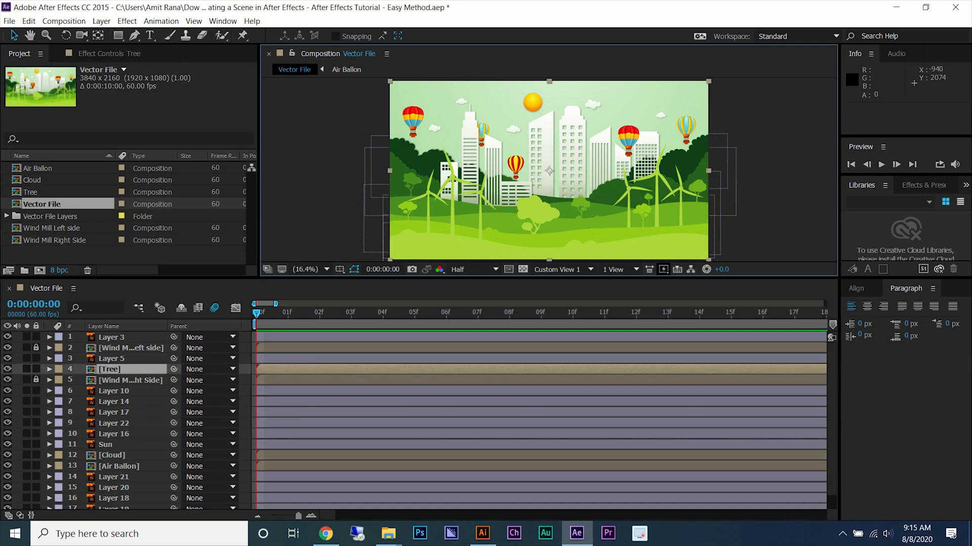
Rename Layer 17 as Building Left side and select Layer 22 below it.
left_click(114, 391)
left_click(114, 401)
left_click(114, 412)
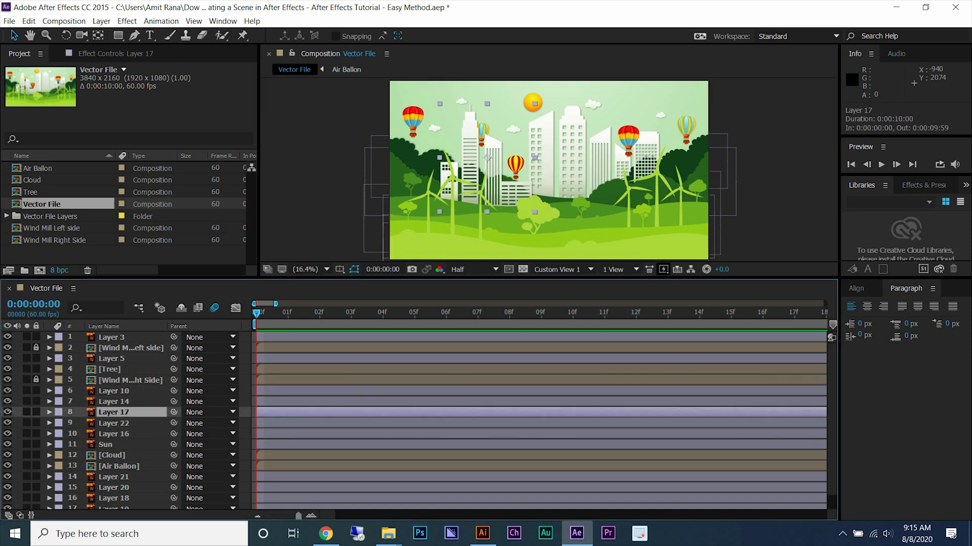
right_click(126, 412)
left_click(158, 514)
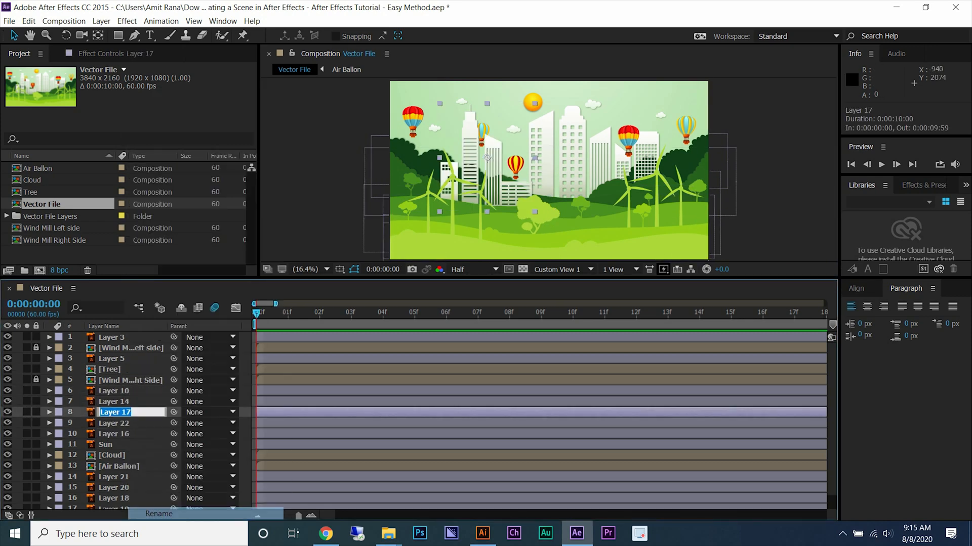
type("Building Left")
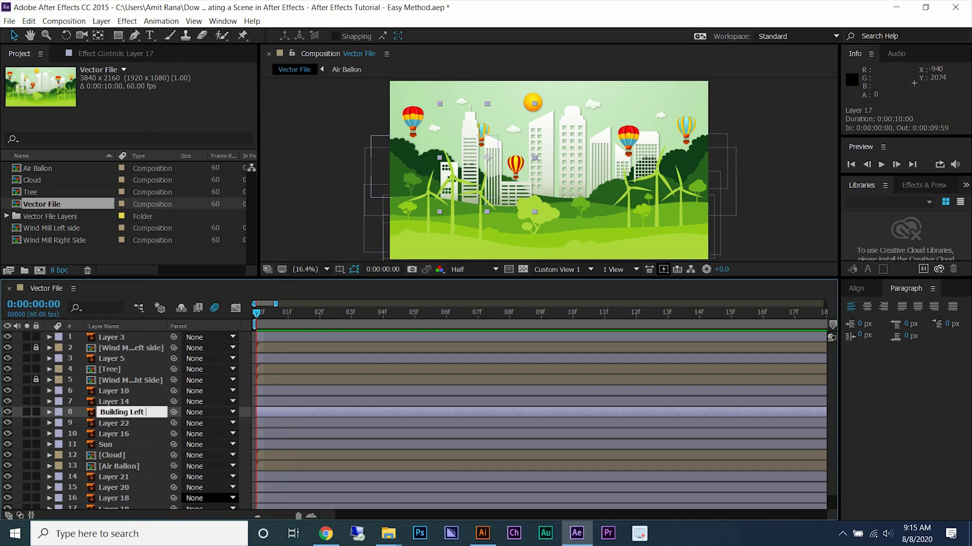
key("Return")
key("ctrl+Down")
key("ctrl+Down")
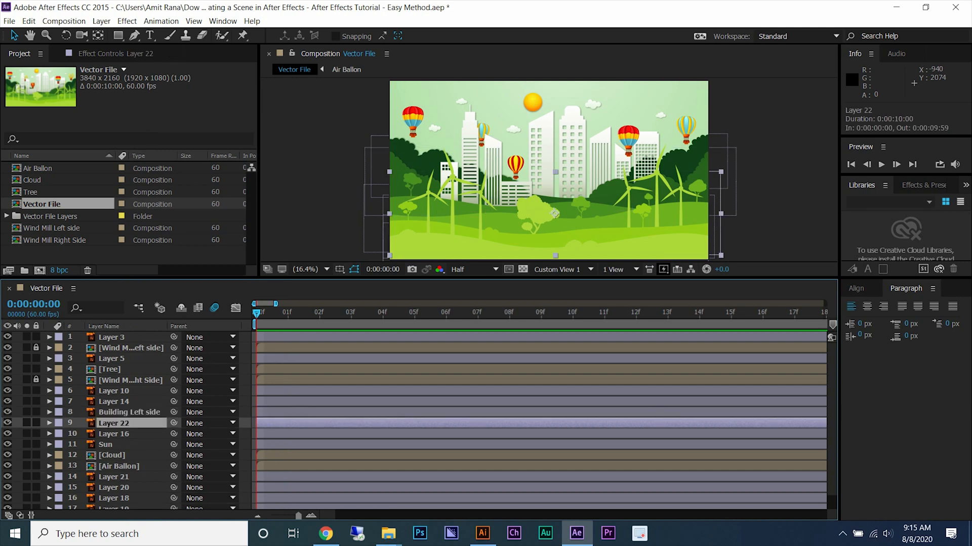
Try pre-composing Layer 21 into a composition named Building Right and undo it.
left_click(113, 476)
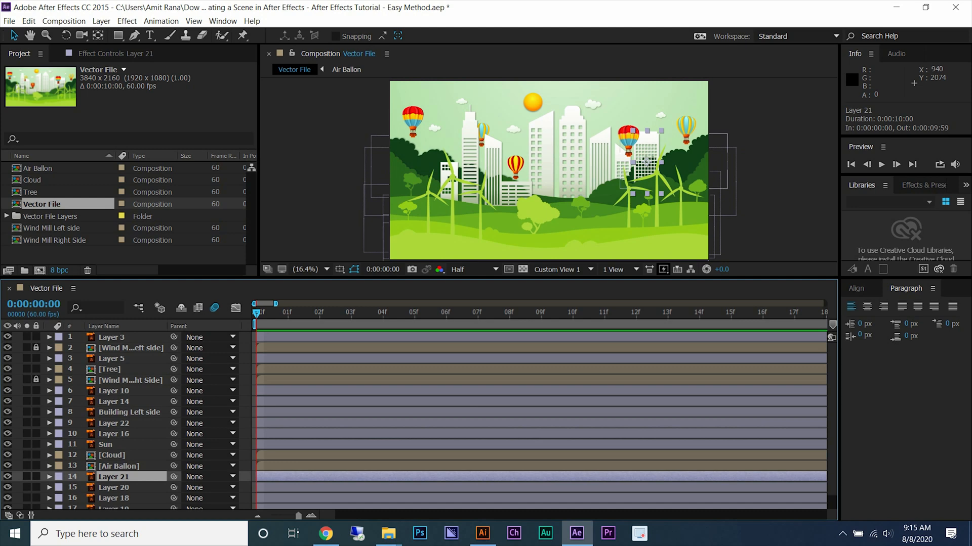
left_click(114, 488)
left_click(114, 477)
right_click(122, 478)
left_click(166, 380)
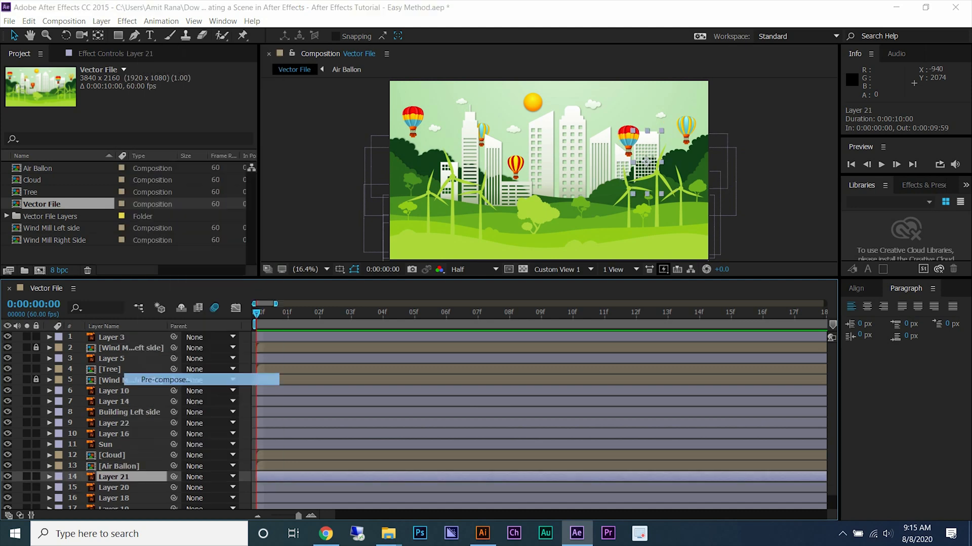
type("Building Right")
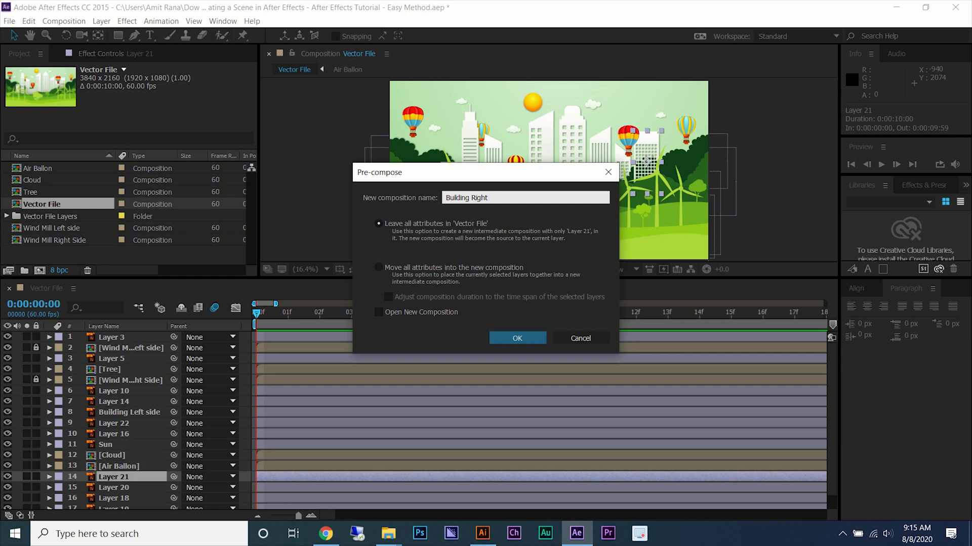
key("Return")
left_click(114, 498)
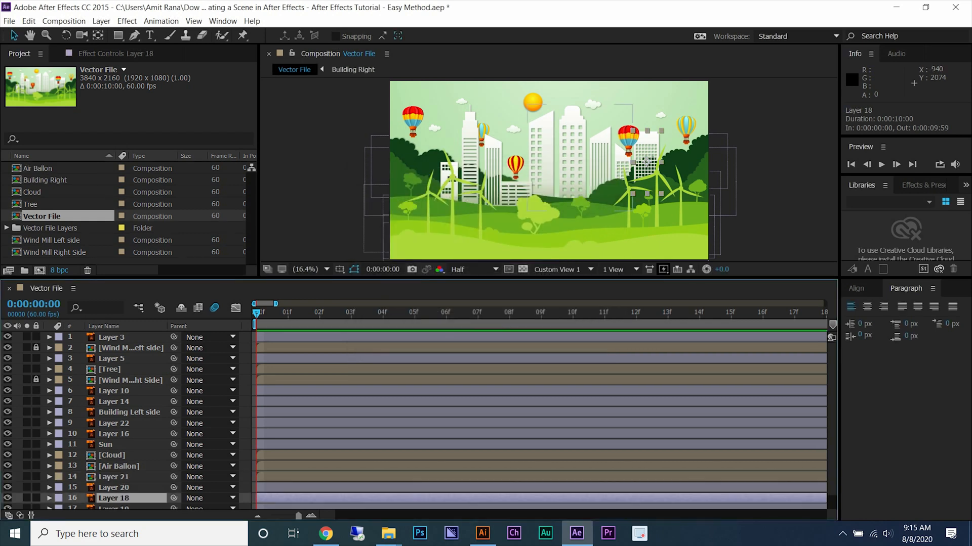
scroll(114, 420, "down", 1)
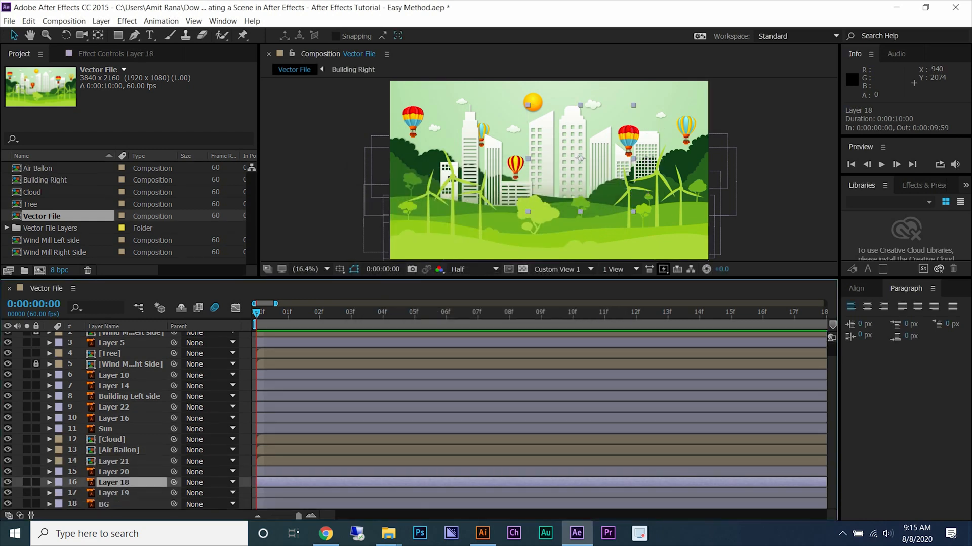
scroll(114, 420, "up", 1)
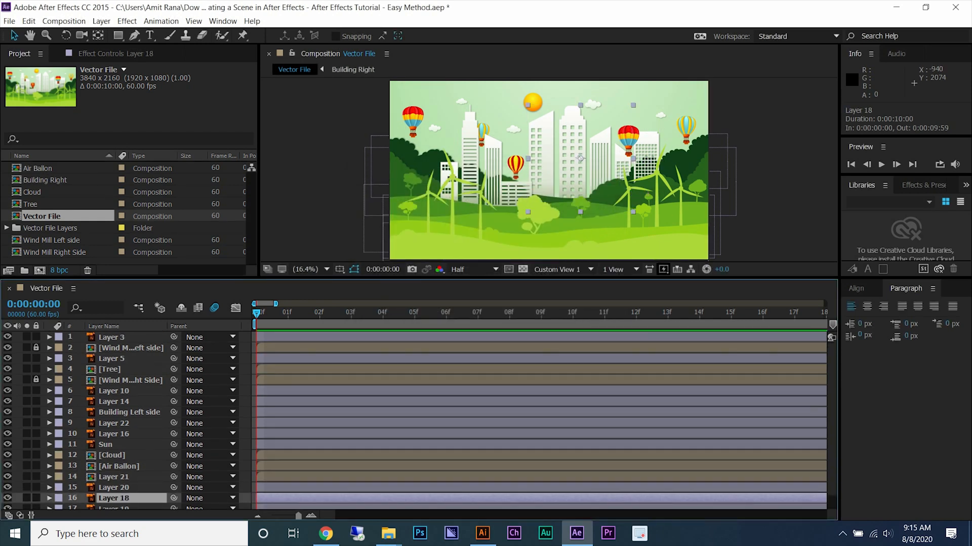
key("ctrl+z")
Rename Layer 21, the building on the right of the scene, as Building Right.
right_click(122, 478)
left_click(152, 469)
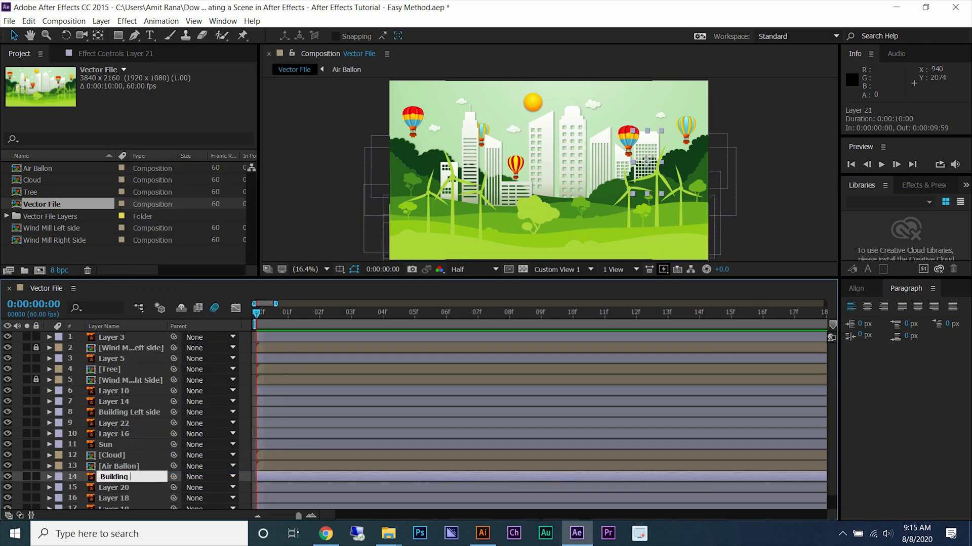
key("Return")
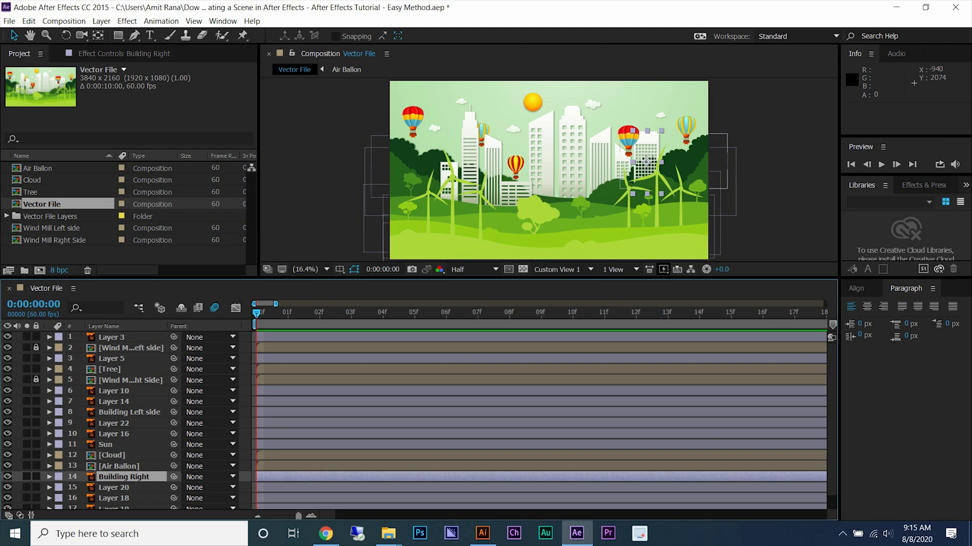
Check what Layers 20, 18 and 19 contain and rename Layer 18 as Building Centre.
left_click(114, 488)
left_click(114, 499)
left_click(8, 498)
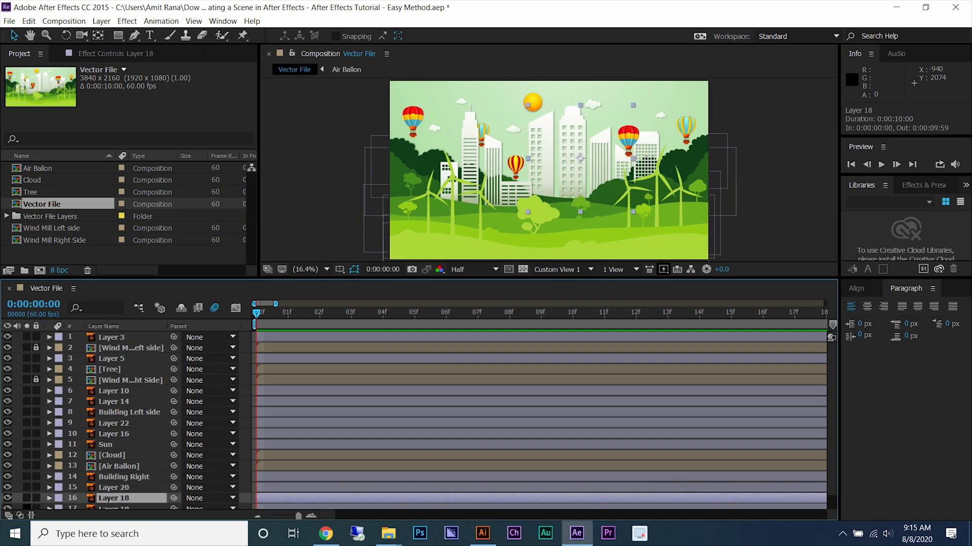
scroll(127, 420, "down", 1)
left_click(114, 494)
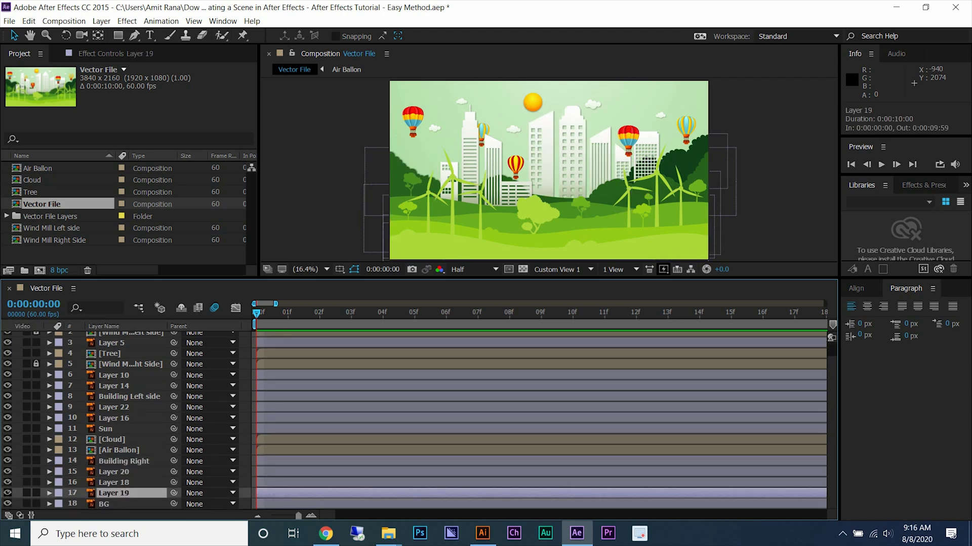
left_click(121, 482)
right_click(122, 481)
left_click(150, 474)
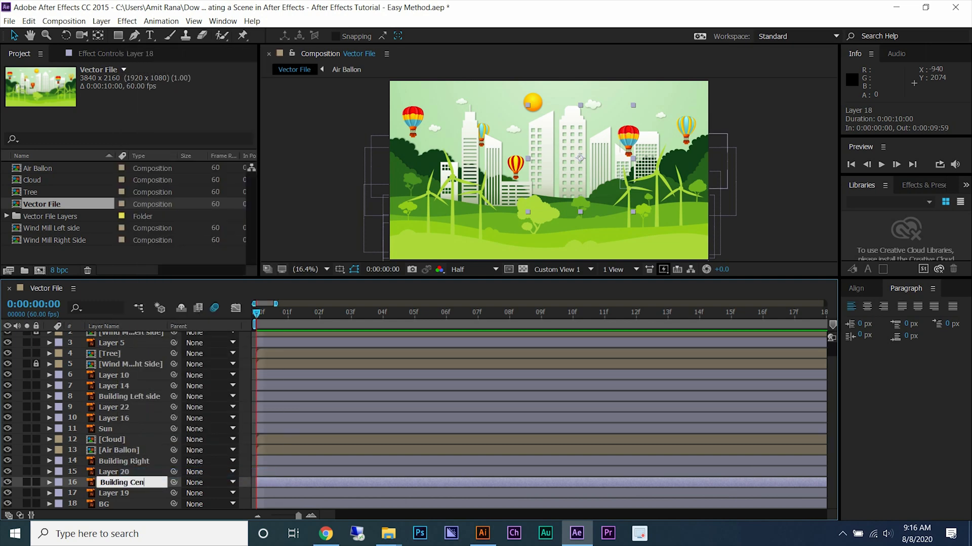
type("Building Centre")
key("Return")
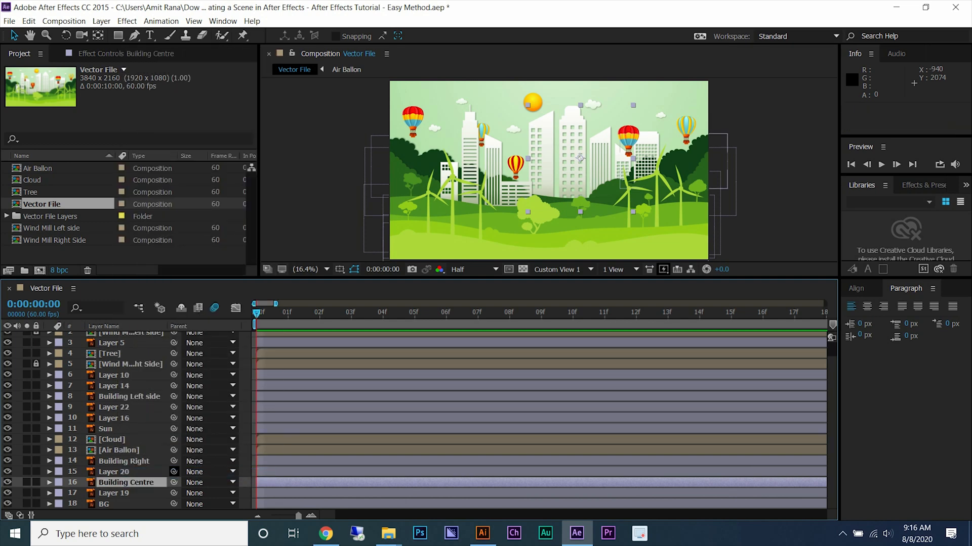
Try pre-composing the Building Centre, Building Right and Building Left side layers as Building and undo it.
left_click(121, 493)
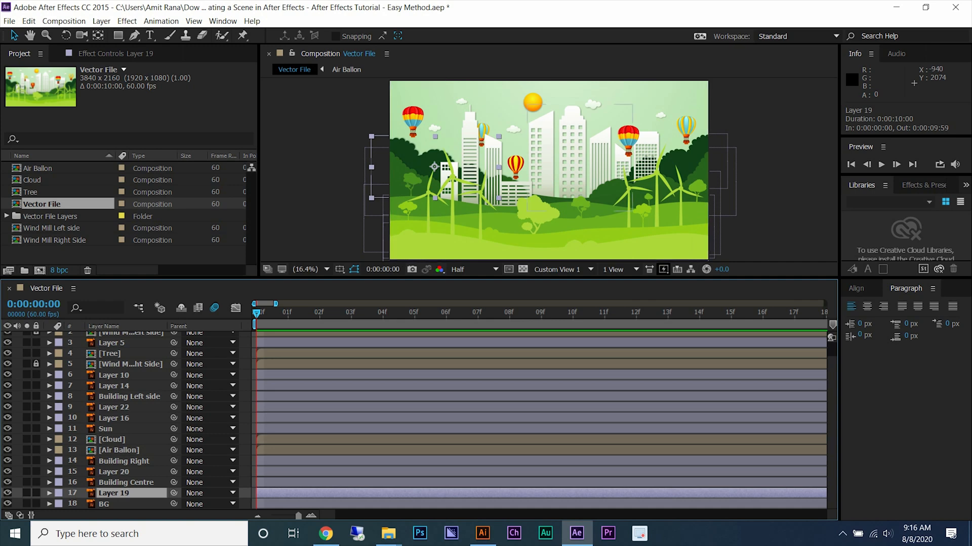
left_click(126, 482)
left_click(124, 461, "ctrl")
left_click(129, 396, "ctrl")
right_click(116, 396)
left_click(152, 421)
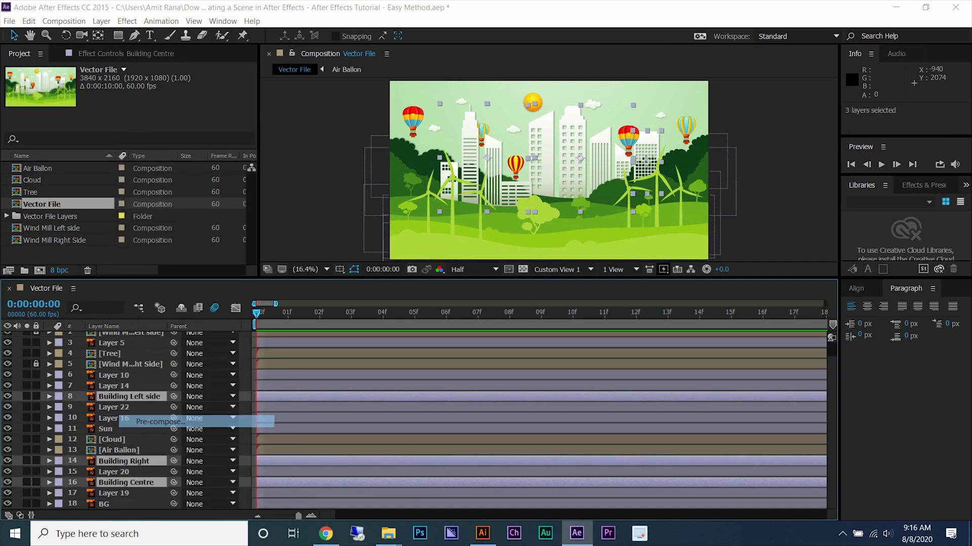
type("Buildin")
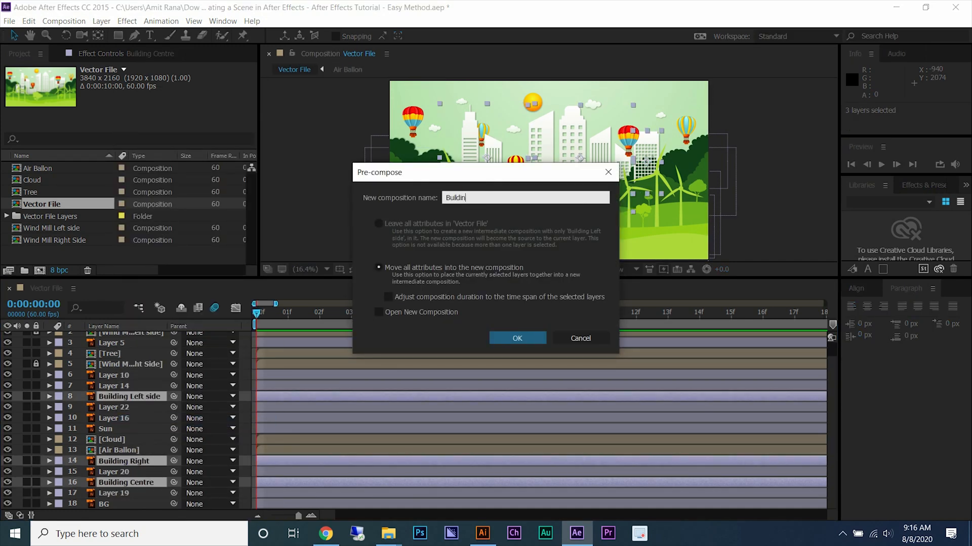
type("g")
left_click(517, 338)
key("ctrl+z")
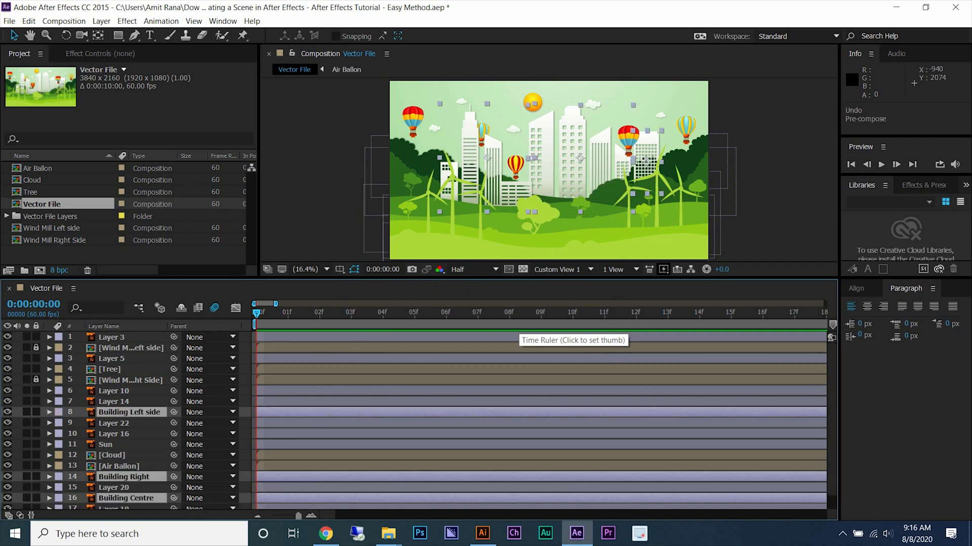
Temporarily hide Layers 16 and 22 to examine which parts of the scene they contain.
left_click(114, 434)
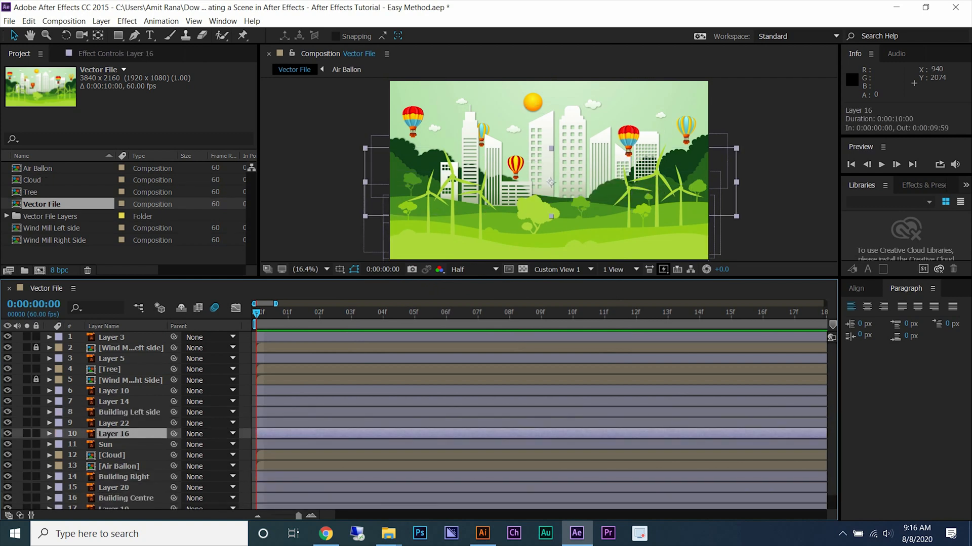
left_click(8, 434)
left_click(7, 423)
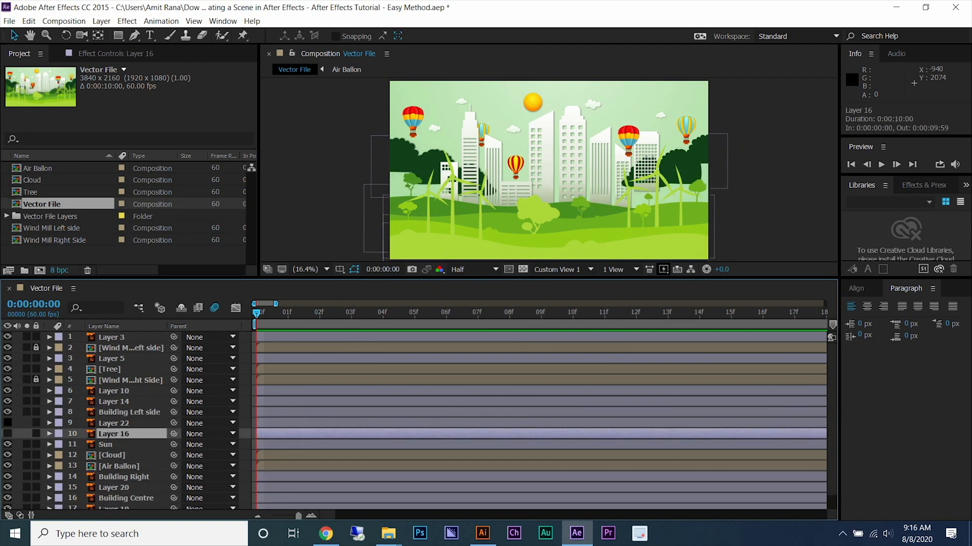
key("ctrl+z")
key("ctrl+z")
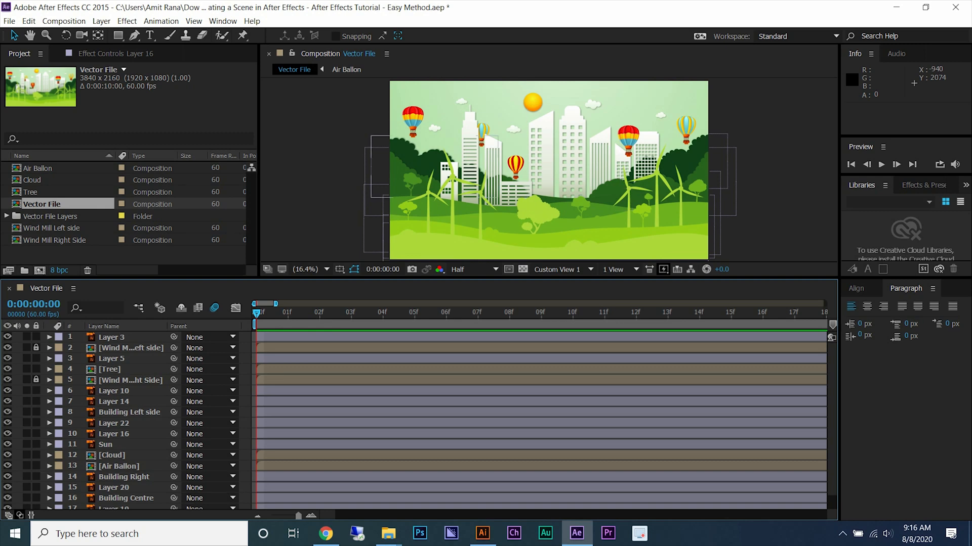
Display the layer switches columns in the timeline.
left_click(19, 515)
left_click(20, 515)
left_click(8, 516)
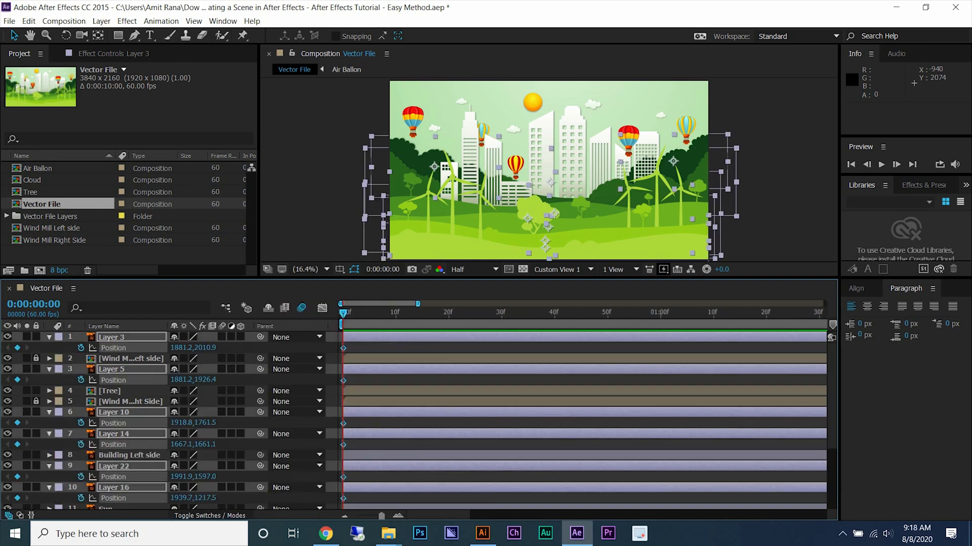
Apply Easy Ease to the selected layers' Position keyframes at frame 0.
right_click(343, 348)
mouse_move(435, 486)
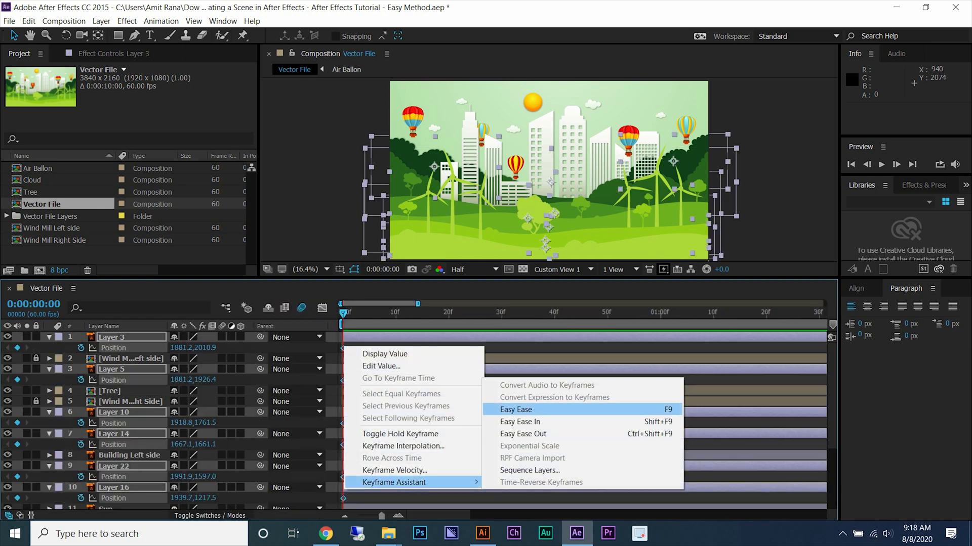
left_click(511, 409)
Add Position keyframes to all the selected landscape layers at 0:00:00:10, undoing the first attempt and adding them again.
left_click(396, 313)
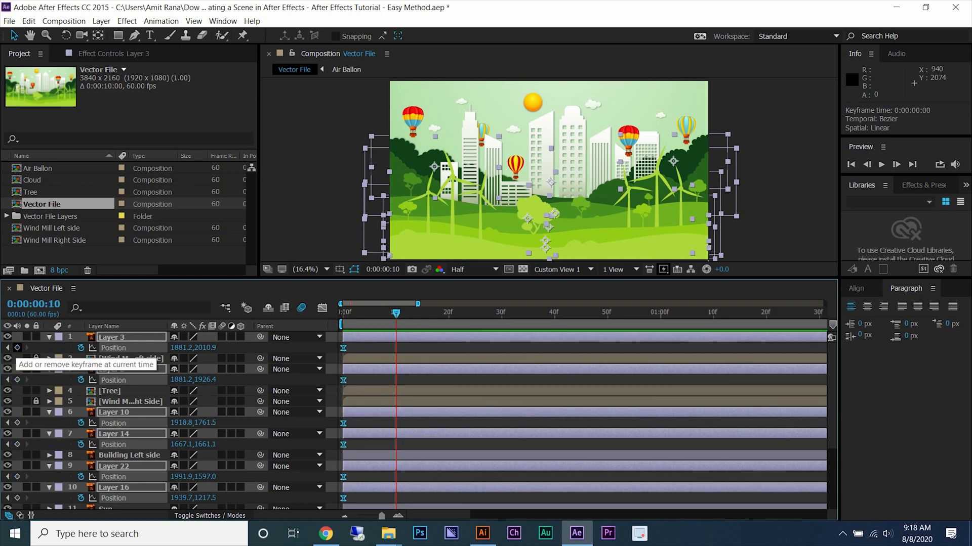
left_click(17, 347)
left_click_drag(395, 314, 343, 313)
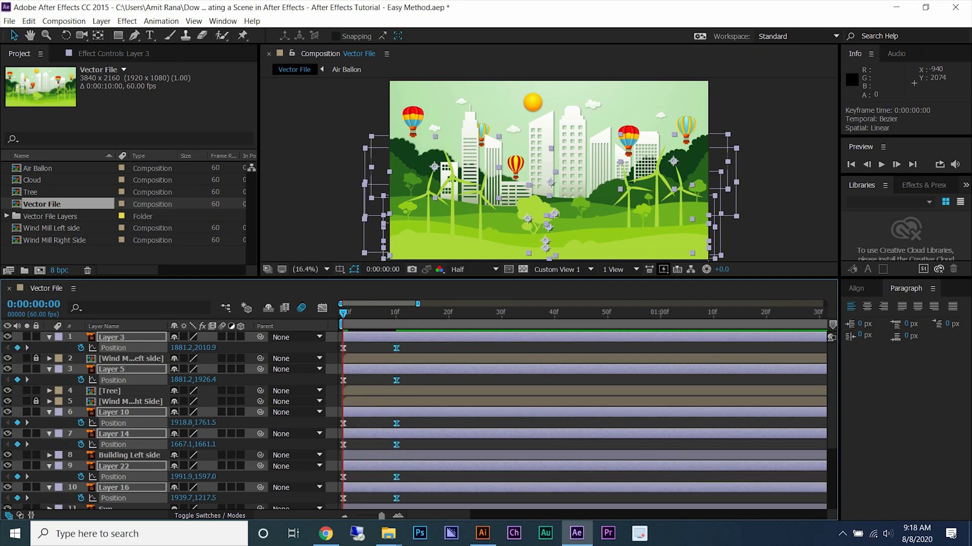
left_click(343, 348)
key("ctrl+z")
key("ctrl+z")
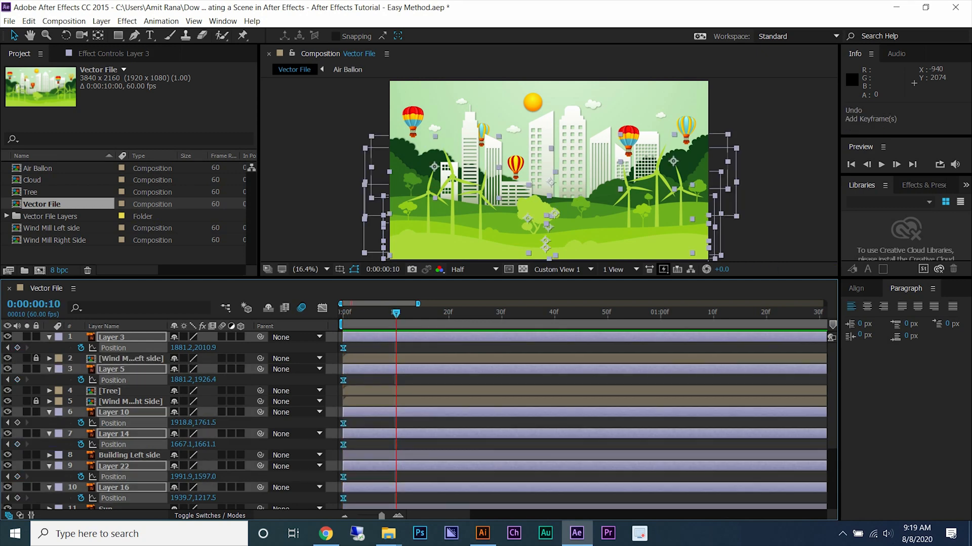
left_click(18, 348)
At frame 0, move all the selected layers down below the scene together, bringing Layer 3's Position to 1881.2, 3518.9.
left_click(343, 314)
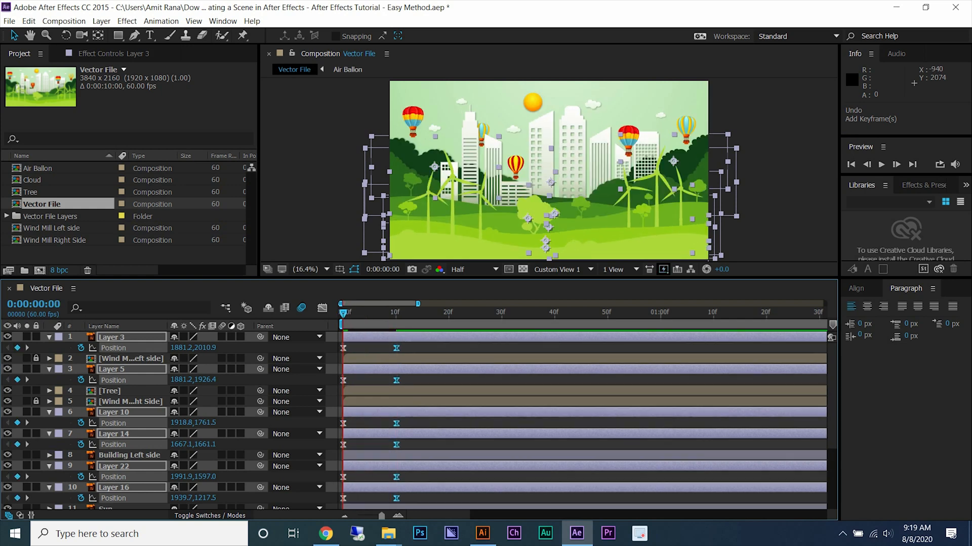
left_click_drag(204, 348, 916, 348)
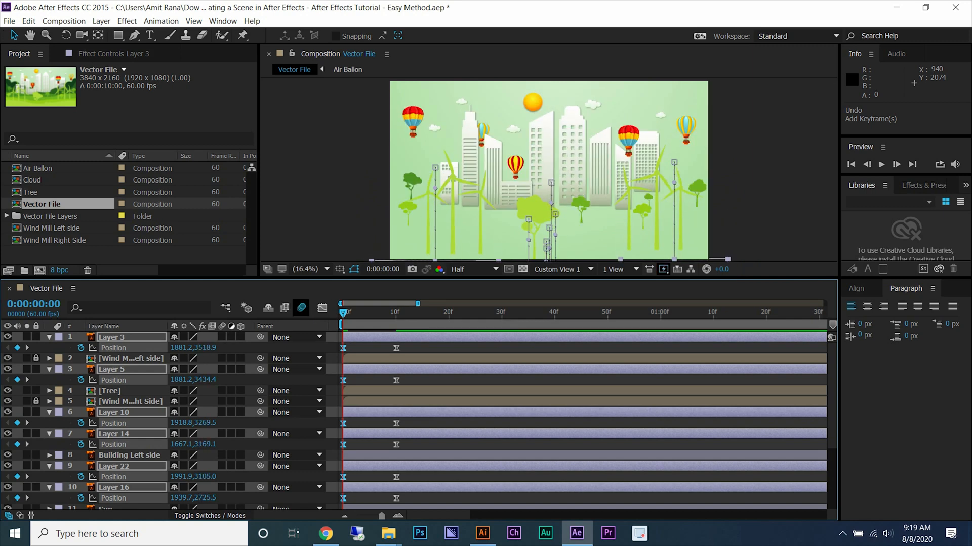
Show the speed graph for frames 0 to 15 and raise the selected Position keyframes' starting speed to about 5860 px/sec.
key("shift+F3")
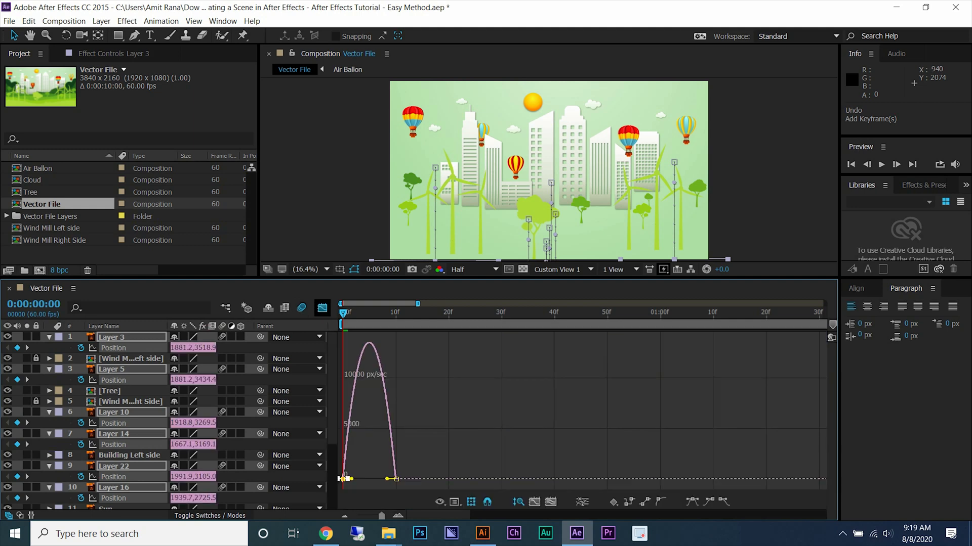
left_click_drag(417, 304, 357, 304)
left_click_drag(396, 478, 343, 420)
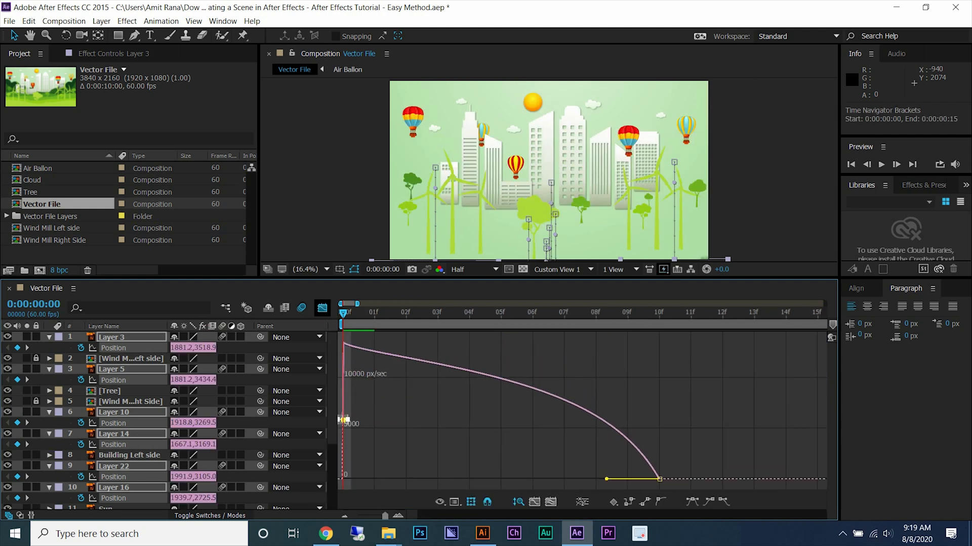
Extend the ease handle of Layer 3's ending Position keyframe back to about frame 5 in the speed graph.
left_click_drag(606, 479, 500, 478)
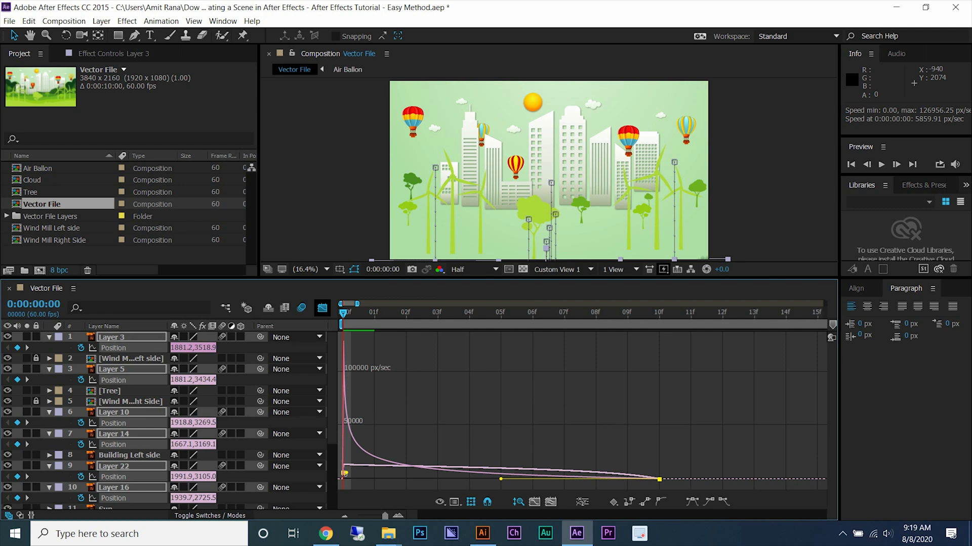
left_click_drag(500, 479, 500, 475)
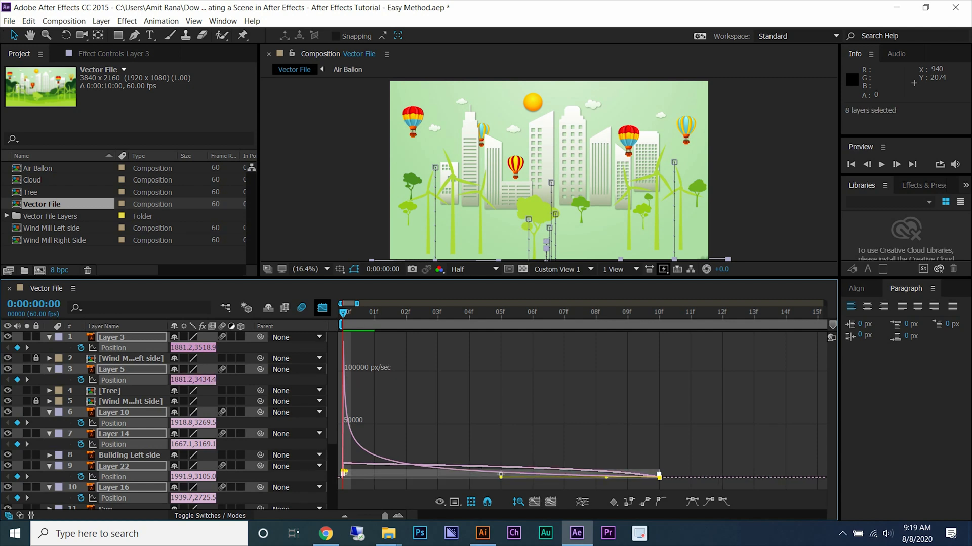
Extend the ease handle of Layer 5's ending Position keyframe back to about frame 5.
left_click(113, 380)
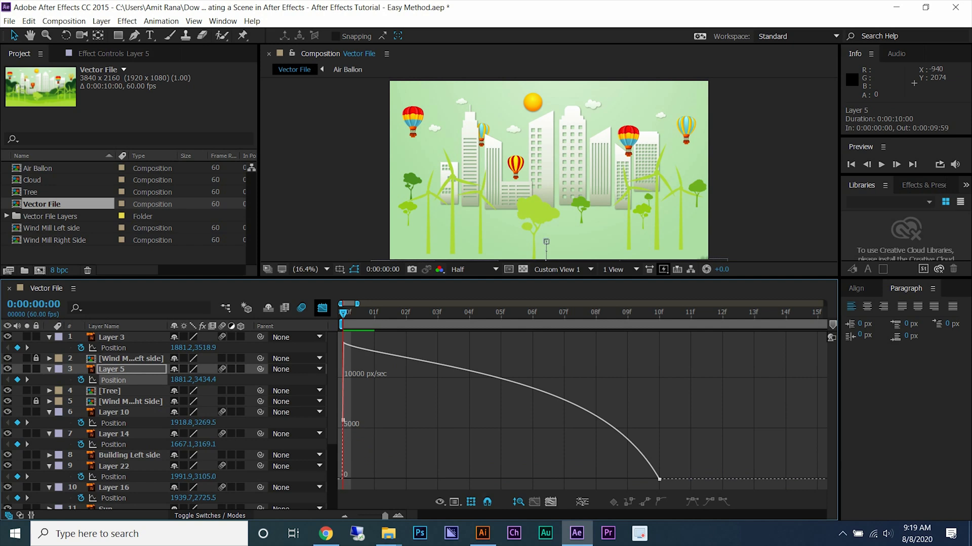
left_click(113, 380)
left_click_drag(607, 479, 501, 478)
Extend the ease handle of Layer 10's ending Position keyframe back to about frame 5.
left_click(113, 412)
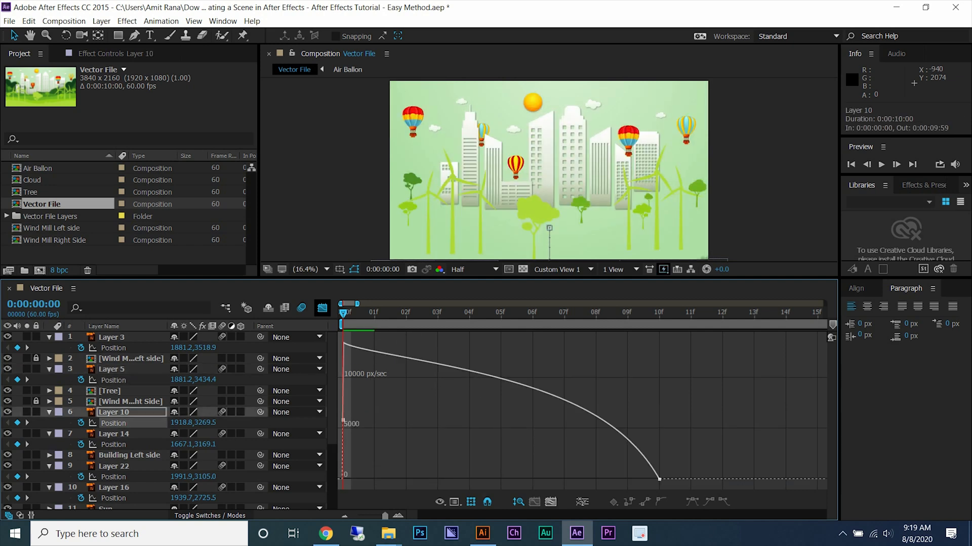
left_click(113, 423)
left_click_drag(606, 479, 500, 479)
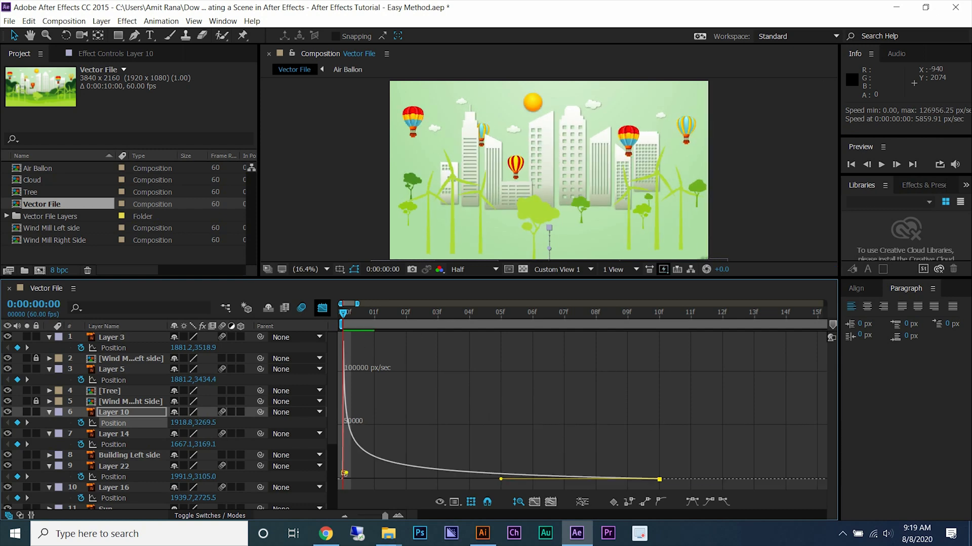
Stretch the ease handle of Layer 14's ending Position keyframe back toward the first frame and select Layer 22's Position property.
left_click(113, 445)
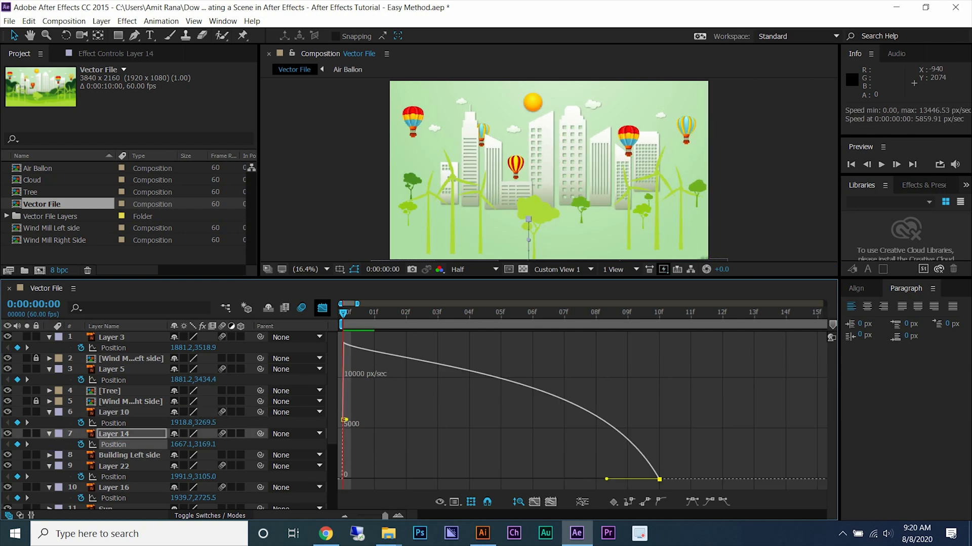
left_click_drag(606, 479, 361, 476)
left_click(114, 477)
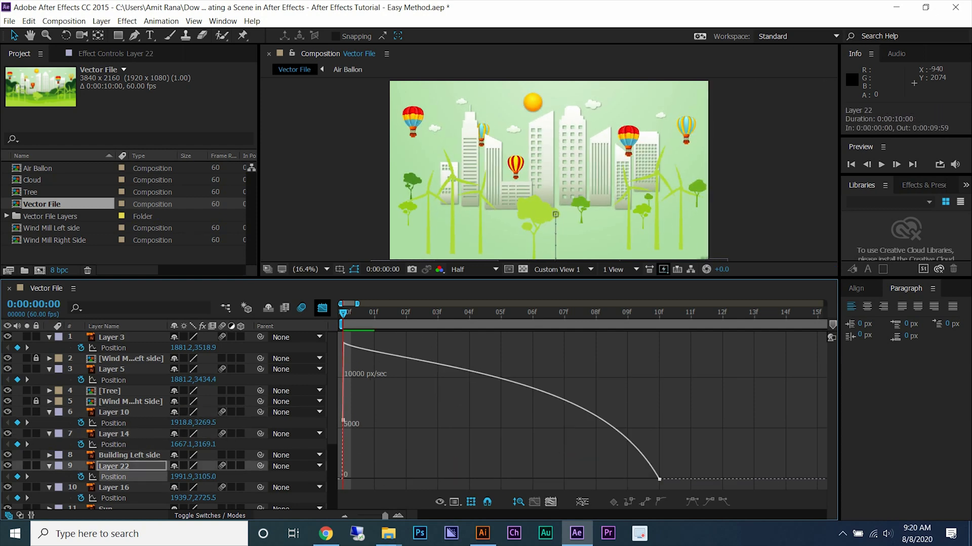
Extend the ease handles of Layer 22's and Layer 16's ending Position keyframes back to about frame 5 in the speed graph.
left_click_drag(607, 479, 500, 479)
scroll(152, 420, "down", 1)
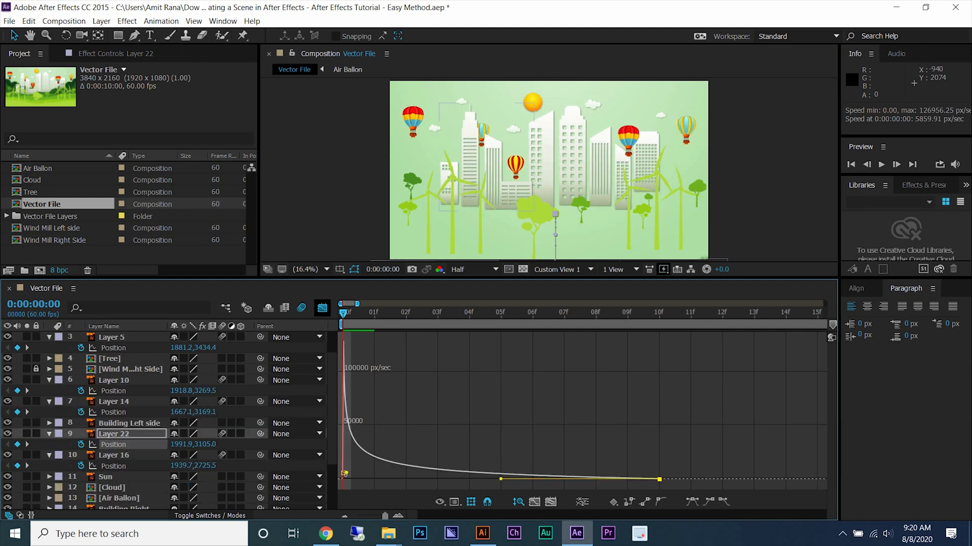
left_click(113, 466)
left_click_drag(658, 478, 369, 475)
left_click(658, 479)
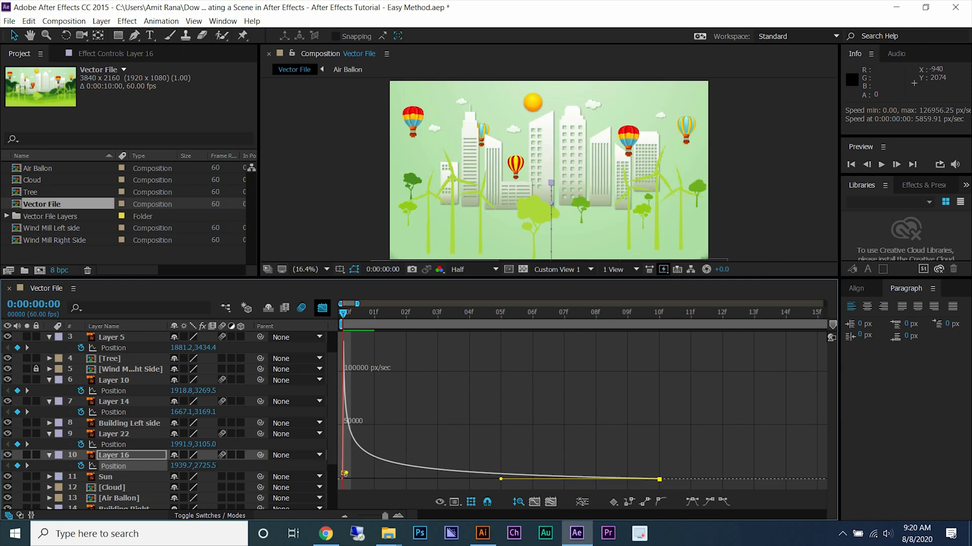
Leave the speed graph and play back the animation of the rising landscape layers.
key("shift+F3")
scroll(418, 426, "up", 3)
key("space")
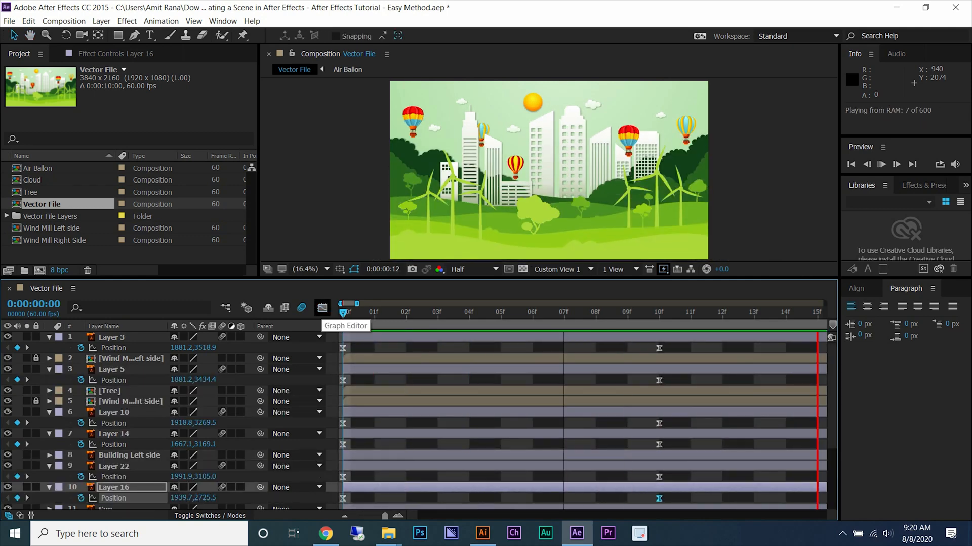
key("space")
key("minus")
key("space")
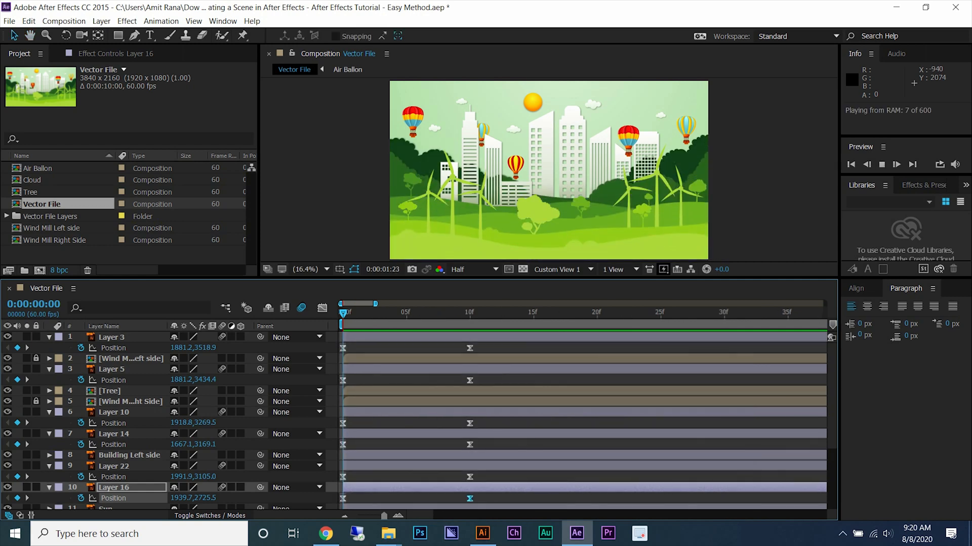
Move the ending Position keyframes of Layers 3, 5, 10, 14, 22 and 16 to frame 15, preview the rise, and save the project.
left_click(533, 313)
left_click(470, 348)
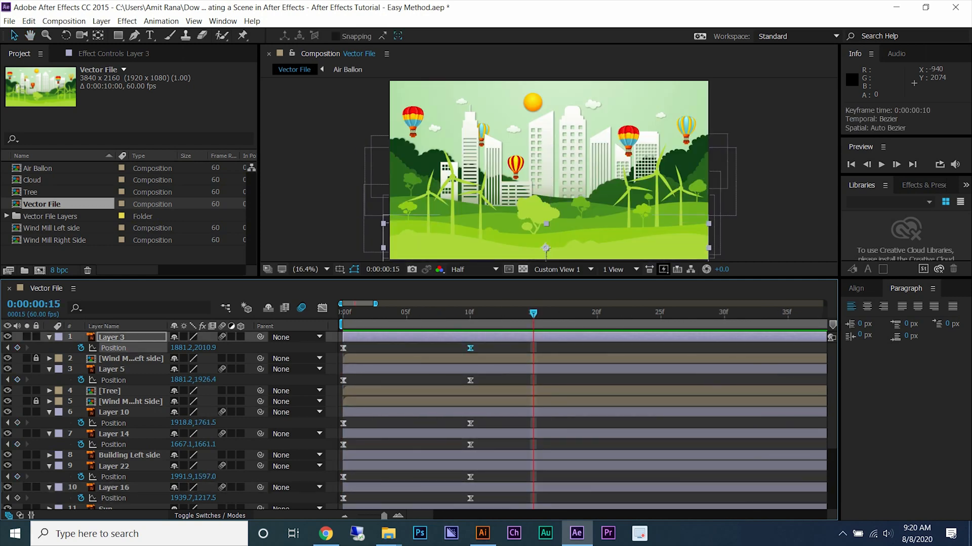
left_click(470, 380, "ctrl")
key("ctrl+z")
left_click(470, 348, "shift")
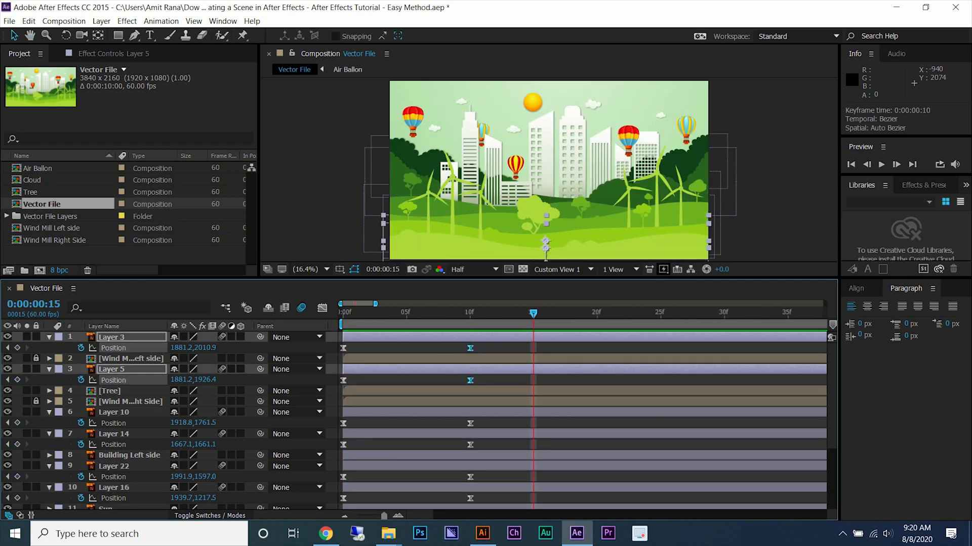
left_click(470, 423, "shift")
left_click(470, 444, "shift")
left_click(471, 477, "shift")
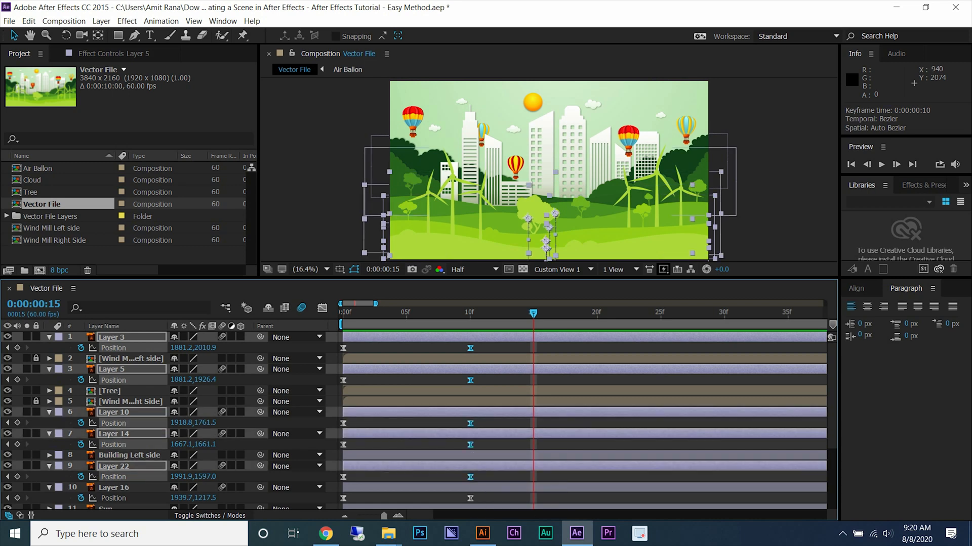
left_click(470, 498, "shift")
left_click_drag(470, 499, 533, 498)
key("space")
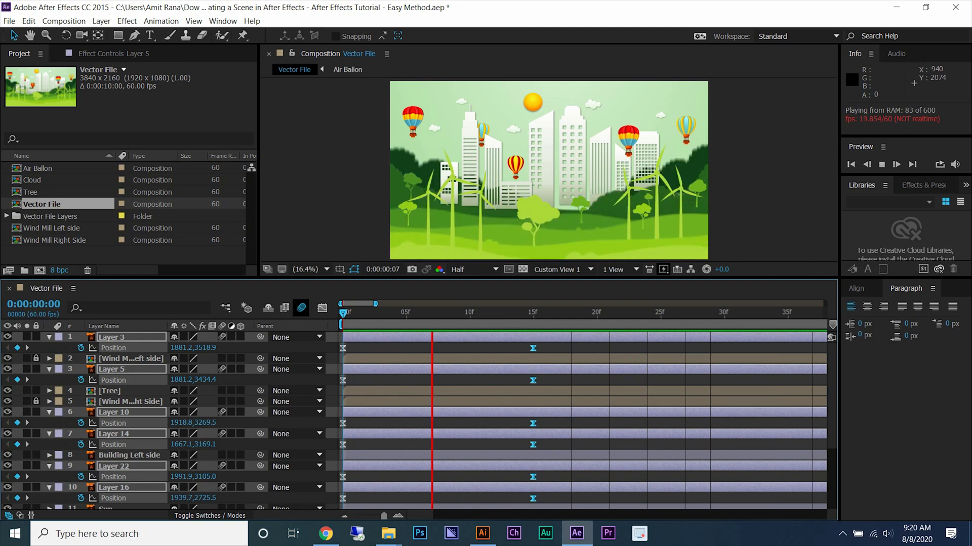
key("ctrl+s")
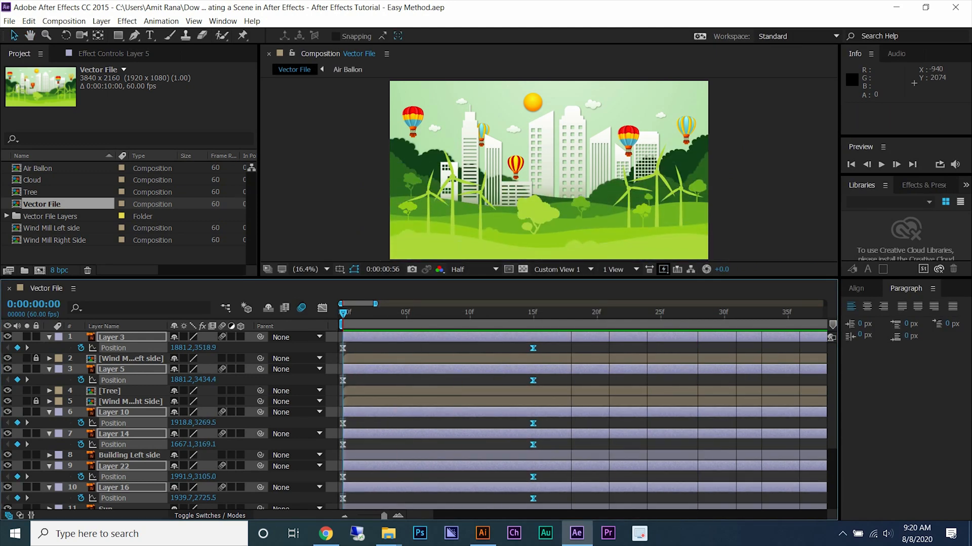
Move Layer 20's ending Position keyframe to frame 15 and stretch its ease handle back in the speed graph.
left_click_drag(343, 314, 533, 313)
key("u")
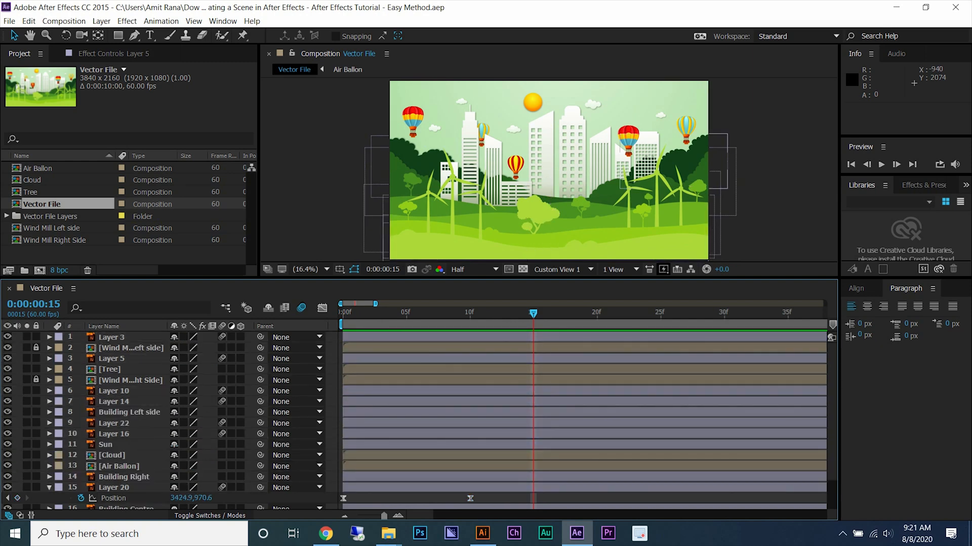
left_click(114, 498)
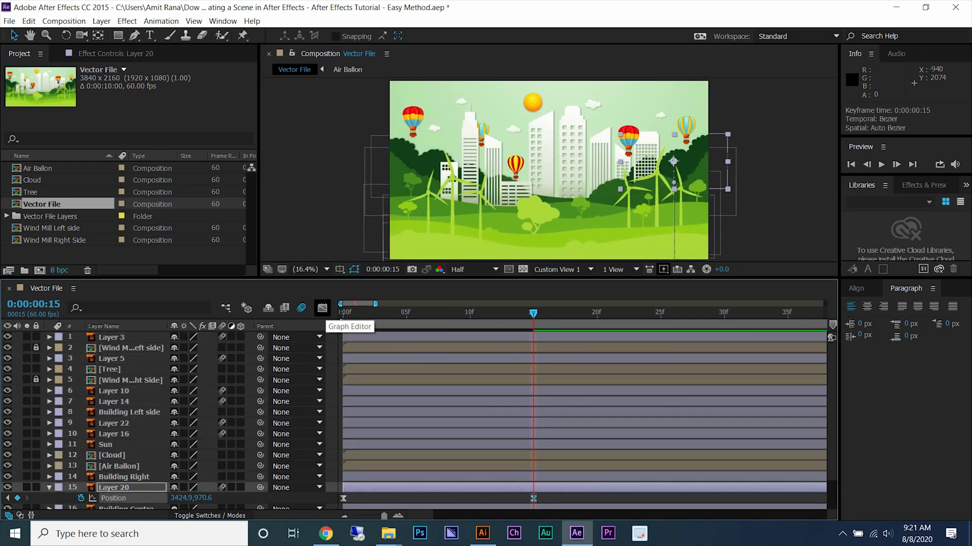
left_click(322, 307)
left_click_drag(501, 478, 397, 479)
key("shift+F3")
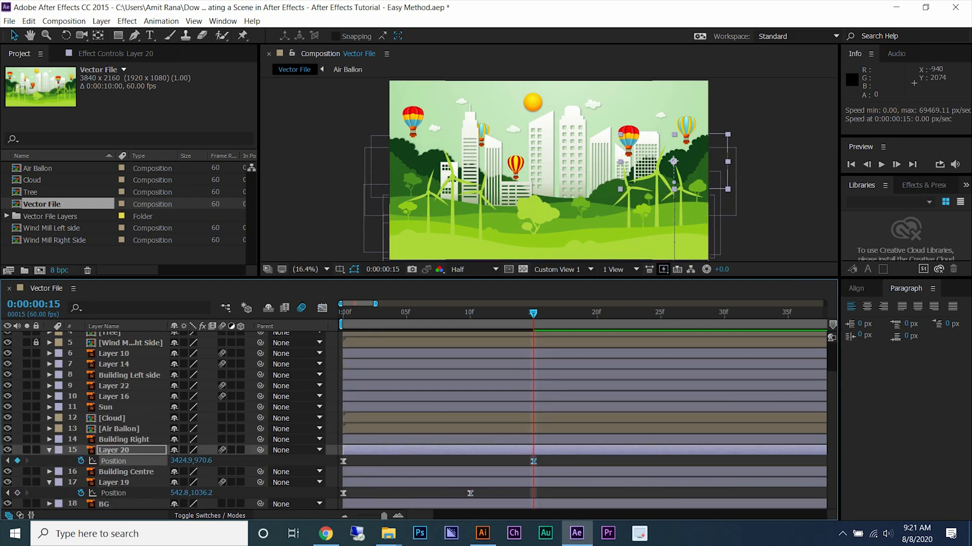
Move Layer 19's ending Position keyframe to frame 15, ease it back to about frame 7, and save the project with the layers collapsed.
left_click(533, 494)
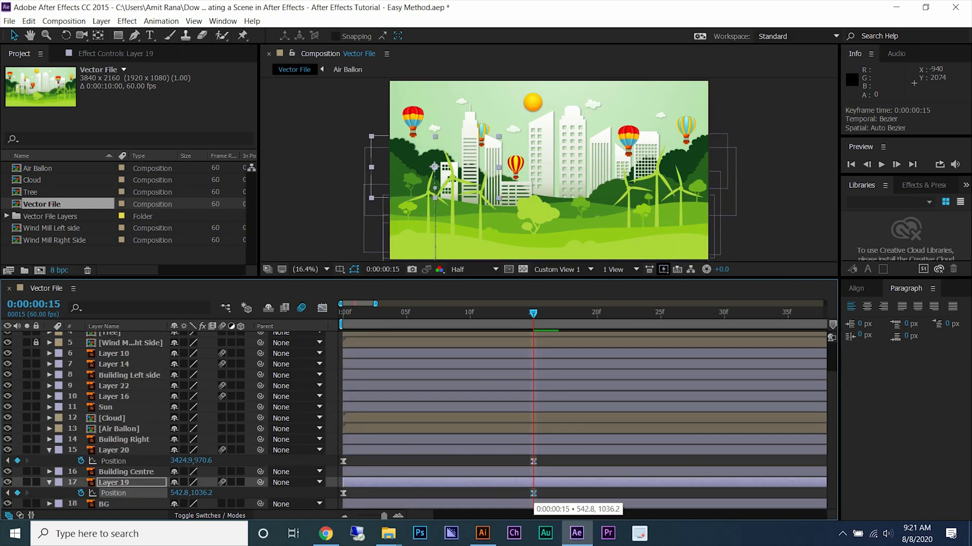
left_click(322, 307)
left_click_drag(501, 479, 397, 479)
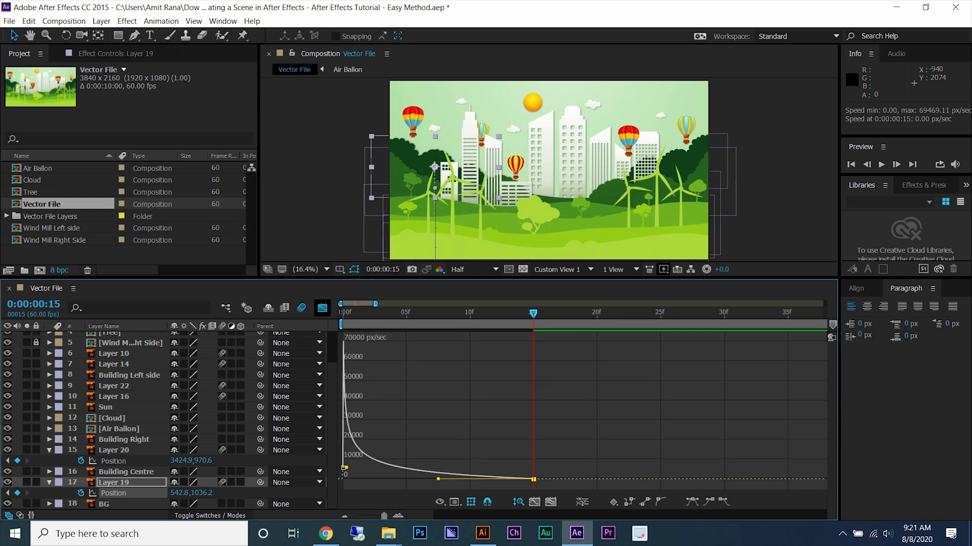
key("shift+F3")
left_click(113, 450, "ctrl")
key("u")
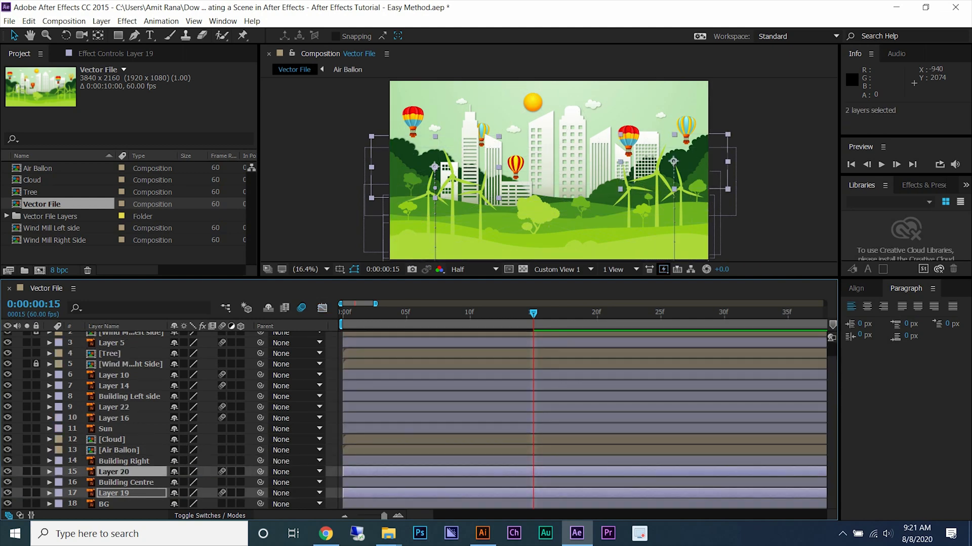
key("ctrl+s")
scroll(134, 420, "up", 1)
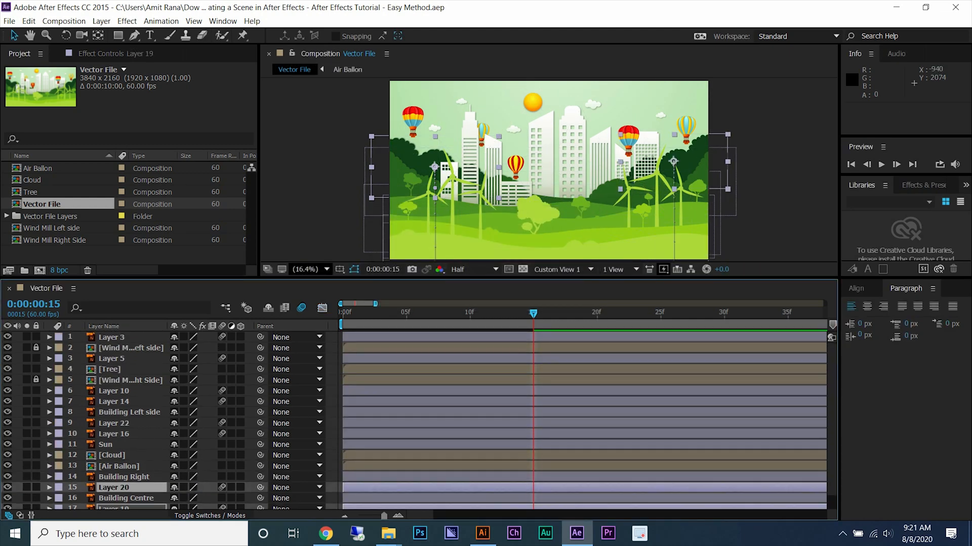
left_click(309, 257)
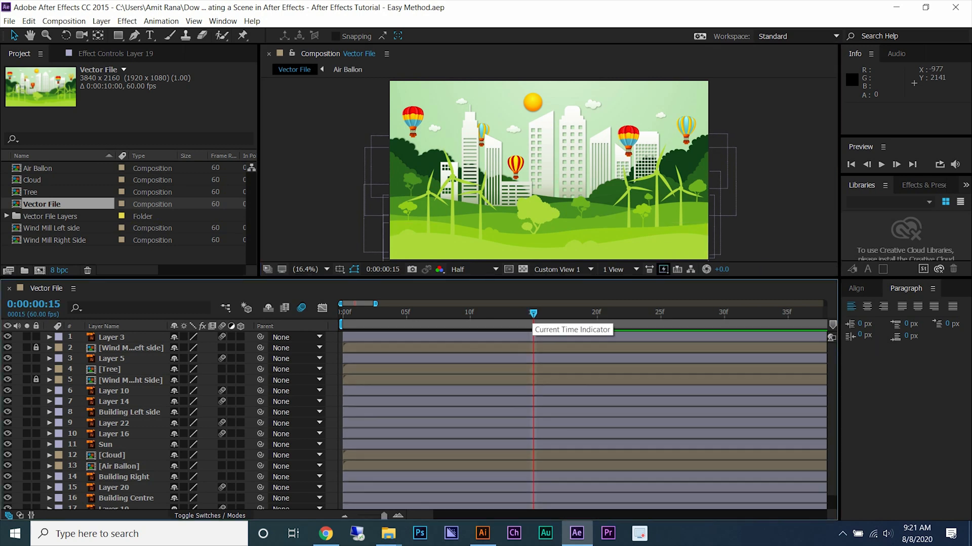
Unlock both wind mill precomps and open the Wind Mill Left side composition.
left_click(35, 380)
left_click(130, 348)
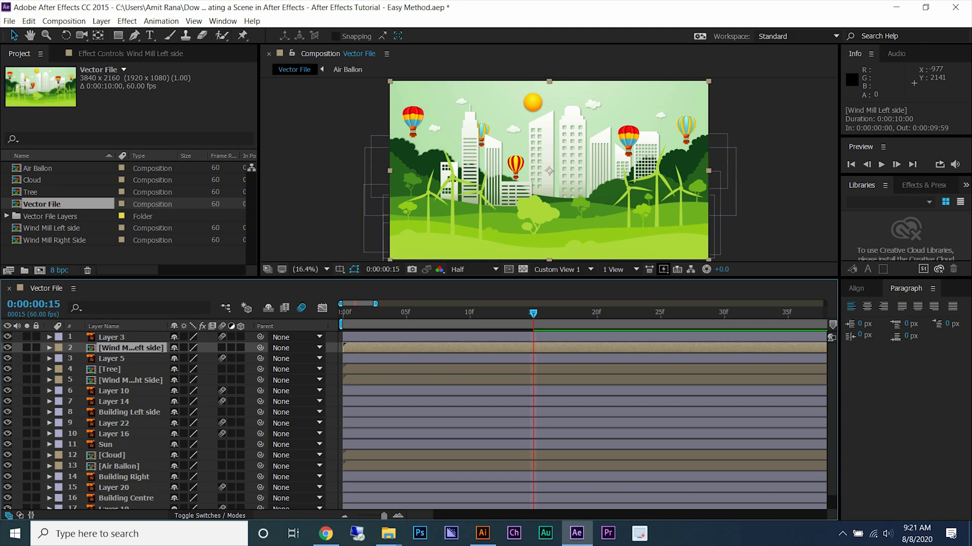
double_click(130, 347)
Make all six wind mill layers start at frame 15.
left_click_drag(824, 303, 368, 303)
key("ctrl+a")
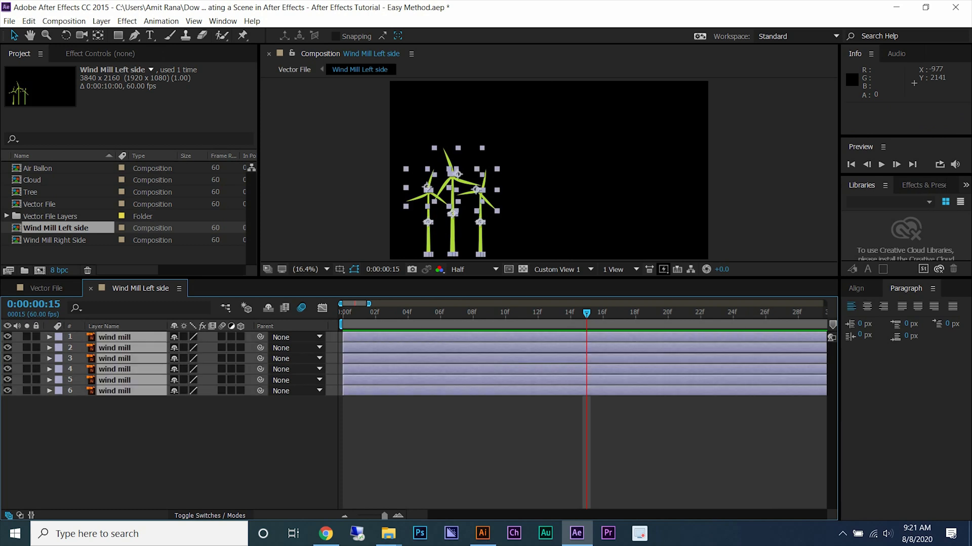
key("alt+bracketleft")
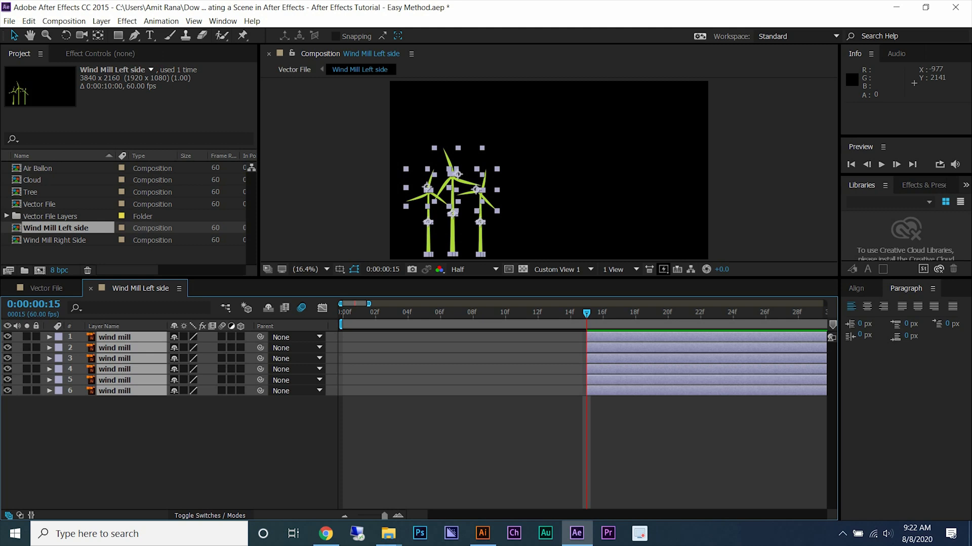
Add Position keyframes at frame 15 to all six wind mill layers and apply Easy Ease to them.
key("alt+shift+p")
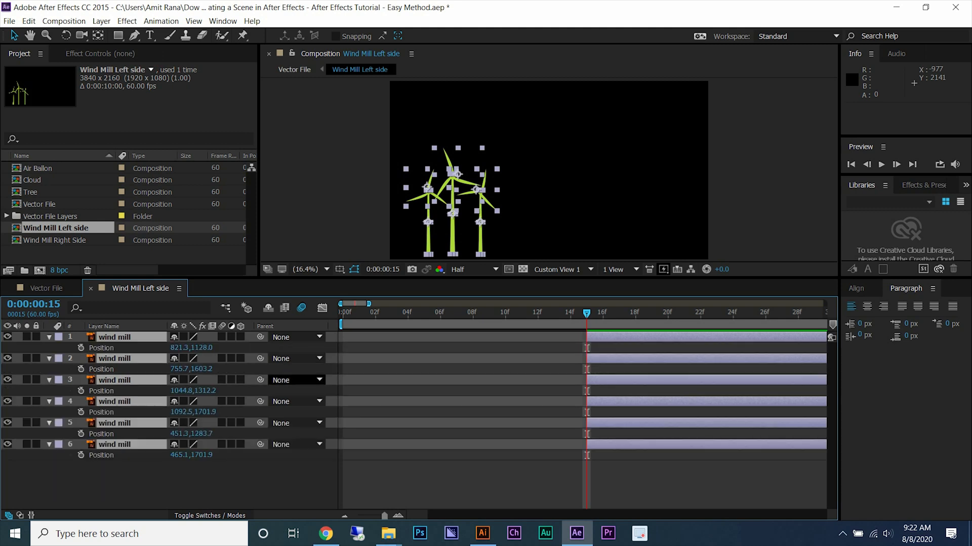
right_click(586, 348)
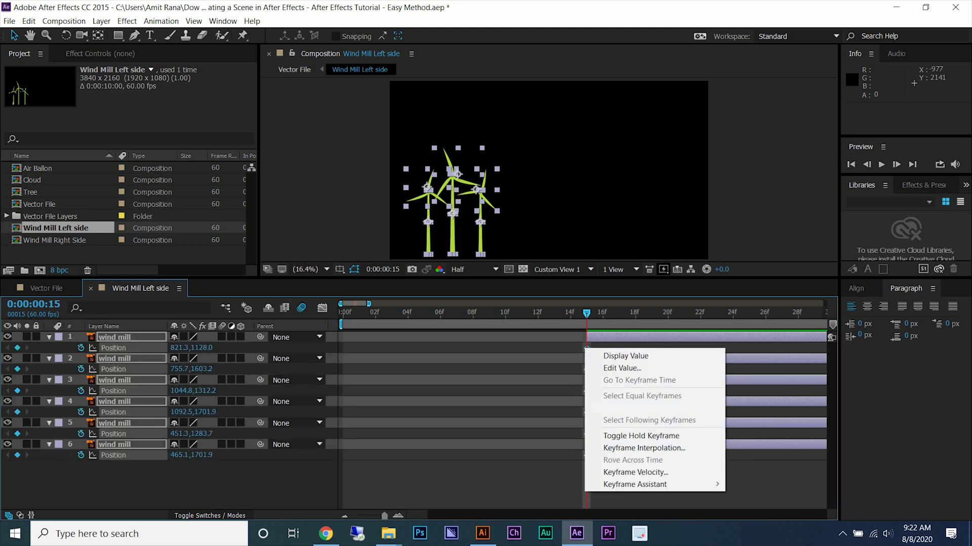
mouse_move(629, 481)
left_click(759, 403)
left_click_drag(369, 303, 407, 304)
key("equal")
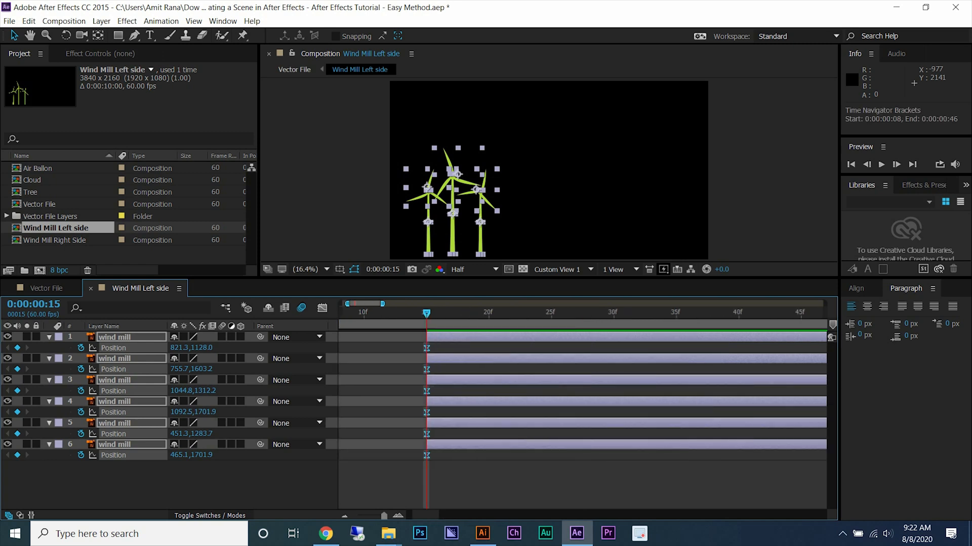
Add matching Position keyframes at frame 25 to all six wind mill layers.
key("Page_Down")
key("Page_Down")
key("Page_Down")
key("Page_Down")
key("Page_Down")
key("Page_Down")
key("Page_Down")
key("Page_Down")
key("Page_Down")
key("Page_Down")
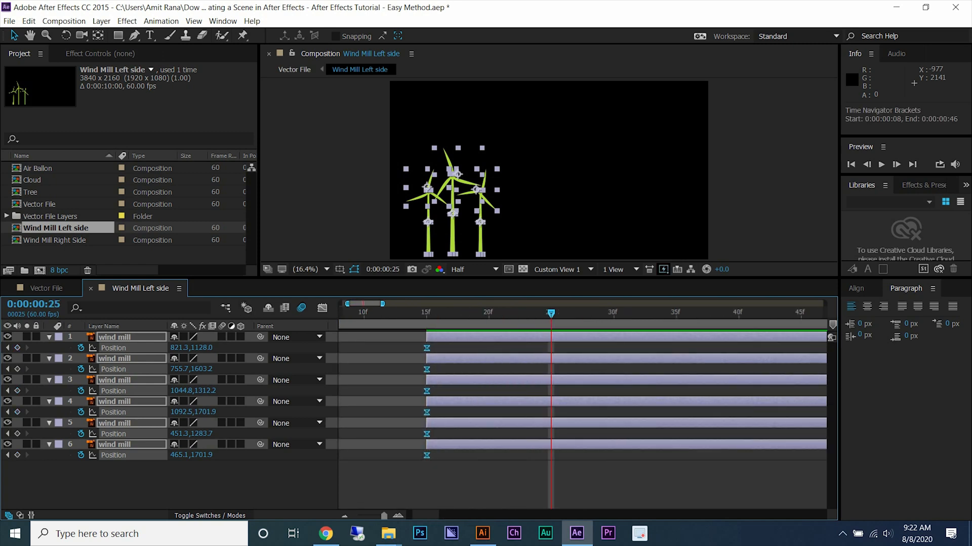
key("alt+shift+p")
Lower all six wind mill layers together at frame 15, bringing the first layer's Position to 821.3, 2008.0, and return to frame 25.
left_click(426, 314)
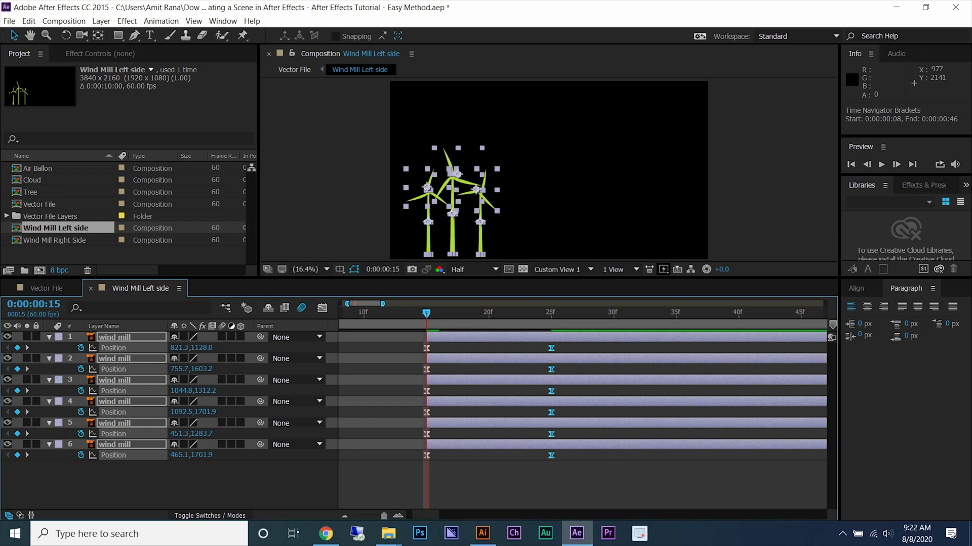
left_click_drag(202, 347, 631, 348)
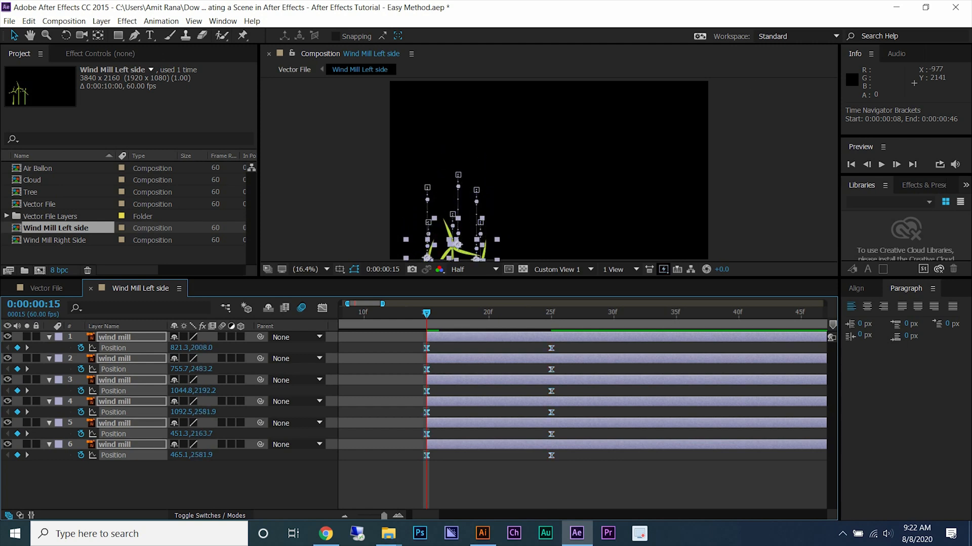
left_click(551, 313)
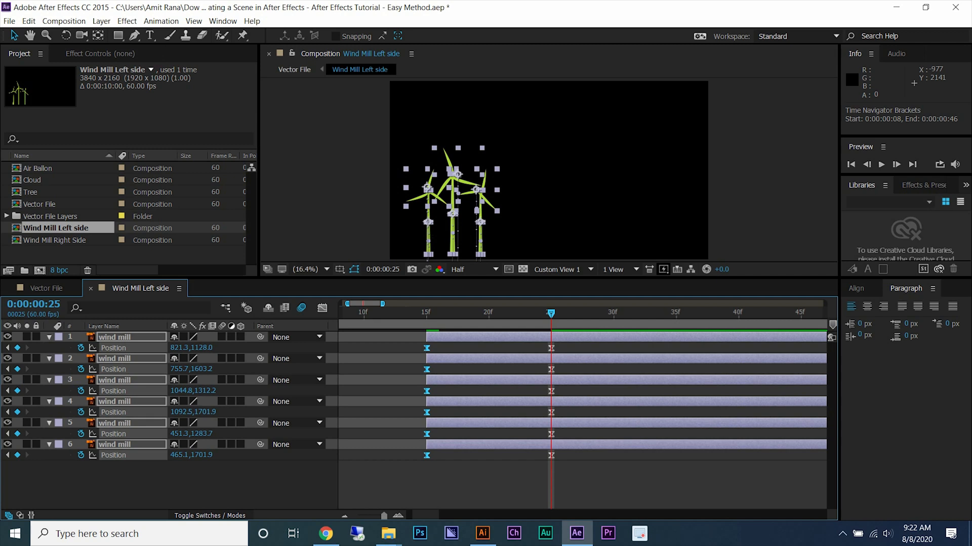
Reveal the Rotation property of the three blade layers, numbers 1, 3 and 5.
key("F2")
left_click(114, 337)
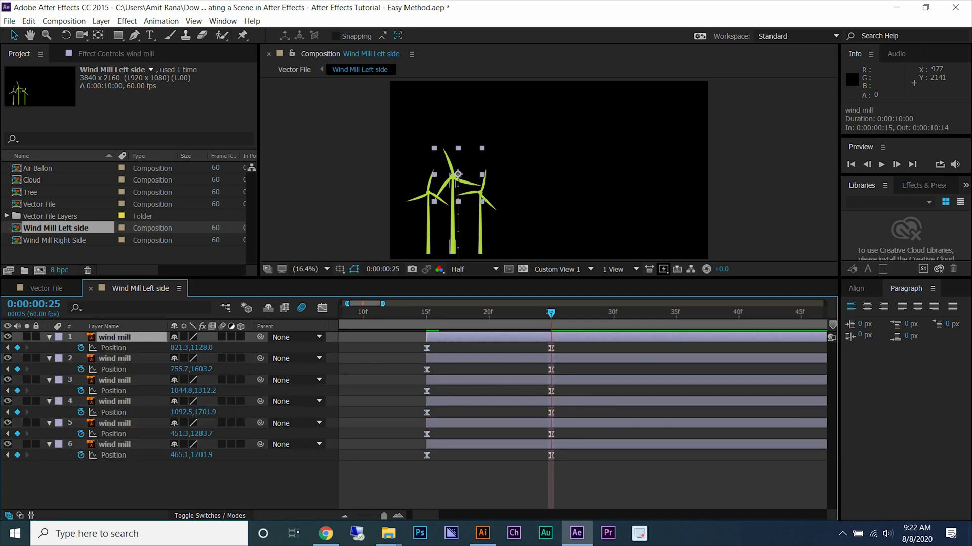
left_click(114, 380, "ctrl")
left_click(115, 423, "ctrl")
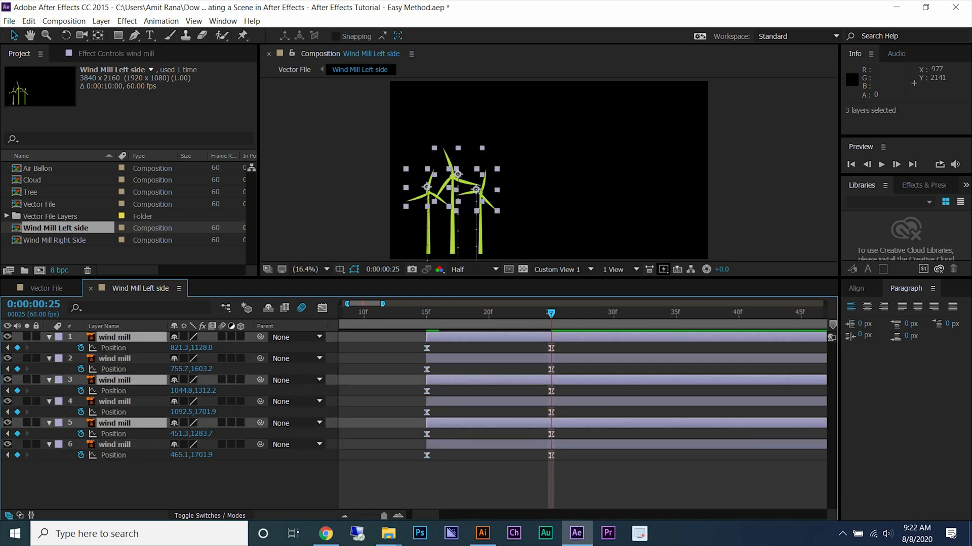
key("r")
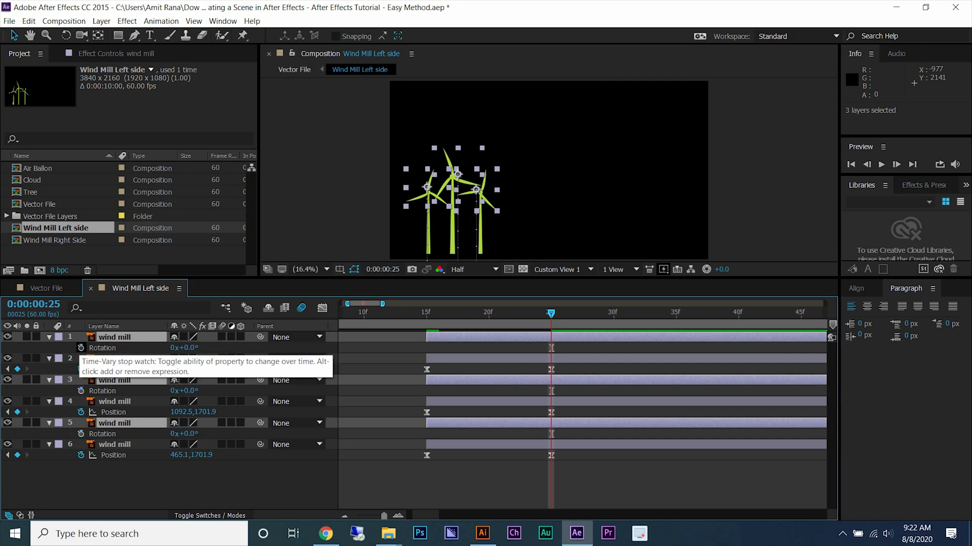
left_click(81, 348)
key("ctrl+z")
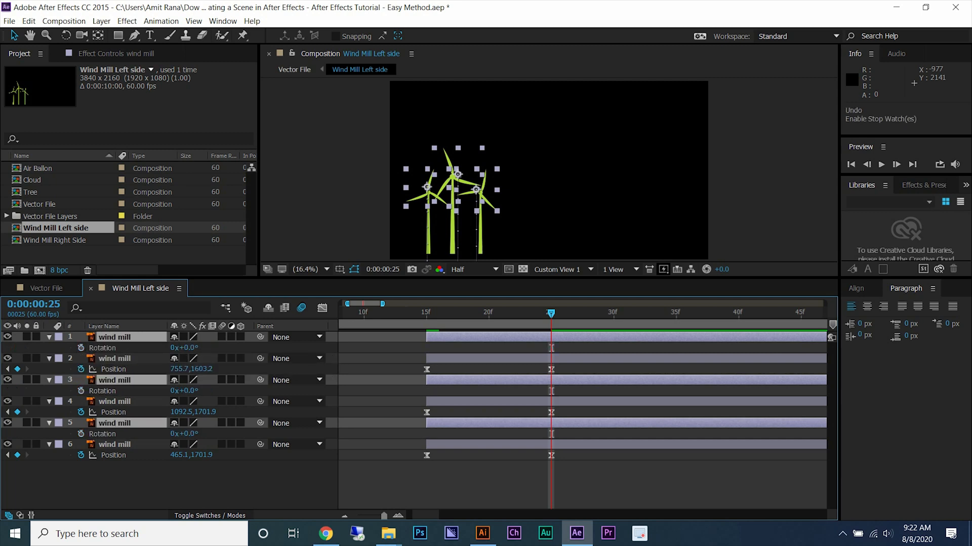
key("F2")
left_click(114, 337)
left_click(114, 380, "shift")
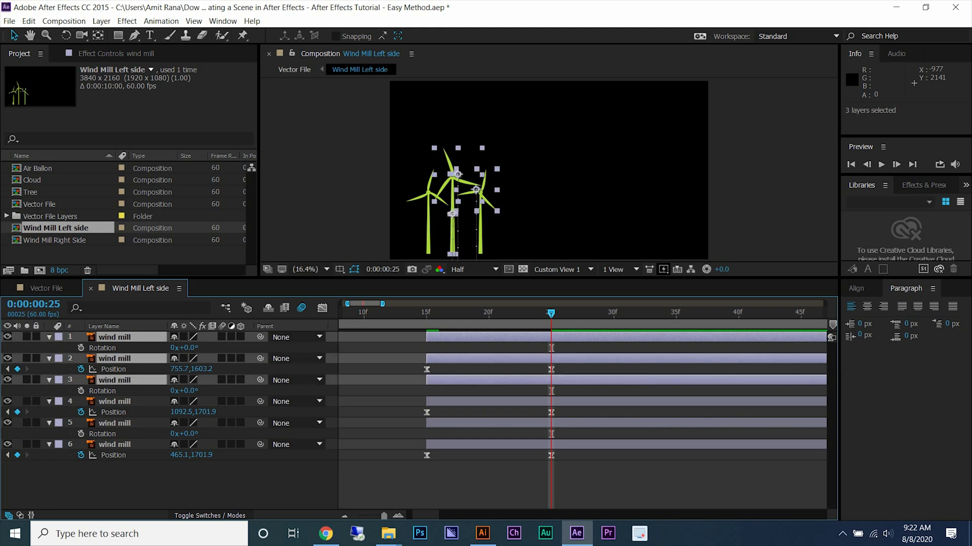
key("F2")
Add a Rotation keyframe at frame 25 to the first blade layer and apply Easy Ease to it.
left_click(81, 348)
right_click(551, 348)
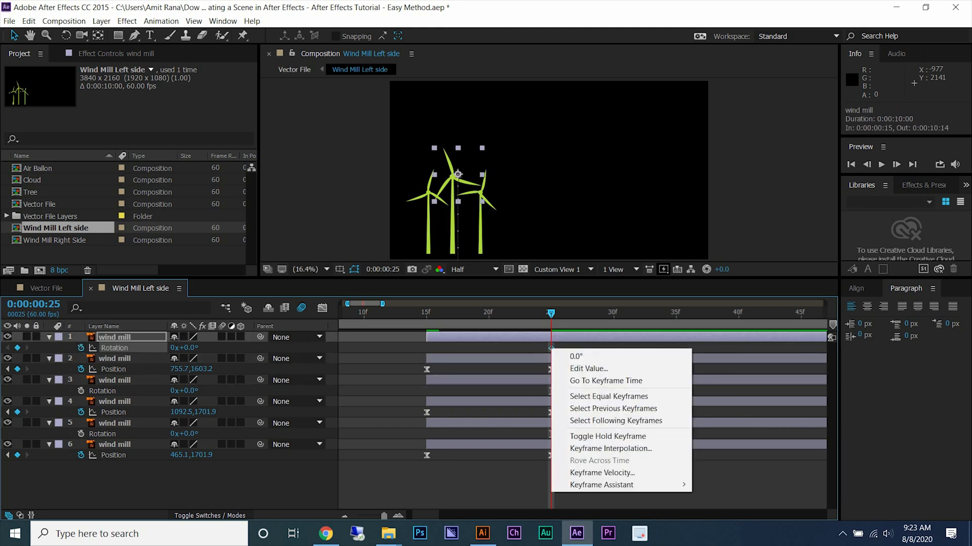
mouse_move(607, 483)
left_click(719, 412)
Show Rotation for the three blade layers, numbers 1, 3 and 5, and add Rotation keyframes at frame 25 to layers 3 and 5.
key("ctrl+a")
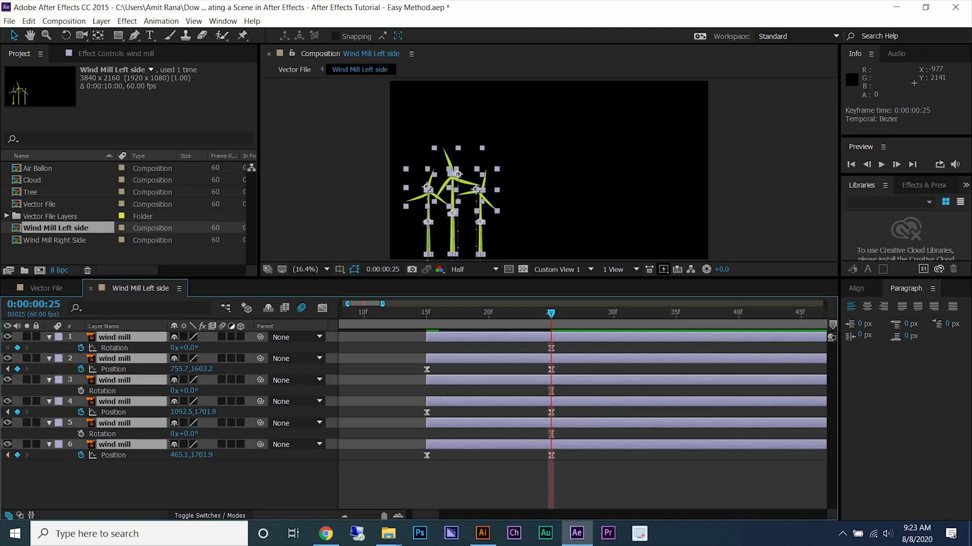
key("u")
key("F2")
left_click(114, 337)
left_click(114, 358, "ctrl")
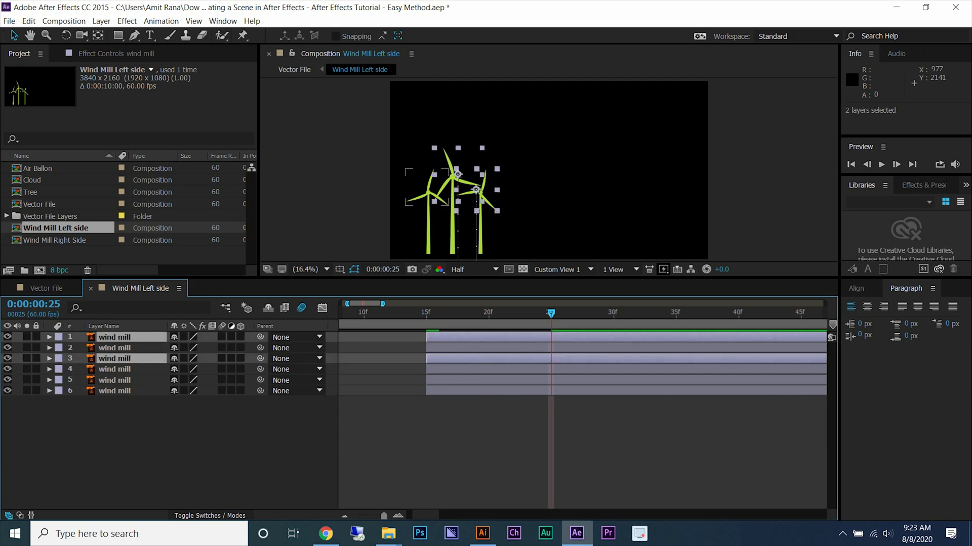
left_click(115, 380, "ctrl")
key("r")
left_click(81, 380)
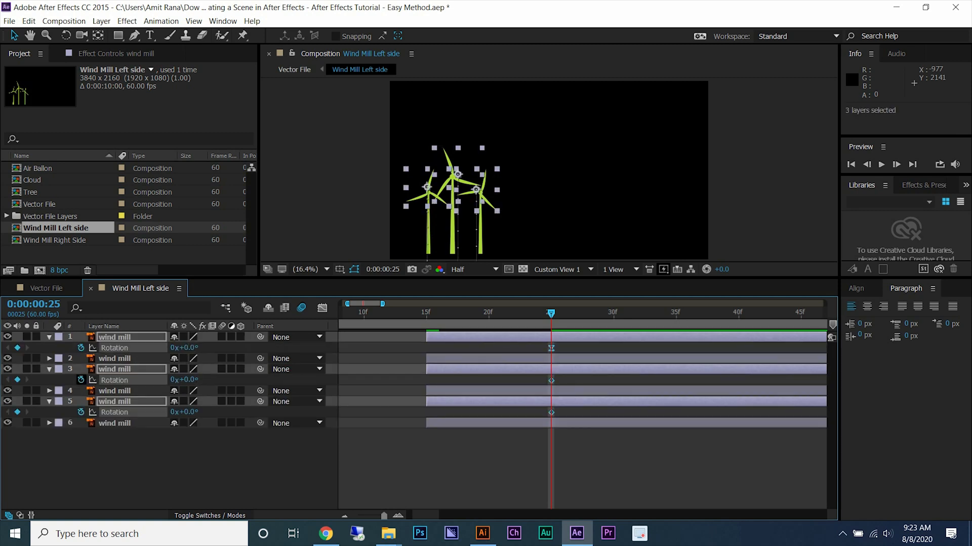
Apply Easy Ease to the Rotation keyframes of the blade layers at frame 25.
right_click(551, 381)
mouse_move(602, 373)
left_click(764, 397)
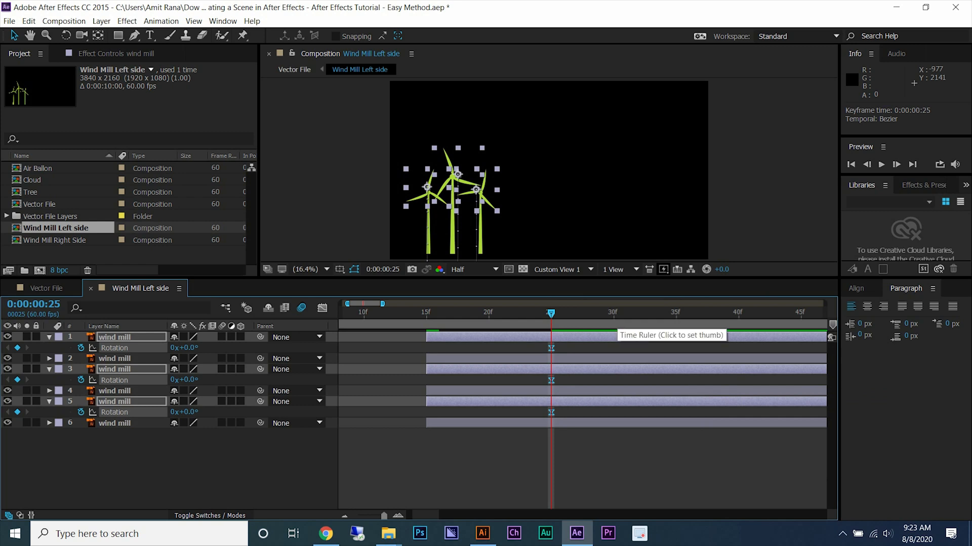
Set the Rotation of all three blade layers to 170° at the last frame, 0:00:09:59, and deselect them.
key("minus")
key("minus")
key("minus")
left_click(912, 165)
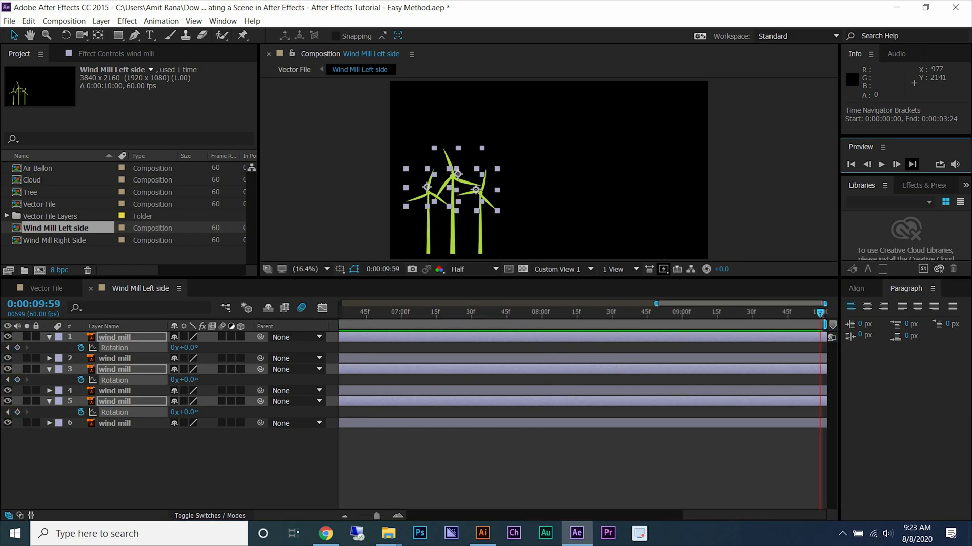
left_click_drag(187, 348, 272, 348)
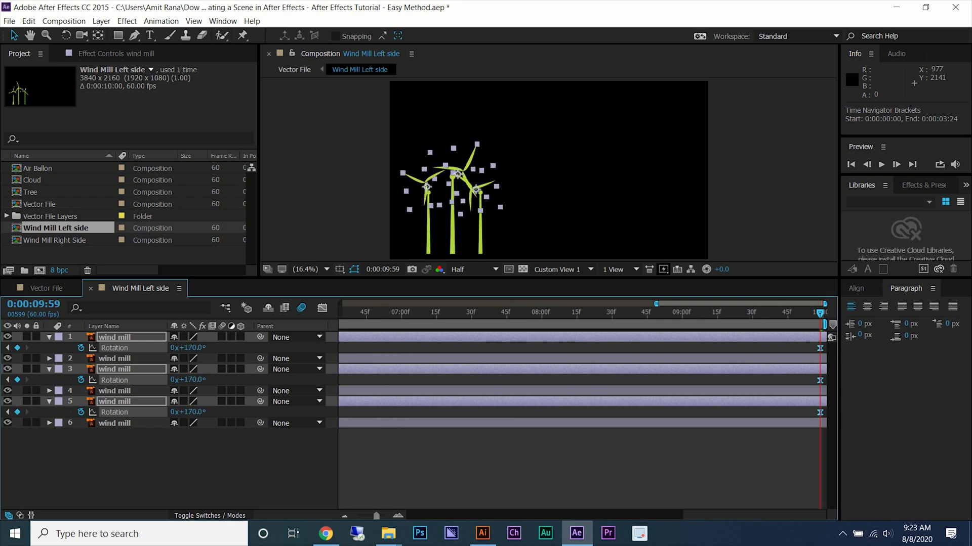
key("F2")
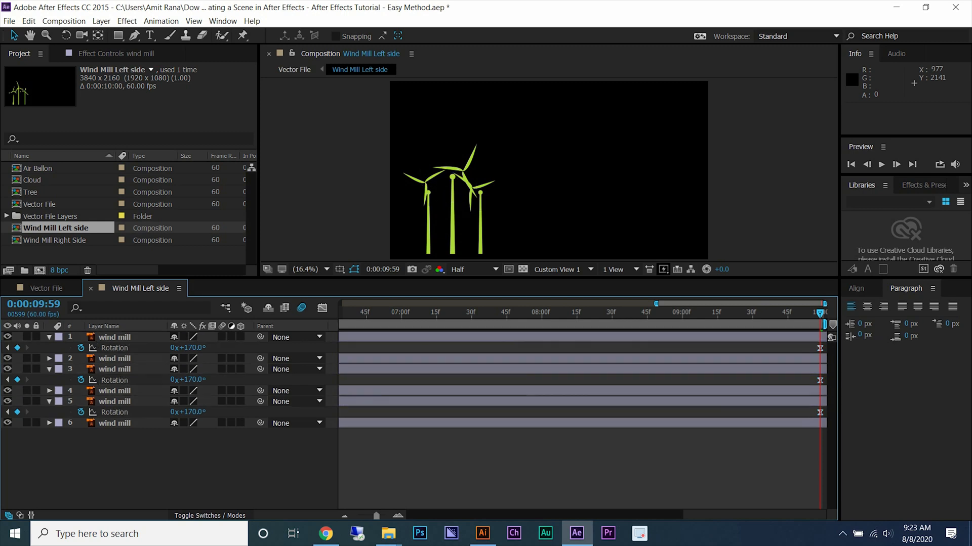
Try to move blade layer 5 onto its pole at the last frame, to Position 477.3, 1364.7, and reveal its Position keyframes.
scroll(437, 172, "up", 5)
left_click(433, 178)
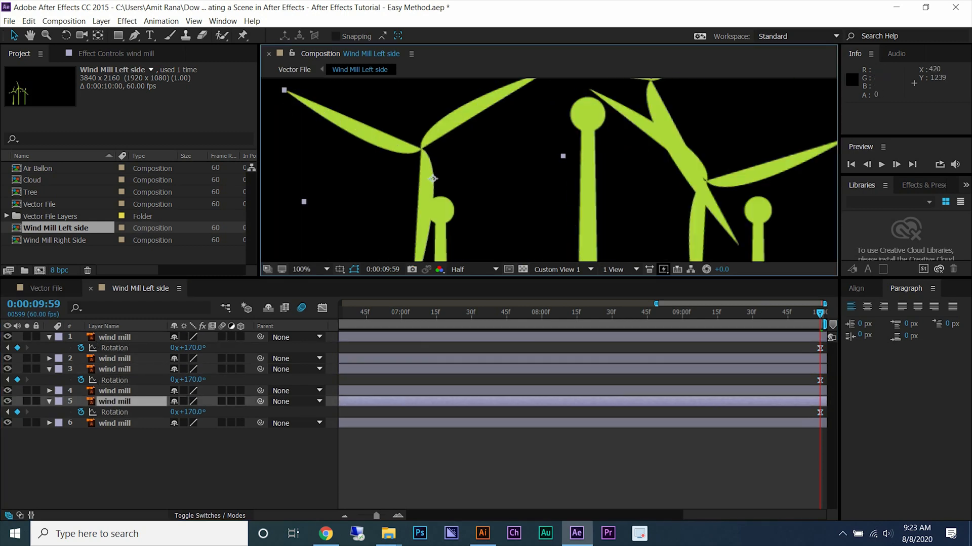
left_click_drag(433, 179, 446, 219)
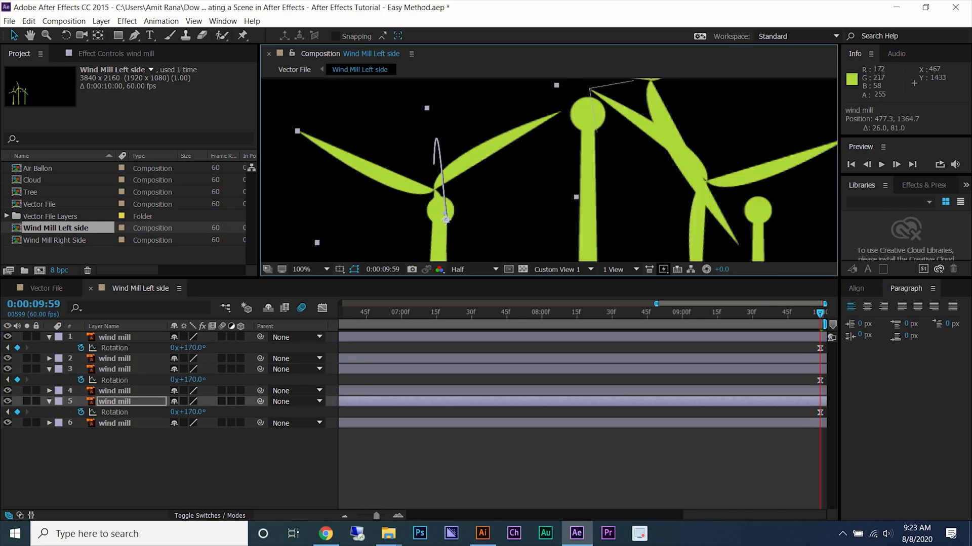
key("minus")
key("minus")
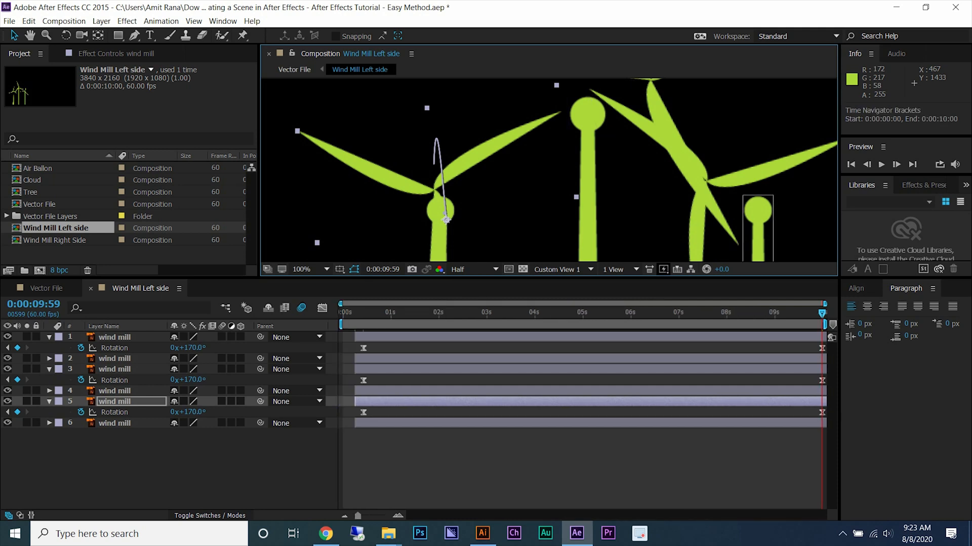
key("p")
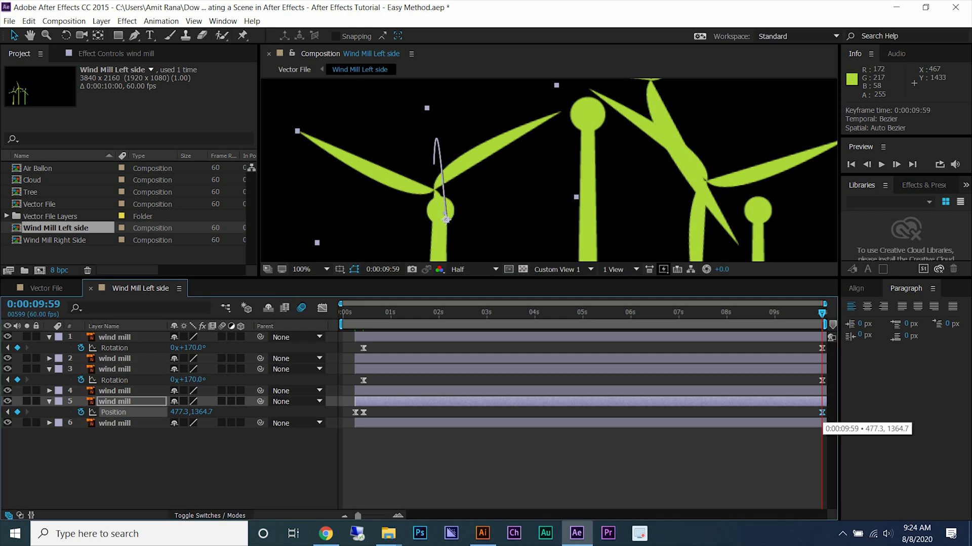
Move blade layer 5's anchor point onto its hub at frame 25 with Pan Behind and check the rotation at the last frame.
key("space")
scroll(352, 364, "up", 3)
left_click_drag(471, 312, 427, 313)
scroll(434, 172, "down", 2)
scroll(434, 173, "up", 3)
scroll(434, 169, "down", 1)
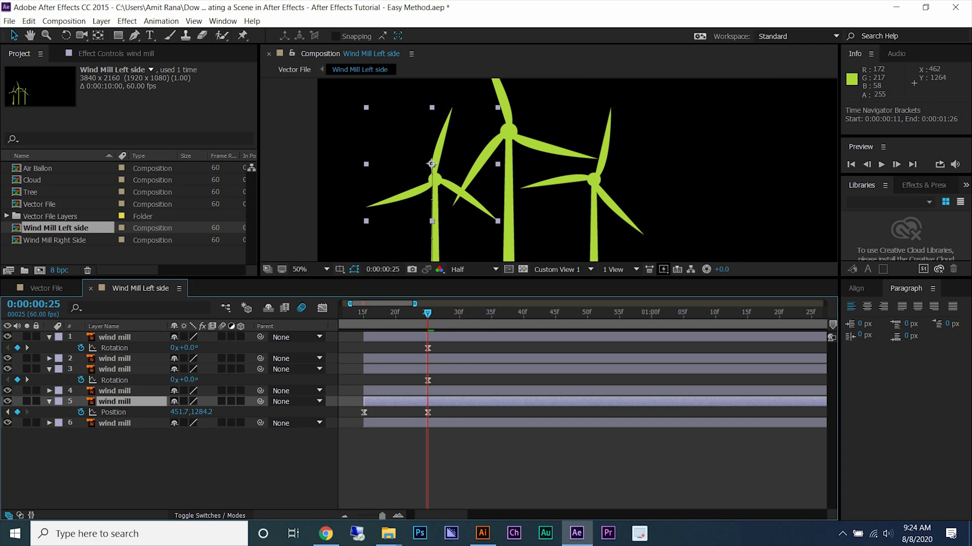
left_click_drag(433, 165, 434, 178)
key("ctrl+z")
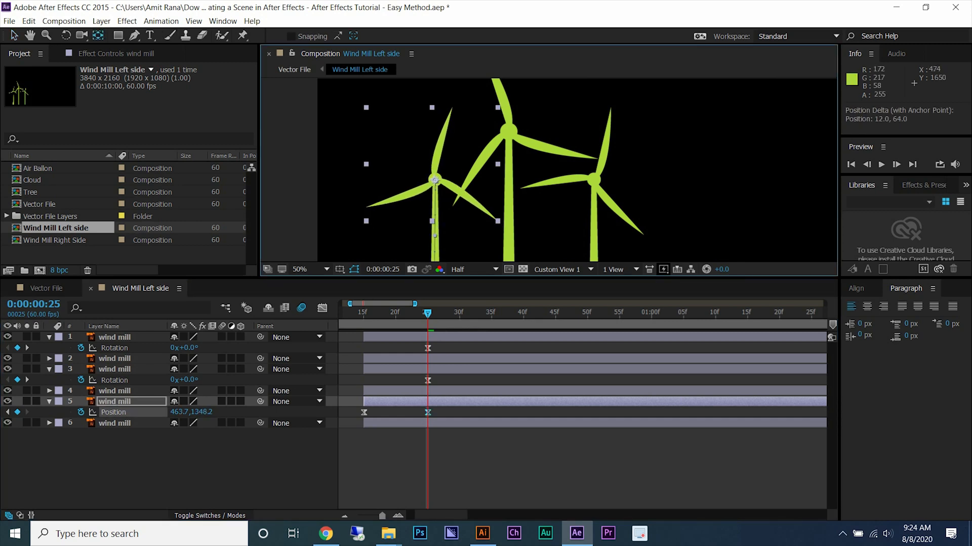
key("space")
left_click(913, 164)
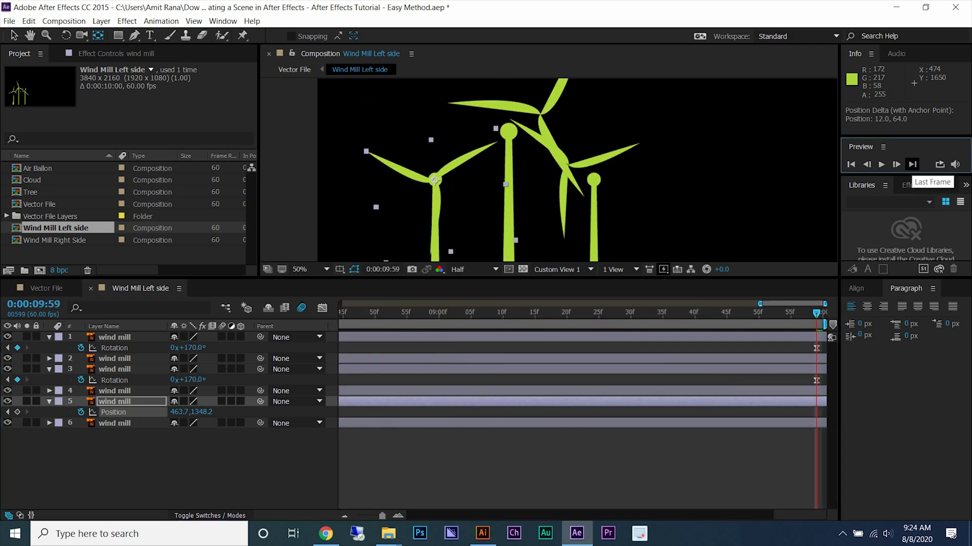
left_click(851, 164)
Reveal the Position property of all six wind mill layers and go to the keyframes at frame 25.
key("ctrl+a")
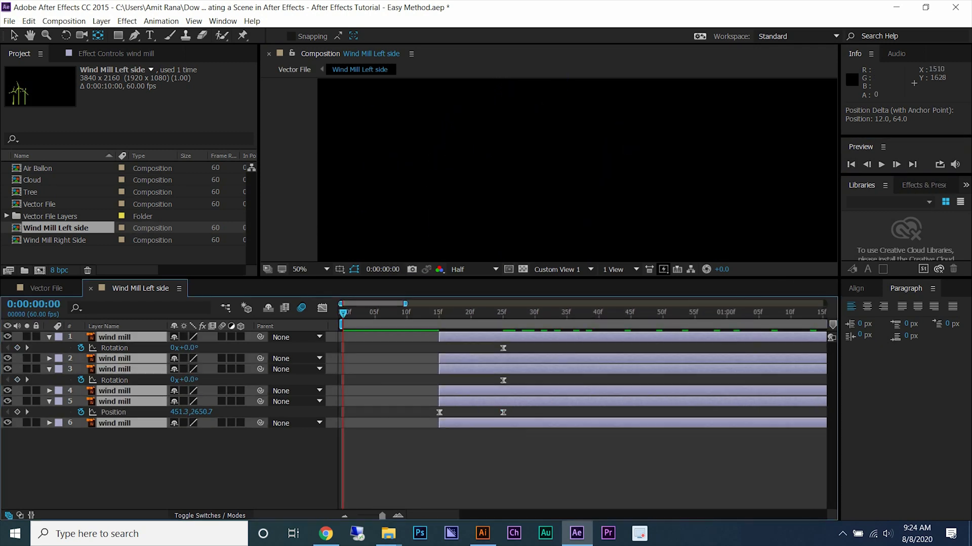
key("p")
key("F2")
key("k")
key("k")
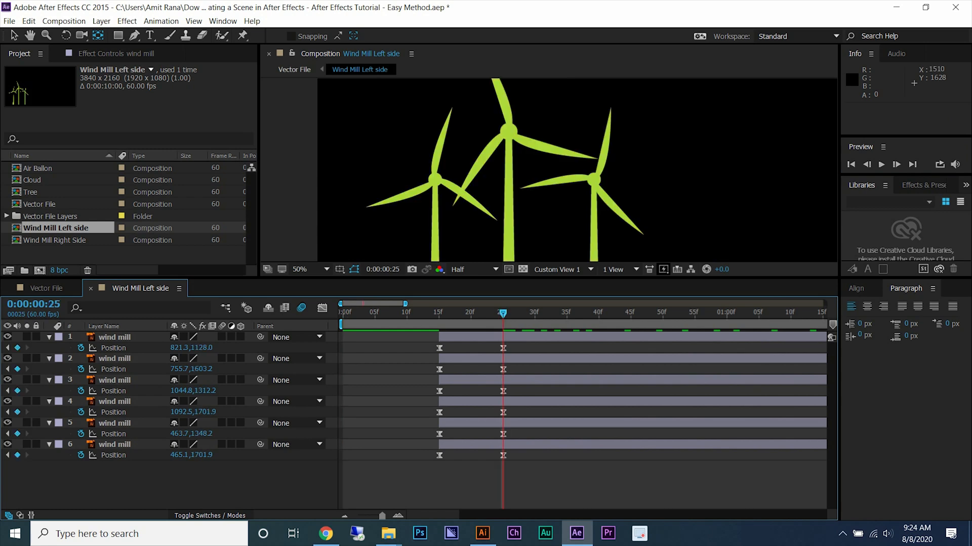
Move blade layer 3's anchor point onto its hub at frame 25, bringing its Position to 1088.8, 1352.2.
left_click(434, 180)
left_click(590, 172)
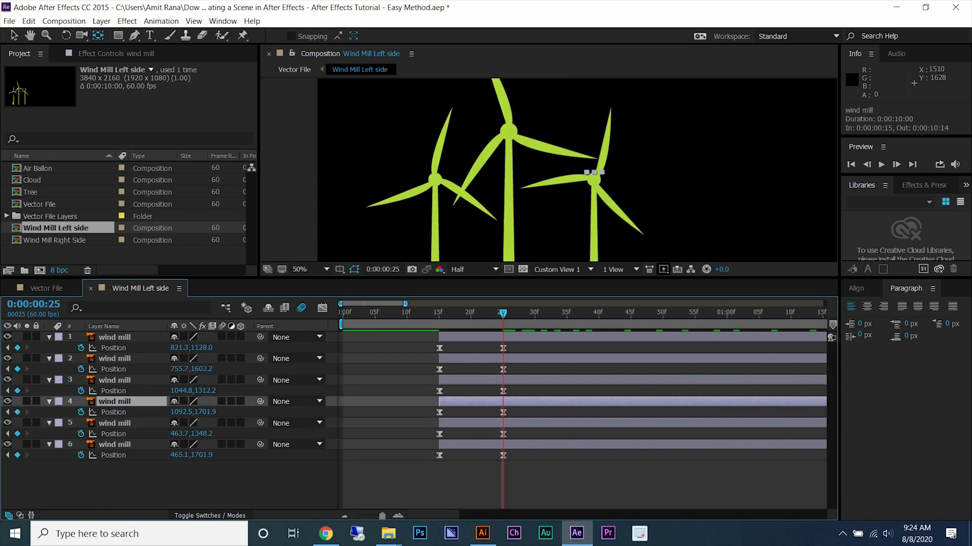
left_click(590, 170)
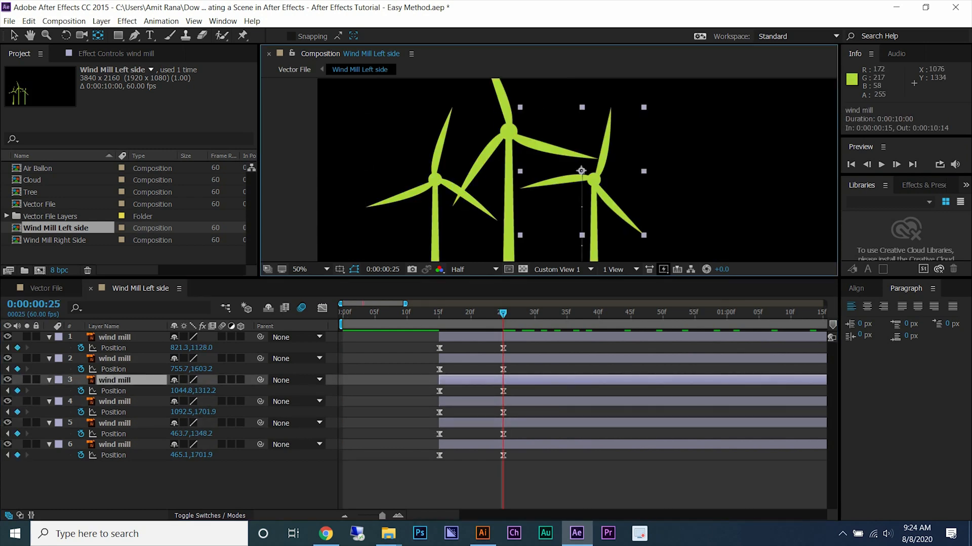
left_click_drag(590, 171, 601, 180)
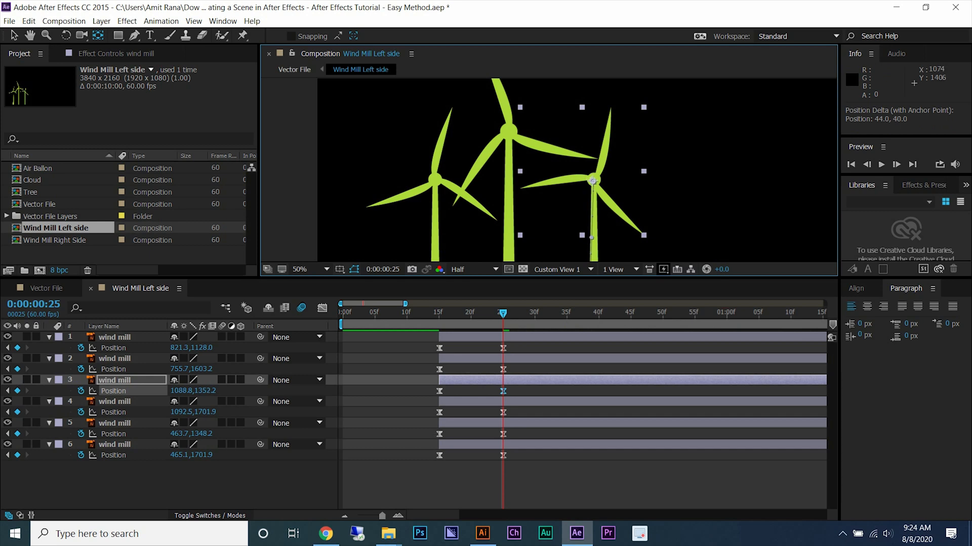
Move blade layer 1's anchor point onto the tallest wind mill's hub at frame 25, shifting its Position by -70.0, 30.0.
scroll(571, 216, "down", 3)
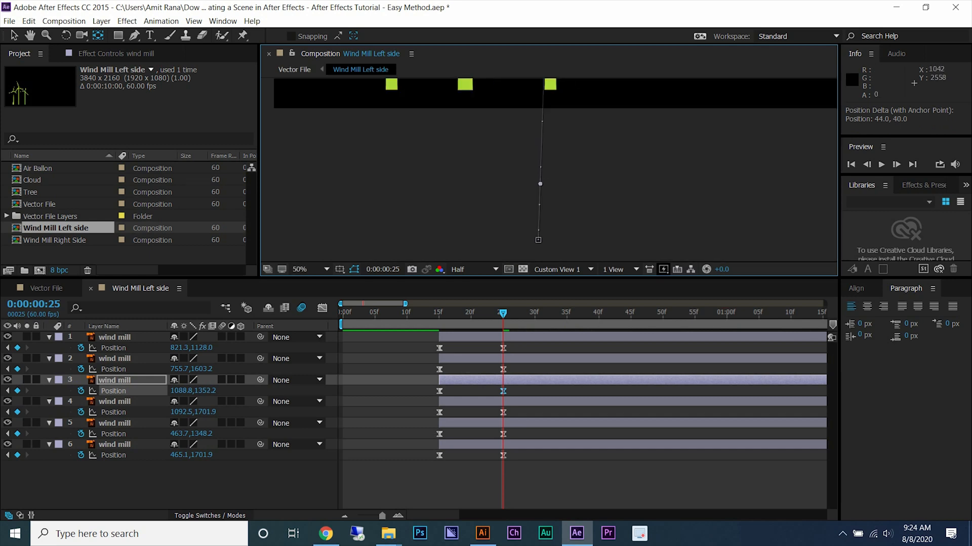
scroll(530, 109, "up", 4)
left_click(517, 111)
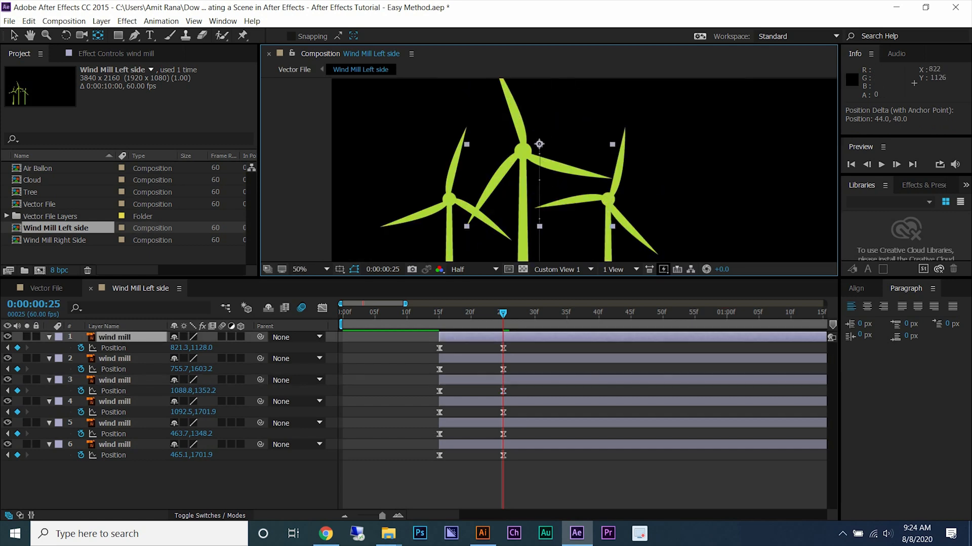
left_click_drag(539, 143, 521, 151)
Preview the wind mill animation with the whole composition fitted in the viewer, and save the project.
key("space")
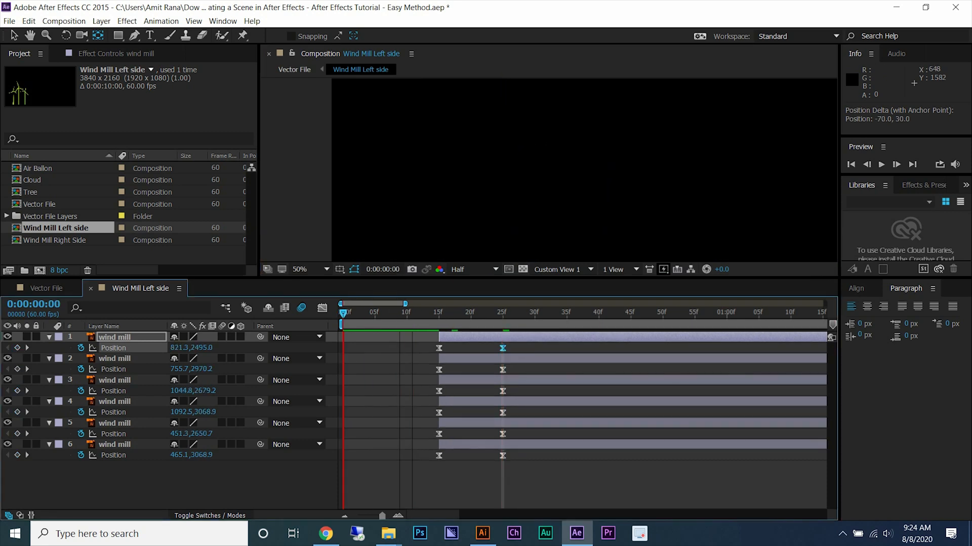
left_click(319, 270)
left_click(311, 283)
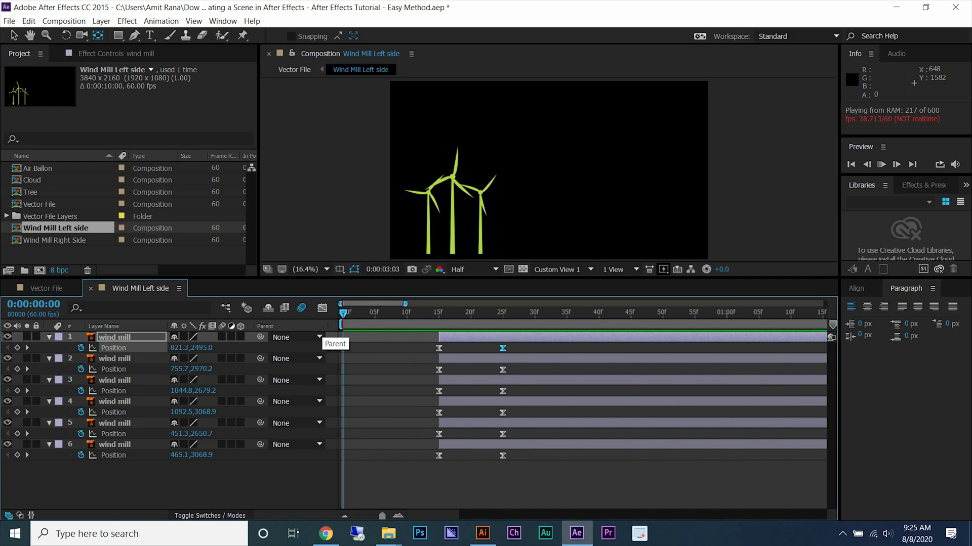
key("ctrl+s")
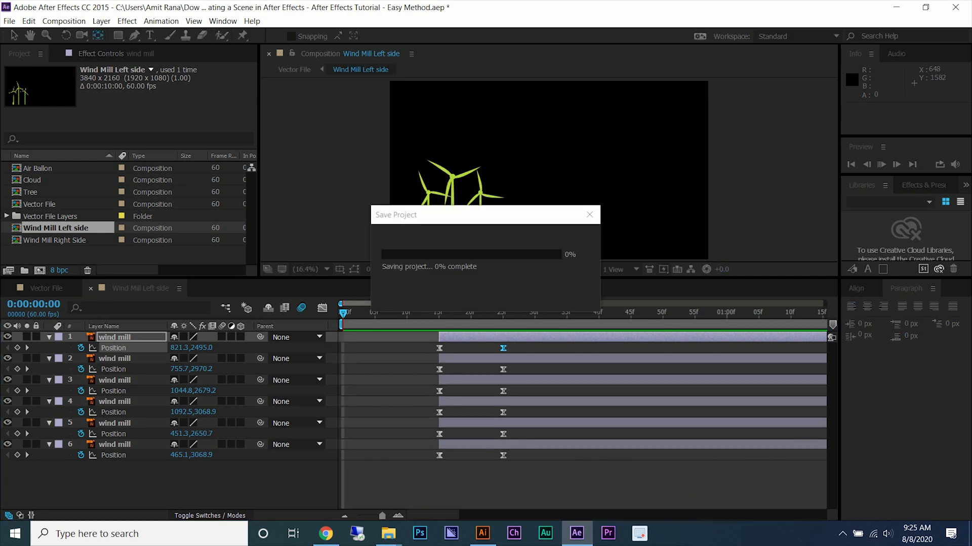
Collapse the properties of all six wind mill layers and preview the rotating blades again.
key("ctrl+shift+a")
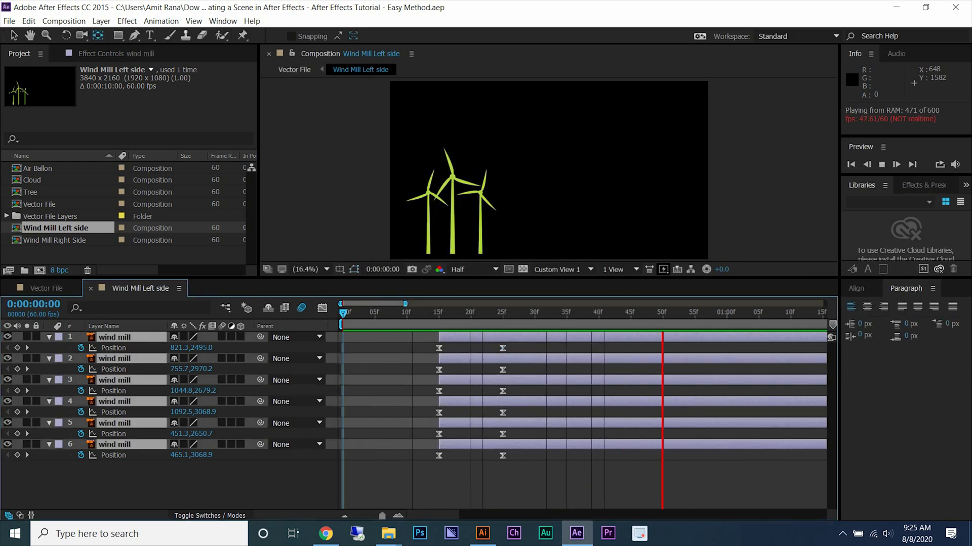
key("space")
key("u")
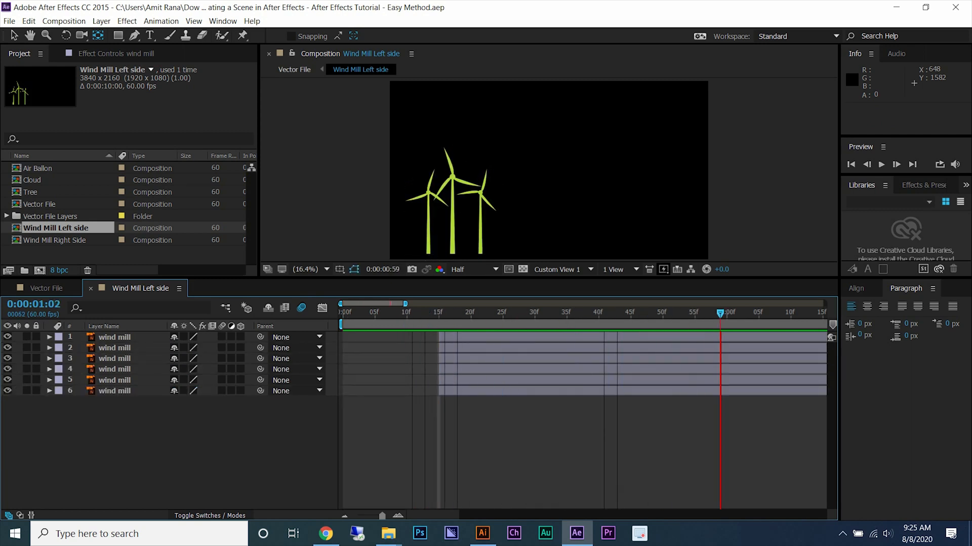
key("space")
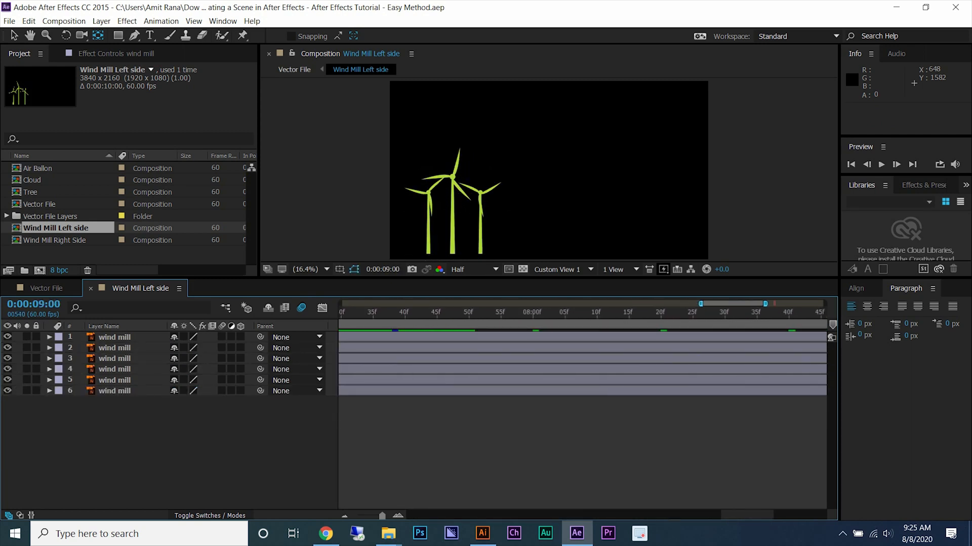
Increase the last-frame Rotation of blade layers 1, 3 and 5 to 264°.
left_click(114, 347)
left_click(114, 369, "ctrl")
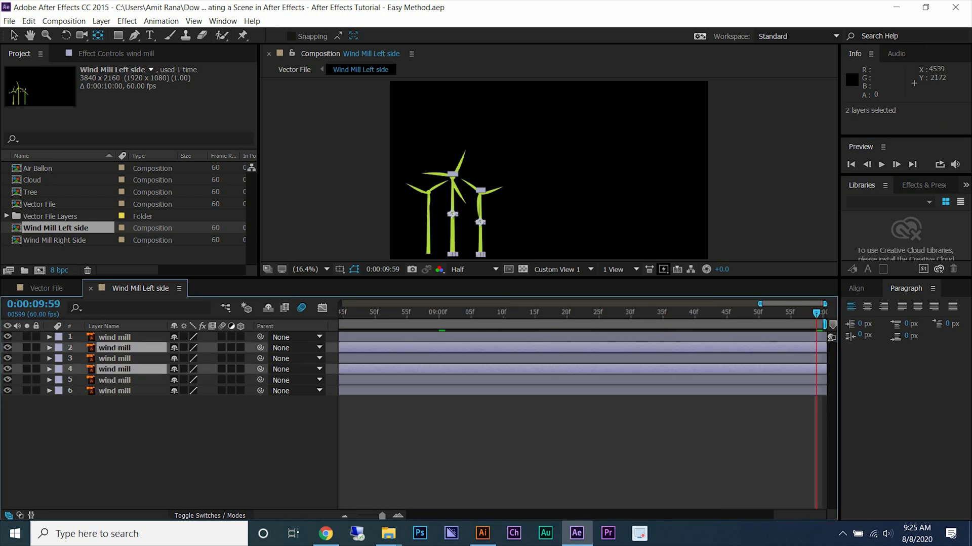
left_click(114, 337)
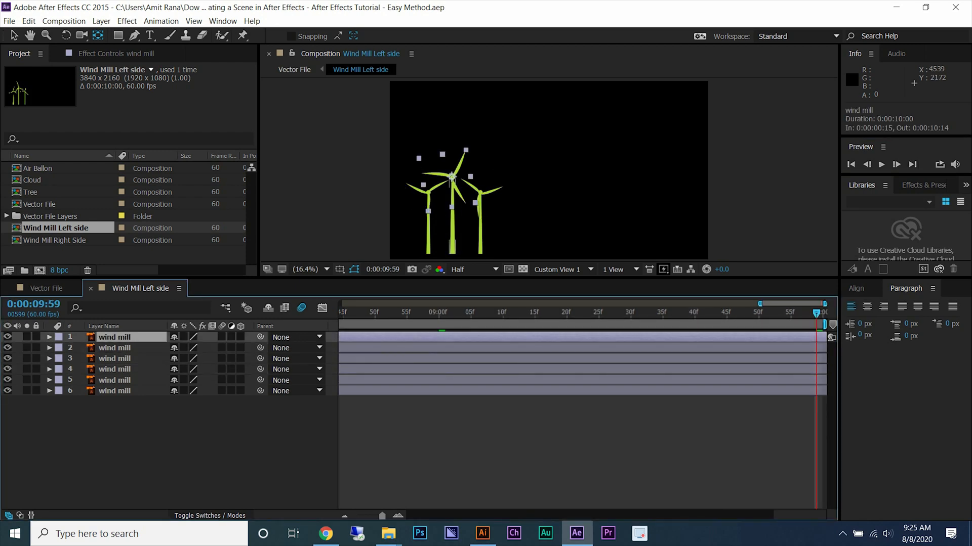
left_click(115, 358, "ctrl")
left_click(114, 380, "ctrl")
key("u")
left_click_drag(187, 347, 192, 348)
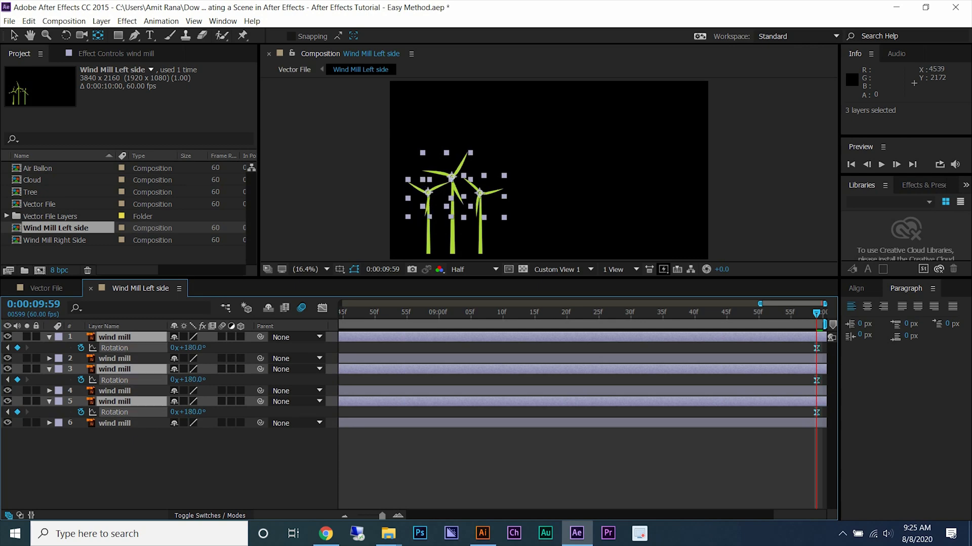
key("F2")
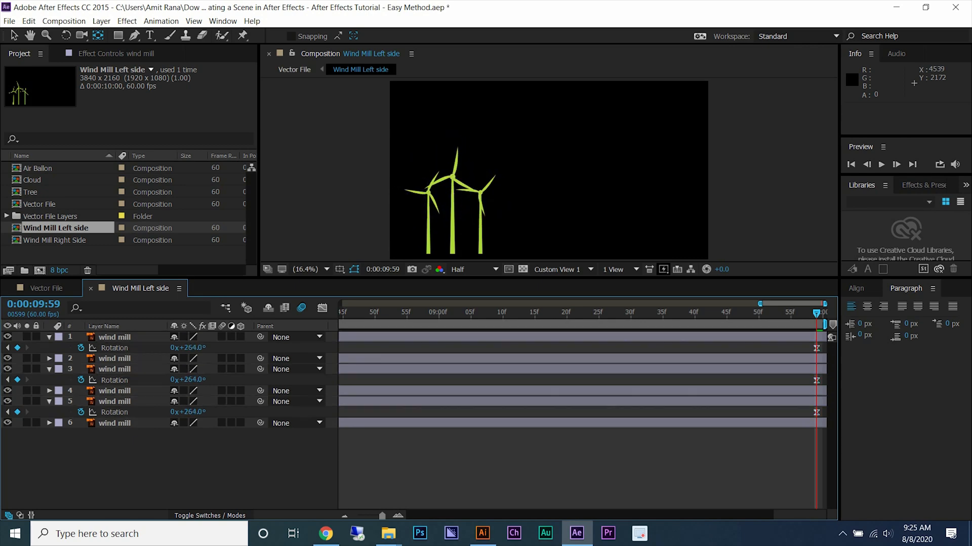
Save the project and preview the full scene in the Vector File composition.
key("ctrl+s")
left_click(46, 288)
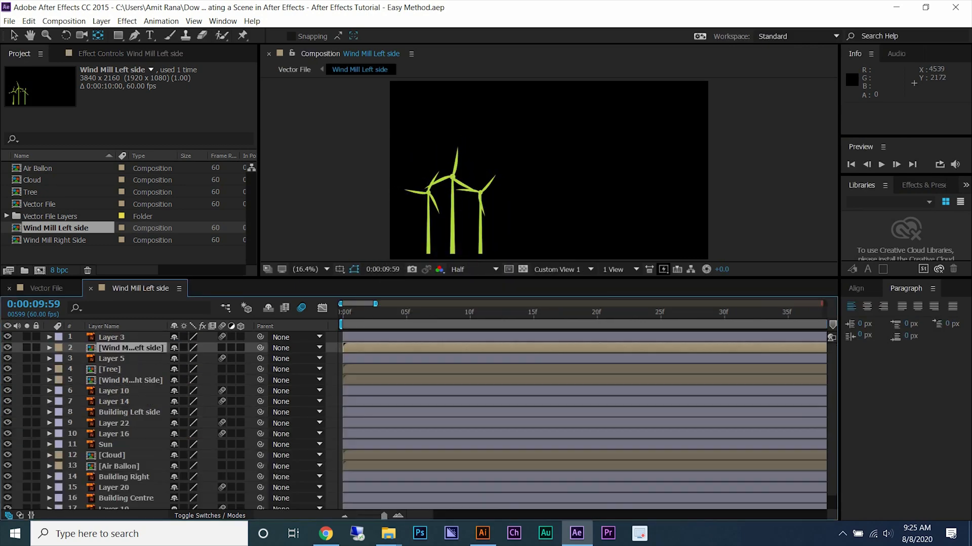
left_click(131, 380)
key("space")
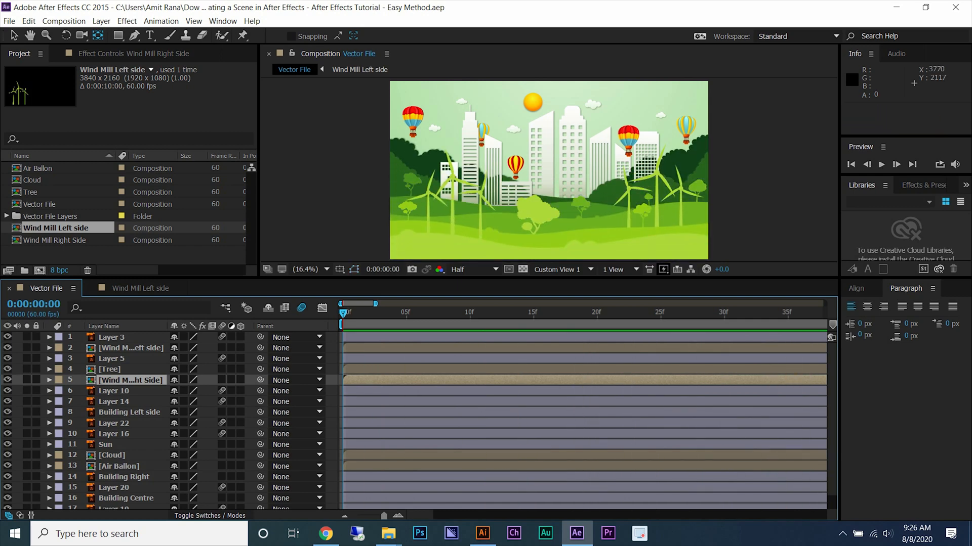
Open the Wind Mill Right Side composition from the main scene and check the Wind Mill Left side timeline for reference.
double_click(131, 380)
left_click(139, 288)
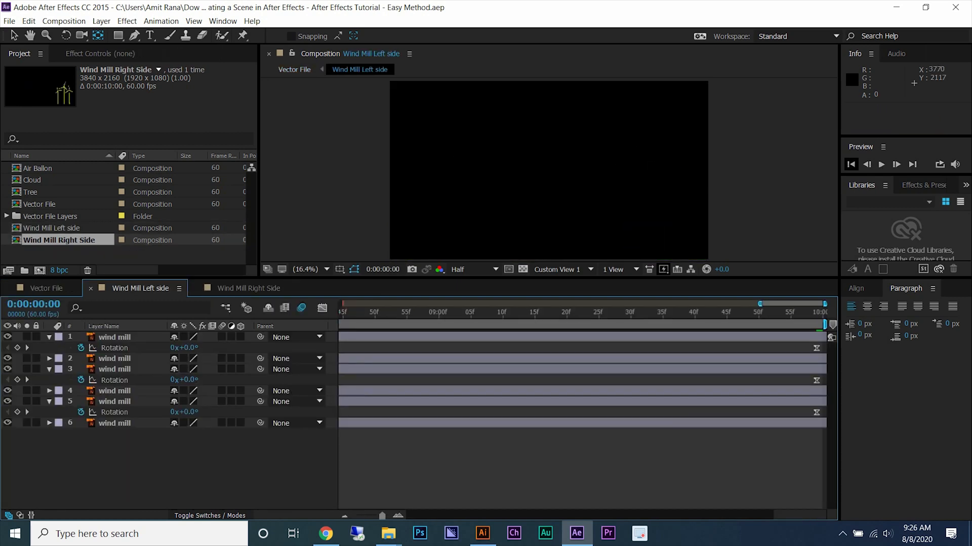
key("Home")
left_click(439, 312)
left_click(248, 288)
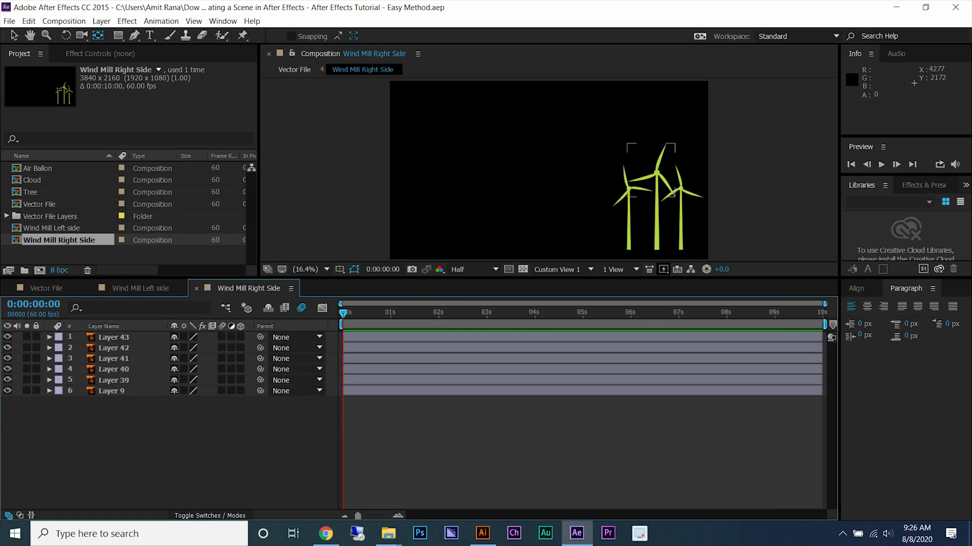
Move the start of all six wind mill layers to 0:00:00:15 and save the project.
left_click_drag(824, 304, 375, 303)
left_click(850, 164)
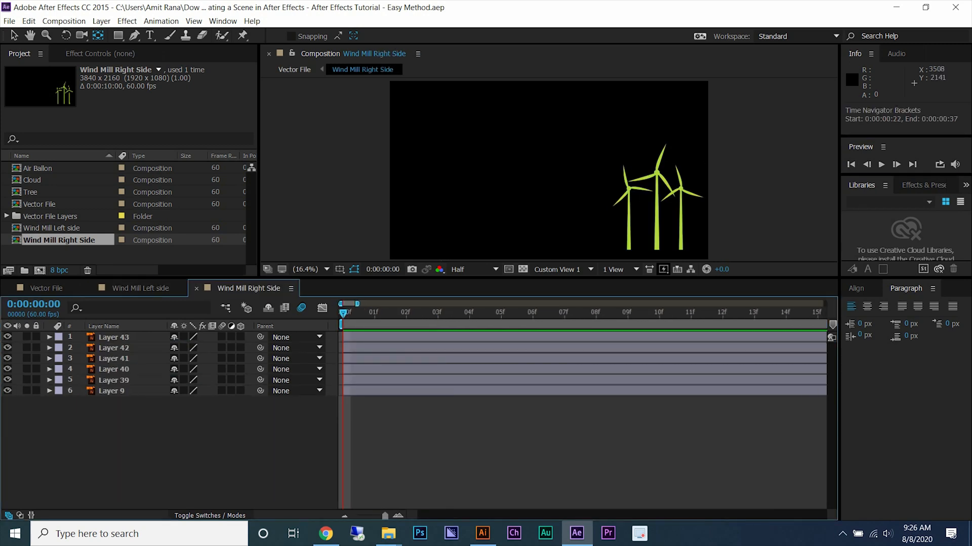
left_click(817, 313)
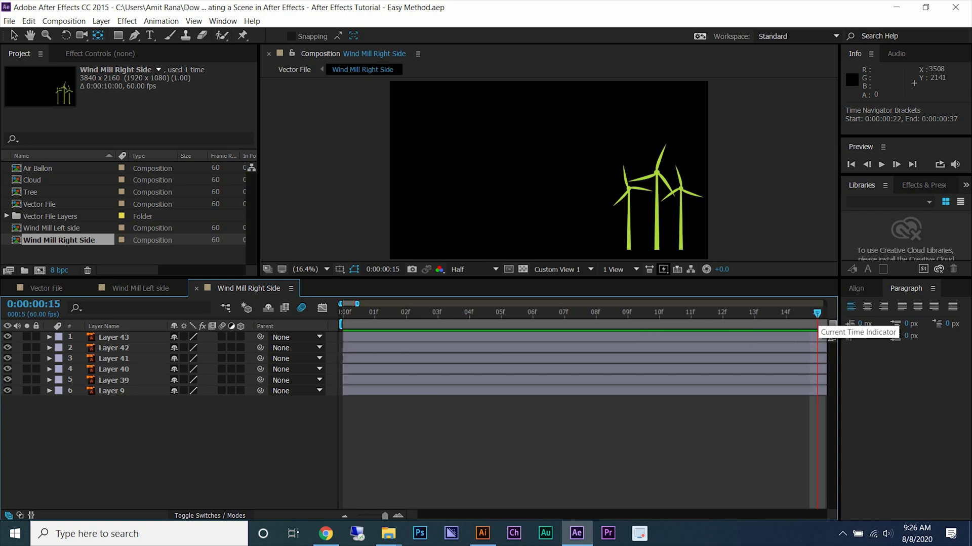
key("ctrl+a")
key("bracketleft")
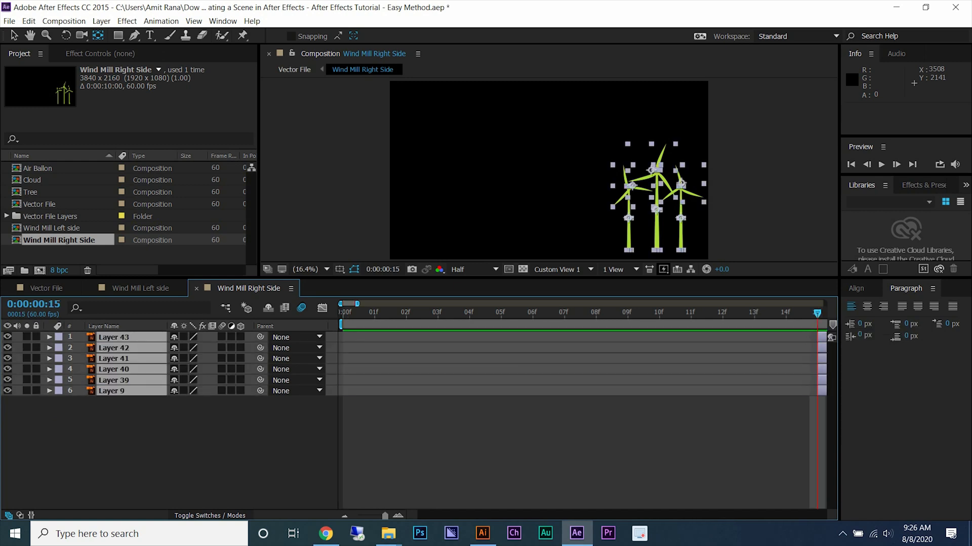
key("minus")
key("ctrl+s")
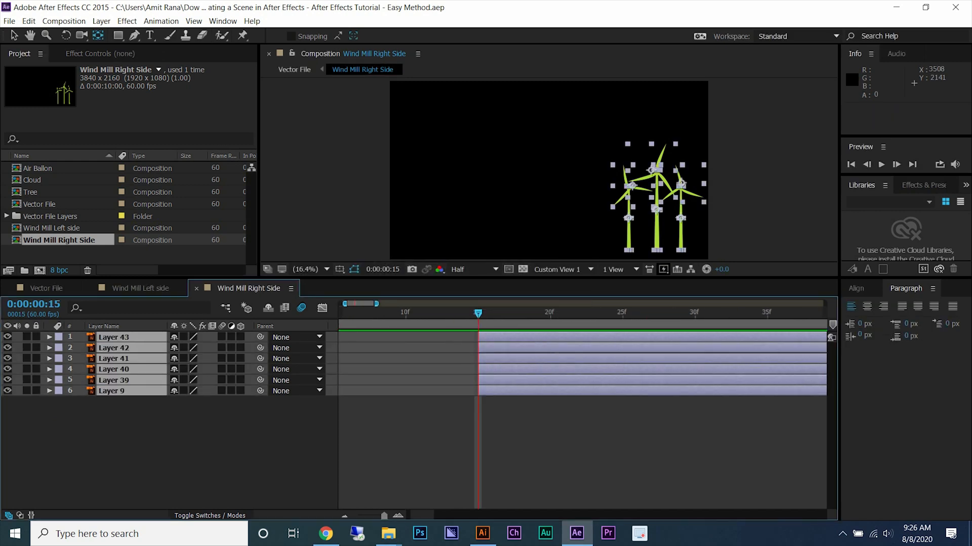
Move the start of all six wind mill layers to 0:00:01:00 and deselect them.
key("minus")
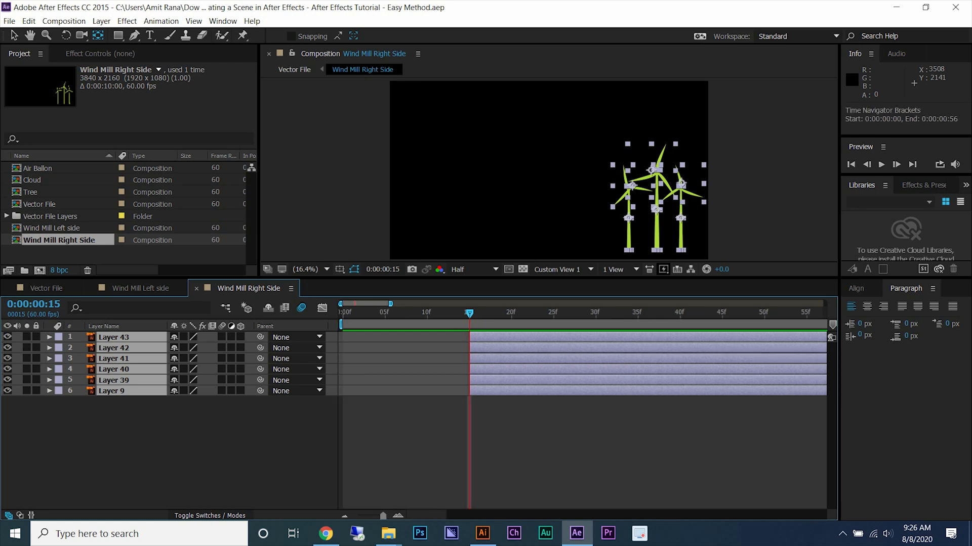
key("minus")
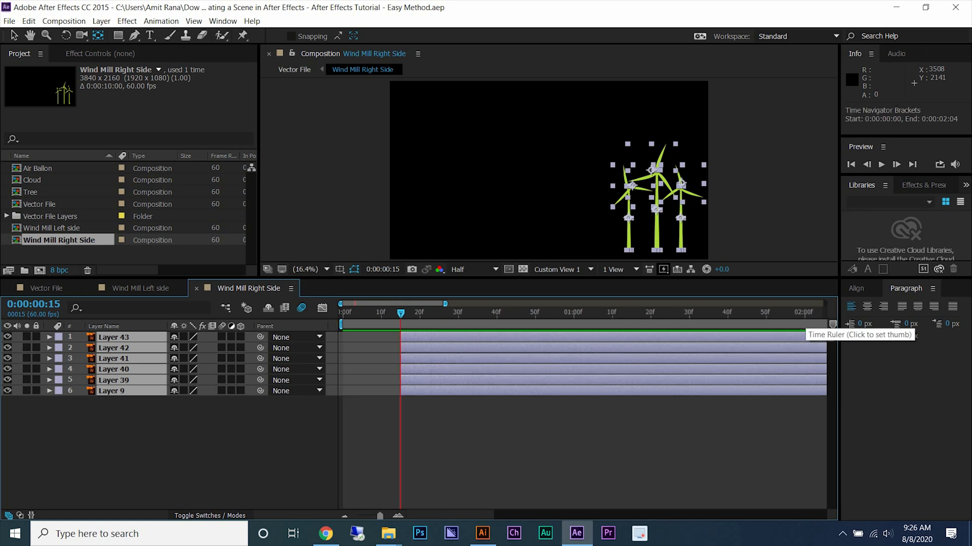
left_click(574, 314)
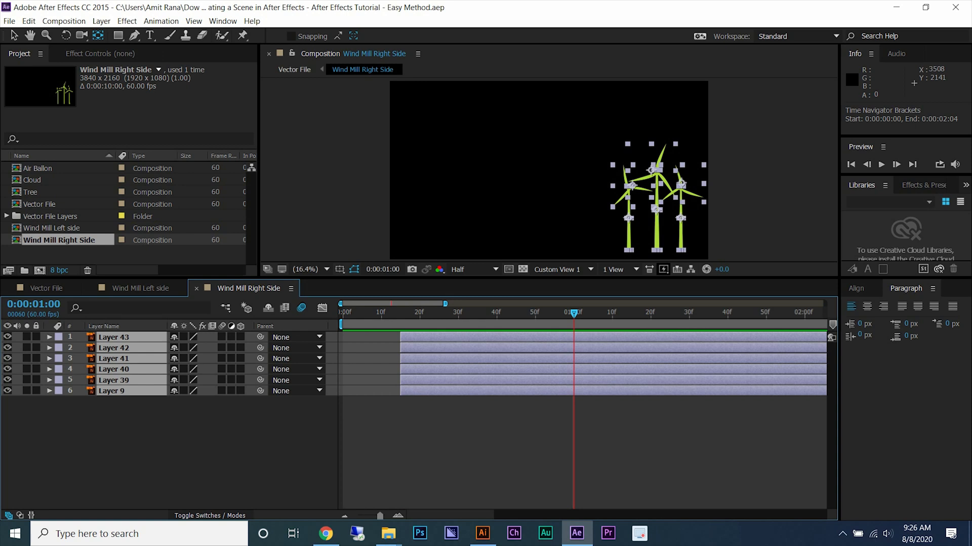
key("bracketleft")
key("F2")
Reposition the blade layers' anchor points, placing those of the middle and left mills on their hubs.
scroll(691, 184, "up", 4)
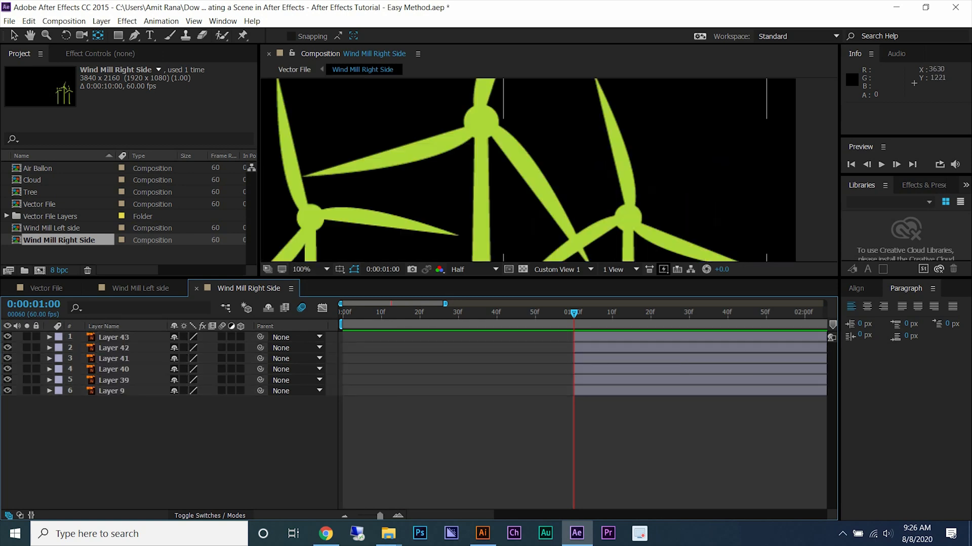
left_click(476, 130)
scroll(475, 130, "down", 1)
left_click_drag(461, 118, 471, 122)
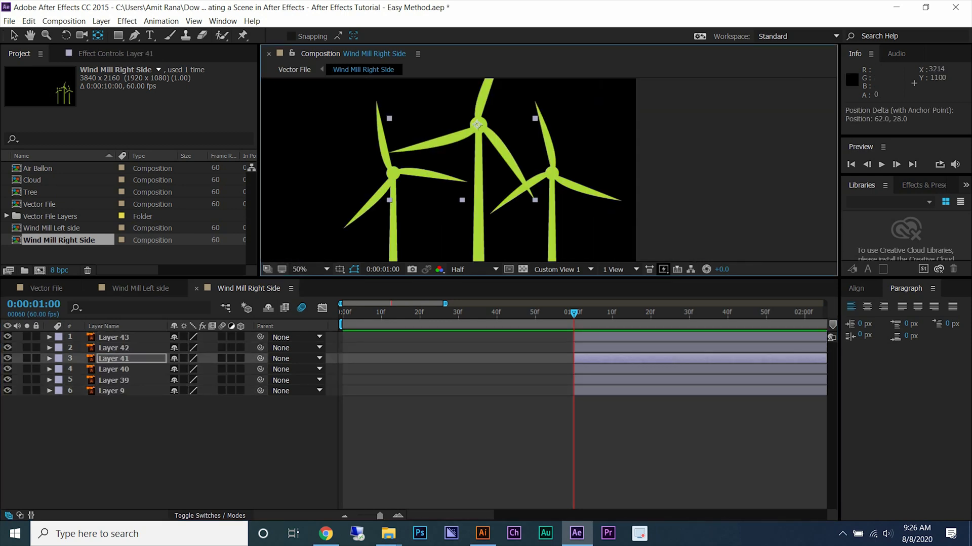
left_click(555, 157)
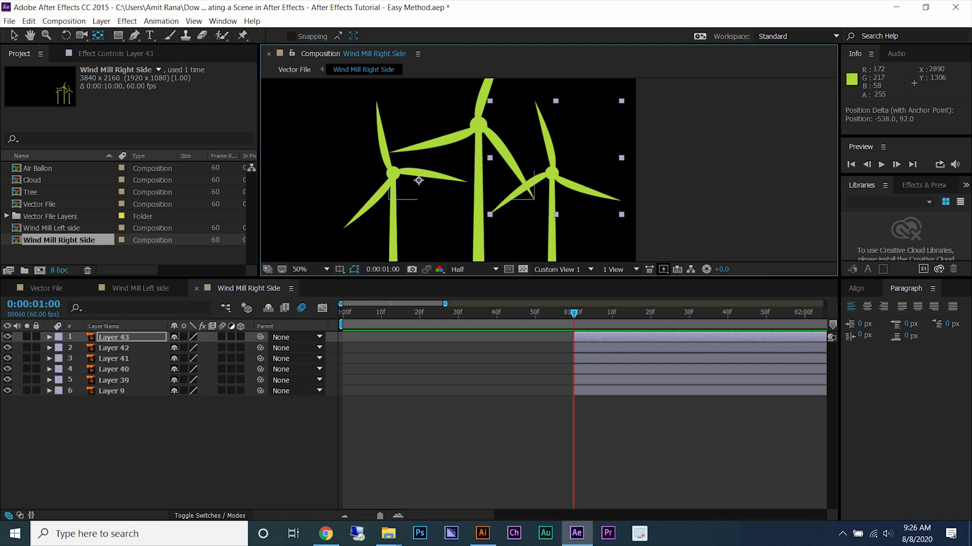
left_click(401, 163)
left_click_drag(402, 163, 394, 172)
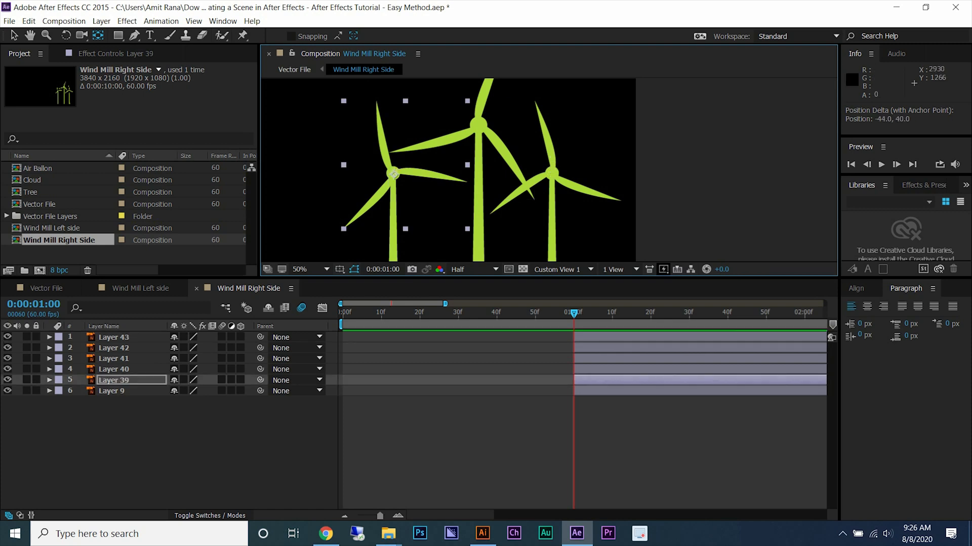
Switch back to the Selection tool and save the project.
left_click(395, 183)
left_click(479, 153)
scroll(502, 129, "down", 2)
left_click(14, 35)
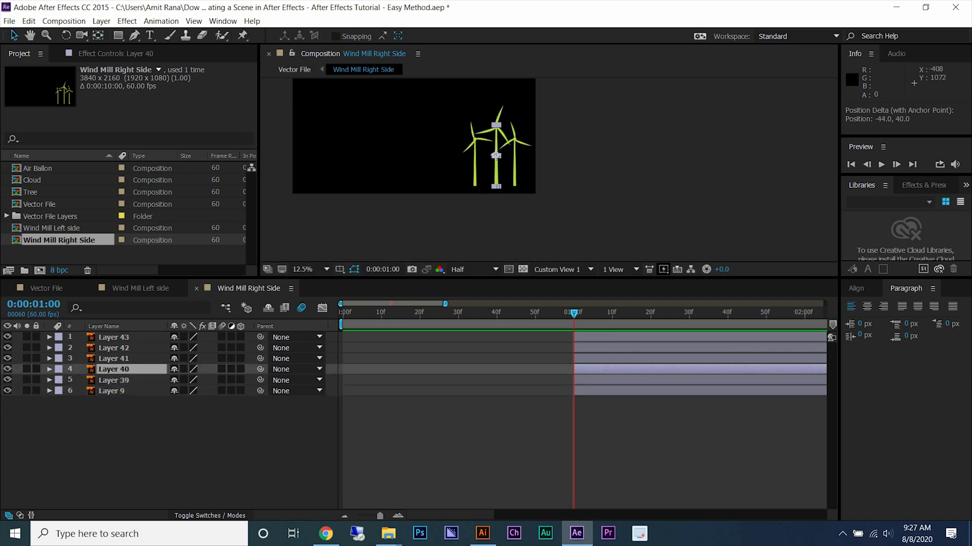
left_click_drag(517, 151, 545, 180)
scroll(546, 179, "up", 2)
scroll(546, 179, "down", 1)
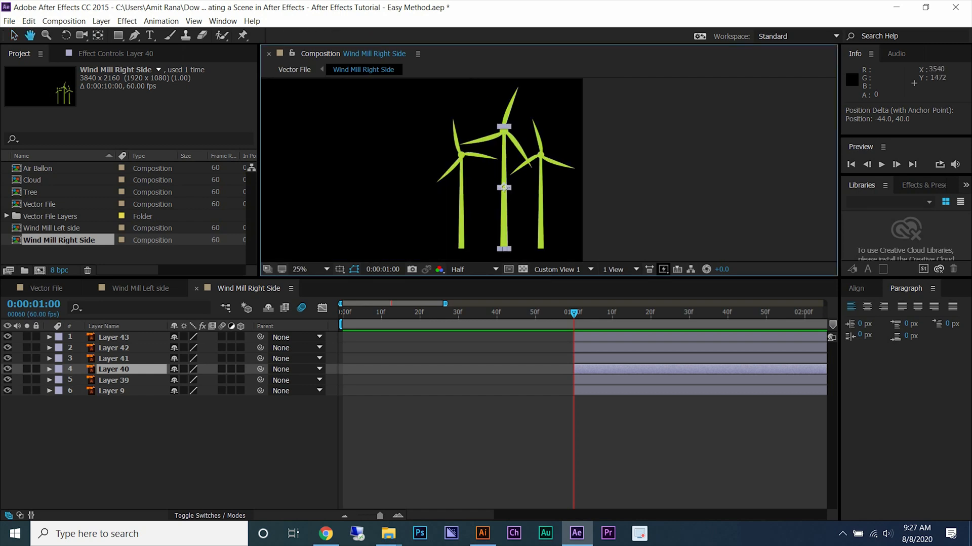
key("space")
key("v")
key("ctrl+s")
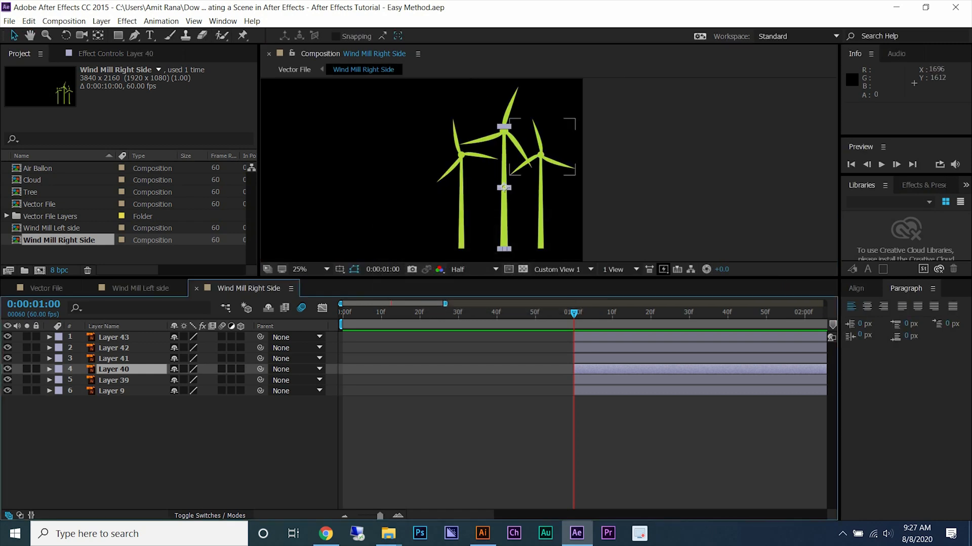
Add Easy Ease Position keyframes to all six layers at 0:00:01:00 and paste copies of them at 0:00:01:30.
left_click(113, 337)
key("ctrl+a")
key("p")
left_click(81, 347)
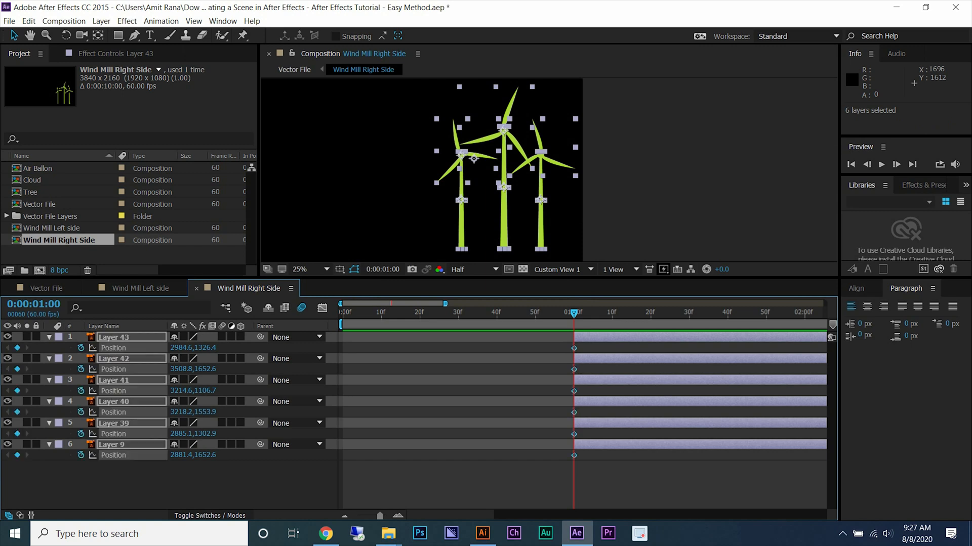
right_click(572, 347)
mouse_move(622, 482)
left_click(744, 408)
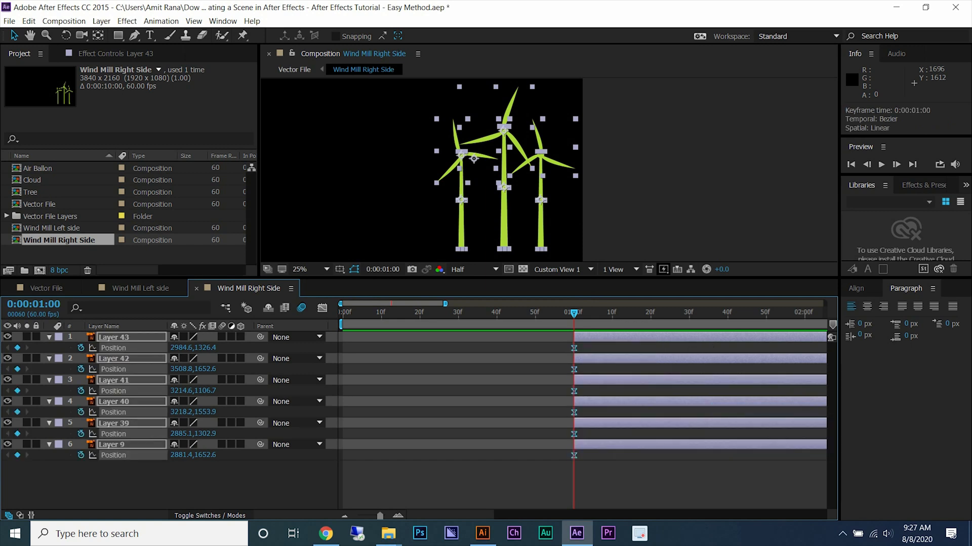
key("space")
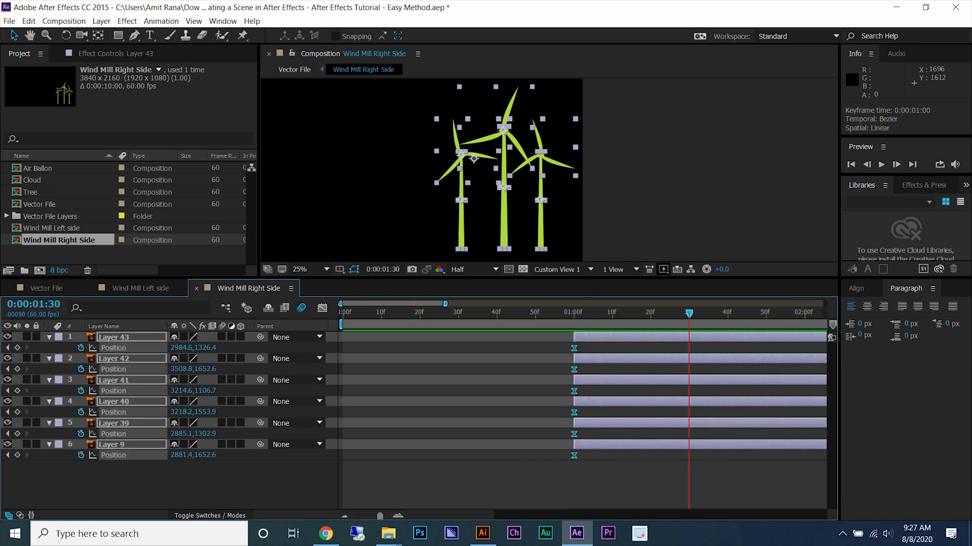
key("ctrl+v")
At 0:00:01:00, lower all six layers below the frame, bringing Layer 43's Y position to 2727.4, and preview the rise.
key("j")
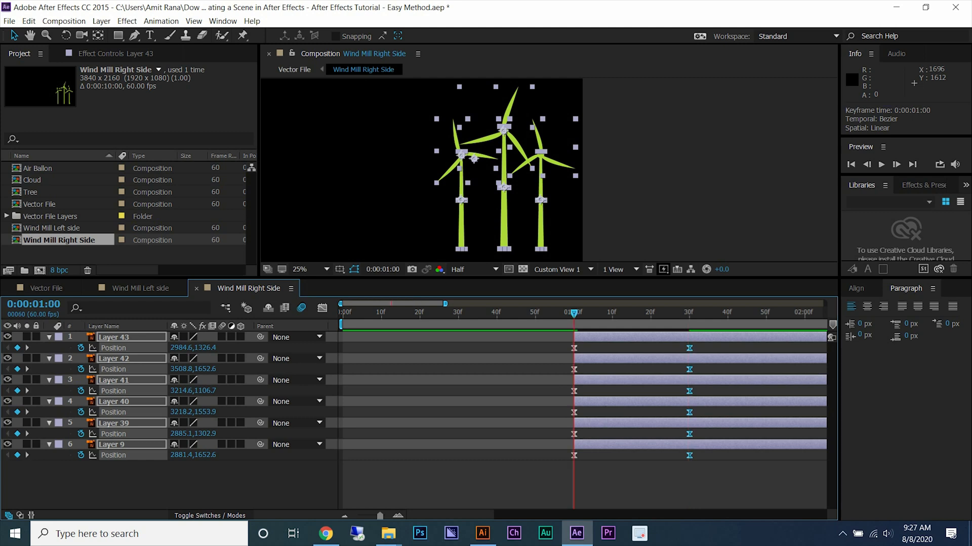
left_click_drag(205, 348, 609, 348)
scroll(532, 194, "down", 1)
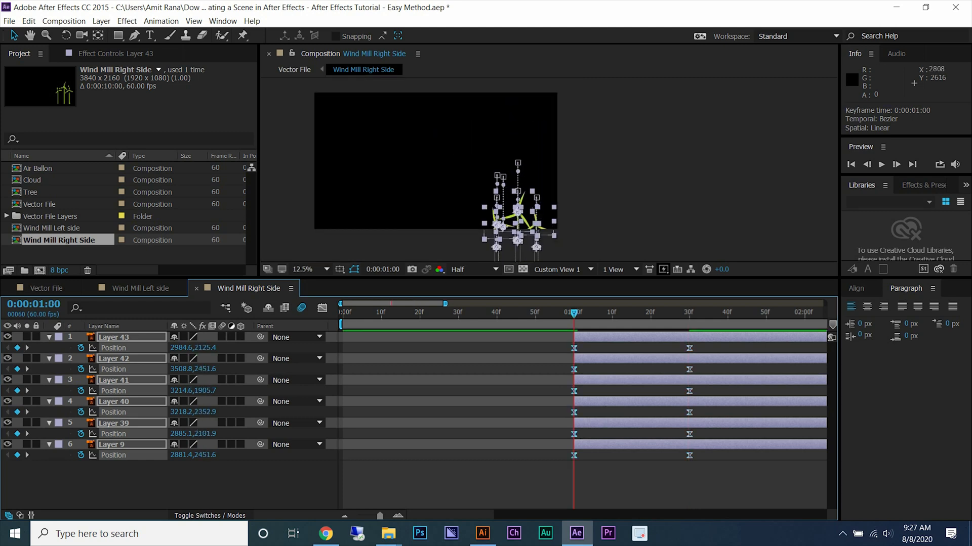
left_click_drag(205, 348, 510, 347)
key("space")
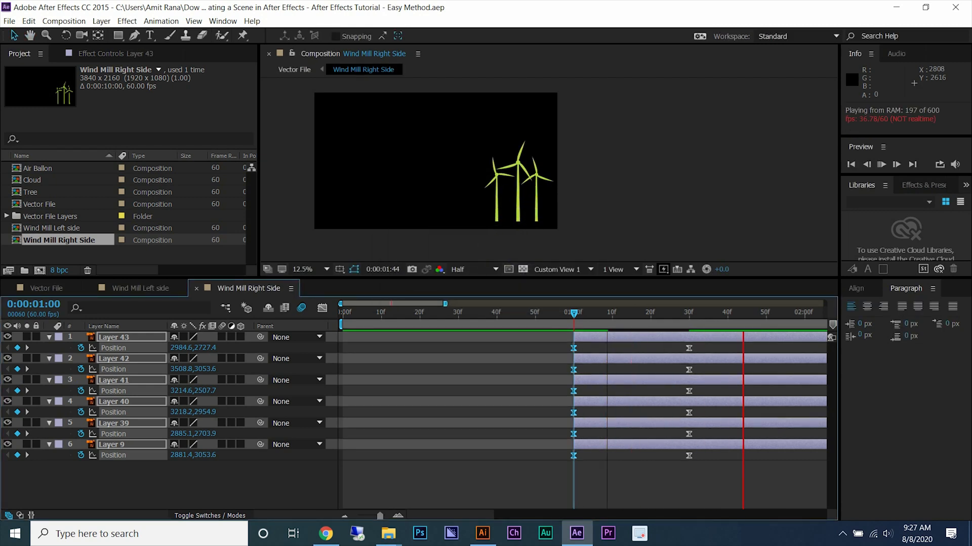
key("F2")
Enable motion blur for all six layers in Wind Mill Right Side and for the layers in Wind Mill Left side.
scroll(769, 397, "up", 1)
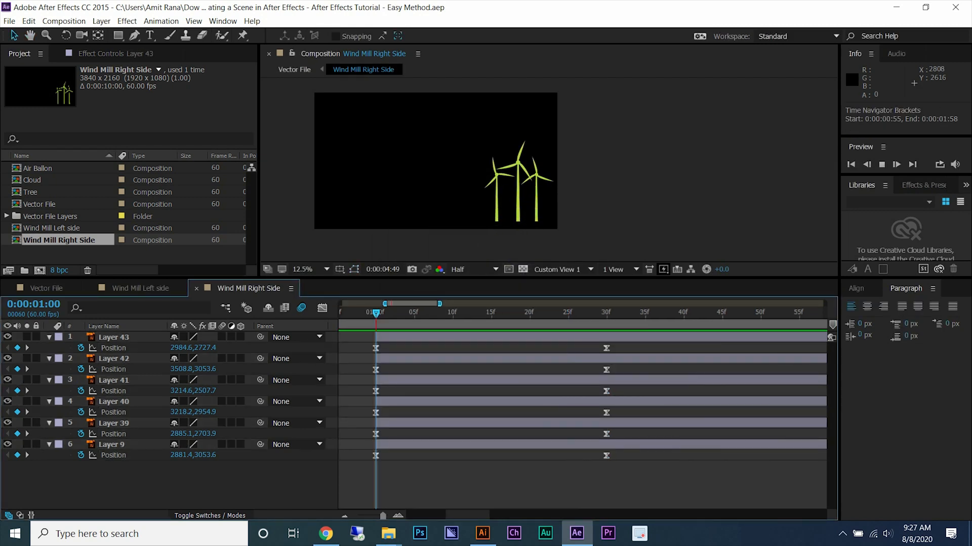
left_click(607, 313)
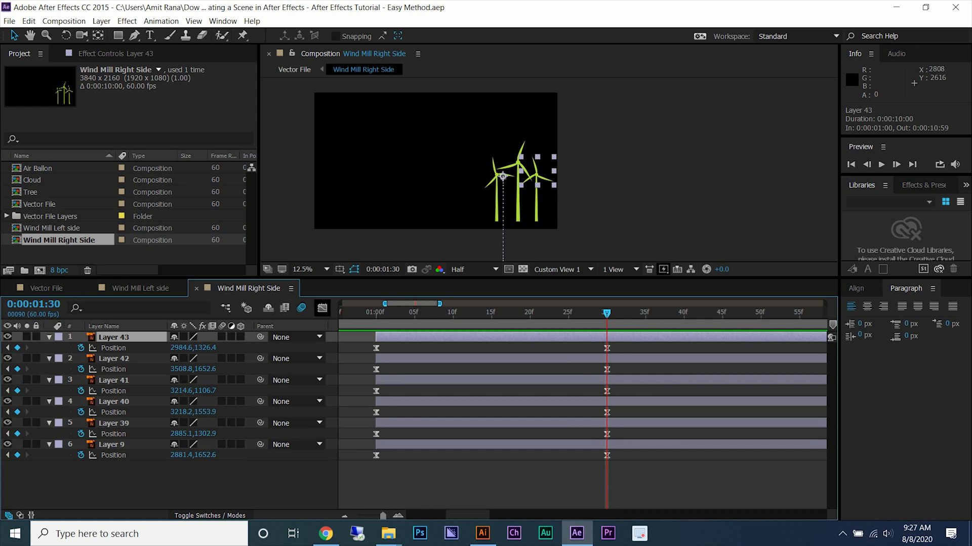
left_click(322, 307)
left_click(322, 308)
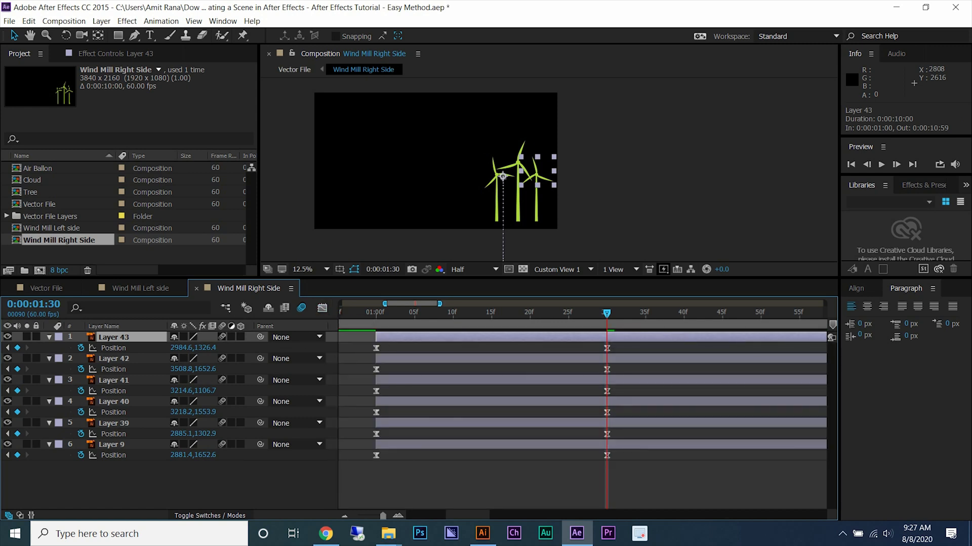
left_click(140, 288)
left_click_drag(221, 337, 222, 423)
left_click(248, 288)
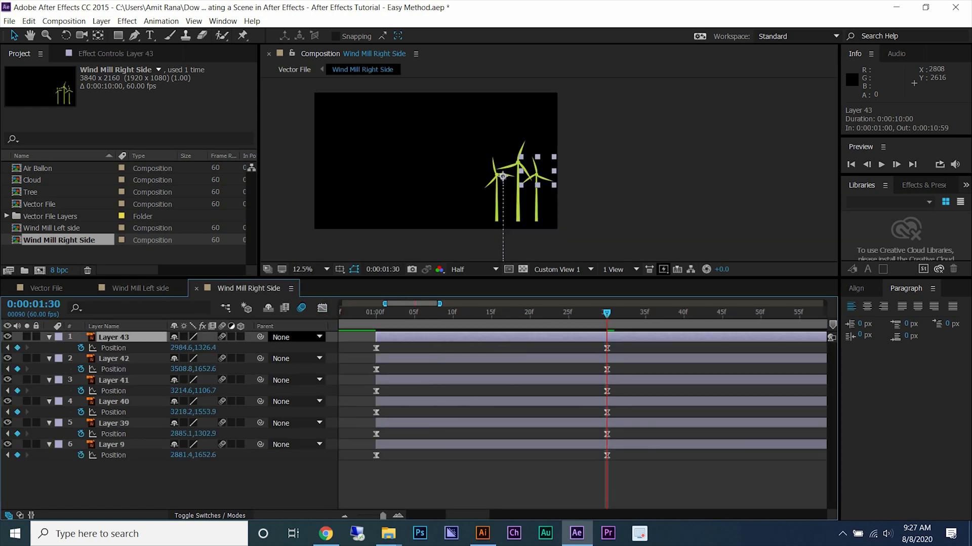
In Layer 43's Position speed graph, extend the end keyframe's ease so the speed peaks early and slows down gradually.
left_click(114, 347)
left_click(322, 307)
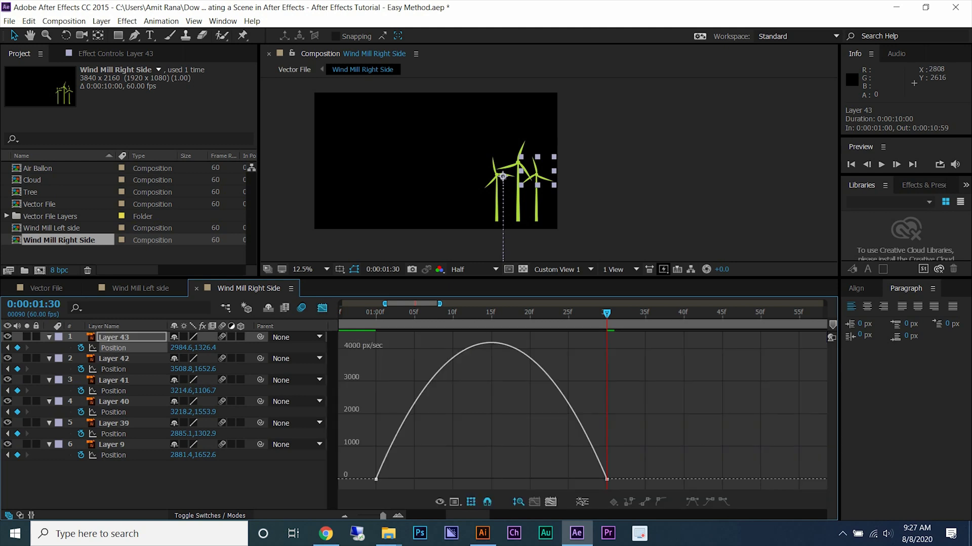
left_click(606, 478)
left_click_drag(569, 479, 430, 478)
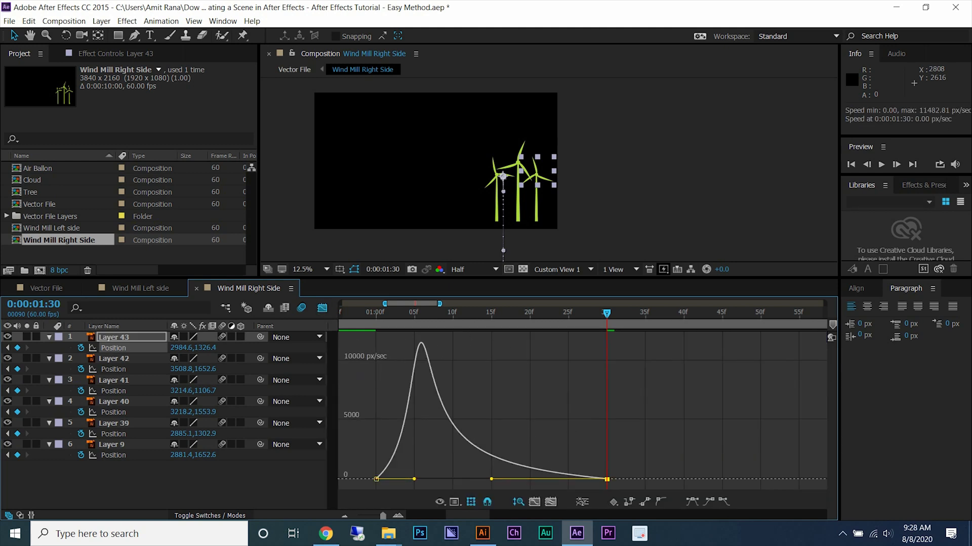
Extend the end-keyframe ease in the Position speed graphs of Layer 42 and Layer 41 in the same way.
left_click(114, 369)
left_click(606, 479)
left_click_drag(568, 479, 406, 479)
left_click(113, 391)
left_click(606, 479)
left_click_drag(568, 479, 399, 478)
Extend the end-keyframe ease of Layer 40's Position graph, undoing the accidental shift of the keyframe itself.
left_click(113, 412)
left_click_drag(607, 479, 398, 478)
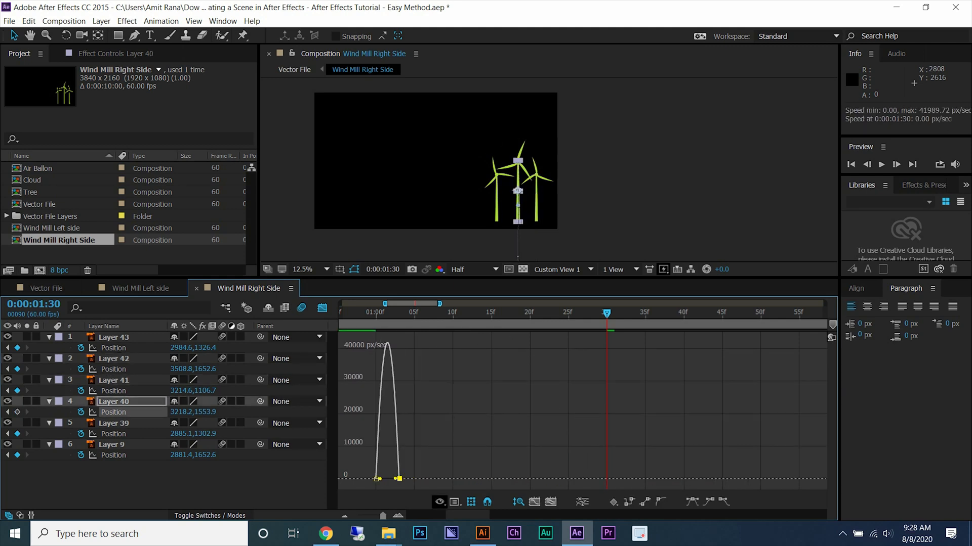
key("ctrl+z")
left_click(606, 479)
left_click_drag(568, 478, 400, 478)
Apply the same long end-keyframe ease to the Position speed graphs of Layer 39 and Layer 9.
left_click(113, 434)
left_click(606, 478)
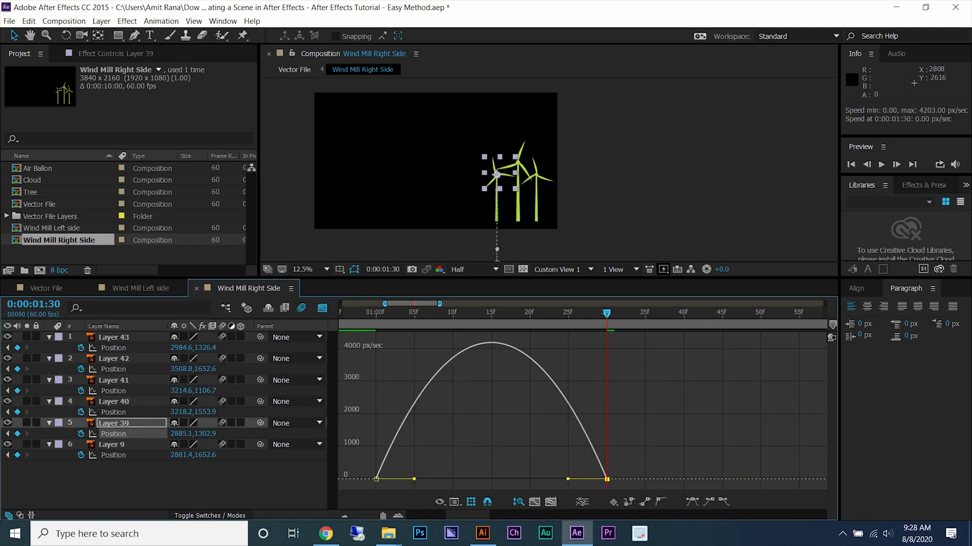
left_click_drag(568, 479, 398, 479)
left_click(114, 454)
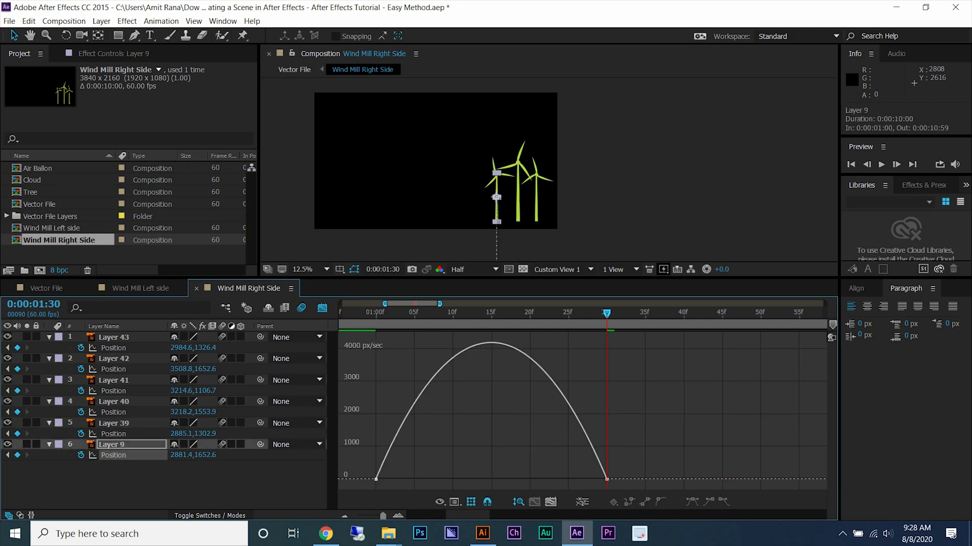
left_click(606, 478)
left_click_drag(568, 478, 397, 479)
Collapse the properties of all six layers, close the graph editor and clear the selection.
key("ctrl+a")
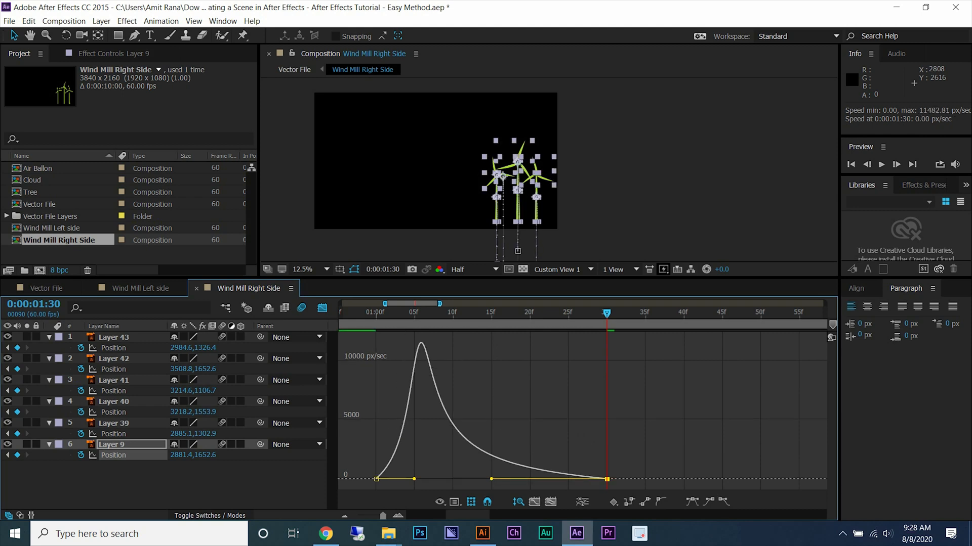
key("[")
key("ctrl+z")
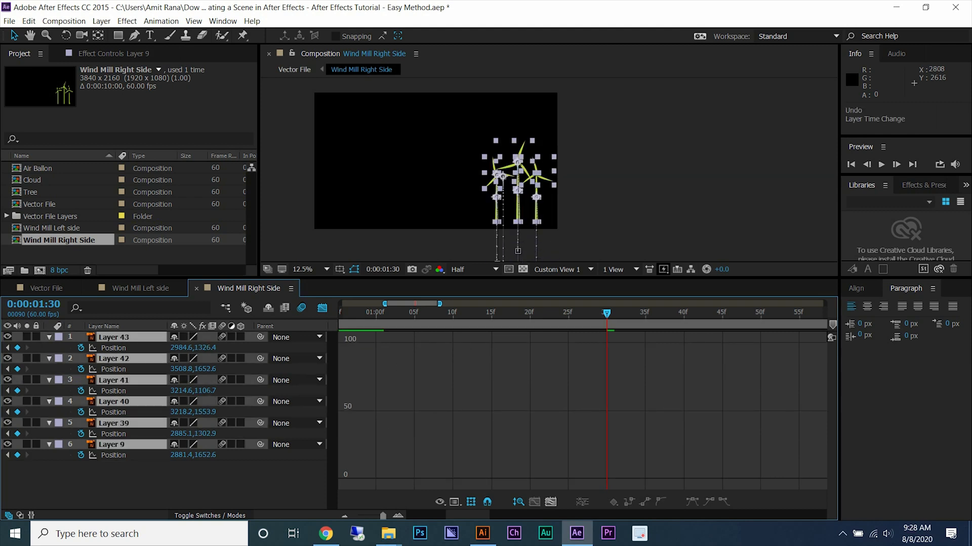
key("u")
key("shift+F3")
key("ctrl+shift+a")
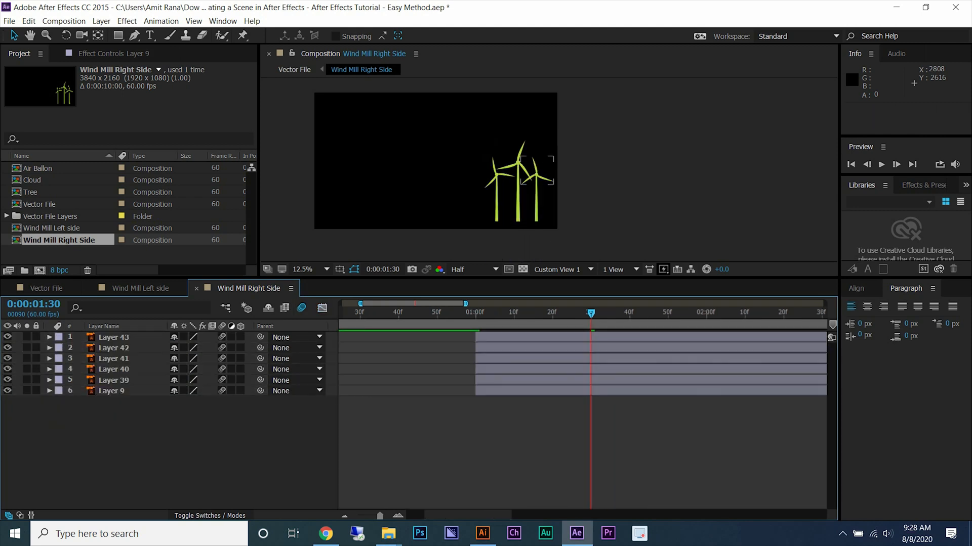
Show Layer 43's Position keyframes and preview the right wind mills' rise around 0:00:01:30.
left_click(113, 348)
left_click(113, 337)
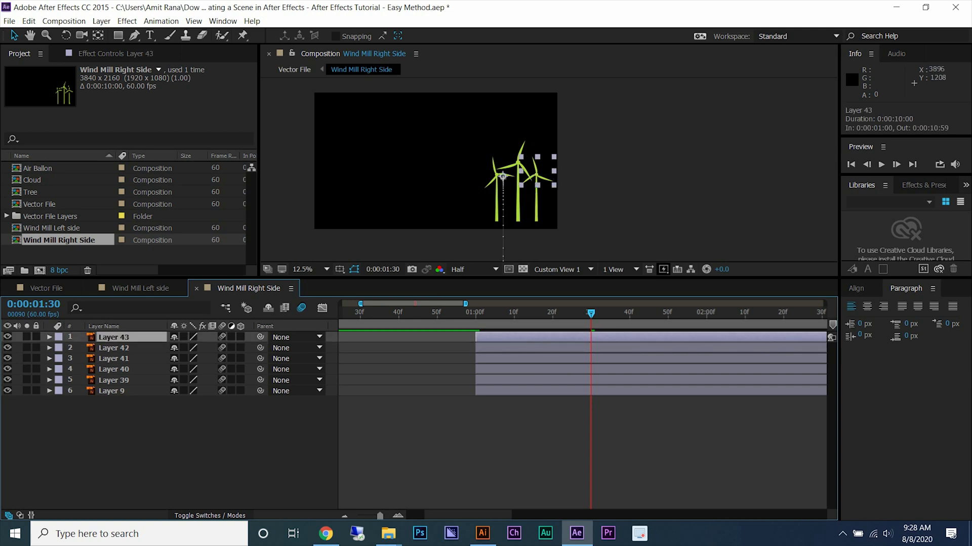
scroll(561, 169, "up", 2)
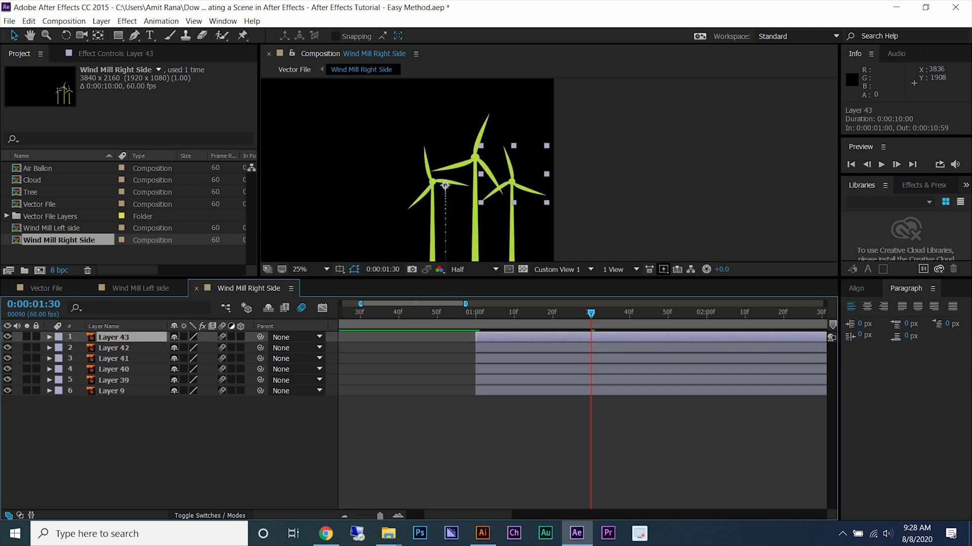
key("minus")
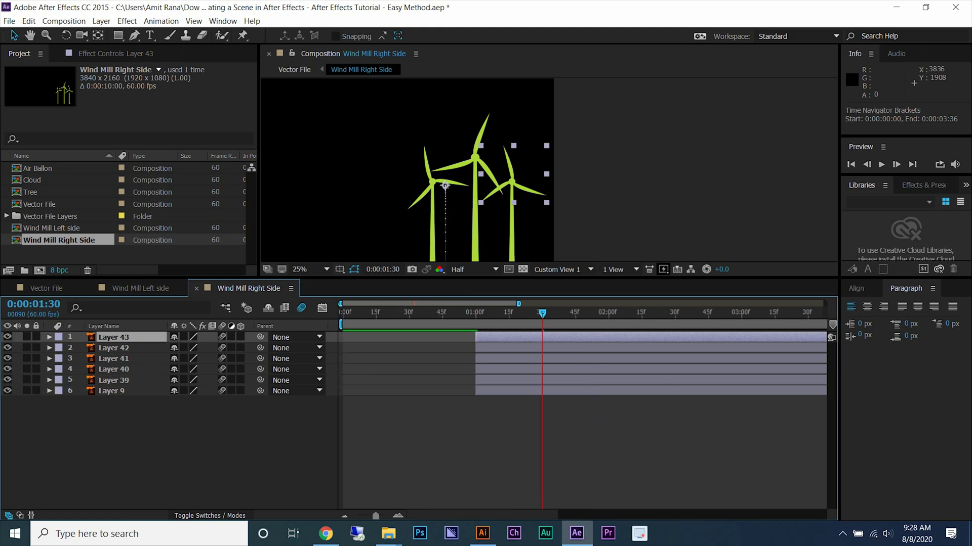
key("p")
key("space")
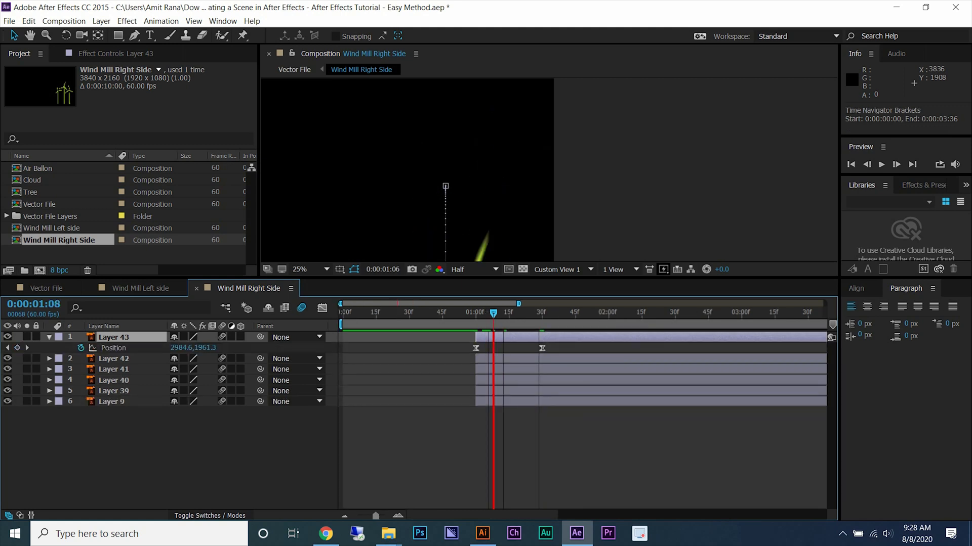
left_click_drag(542, 314, 542, 313)
Undo the recent layer switch, ease and Position value changes, back to the wind mills' starting keyframes at 0:00:01:00.
key("ctrl+z")
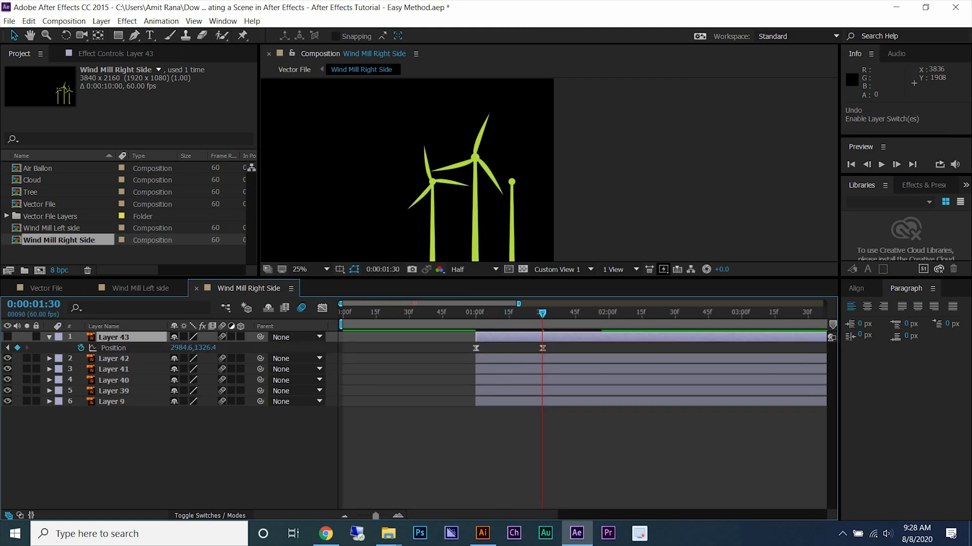
key("ctrl+z")
key("ctrl+z")
key("ctrl+Up")
key("ctrl+Up")
key("ctrl+Up")
key("ctrl+Up")
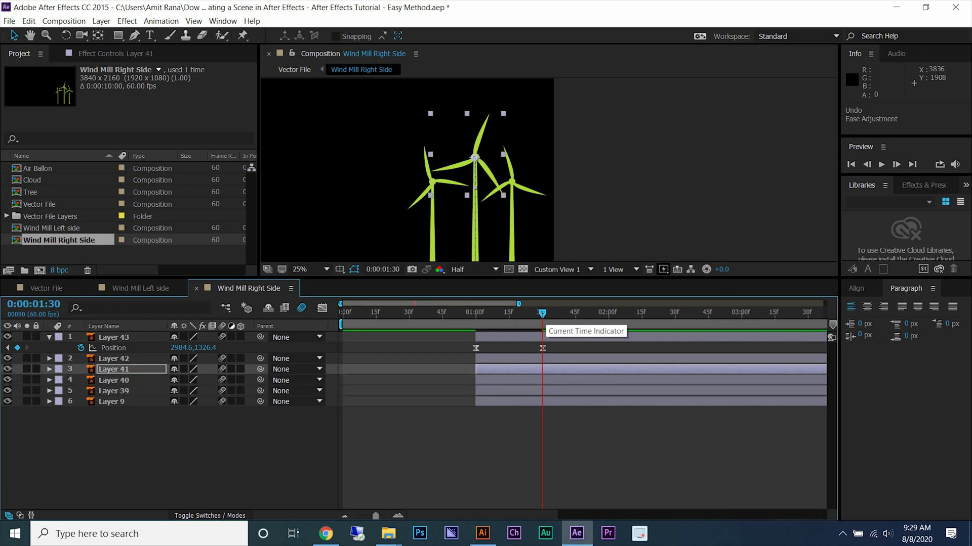
key("ctrl+Up")
key("ctrl+Up")
key("ctrl+z")
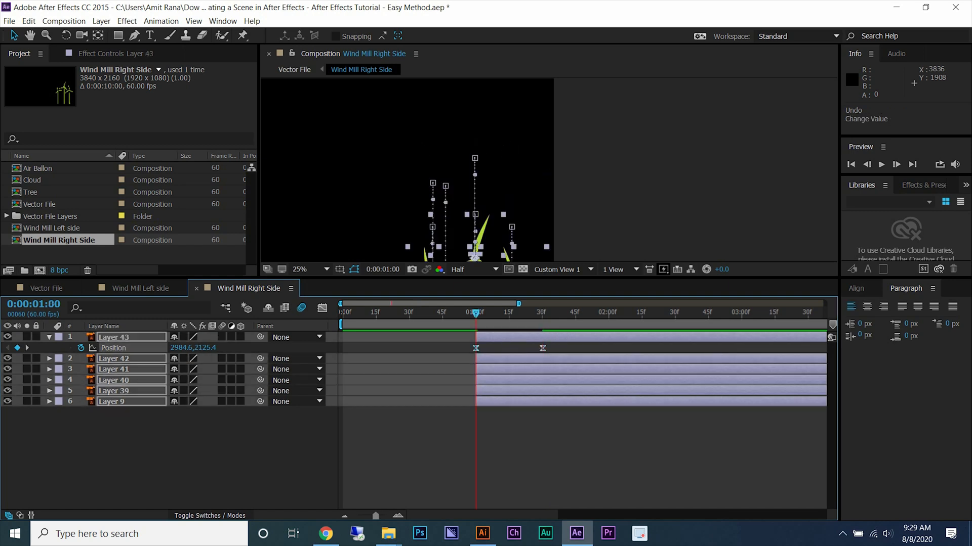
Lower the starting Position of all six wind mill layers at 0:00:01:00 together, giving Layer 43 a Y value of 2742.4.
scroll(524, 206, "down", 2)
scroll(505, 233, "up", 1)
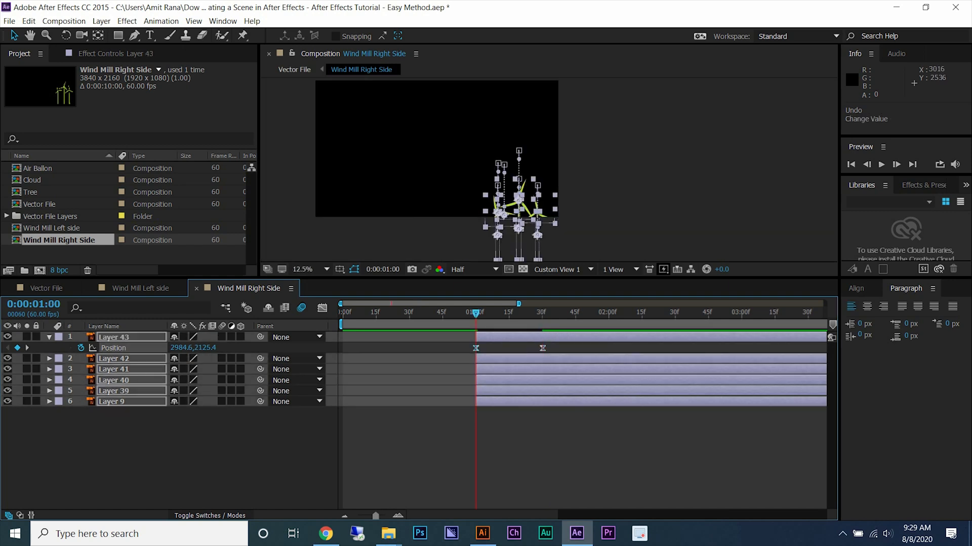
key("p")
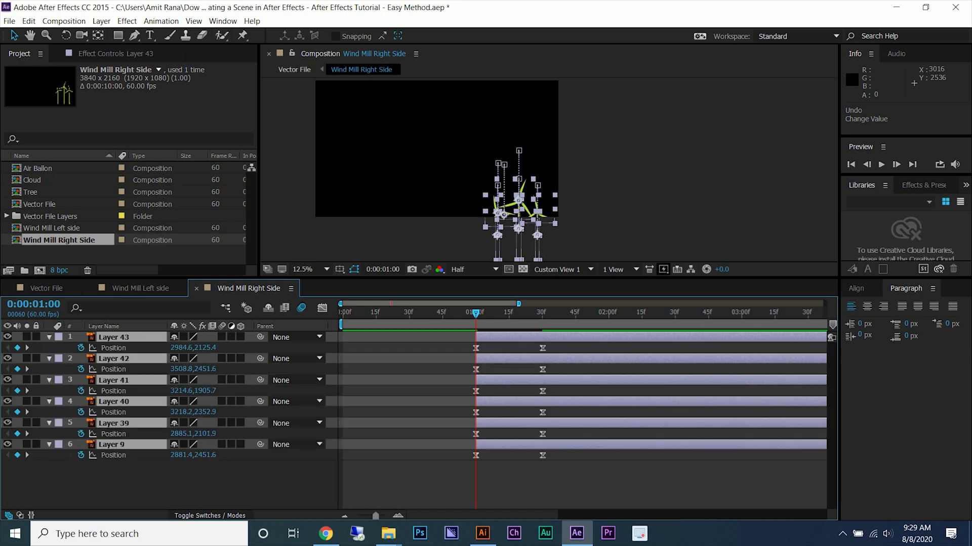
key("ctrl+z")
left_click_drag(205, 348, 528, 347)
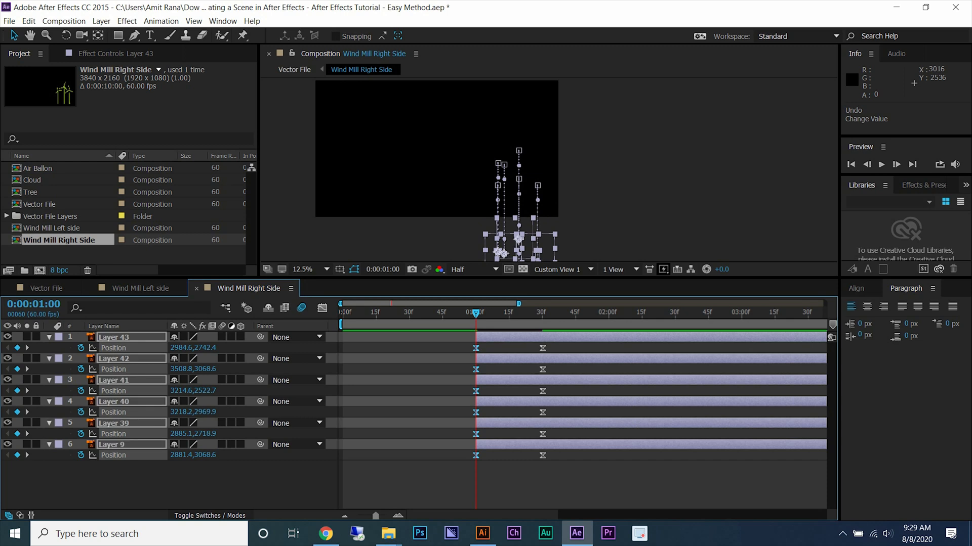
Go to 0:00:01:29, collapse all layer properties and show only Layer 43's Rotation.
left_click(539, 312)
key("u")
key("F2")
left_click(114, 337)
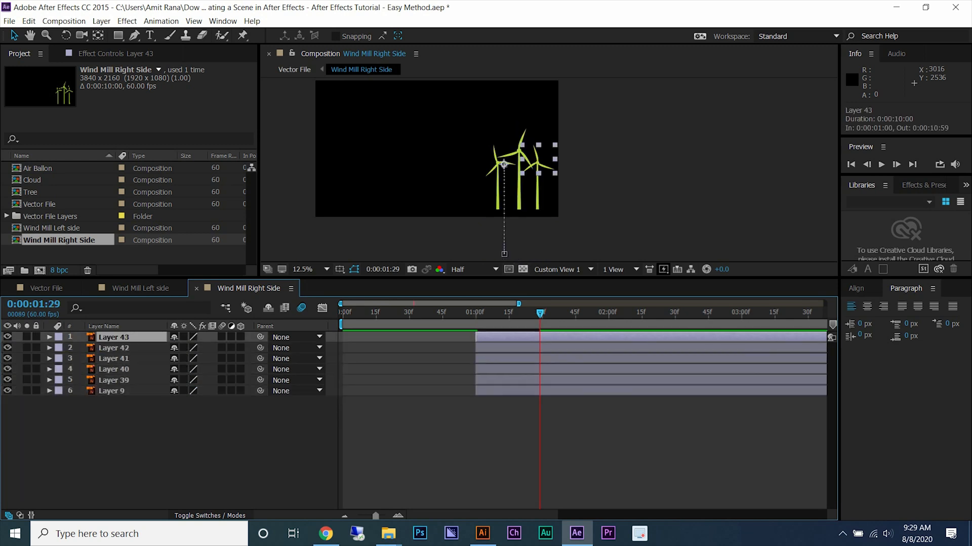
scroll(562, 176, "up", 2)
scroll(563, 177, "down", 1)
scroll(537, 107, "up", 1)
left_click_drag(484, 173, 506, 172)
key("ctrl+z")
key("r")
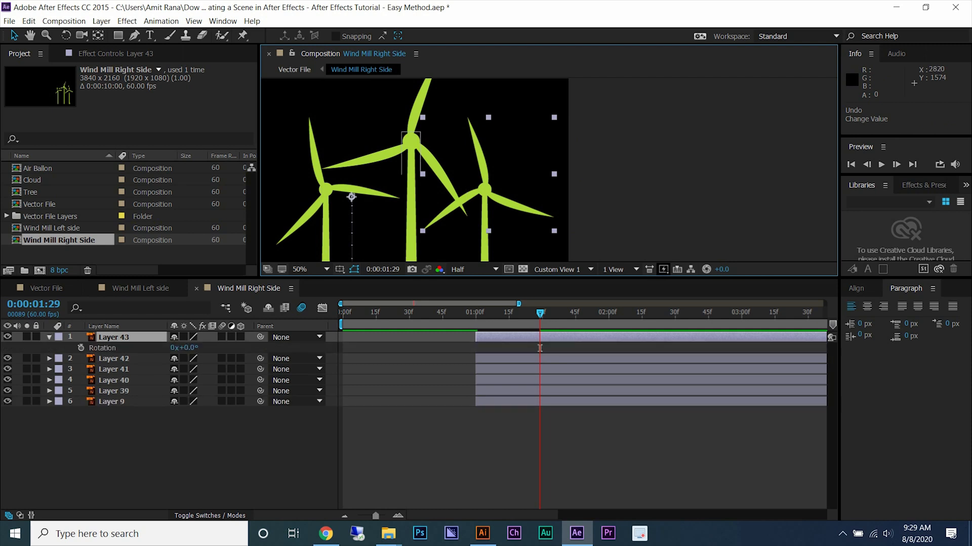
Add 0° Rotation keyframes with Easy Ease at 0:00:01:29 on Layers 43, 41 and 39.
left_click(113, 369, "ctrl")
left_click(114, 391, "ctrl")
key("r")
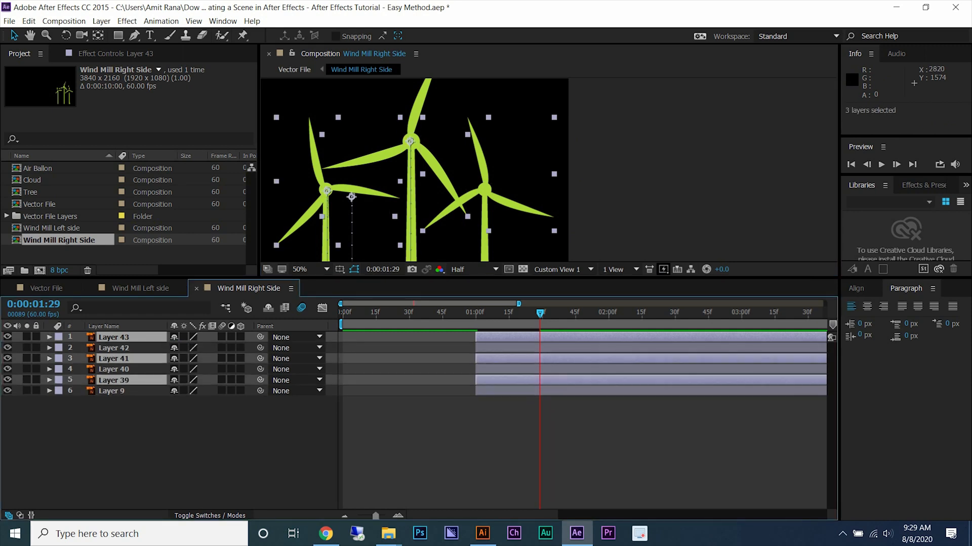
key("alt+shift+r")
right_click(540, 349)
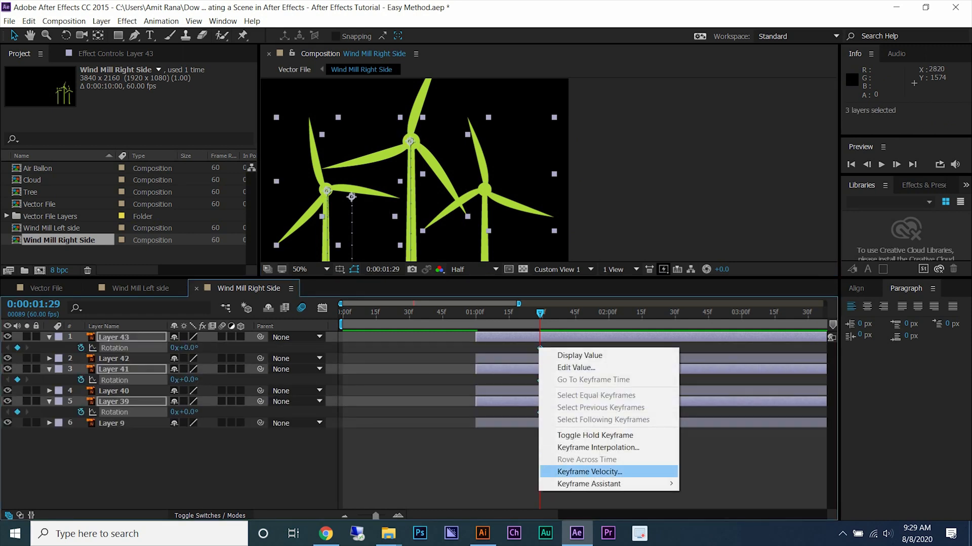
mouse_move(567, 481)
left_click(708, 410)
scroll(479, 155, "down", 4)
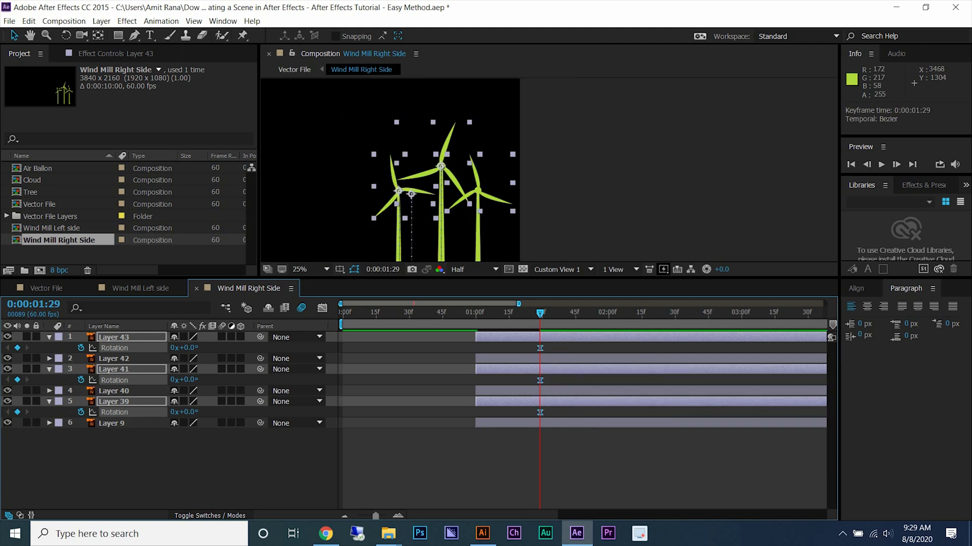
Move Layer 43's anchor point onto the hub of the rightmost wind mill with the Pan Behind tool.
left_click(519, 208)
scroll(481, 163, "up", 2)
left_click(476, 167)
scroll(476, 167, "down", 2)
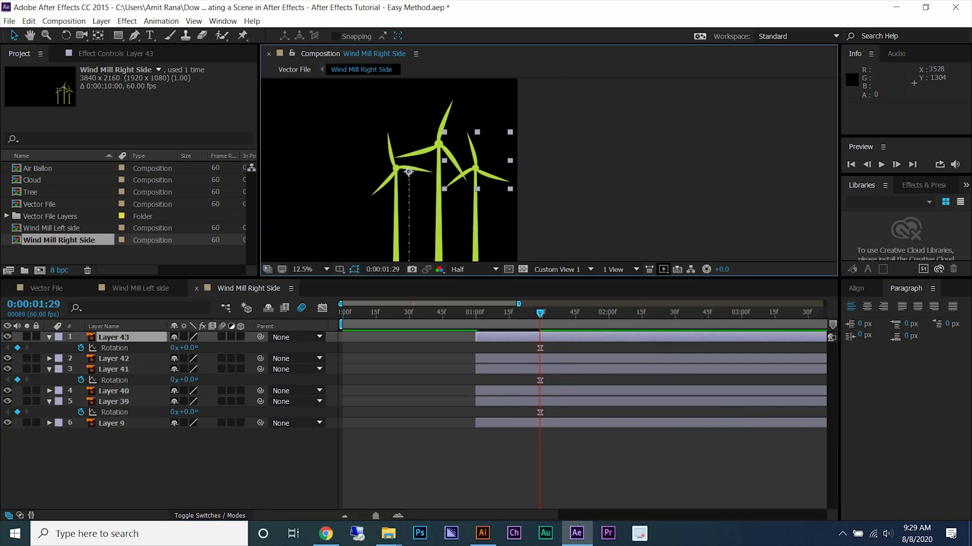
left_click(98, 35)
scroll(468, 169, "up", 4)
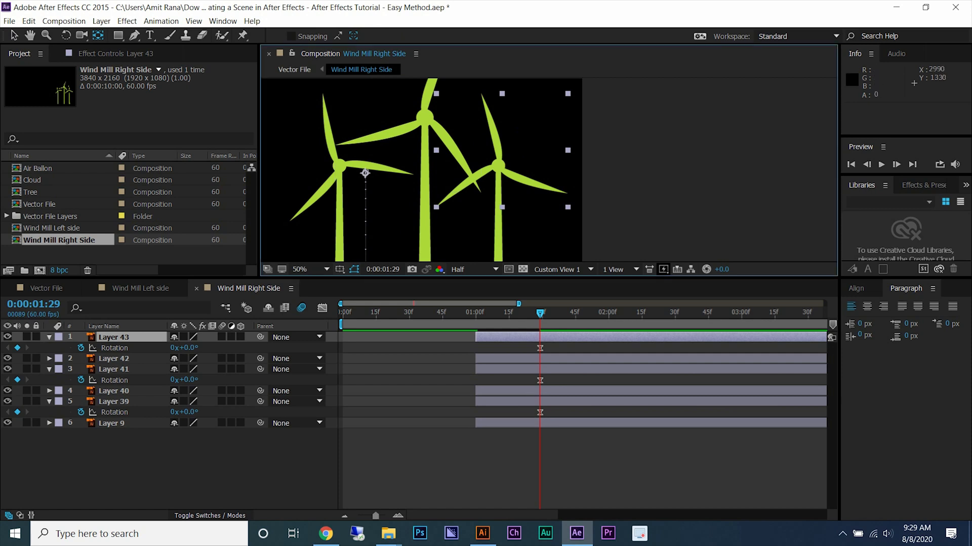
left_click_drag(366, 172, 498, 164)
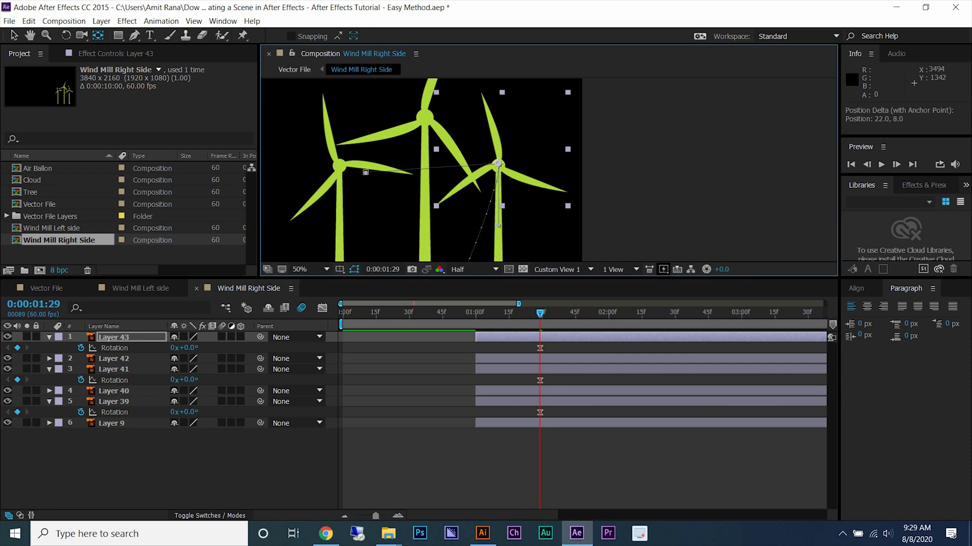
Try rotating Layer 43's blades by 50° around the hub and undo the rotation.
scroll(498, 164, "down", 2)
key("w")
left_click_drag(529, 135, 543, 173)
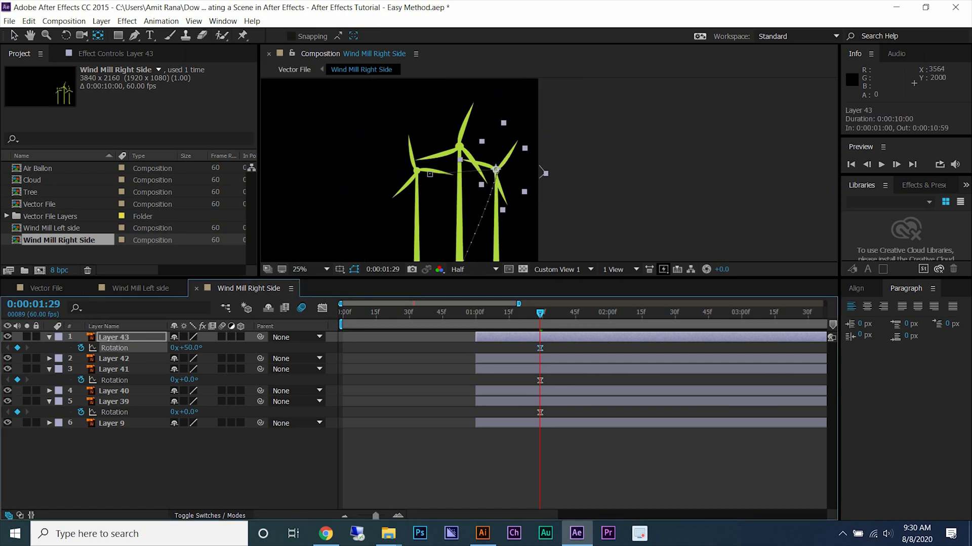
key("ctrl+z")
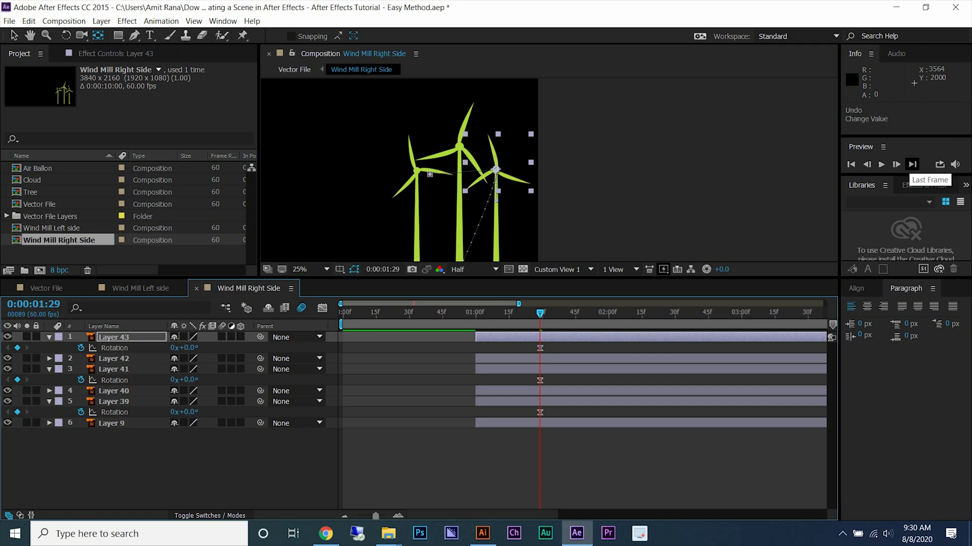
Set the Rotation of Layers 43, 41 and 39 to 1x+38° at the last frame, 0:00:09:59.
left_click(912, 164)
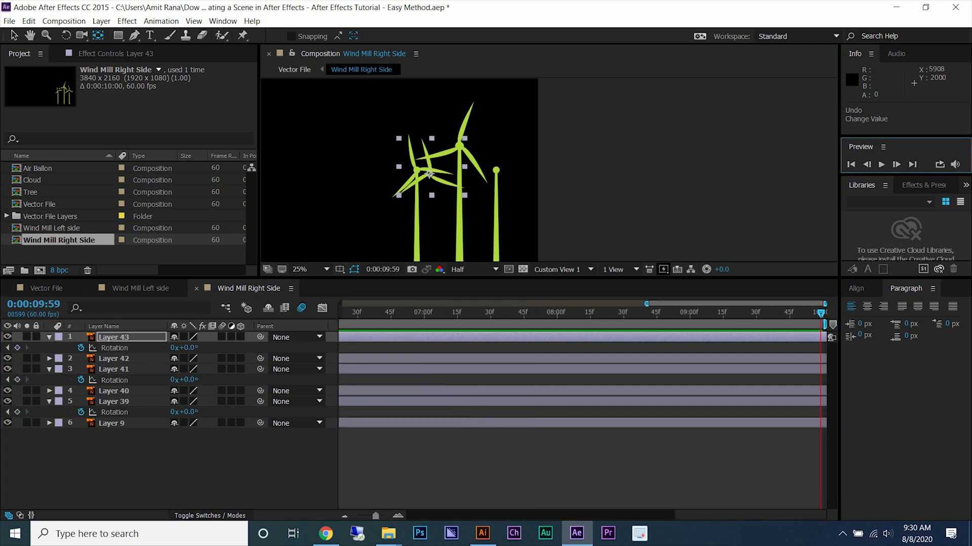
left_click(113, 369, "ctrl")
left_click(113, 401, "ctrl")
left_click_drag(190, 412, 278, 412)
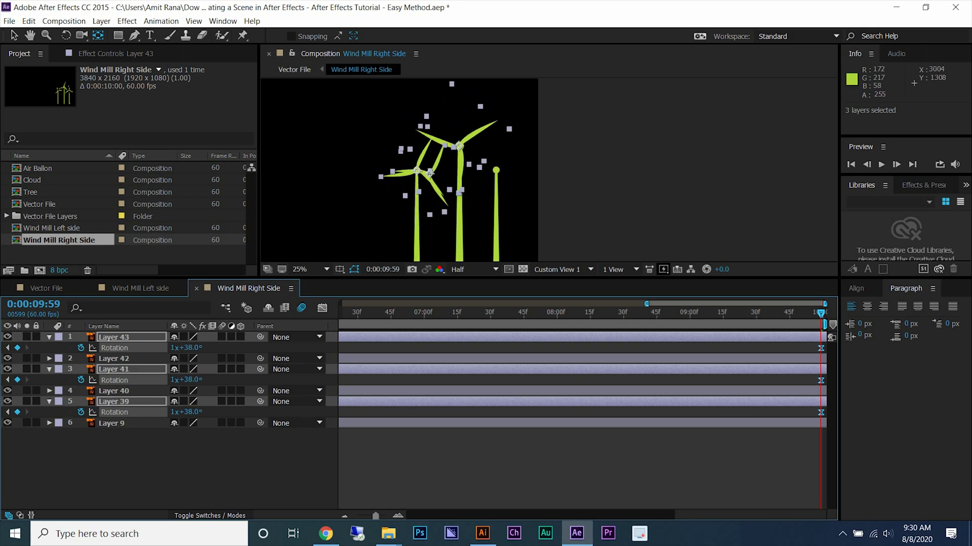
Move Layer 43's blades onto the rightmost mast's hub at the last frame and preview the animation.
left_click(14, 35)
left_click(491, 167)
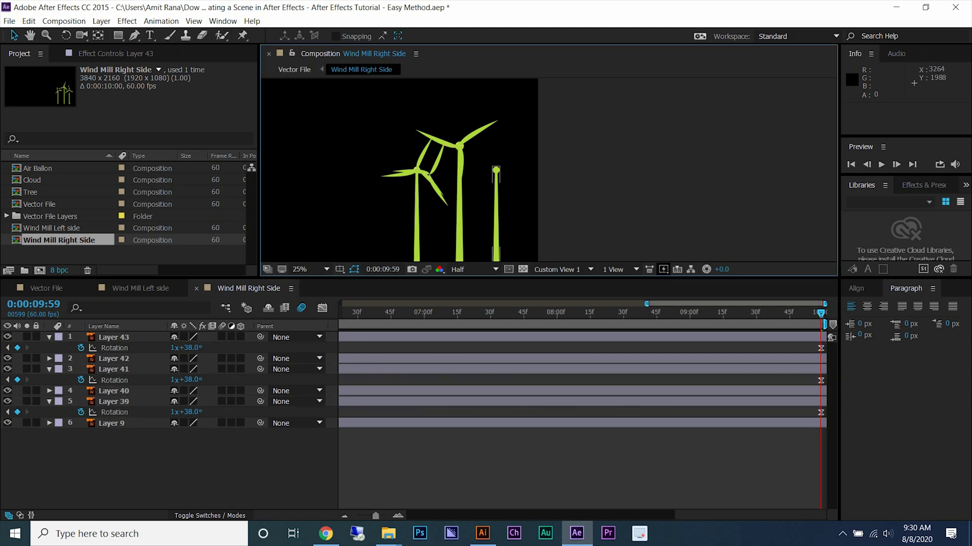
left_click(435, 337)
left_click_drag(429, 173, 496, 171)
key("space")
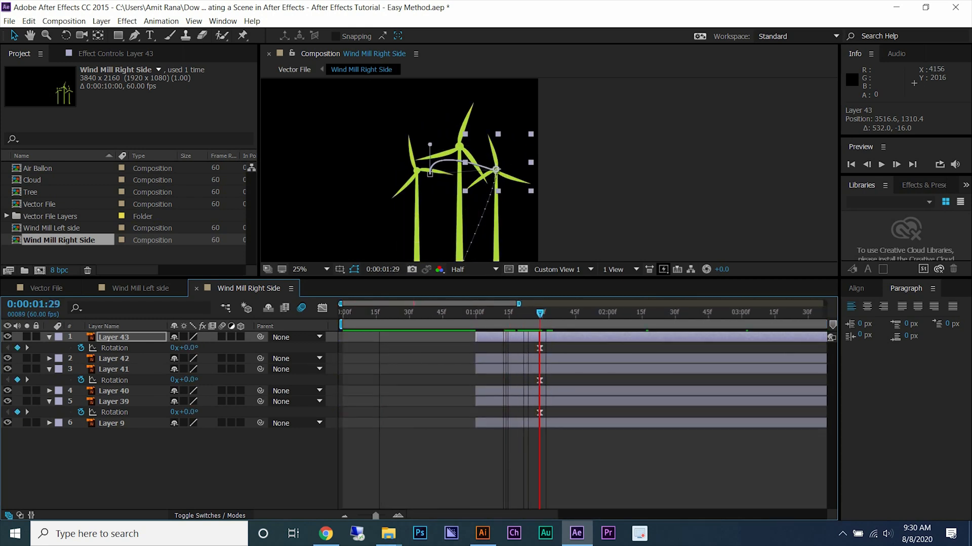
Delete Layer 43's Position keyframe at 0:00:01:29 and shift the Rotation keyframes of Layers 41 and 39 to 0:00:01:30.
left_click(131, 337)
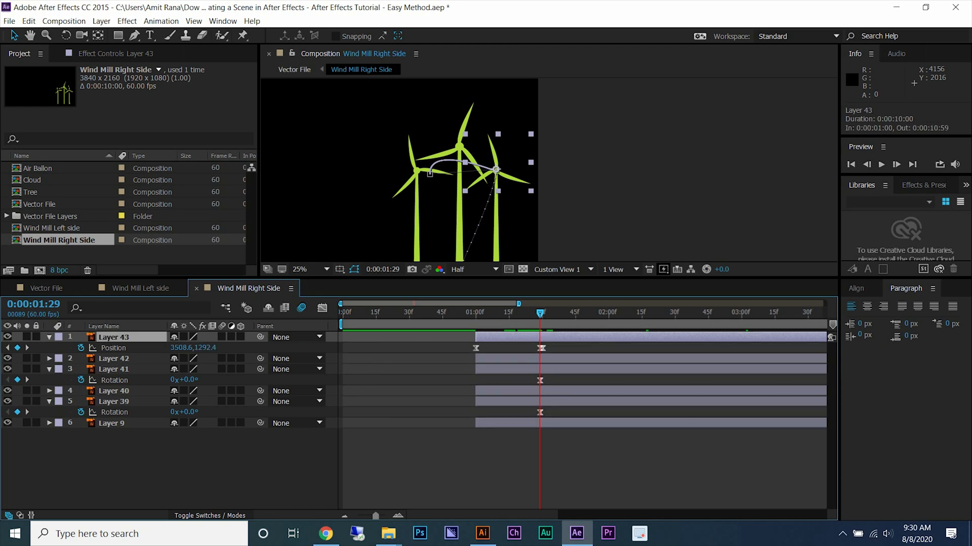
key(";")
left_click(617, 349)
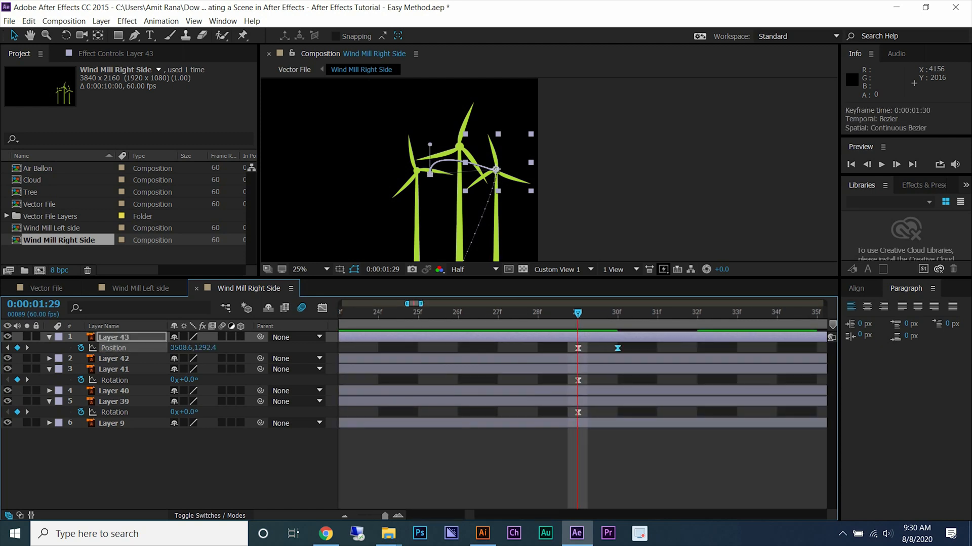
key("Delete")
left_click_drag(578, 380, 617, 381)
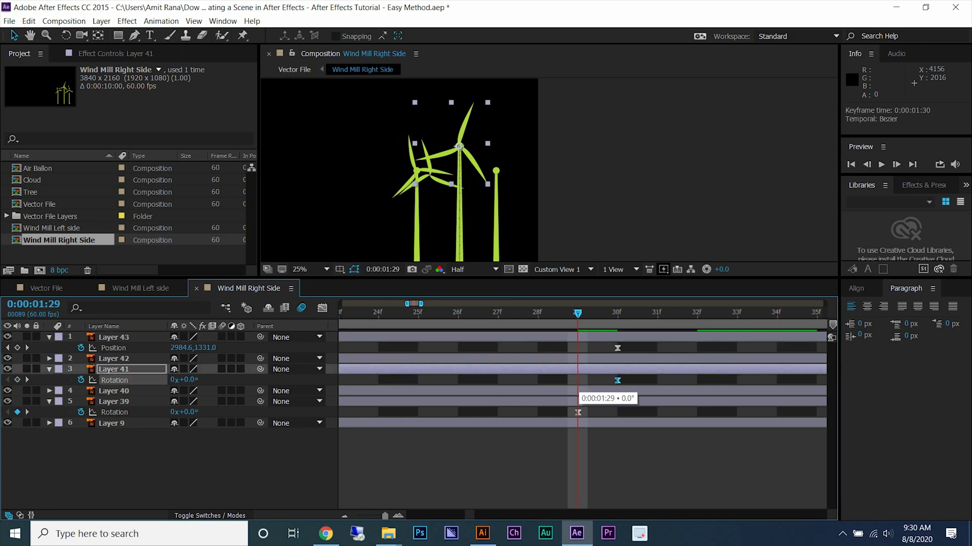
left_click_drag(577, 413, 616, 412)
At 0:00:01:30, move Layer 43's blades onto the rightmost mast's hub, at Position 3512.6, 1302.4.
key("Page_Down")
left_click(618, 348)
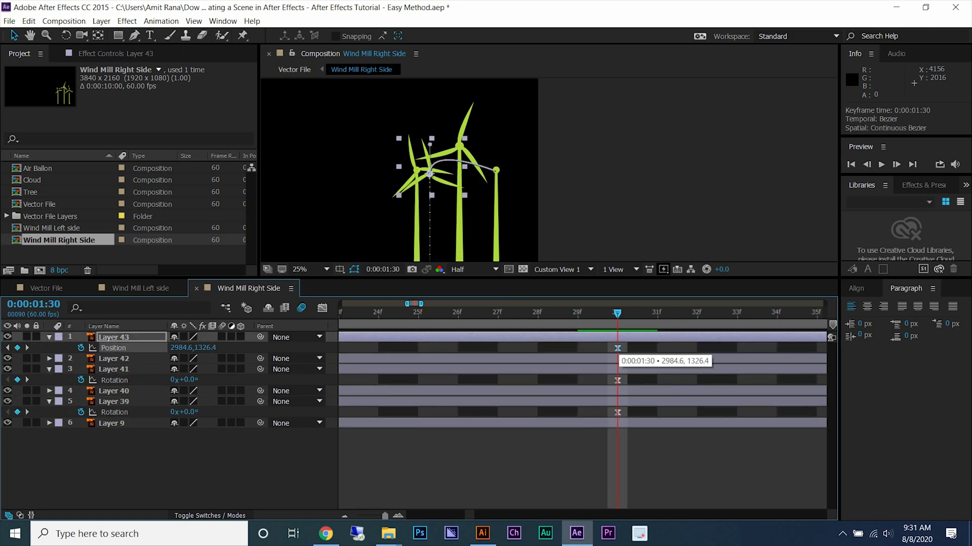
left_click_drag(430, 172, 497, 171)
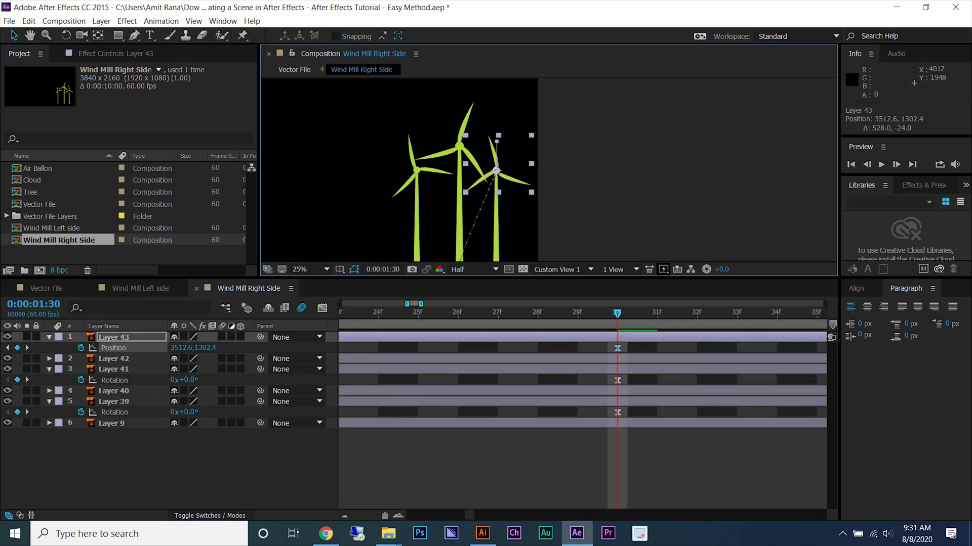
At 0:00:01:00, shift Layer 43's starting Position sideways to 3508.6, 2742.4, below the rightmost hub.
scroll(642, 317, "down", 3)
left_click_drag(639, 314, 490, 314)
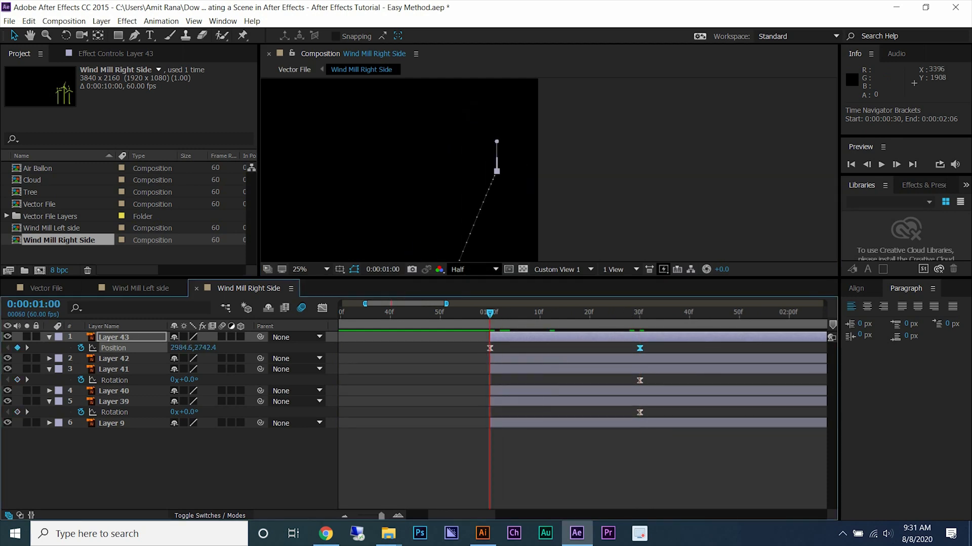
scroll(487, 187, "down", 2)
scroll(485, 236, "up", 2)
left_click_drag(437, 210, 503, 210)
Fit the whole timeline in view and scrub through it to check the blades' rise and rotation.
left_click_drag(489, 313, 640, 314)
left_click_drag(577, 133, 537, 259)
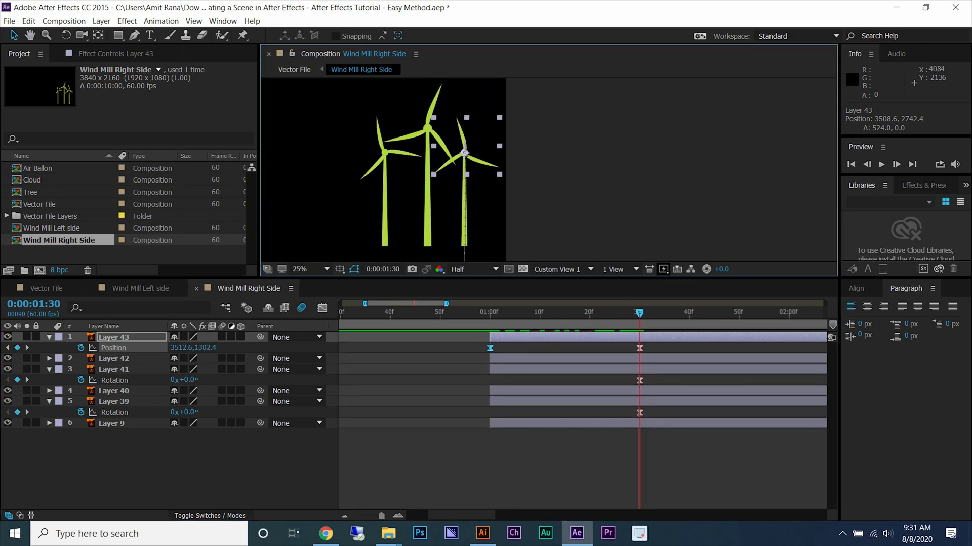
left_click_drag(639, 314, 749, 314)
double_click(420, 304)
left_click_drag(432, 313, 685, 314)
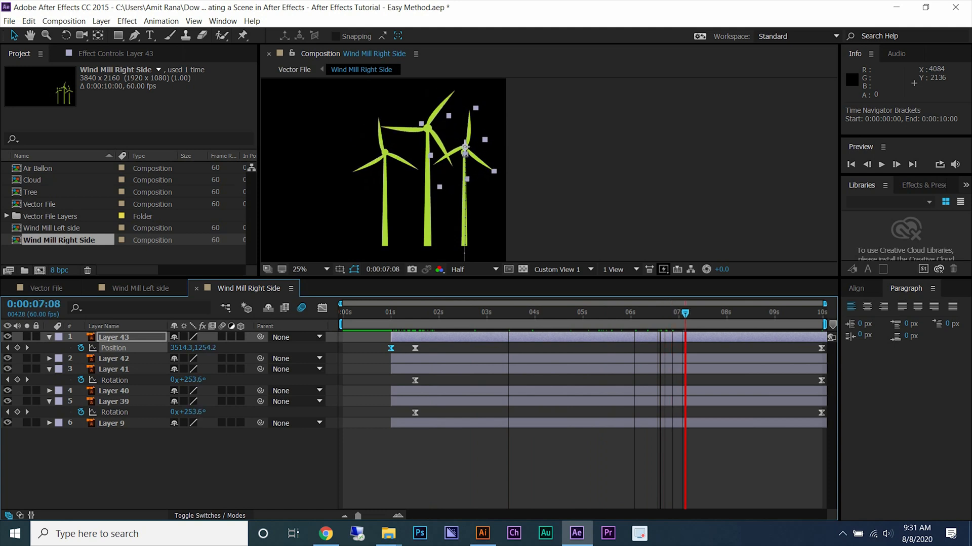
Copy Layer 43's Position keyframe at 0:00:01:30 onto its keyframe at 0:00:09:59 and start a preview.
left_click(415, 348)
key("ctrl+c")
left_click(824, 323)
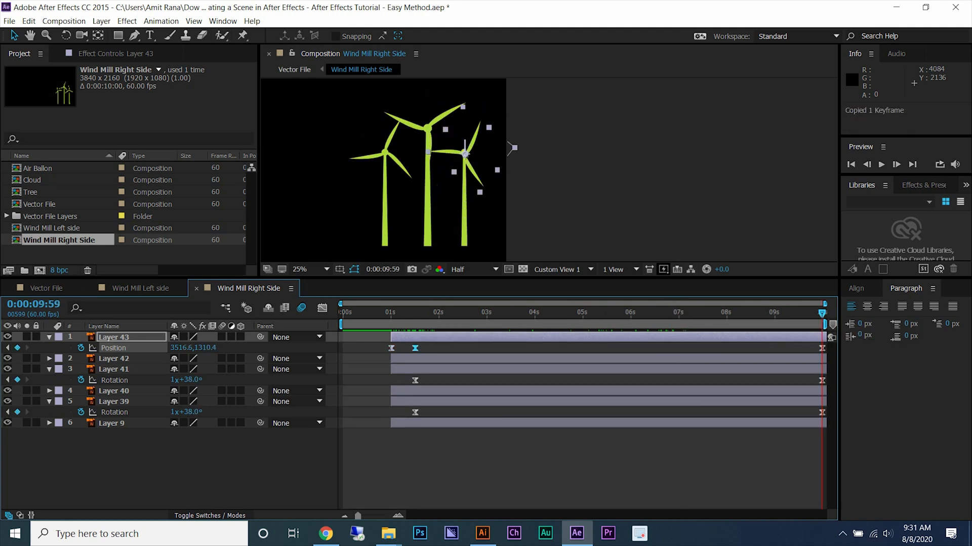
left_click(831, 337)
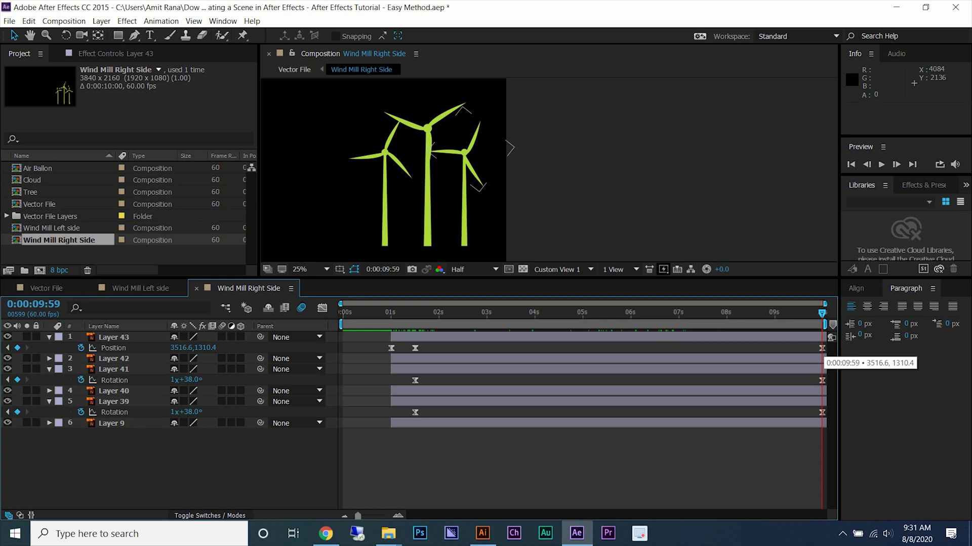
left_click(815, 337)
key("ctrl+v")
key("space")
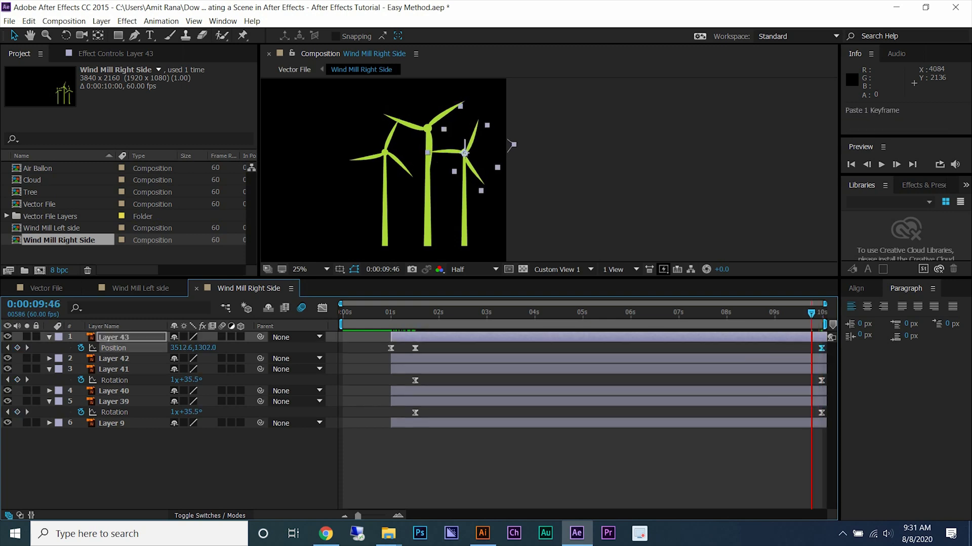
Undo Layer 43's pasted Position keyframe at 0:00:09:59 and save the project.
key("ctrl+z")
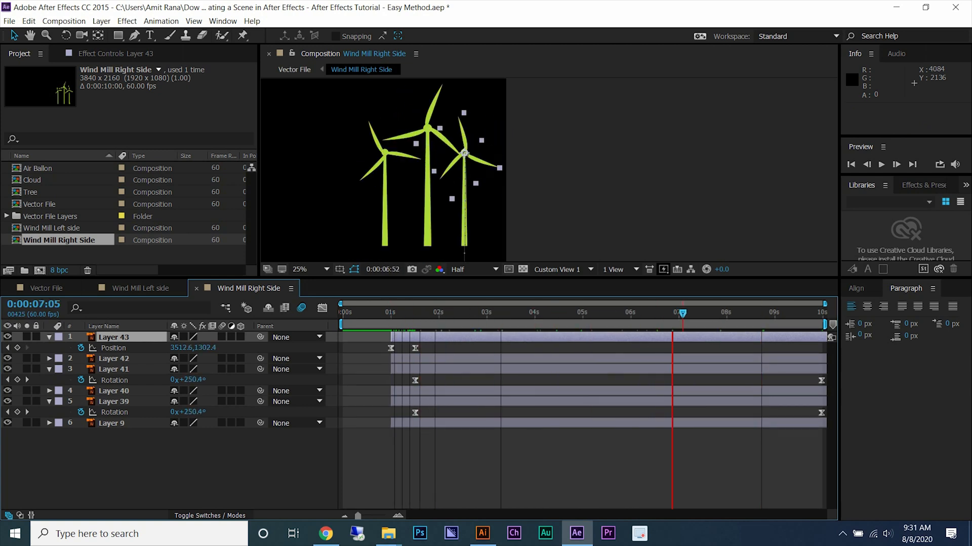
key("ctrl+s")
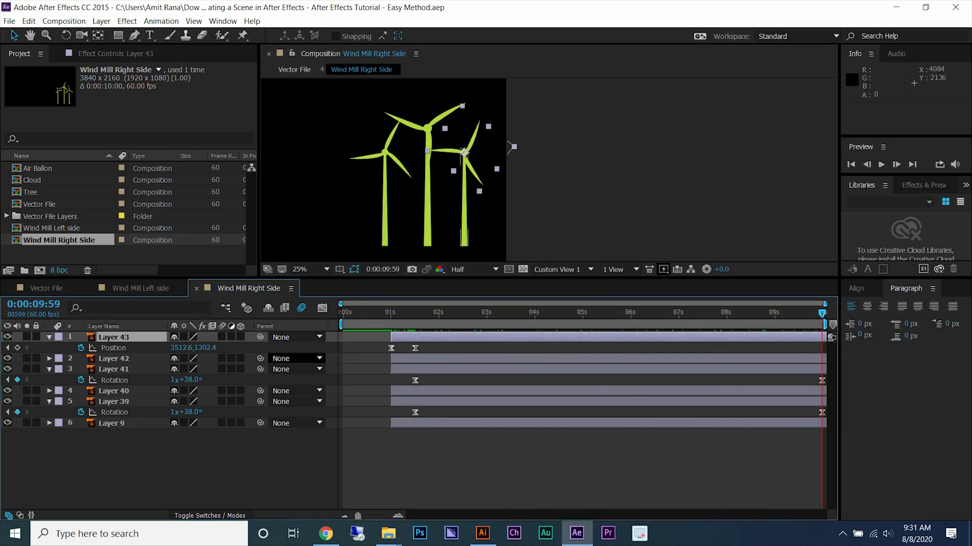
Collapse the properties of all layers and close the Wind Mill Right Side and Wind Mill Left side compositions.
key("ctrl+a")
key("u")
key("F2")
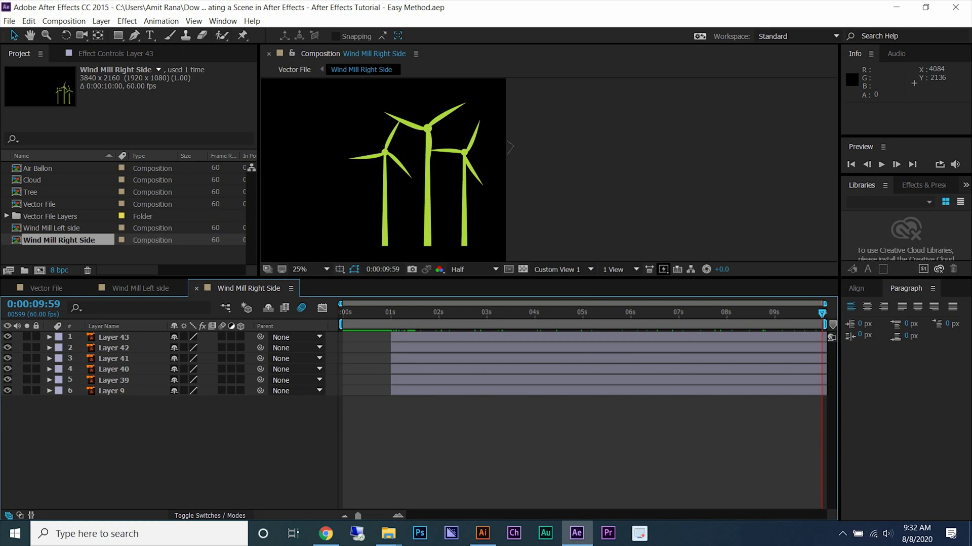
key("ctrl+w")
key("ctrl+w")
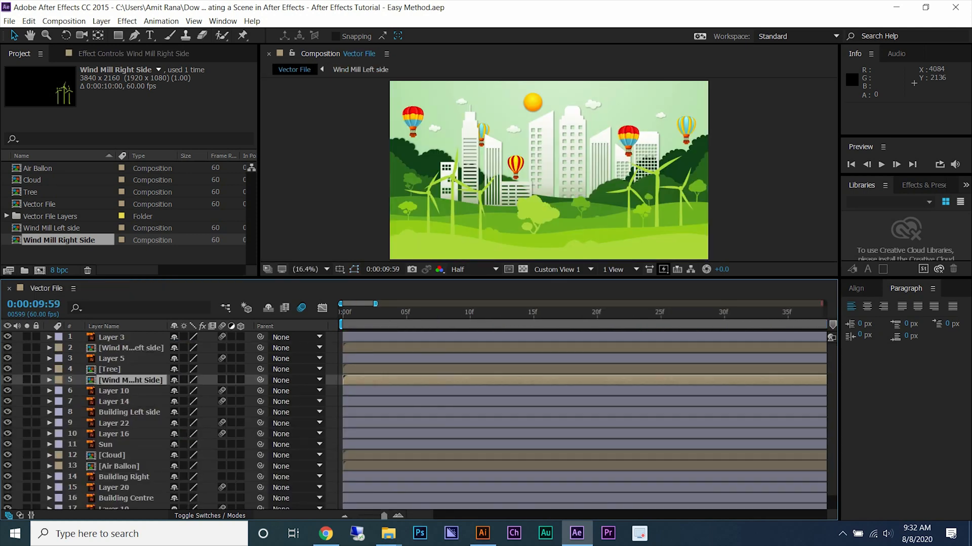
Reopen the Wind Mill Right Side composition, check its Position keyframes at 0:00:01:30, and return to the Vector File composition.
double_click(131, 380)
key("space")
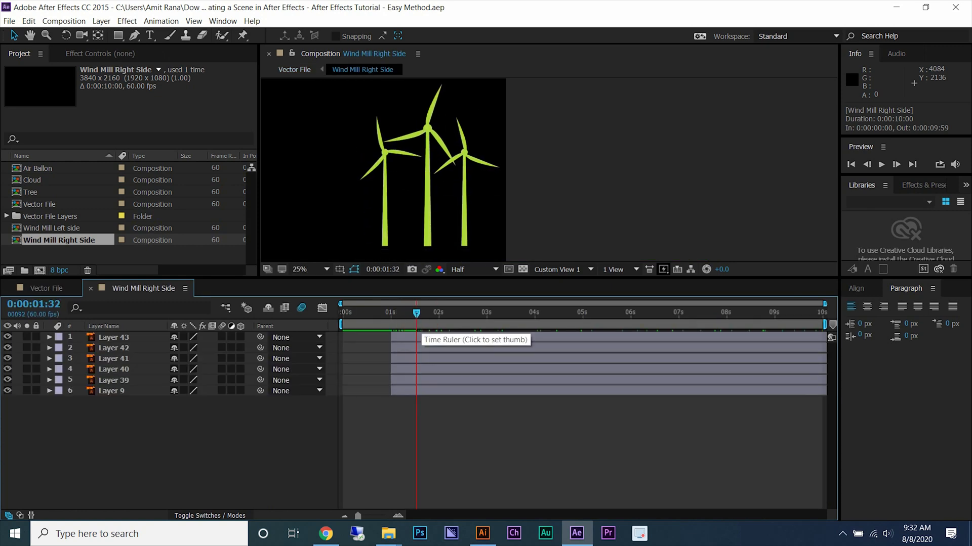
key("u")
key("equal")
key("equal")
key("j")
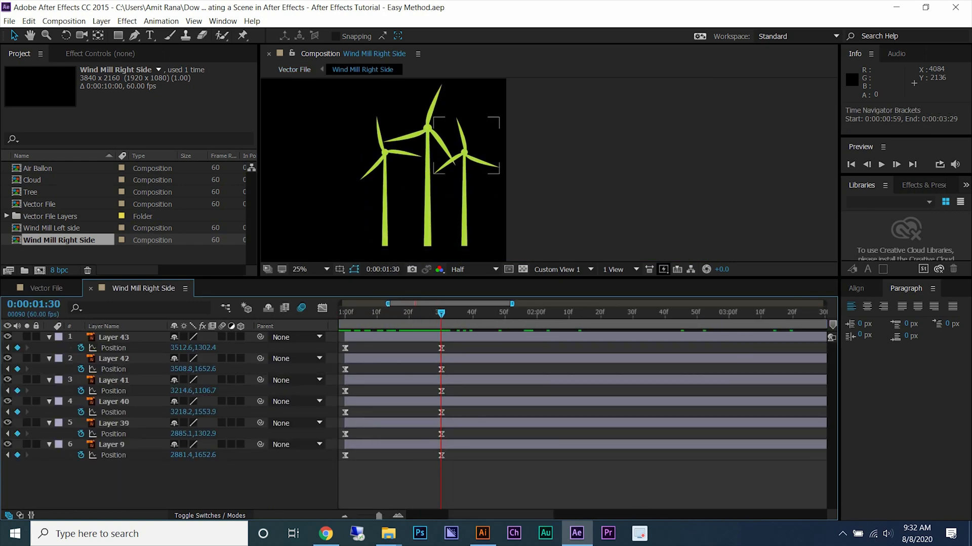
key("ctrl+a")
key("shift+Escape")
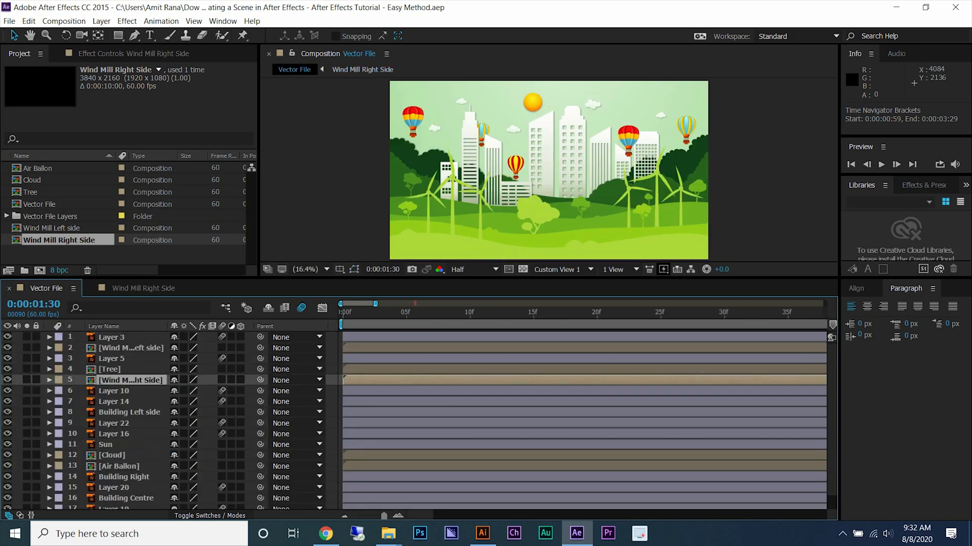
Toggle Layer 5's visibility to check what it shows, and select the Building Left side layer.
key("semicolon")
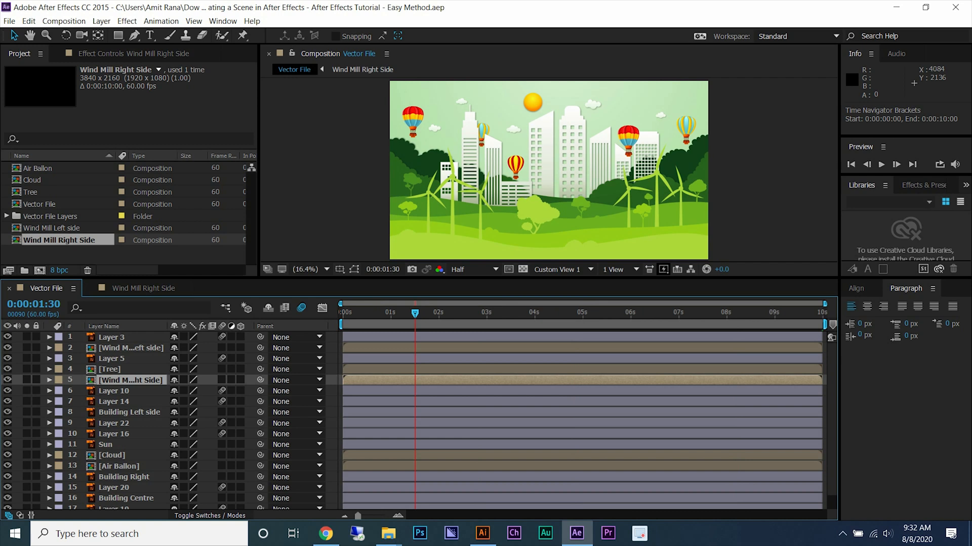
left_click(111, 359)
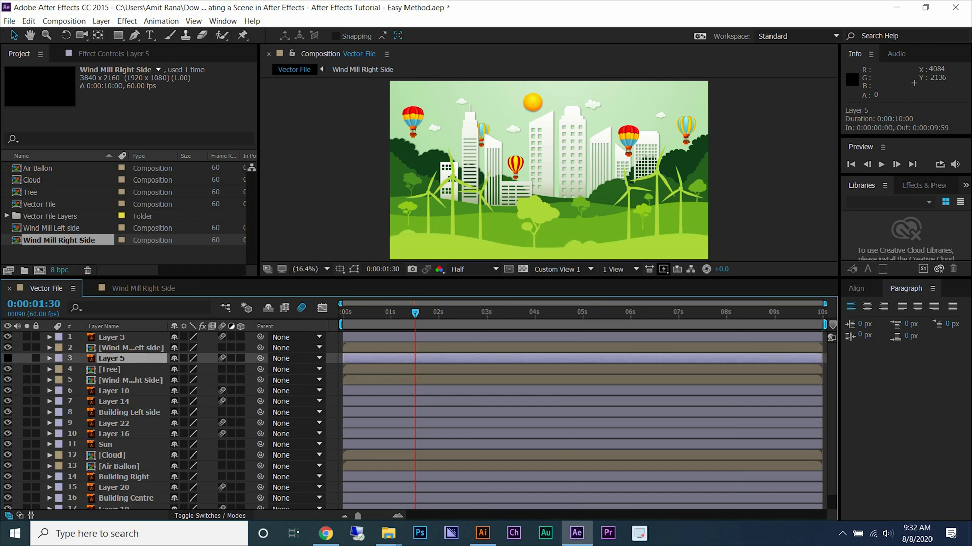
key("ctrl+s")
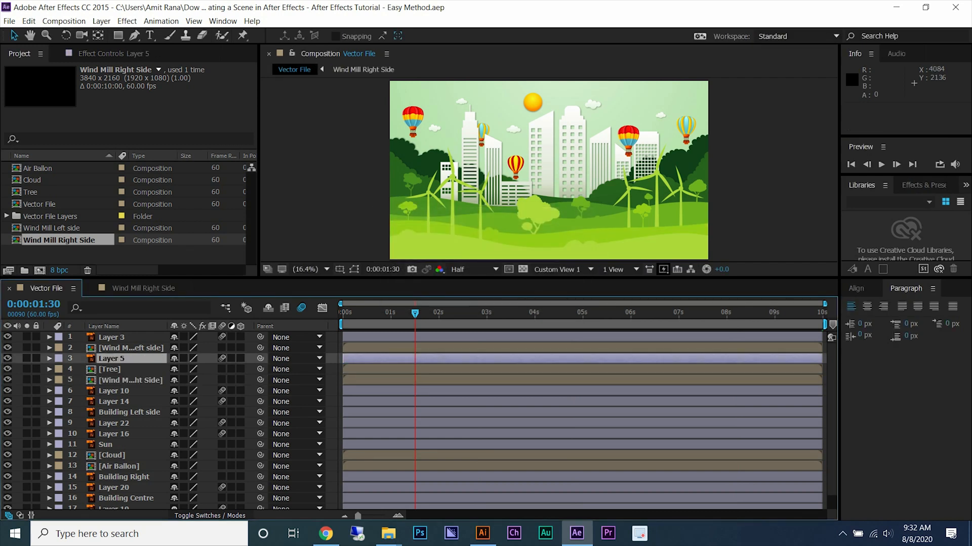
left_click(129, 412)
left_click(493, 148)
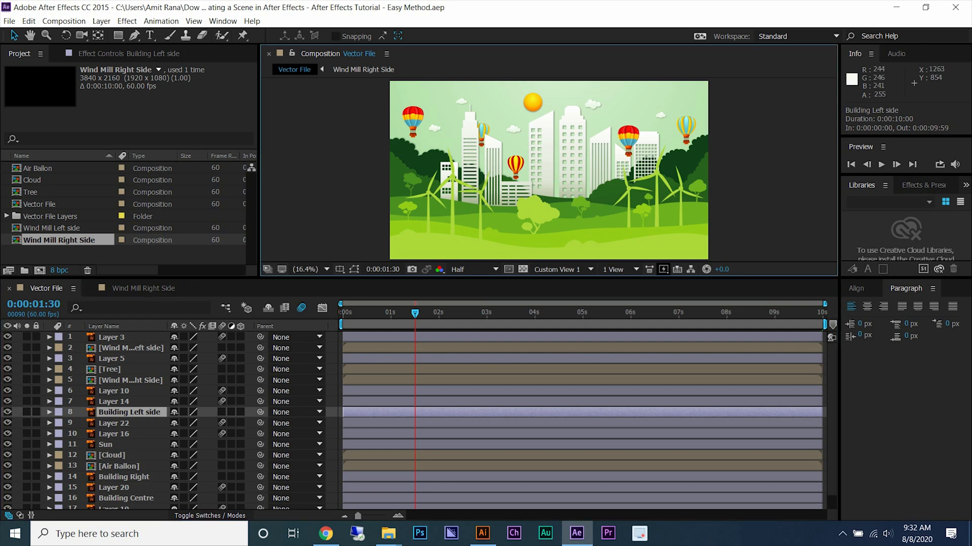
left_click_drag(495, 152, 515, 158)
key("ctrl+z")
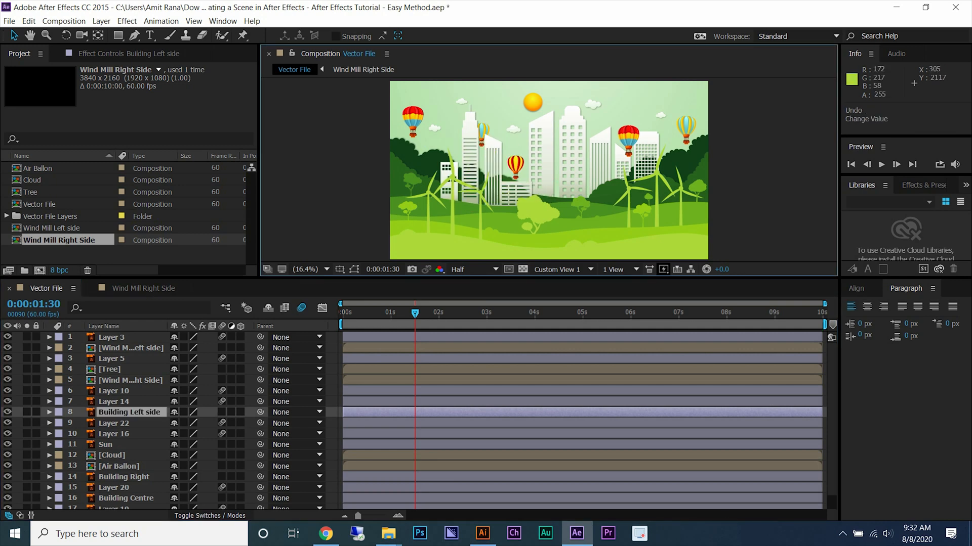
Add Building Right and Building Centre to the selection, start all three building layers at 0:00:01:30, and save the project.
left_click(123, 477, "ctrl")
left_click(125, 498, "ctrl")
scroll(125, 498, "down", 1)
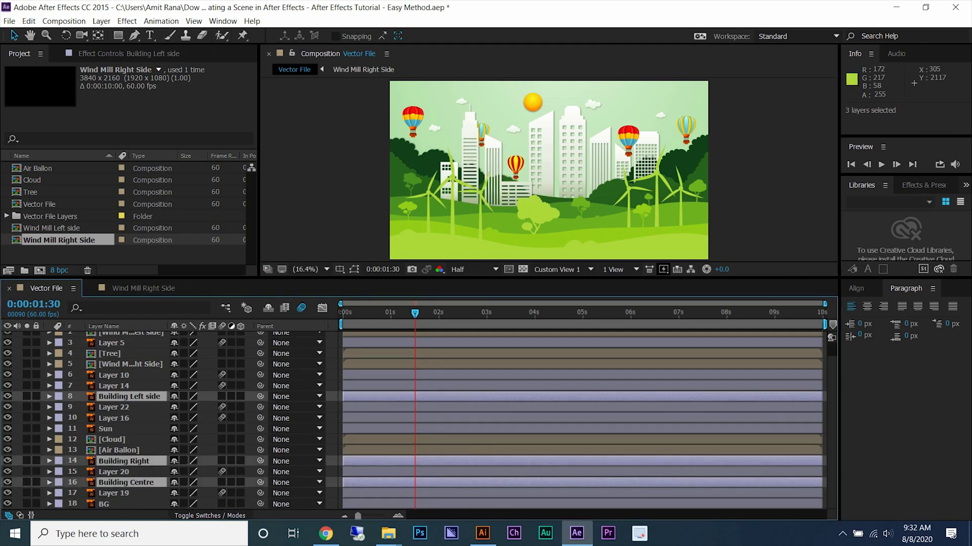
key("ctrl+s")
key("bracketleft")
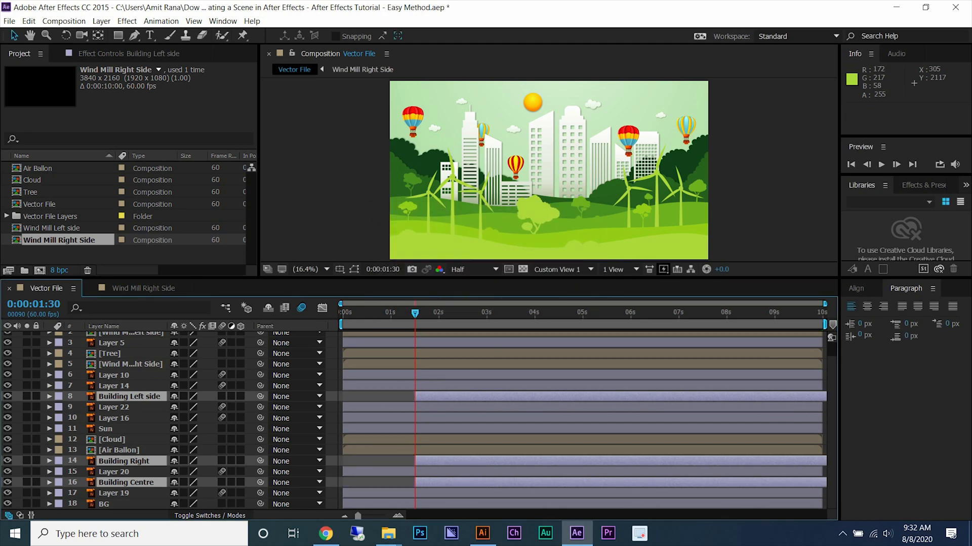
key("ctrl+s")
Add Position keyframes to the three building layers at 0:00:01:30 and apply Easy Ease to them.
key("p")
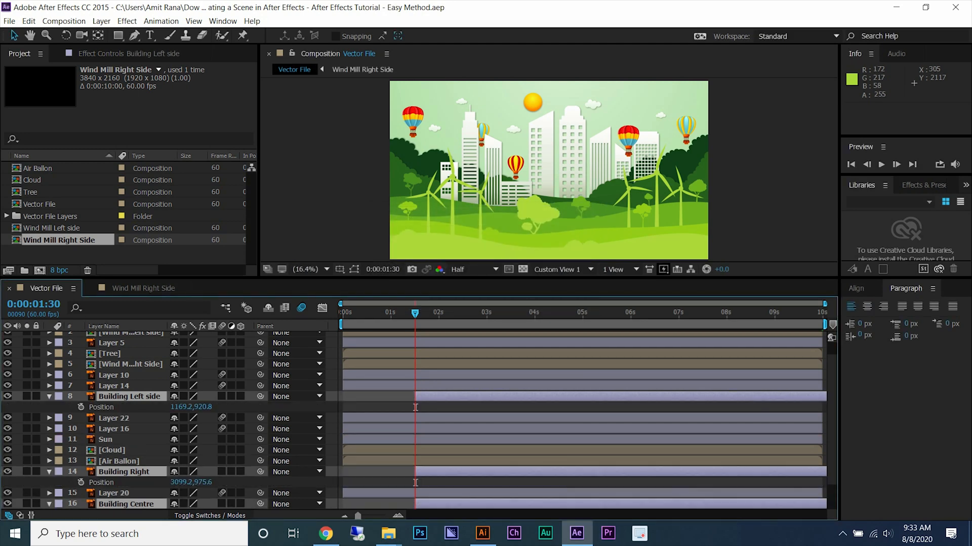
key("alt+shift+p")
right_click(415, 405)
mouse_move(486, 397)
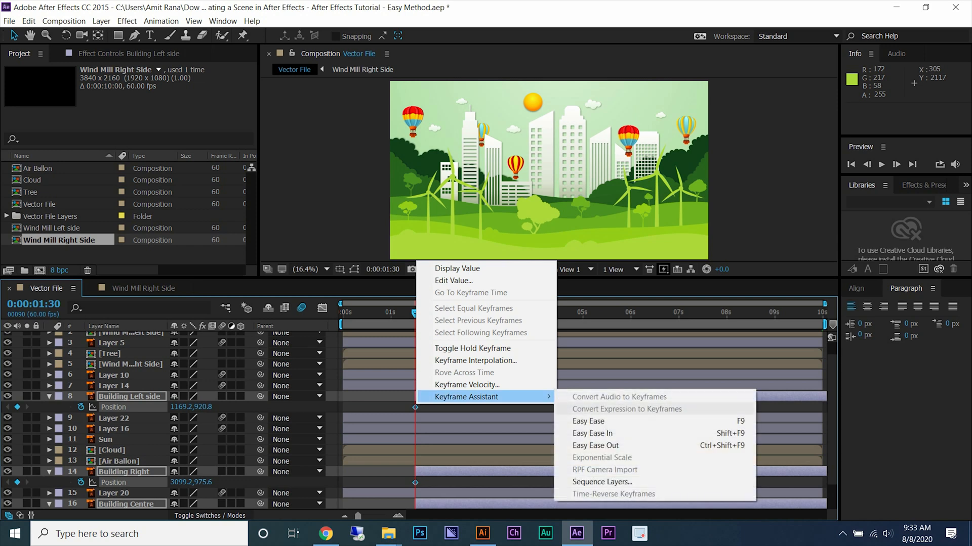
left_click(582, 419)
Keyframe the buildings' Position at 0:00:02:15, and lower all three at 0:00:01:30, putting Building Left side at 1169.2, 2138.8 and Building Right at 3099.2, 2193.6.
scroll(435, 314, "up", 1)
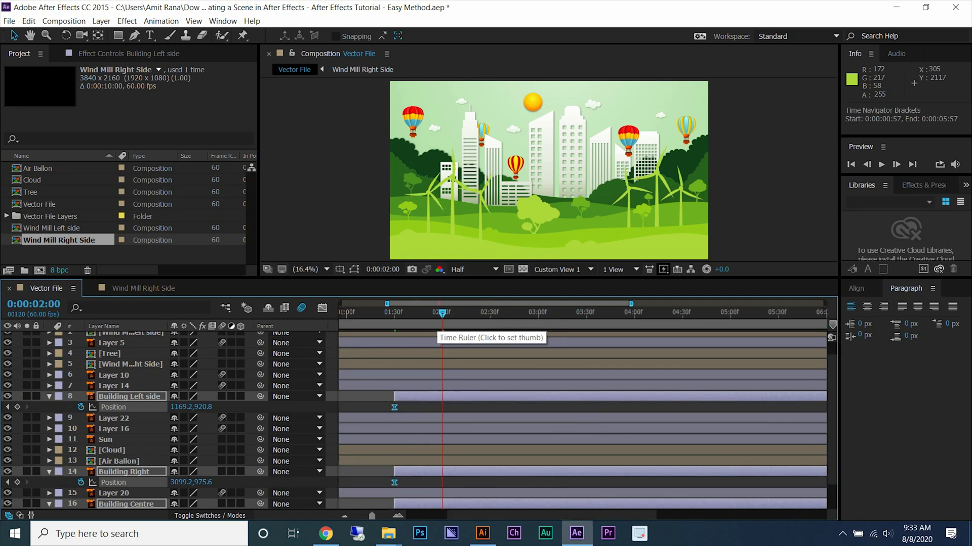
left_click(462, 313)
scroll(463, 314, "up", 2)
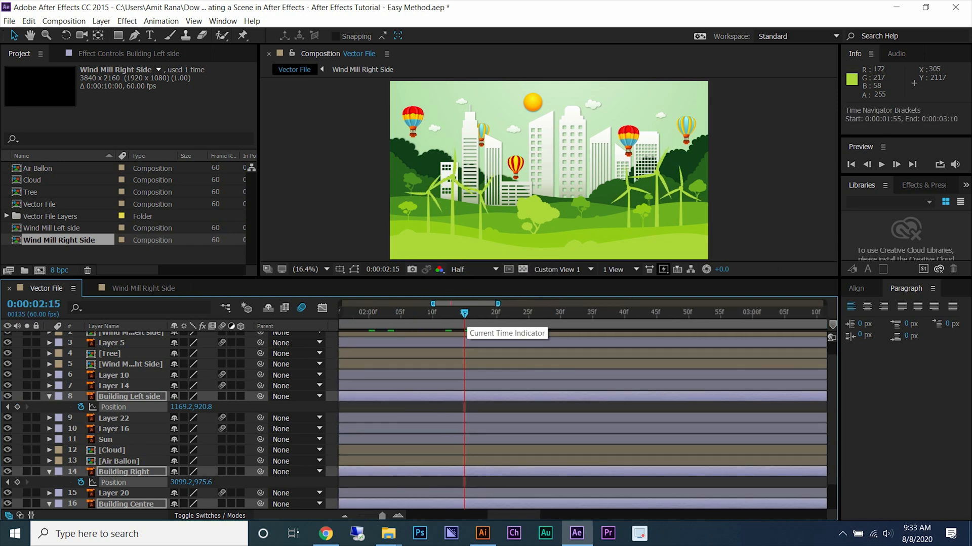
scroll(464, 315, "down", 3)
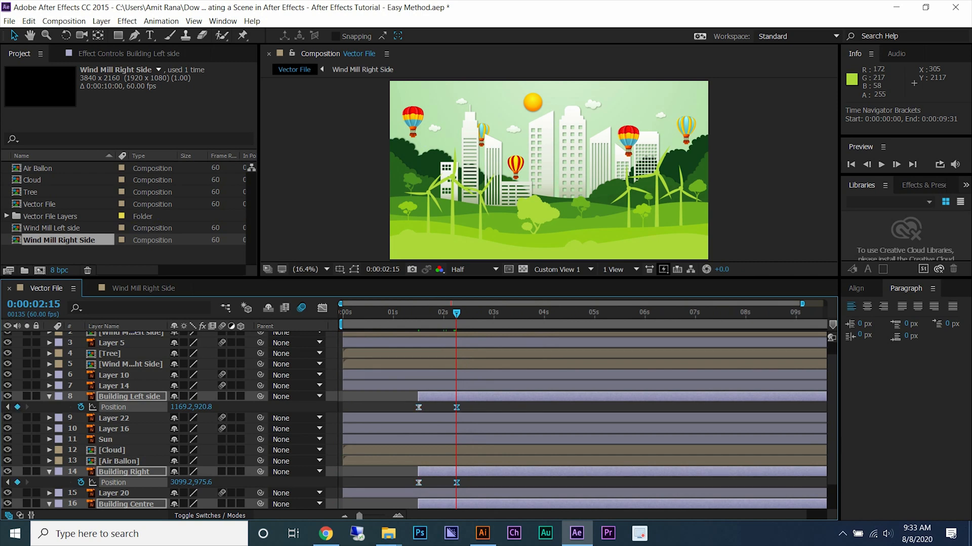
key("j")
left_click_drag(202, 407, 732, 407)
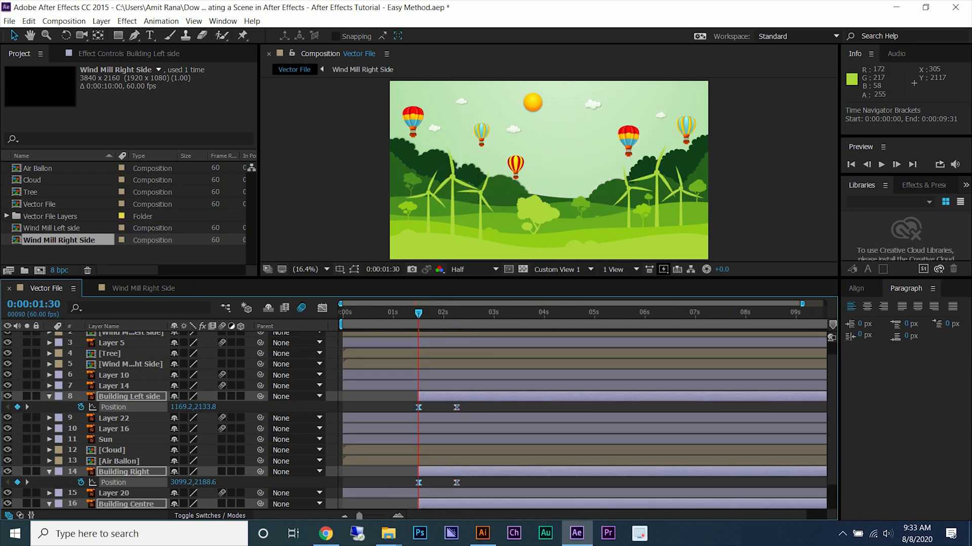
In the speed graph, lengthen the end keyframe's incoming influence so the buildings rise fast and settle slowly, and close the graph.
key("shift+F3")
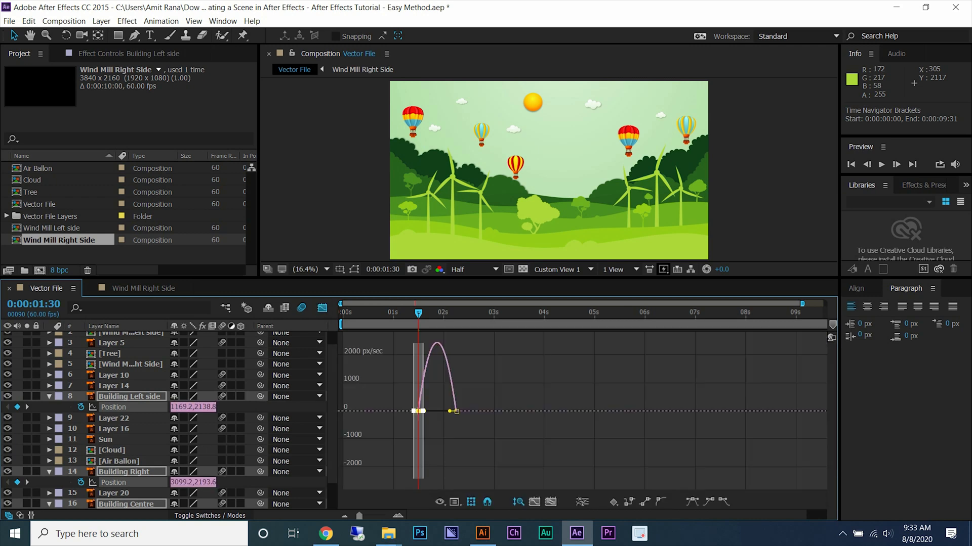
scroll(585, 411, "down", 1)
left_click_drag(576, 402, 600, 424)
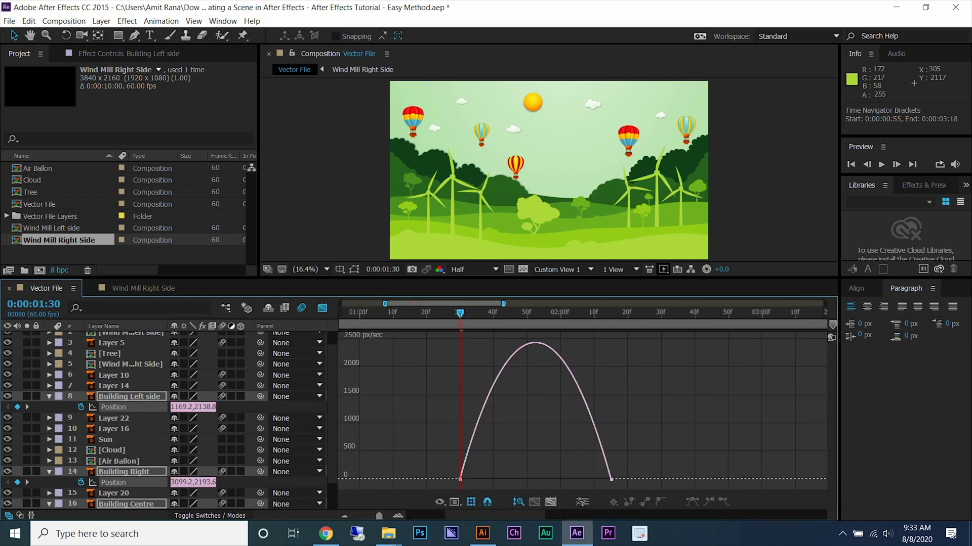
left_click(611, 479)
left_click_drag(586, 478, 532, 478)
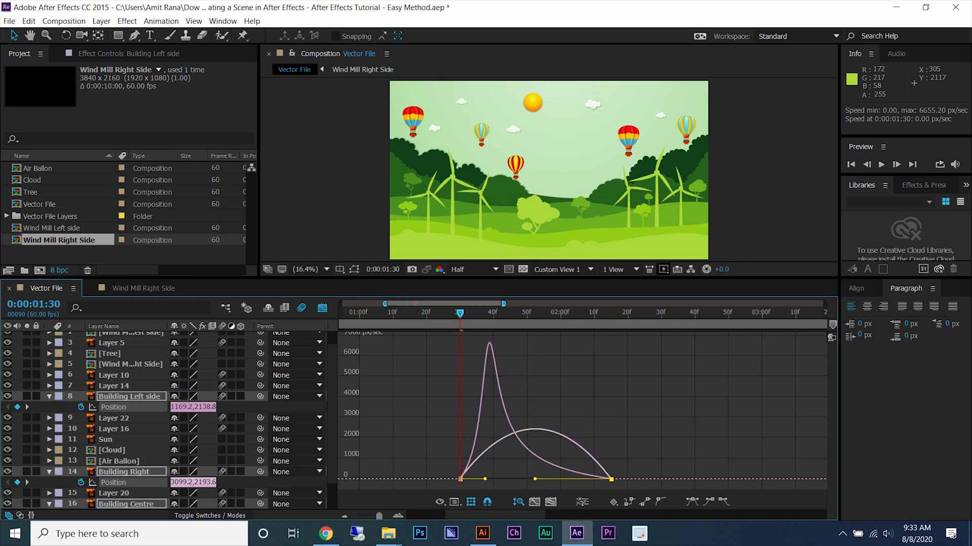
left_click(535, 429)
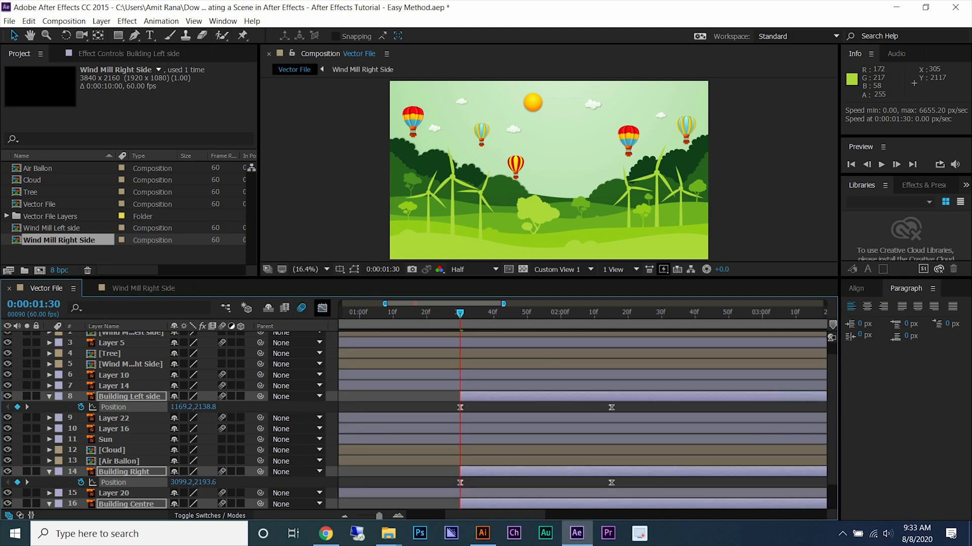
left_click(322, 308)
Preview the buildings' rise, save the project, and move the current time to the end keyframes at 0:00:02:15.
key("space")
key("space")
key("ctrl+s")
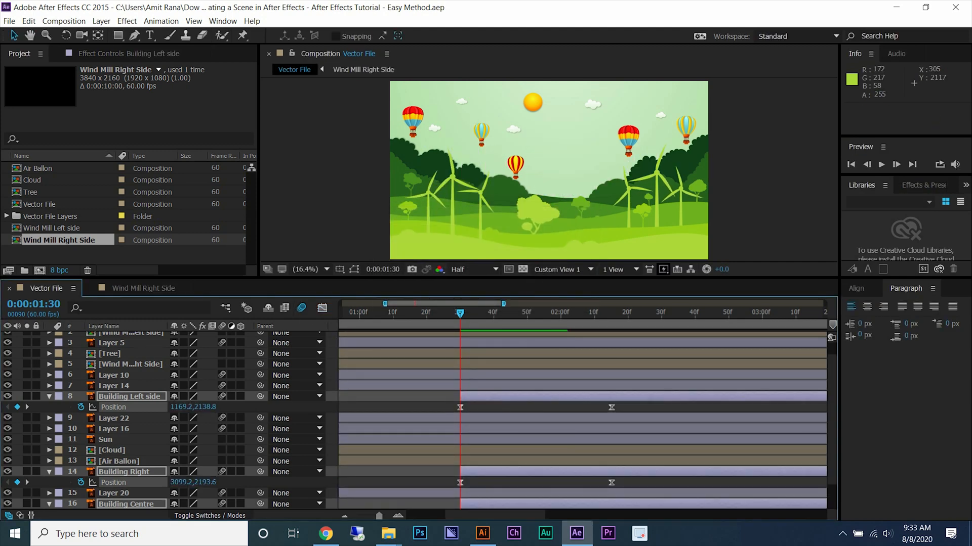
left_click(613, 313)
left_click_drag(614, 313, 611, 314)
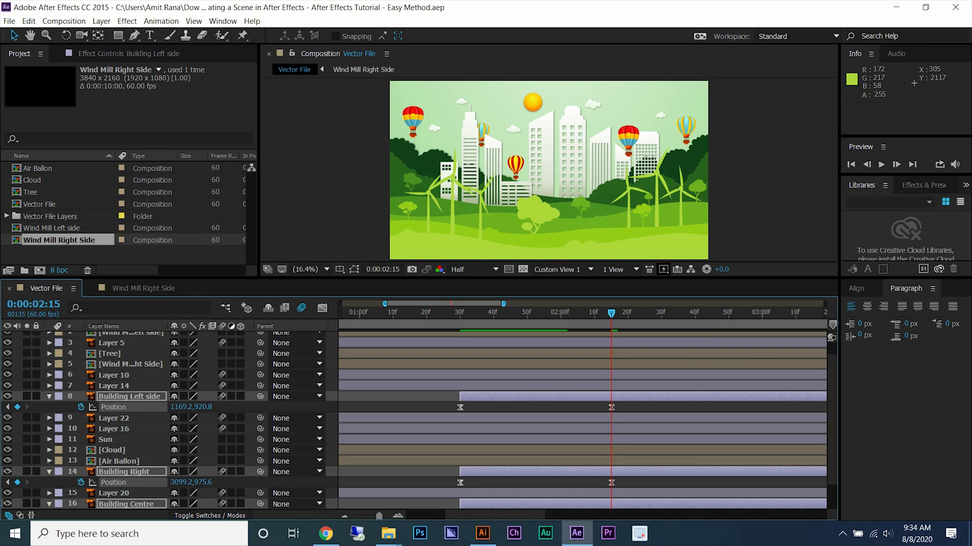
Open the Cloud composition and select its five layers, Cloud1 through Cloud5.
left_click(118, 461)
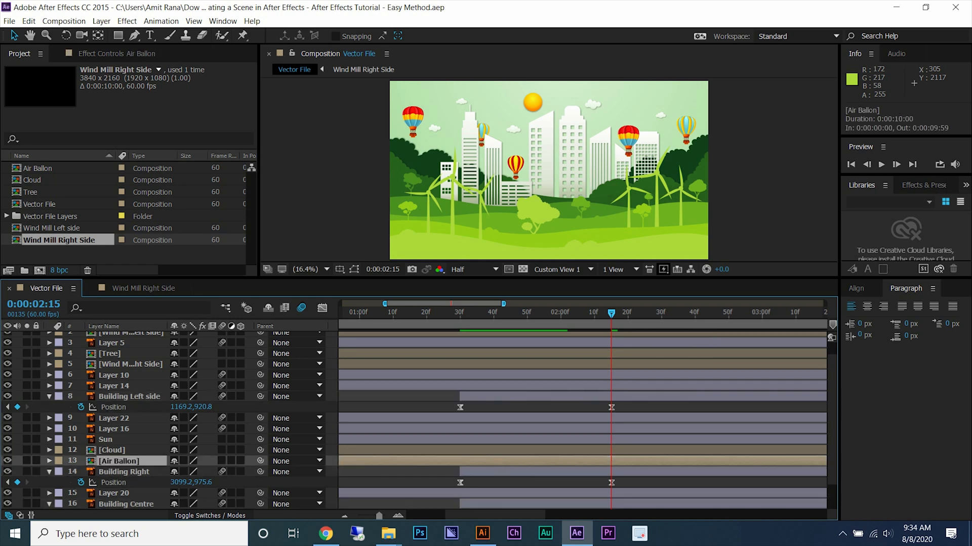
left_click(112, 450)
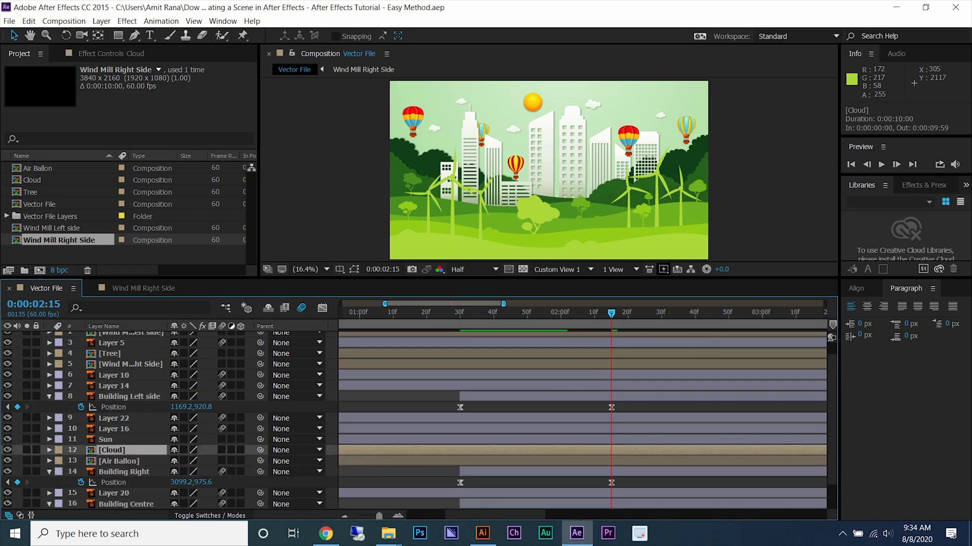
double_click(112, 450)
left_click(110, 337)
left_click(110, 380, "shift")
key("[")
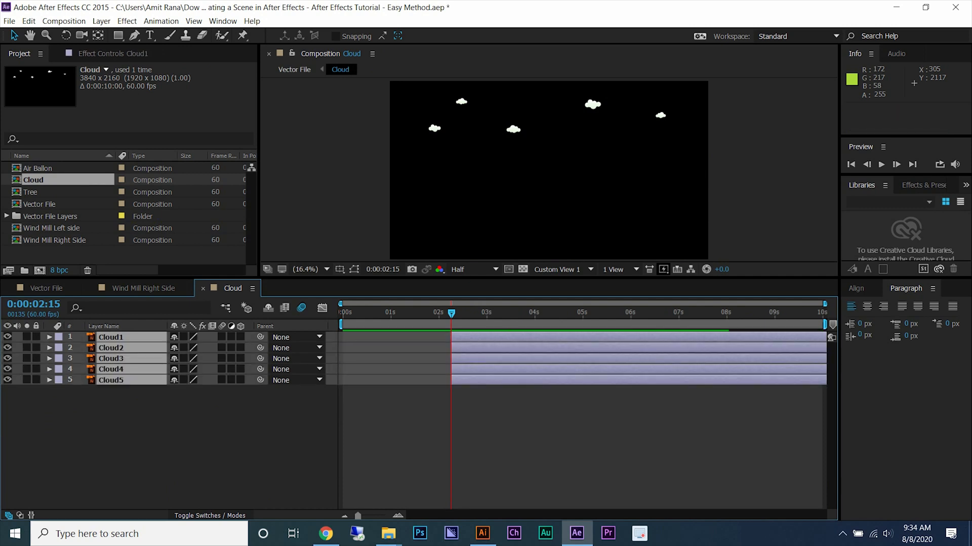
key("ctrl+s")
key("alt+Home")
At 0:00:00:00, add Position keyframes to all five cloud layers and apply Easy Ease to them.
key("Home")
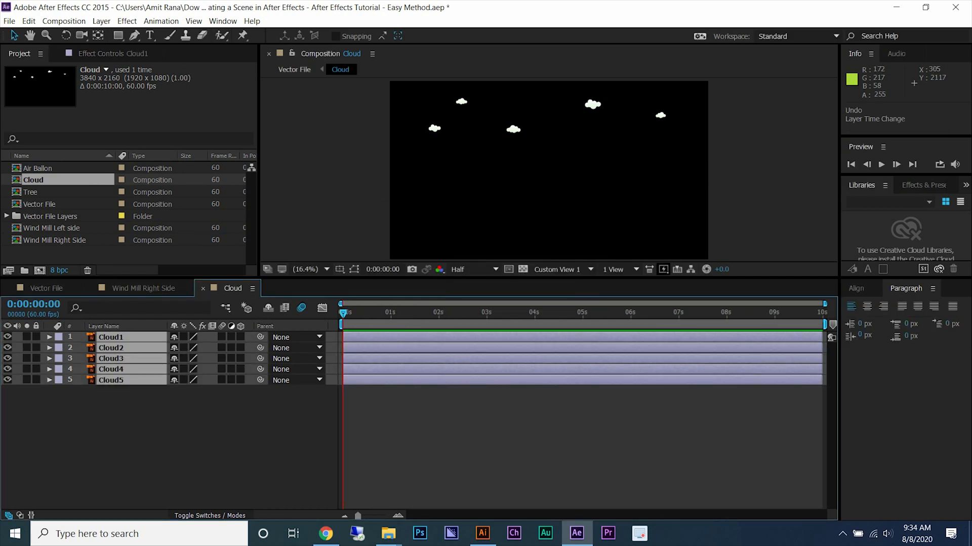
key("p")
key("alt+shift+p")
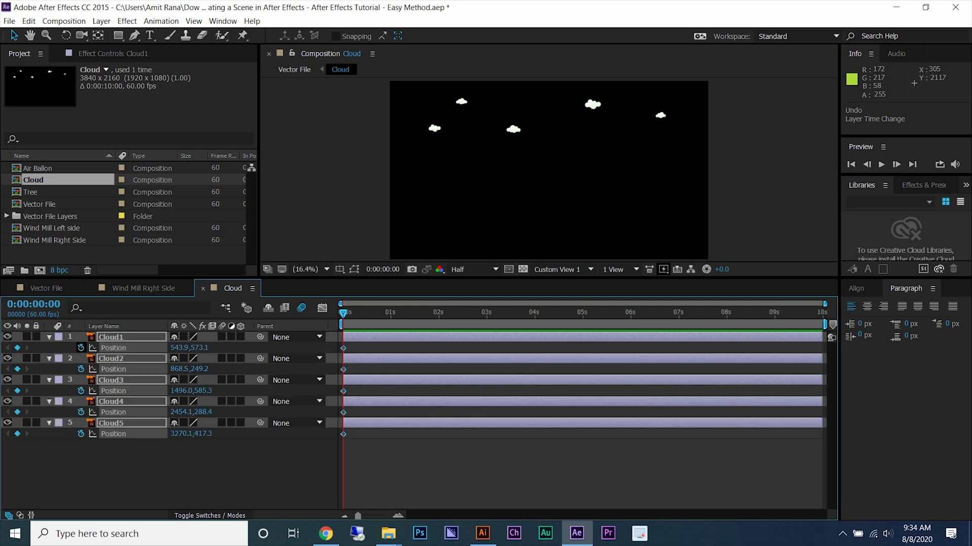
right_click(343, 348)
mouse_move(402, 482)
left_click(531, 356)
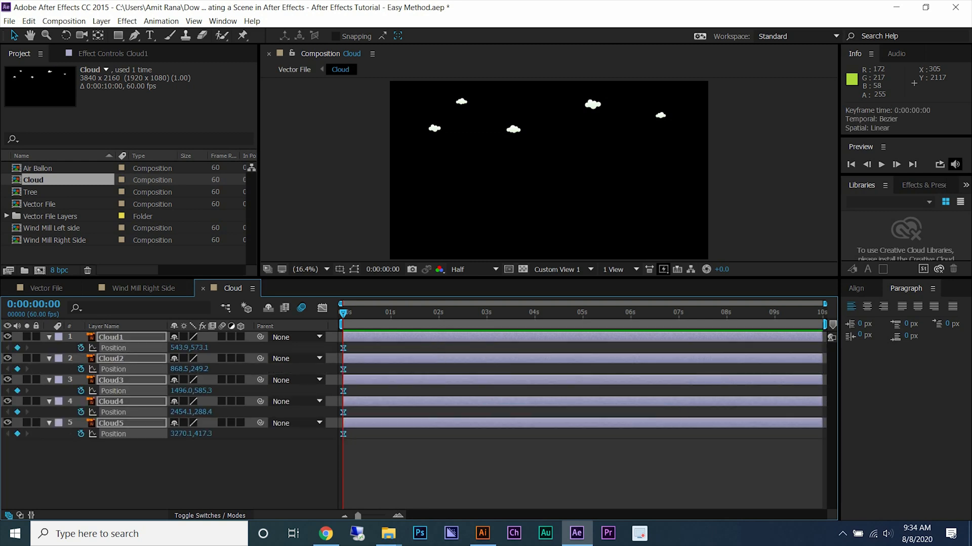
At 0:00:09:59, move the five clouds sideways out of frame, with Cloud1 at Position 3930.9, 573.1, and duplicate the layers.
left_click(912, 164)
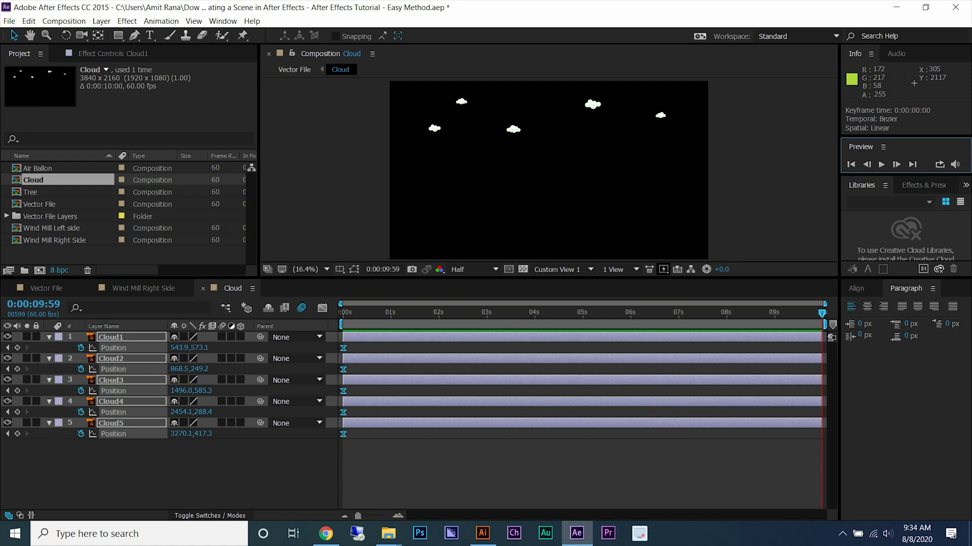
left_click_drag(179, 348, 971, 347)
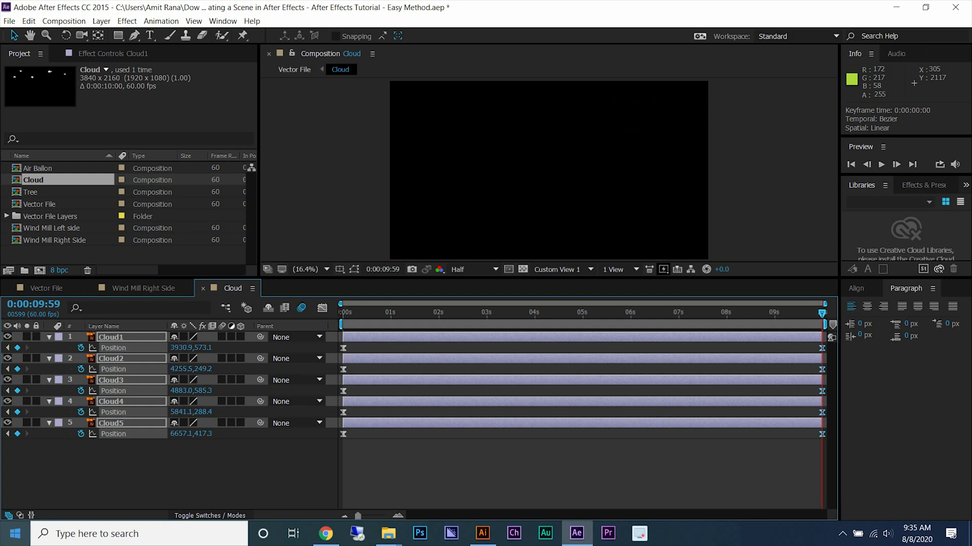
key("ctrl+d")
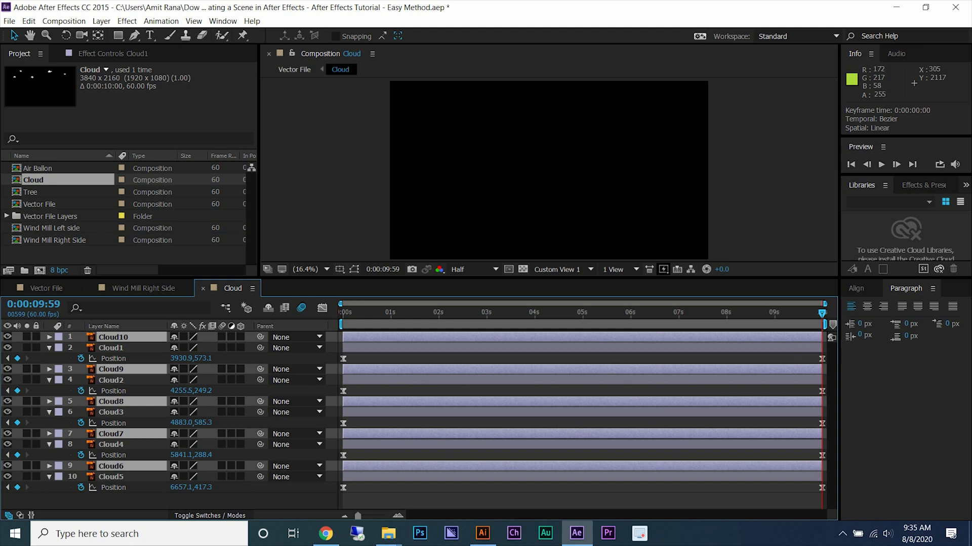
Duplicate the five cloud layers again and bring the copies, Cloud6 through Cloud10, to the top of the layer stack.
key("p")
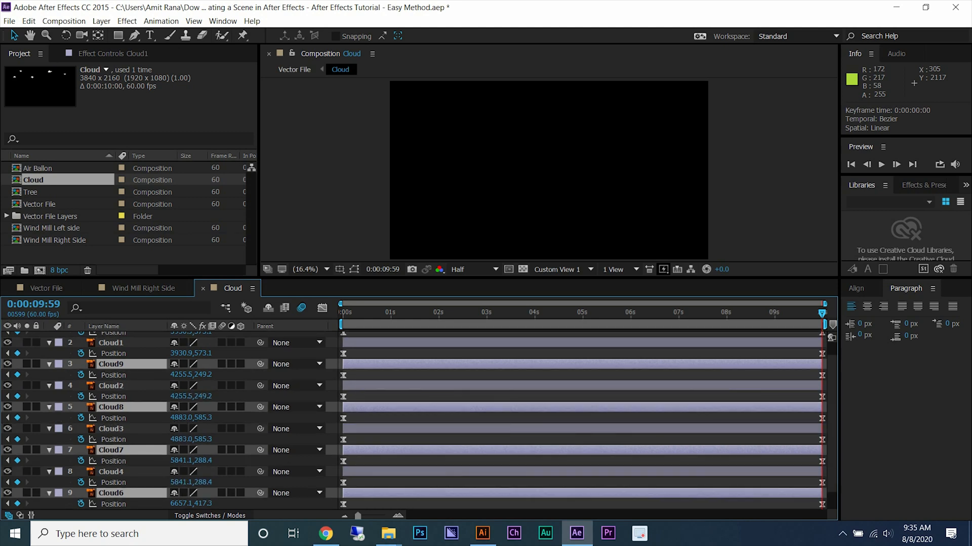
key("ctrl+z")
key("ctrl+d")
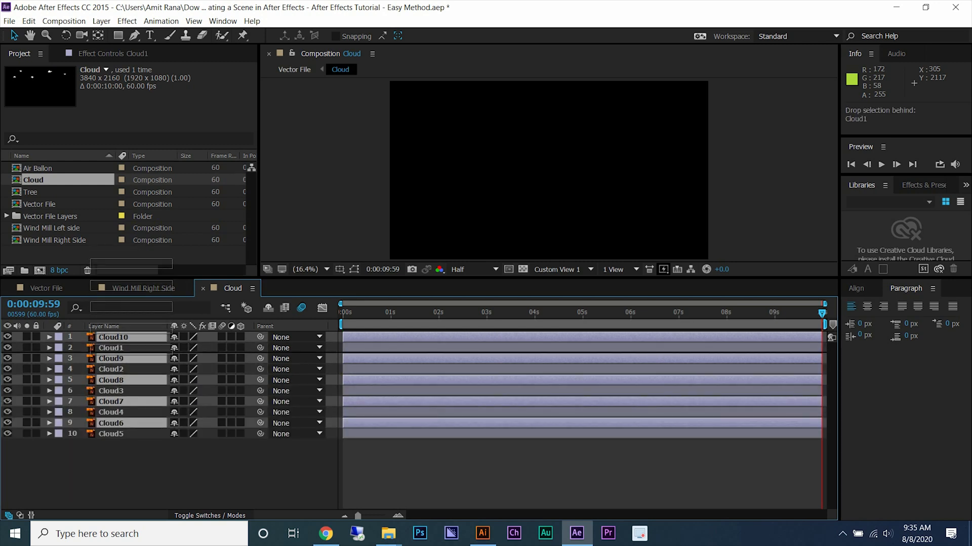
key("ctrl+shift+bracketright")
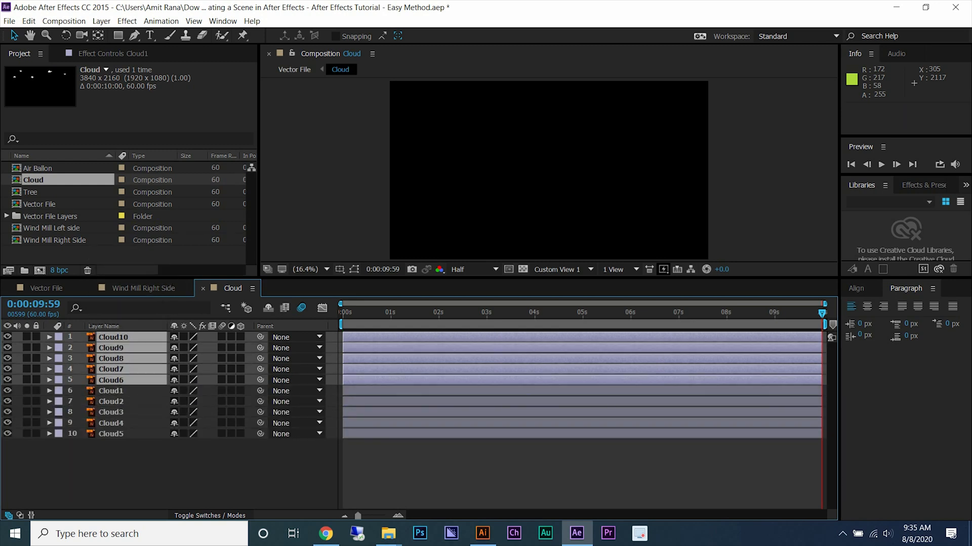
At 0:00:00:00, shift the start positions of Cloud6 through Cloud10 sideways together, placing Cloud10 at Position -1731.1, 573.1.
left_click_drag(821, 313, 343, 313)
key("p")
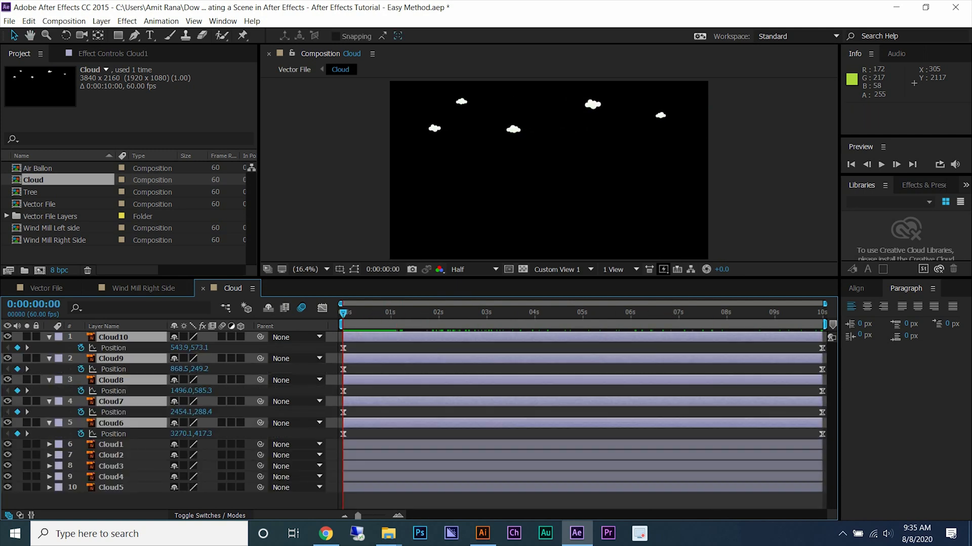
left_click_drag(177, 348, 105, 348)
left_click_drag(177, 347, 2, 348)
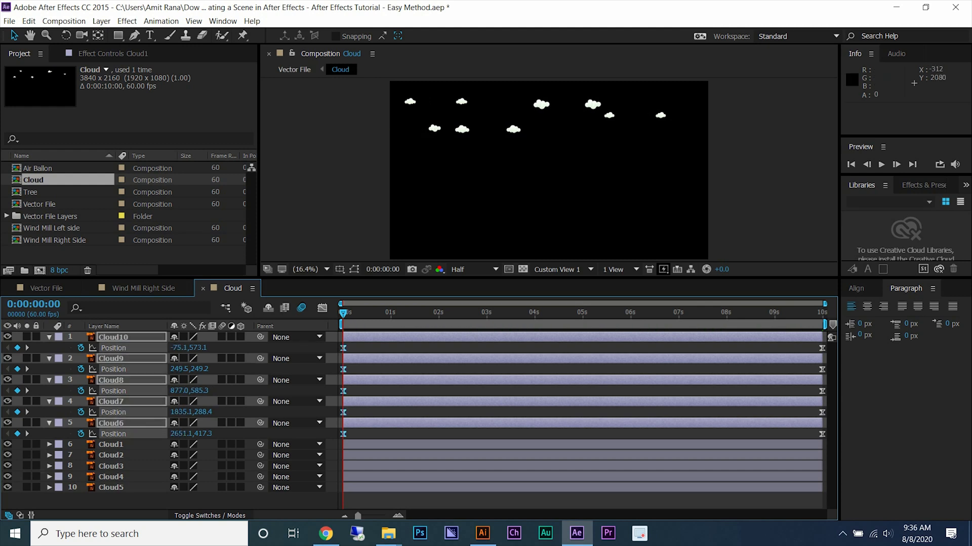
left_click_drag(177, 347, 42, 347)
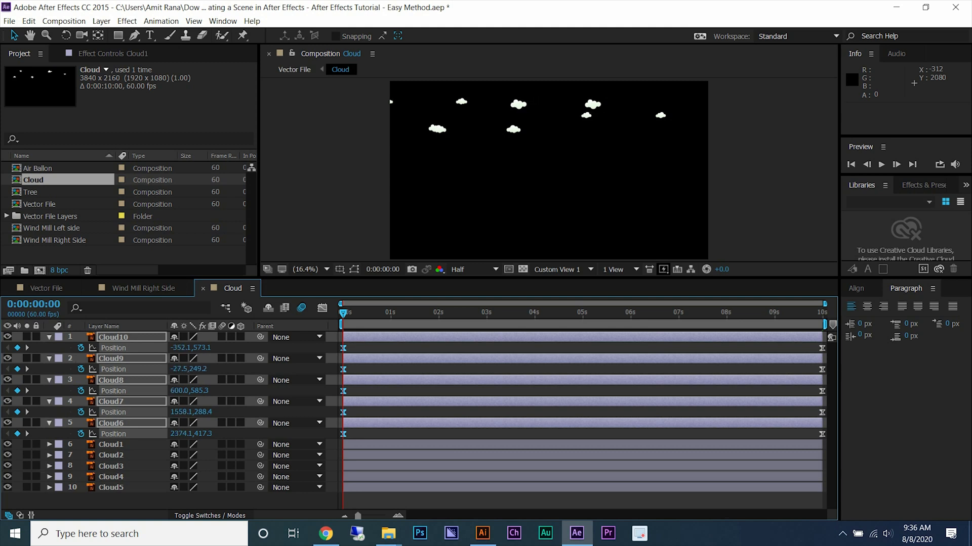
left_click_drag(190, 348, 94, 347)
left_click_drag(192, 348, 3, 348)
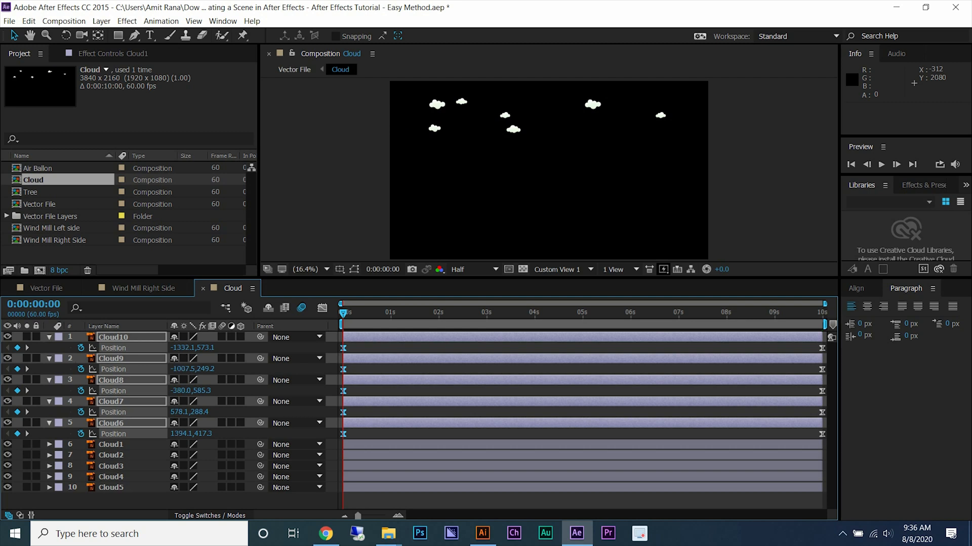
left_click_drag(192, 348, 136, 348)
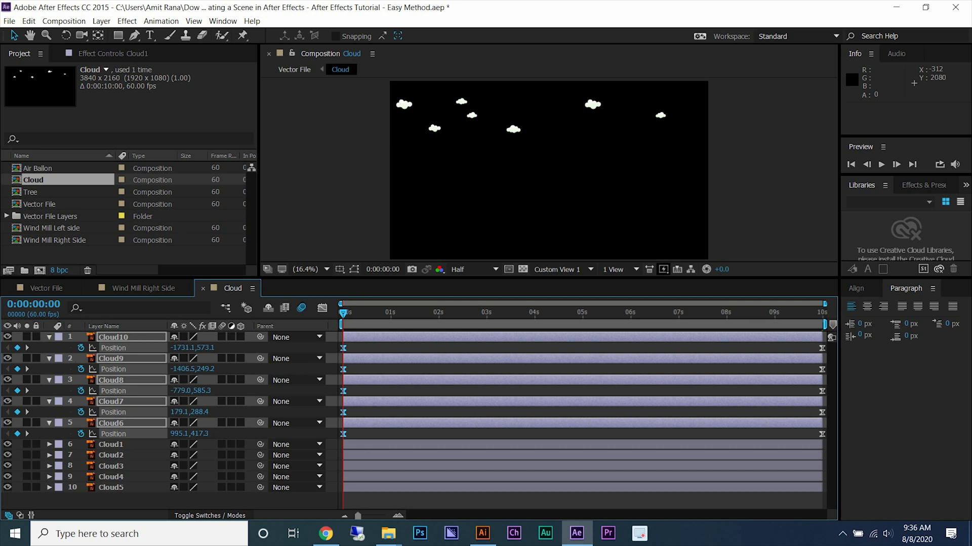
At 0:00:09:59, move Cloud6 through Cloud10 back into frame with Cloud10 at Position 851.2, 573.1, and save the project.
left_click(912, 165)
left_click_drag(192, 348, 138, 347)
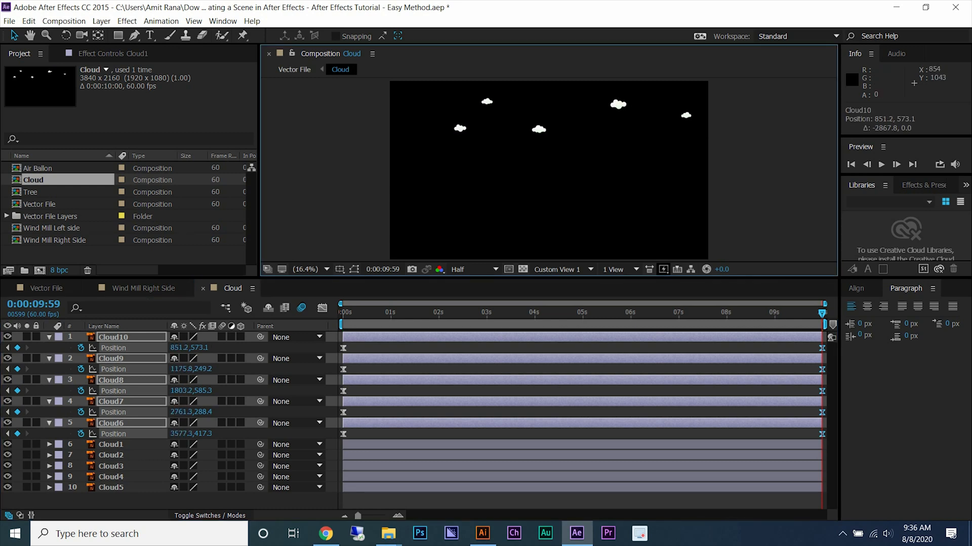
key("ctrl+a")
key("u")
key("F2")
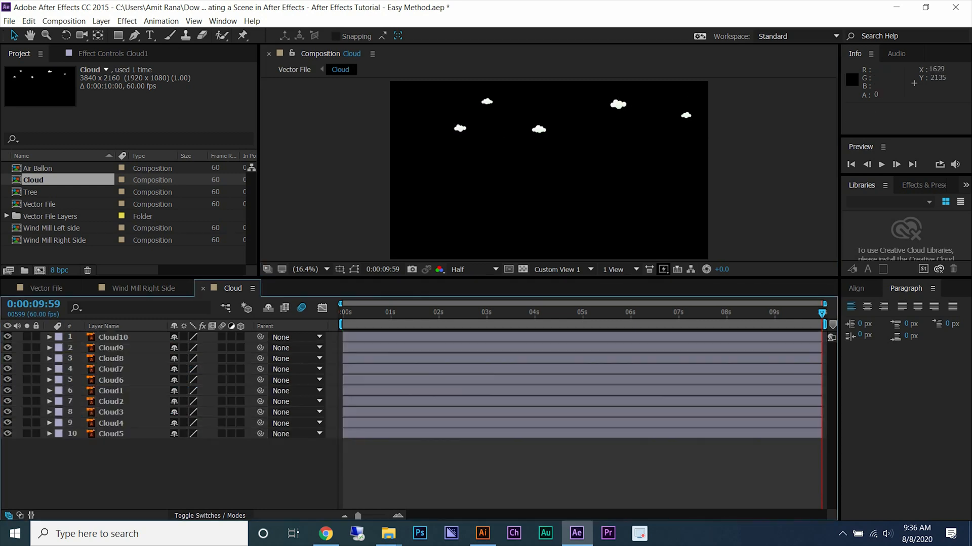
key("ctrl+s")
Preview the drifting clouds in the Vector File composition from the start up to 0:00:01:30.
left_click(46, 288)
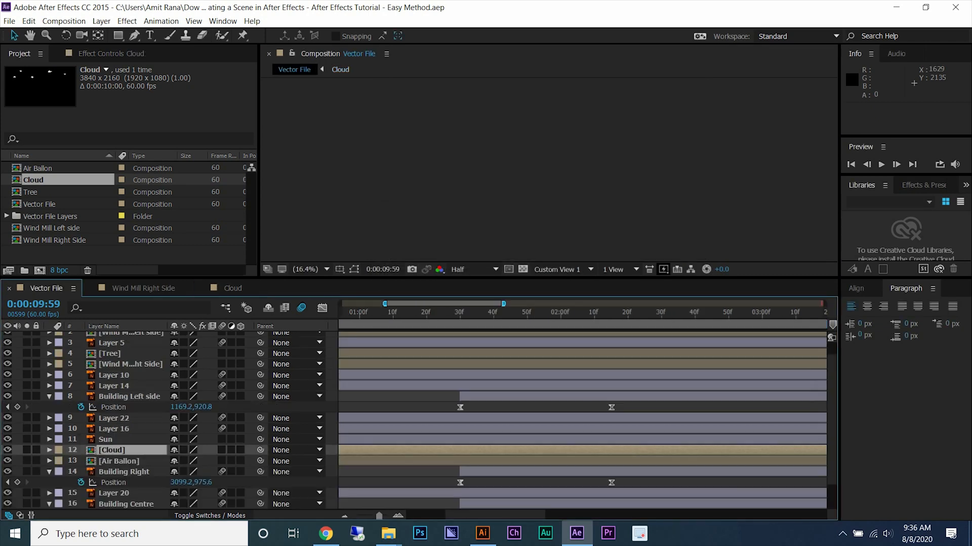
key("Home")
key("space")
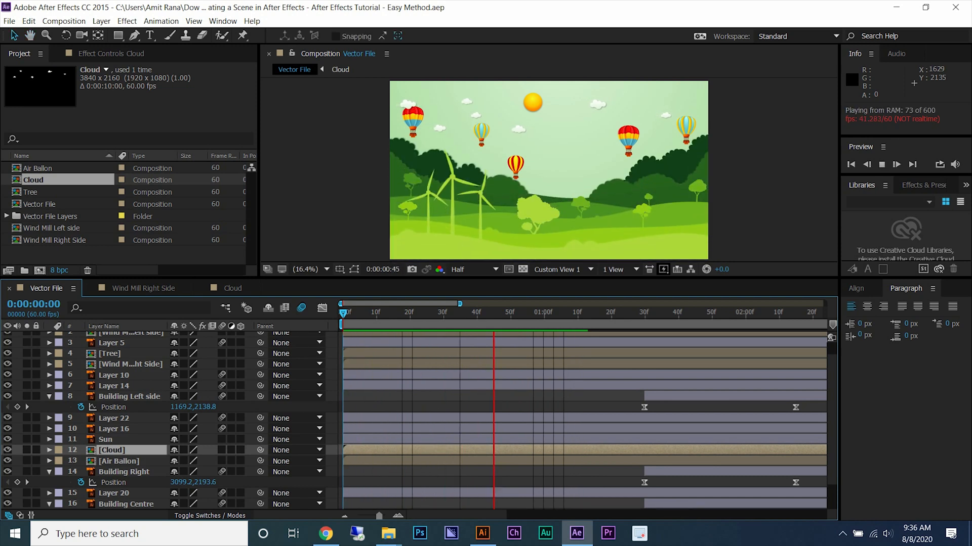
key("space")
key("space")
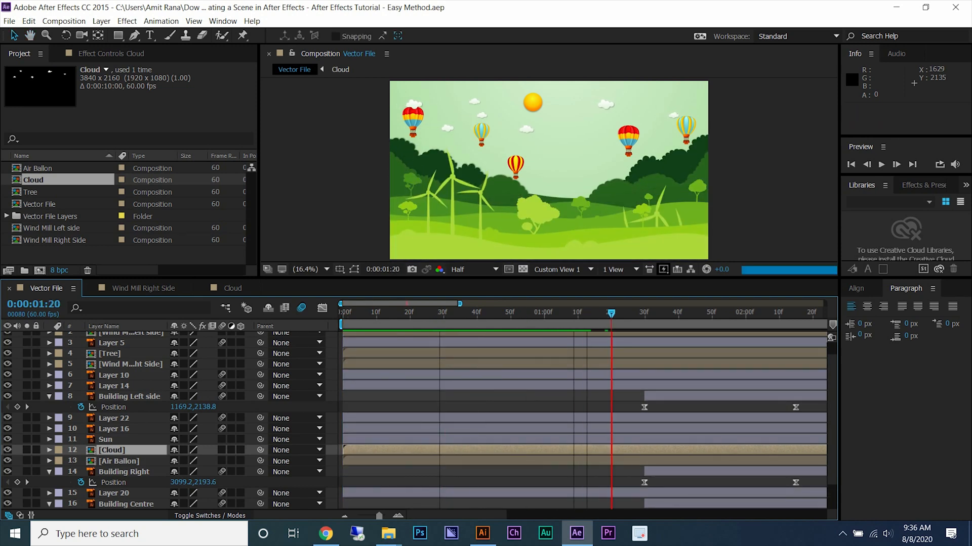
key("Page_Down")
key("Page_Down")
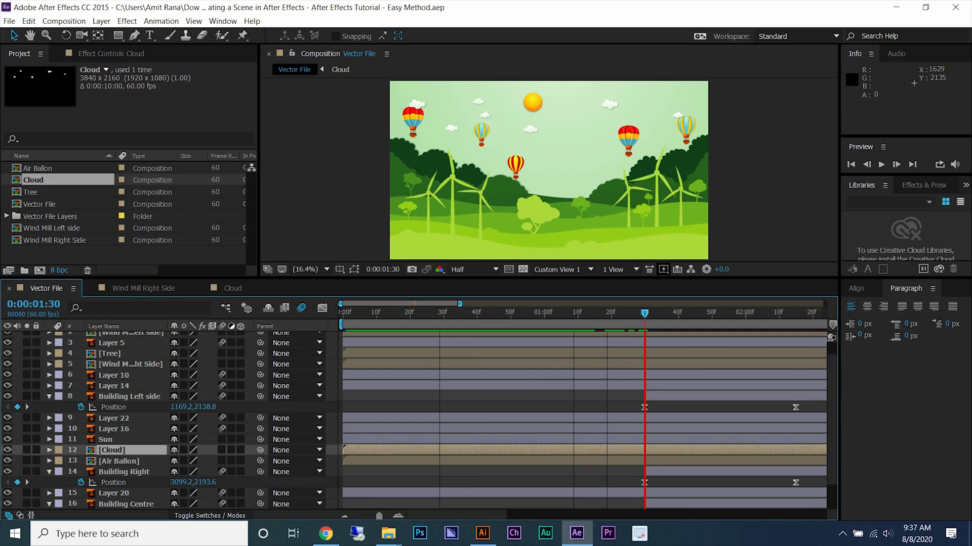
In the Air Ballon composition, add Position keyframes to all five balloon layers at 0:00:00:00 and apply Easy Ease to them.
double_click(118, 461)
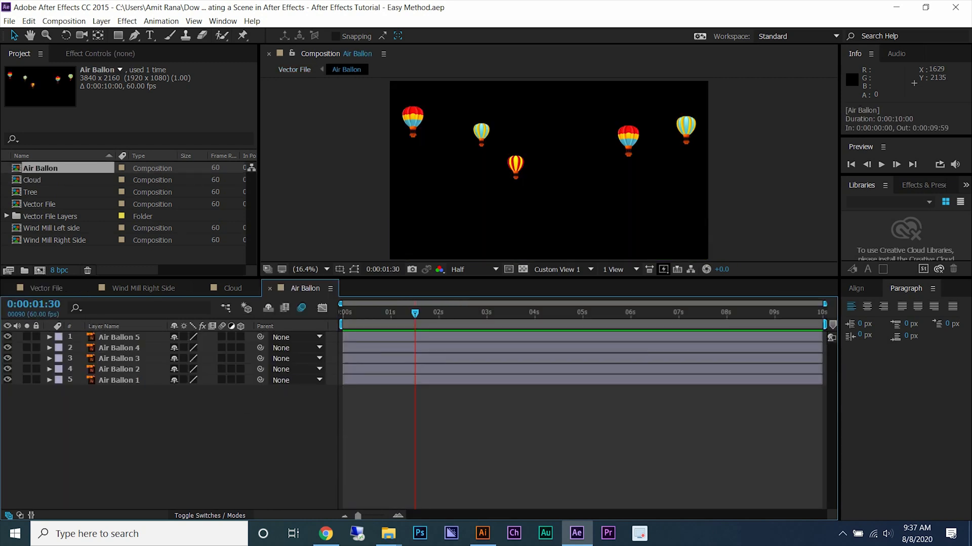
key("Home")
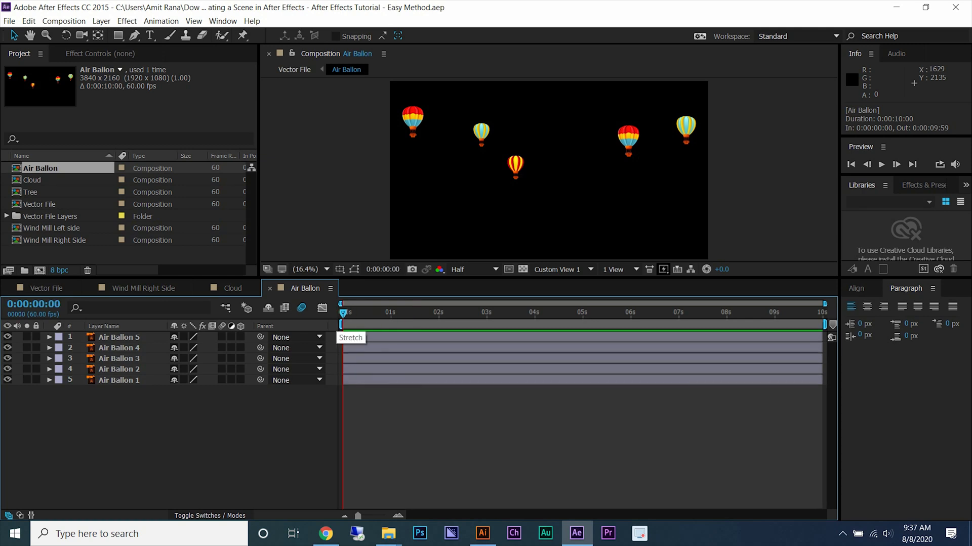
key("p")
left_click(81, 348)
key("ctrl+a")
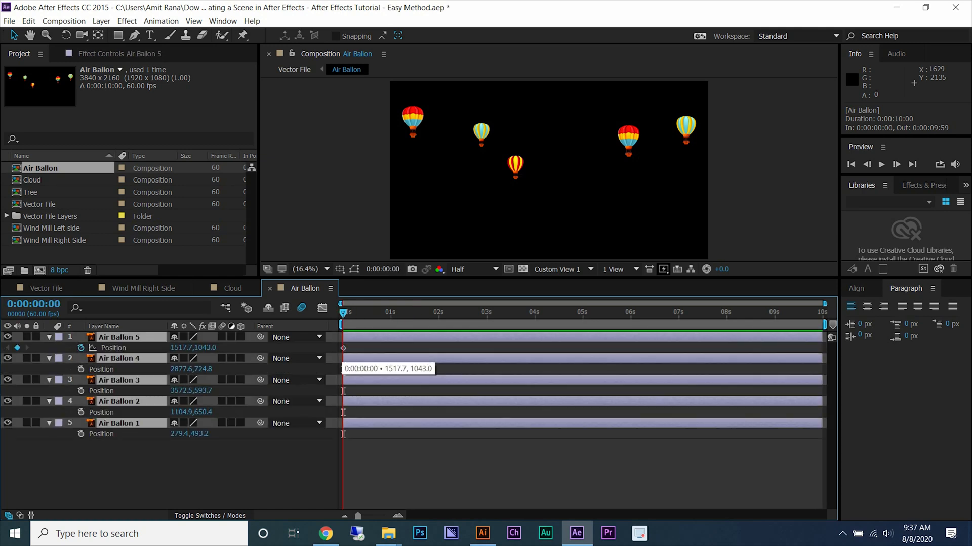
key("p")
key("p")
left_click(81, 369)
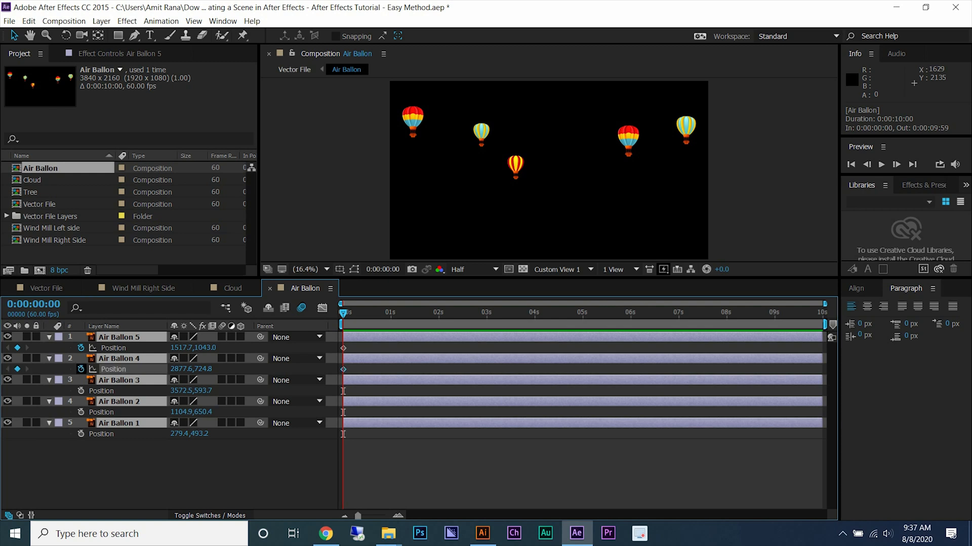
right_click(343, 348)
mouse_move(395, 483)
left_click(513, 410)
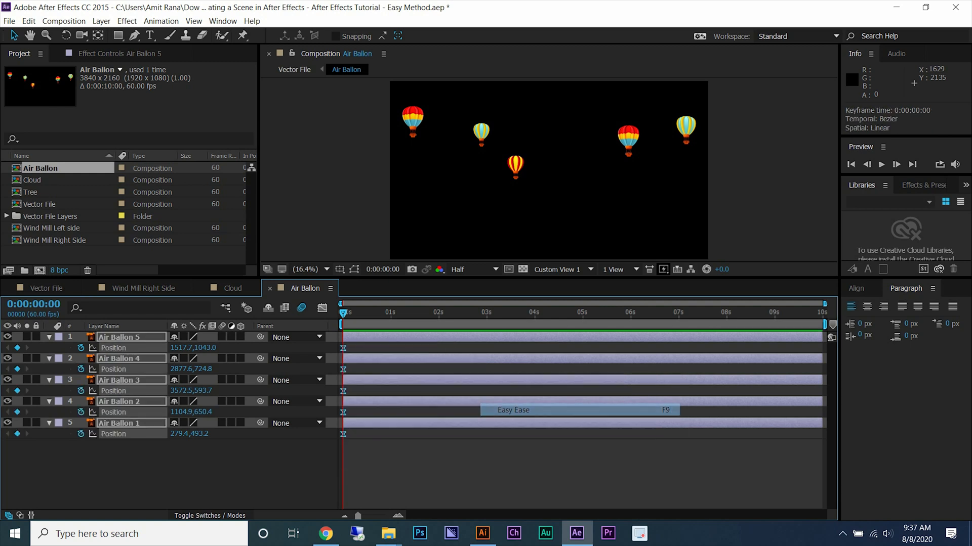
key("Left")
key("Left")
key("Left")
key("Left")
key("Left")
key("Left")
key("Left")
key("Left")
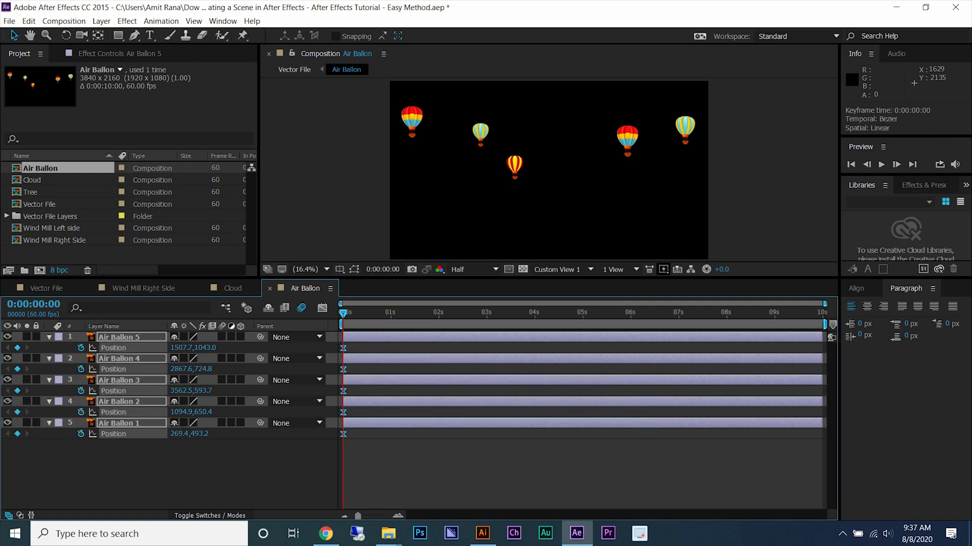
key("ctrl+z")
At 0:00:00:00, move the five balloons straight down out of frame, with Air Ballon 5 at Position 1517.7, 2908.0.
key("shift+Down")
key("shift+Down")
key("shift+Down")
key("shift+Down")
key("shift+Down")
key("shift+Down")
key("shift+Down")
key("shift+Down")
key("shift+Down")
key("shift+Down")
key("shift+Down")
key("shift+Down")
key("shift+Down")
key("shift+Down")
key("shift+Down")
key("shift+Down")
key("shift+Down")
key("shift+Down")
key("shift+Down")
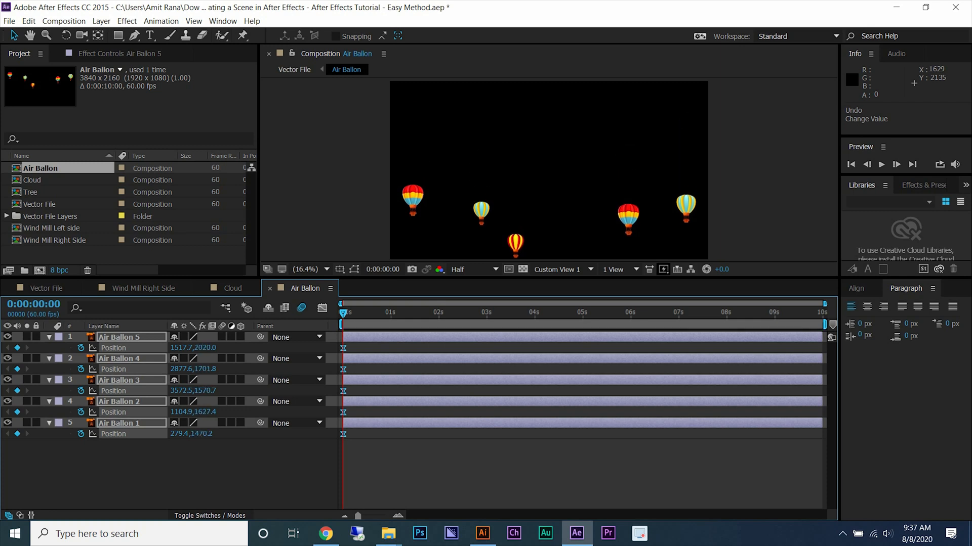
key("shift+Down")
key("shift+Down")
key("shift+Down")
key("shift+Down")
key("shift+Down")
key("shift+Down")
key("shift+Down")
key("shift+Down")
key("shift+Down")
key("shift+Down")
key("shift+Down")
key("shift+Down")
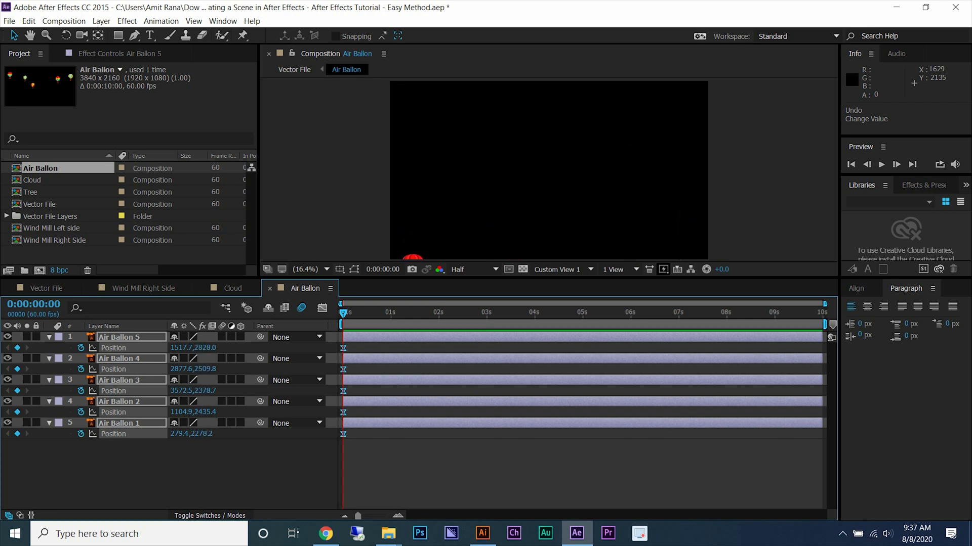
At 0:00:09:59, raise all five balloons together into the upper sky, with Air Ballon 5 at Position 1481.1, 786.7.
left_click(913, 164)
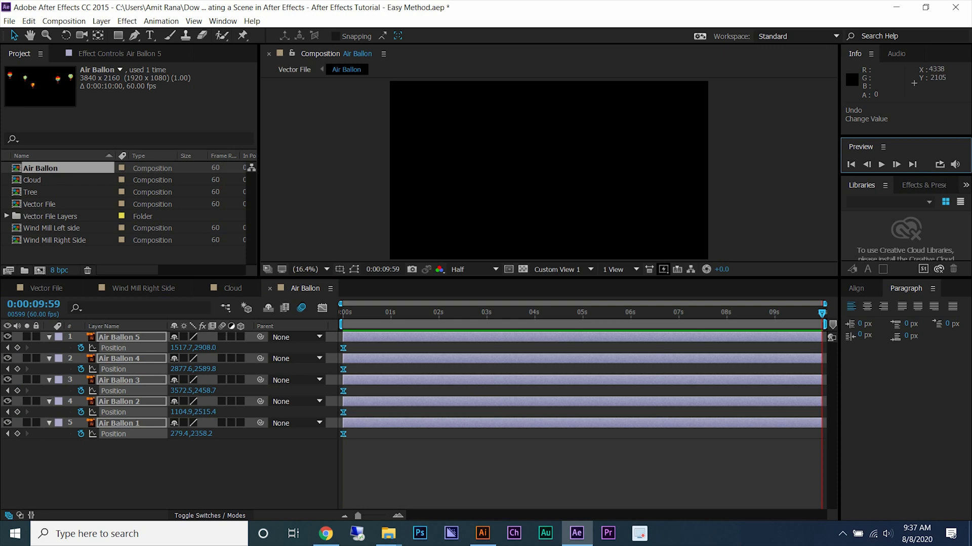
key("shift+Up")
key("shift+Up")
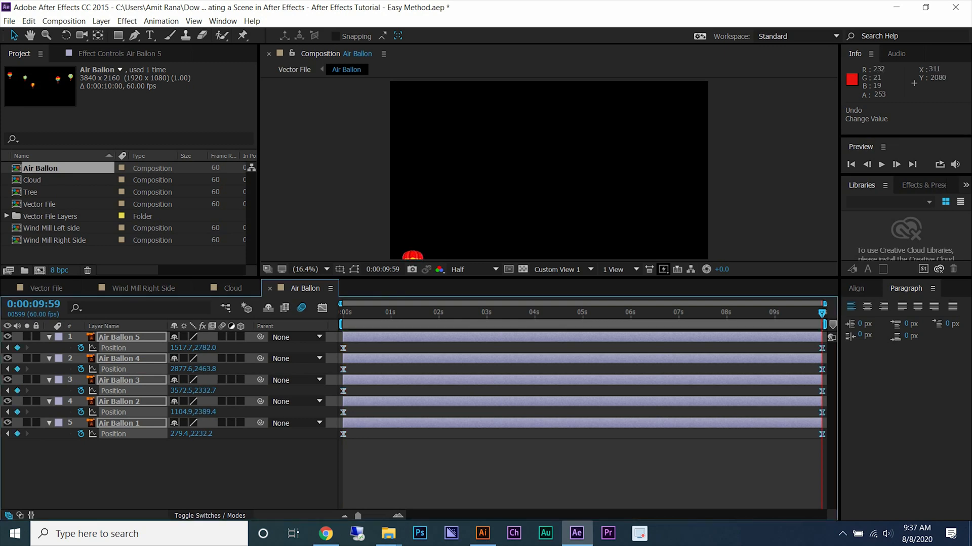
left_click_drag(416, 252, 412, 215)
key("ctrl+z")
left_click_drag(415, 256, 412, 90)
left_click(202, 470)
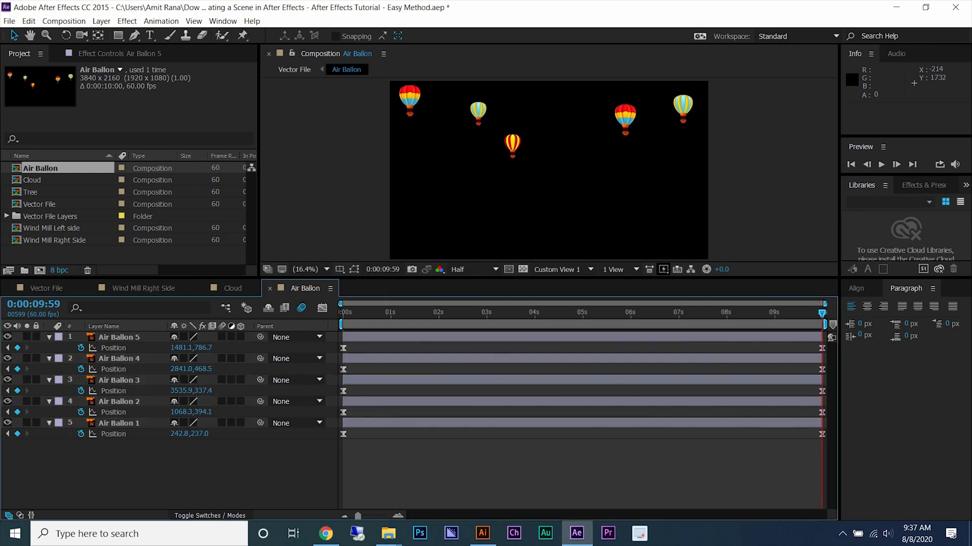
Move Air Ballon 5's end position at 0:00:09:59 to 1963.1, 359.6 and preview the balloons' rise from the start.
left_click(119, 337)
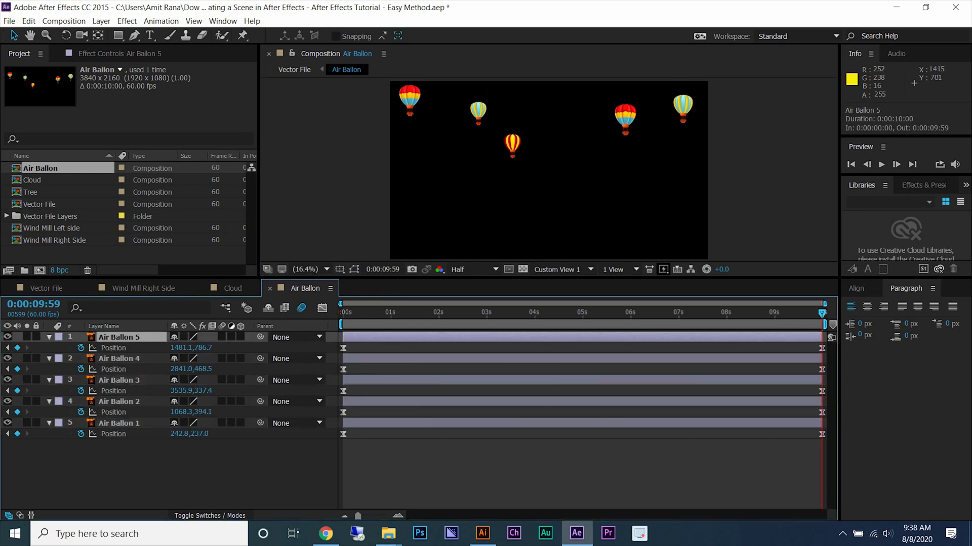
left_click_drag(511, 143, 551, 108)
left_click(851, 165)
key("space")
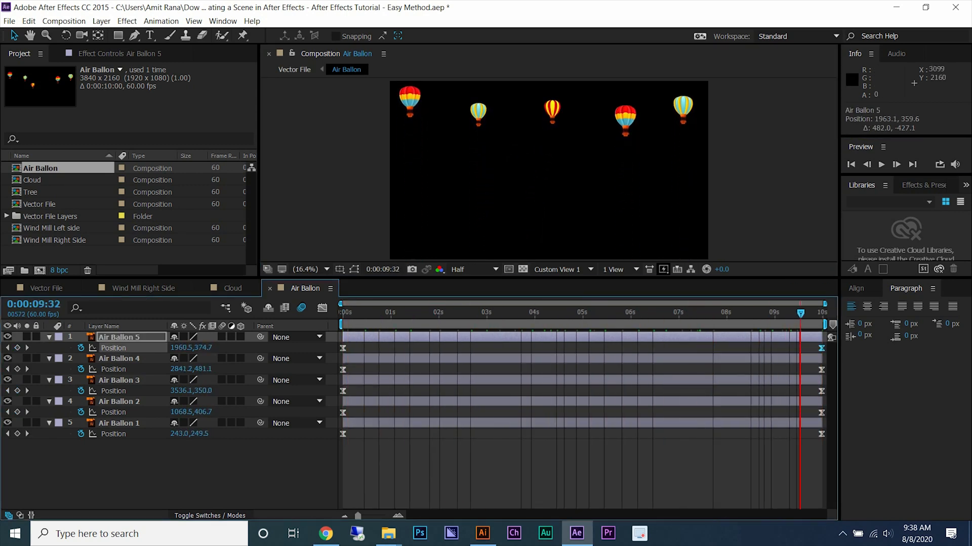
At 0:00:09:59, move Air Ballon 1 to 1097.0, 334.6; 2 to 256.7, 272.1; 3 to 3261.4, 386.2; 4 to 1870.9, 511.2; 5 to 2494.0, 396.2.
mouse_move(412, 99)
left_mouse_down()
mouse_move(465, 97)
mouse_move(480, 111)
mouse_move(412, 101)
left_mouse_up()
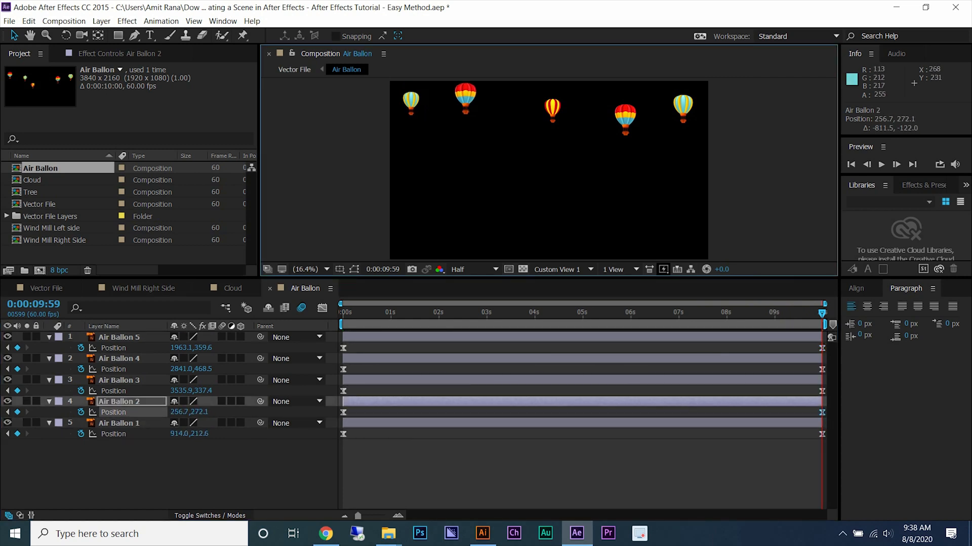
left_click_drag(626, 115, 596, 110)
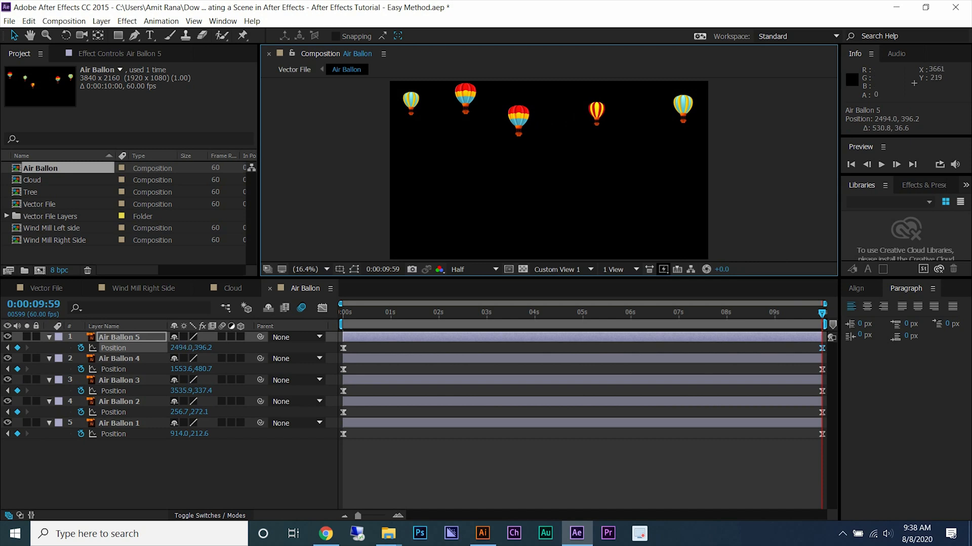
left_click_drag(683, 103, 641, 111)
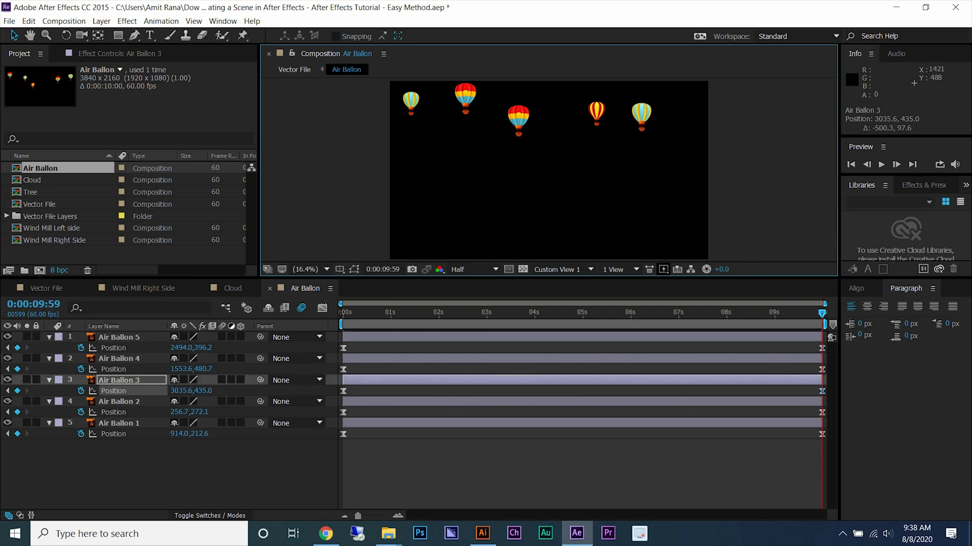
left_click_drag(514, 118, 541, 121)
left_click_drag(465, 99, 480, 109)
left_click_drag(642, 113, 660, 108)
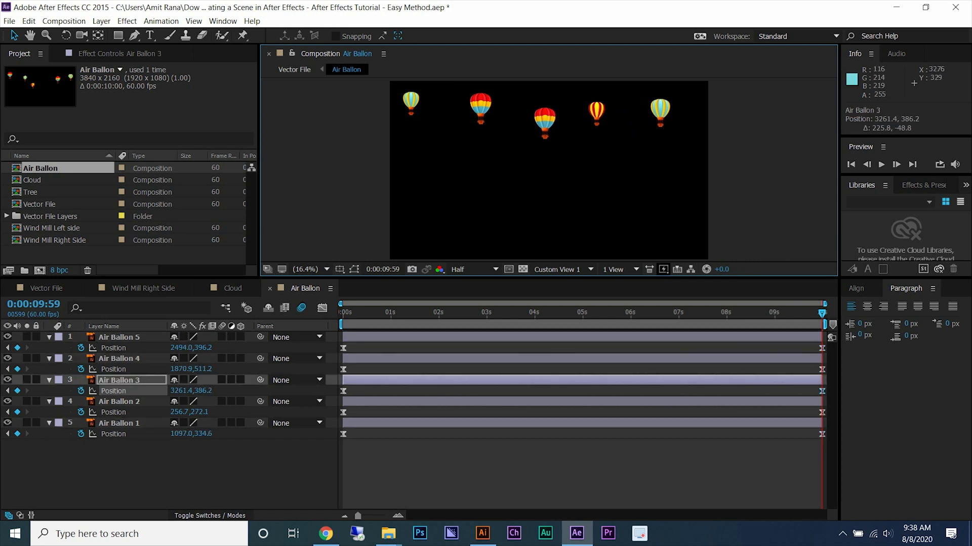
Preview the rearranged balloons' rise in the Air Ballon composition and save the project.
key("space")
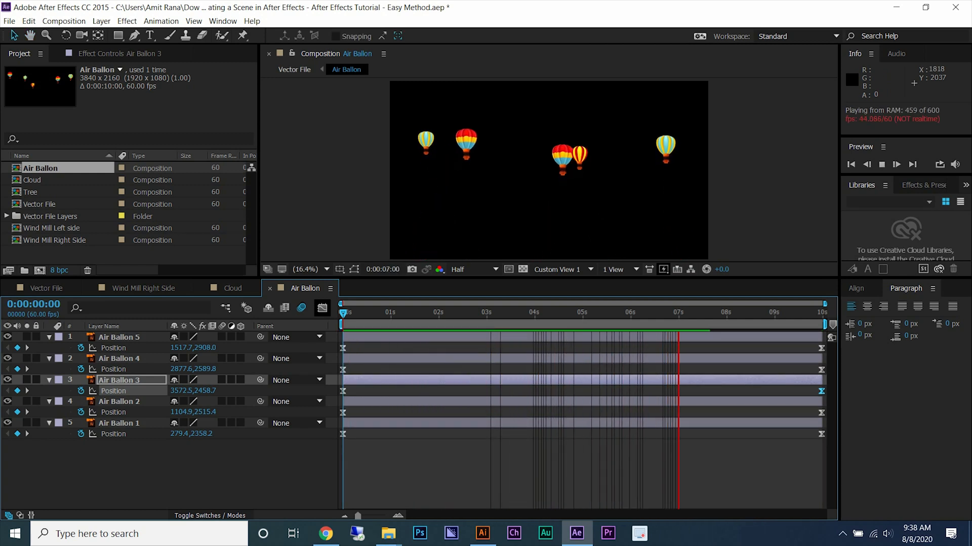
key("space")
key("ctrl+s")
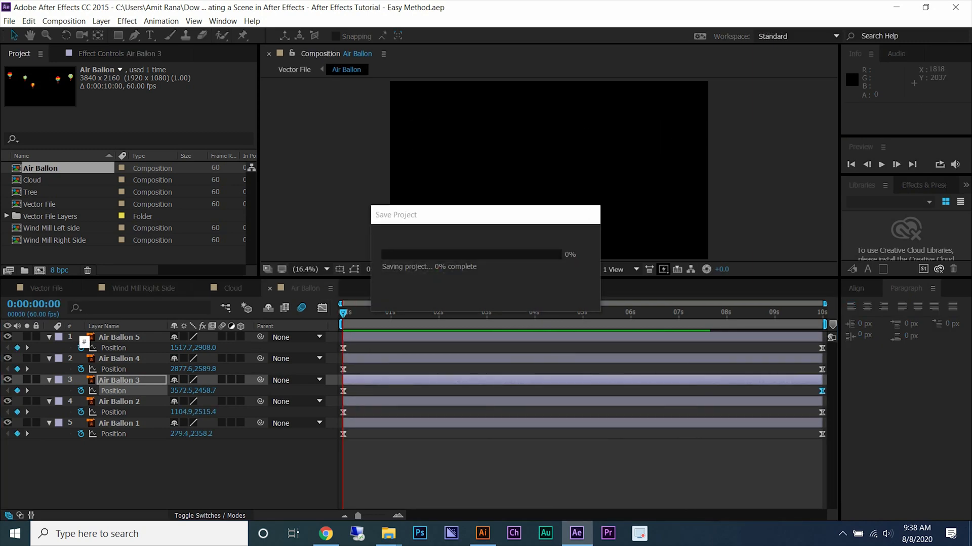
Return to the Vector File composition, preview it briefly, and move the current time to 0:00:01:30.
left_click(46, 288)
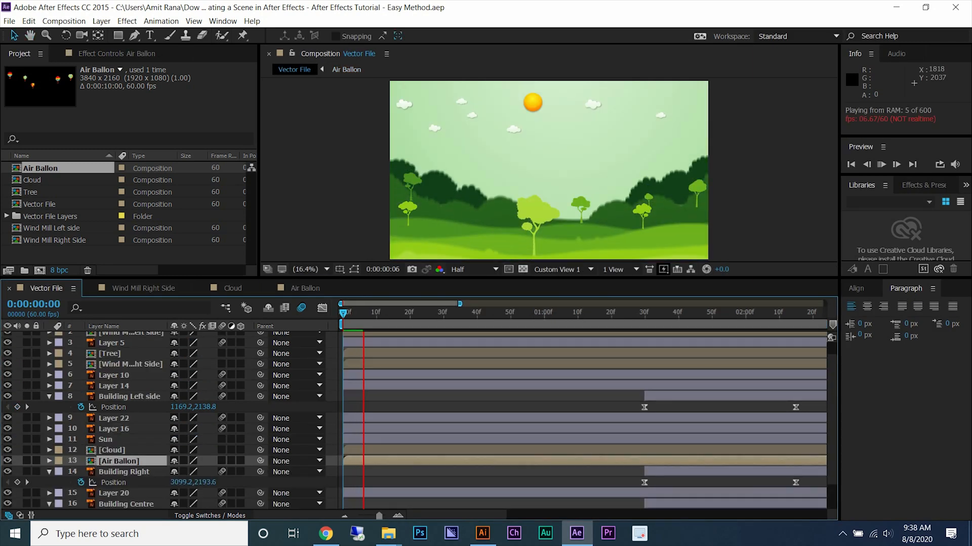
key("space")
left_click_drag(343, 313, 644, 313)
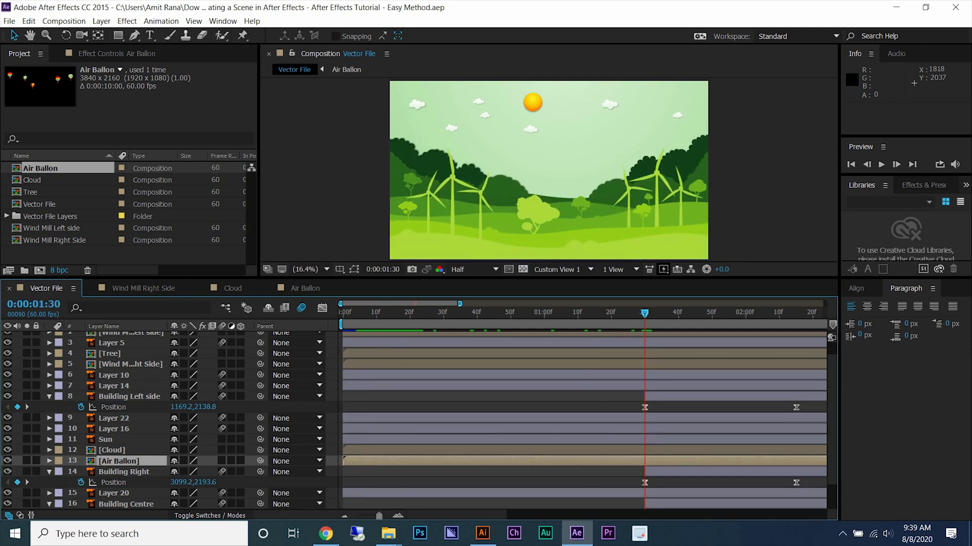
Add a Position keyframe to the Sun layer at 0:00:00:00 and apply Easy Ease to it.
left_click(105, 439)
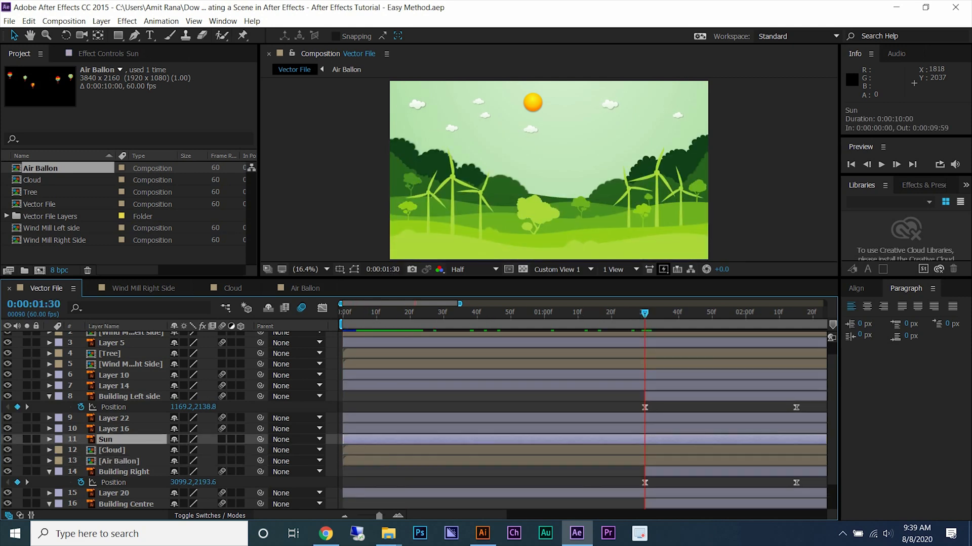
key("Home")
key("p")
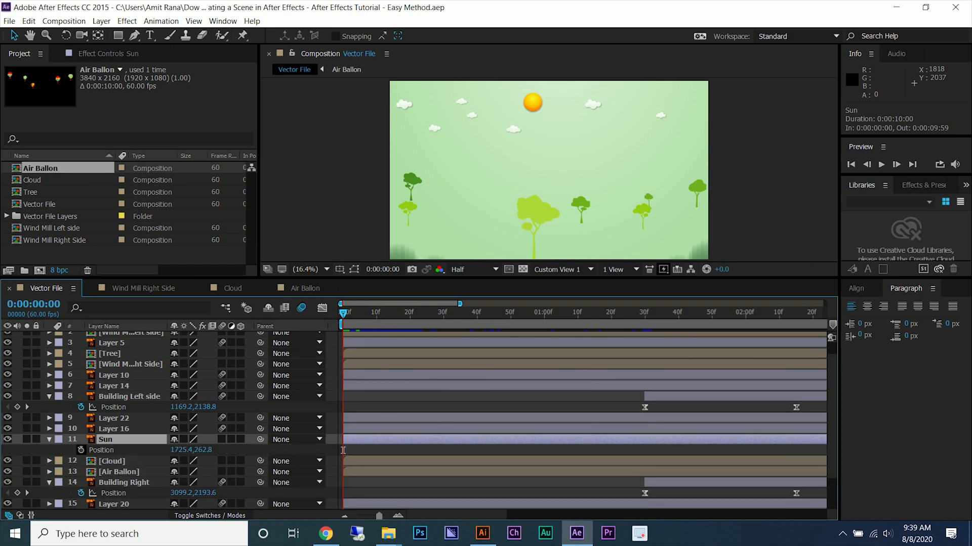
left_click(343, 449)
right_click(343, 450)
mouse_move(400, 501)
left_click(556, 523)
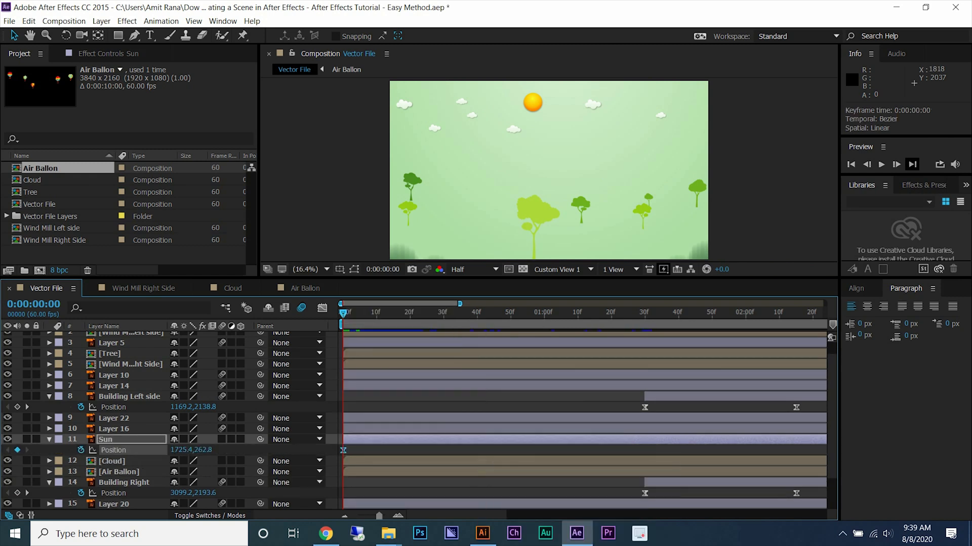
At 0:00:09:59, set the Sun's X position to 2156.4, reorder its layer to between Layer 19 and BG, and raise it slightly.
left_click(912, 164)
left_click_drag(180, 450, 202, 450)
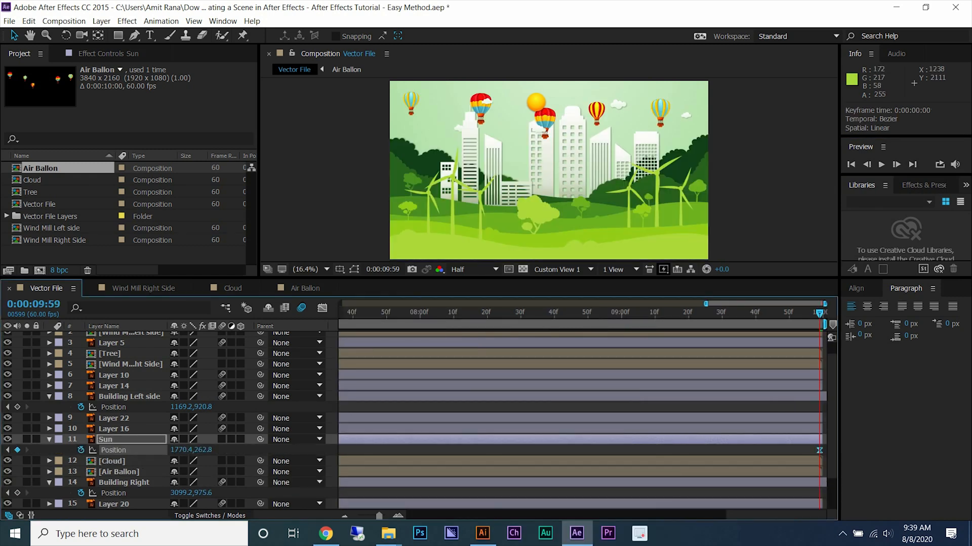
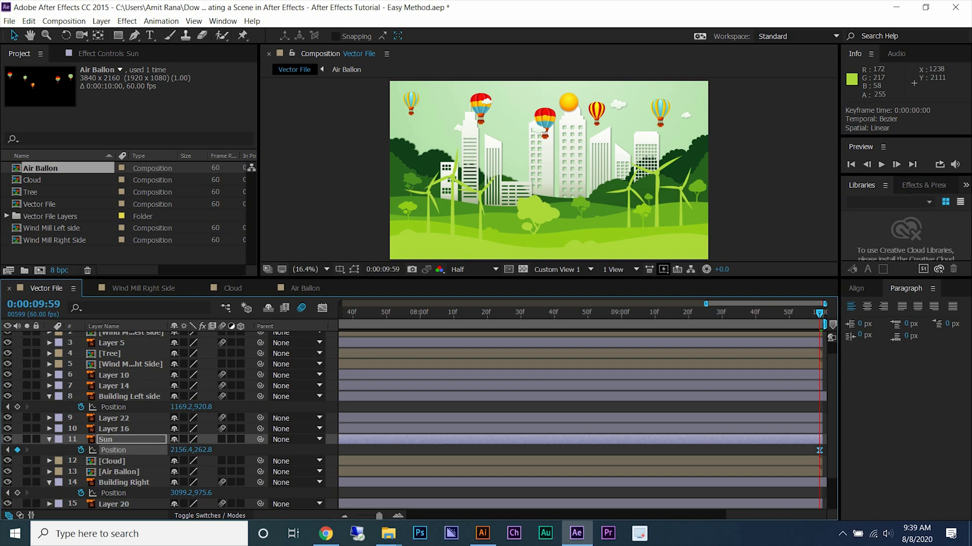
left_click_drag(131, 439, 131, 498)
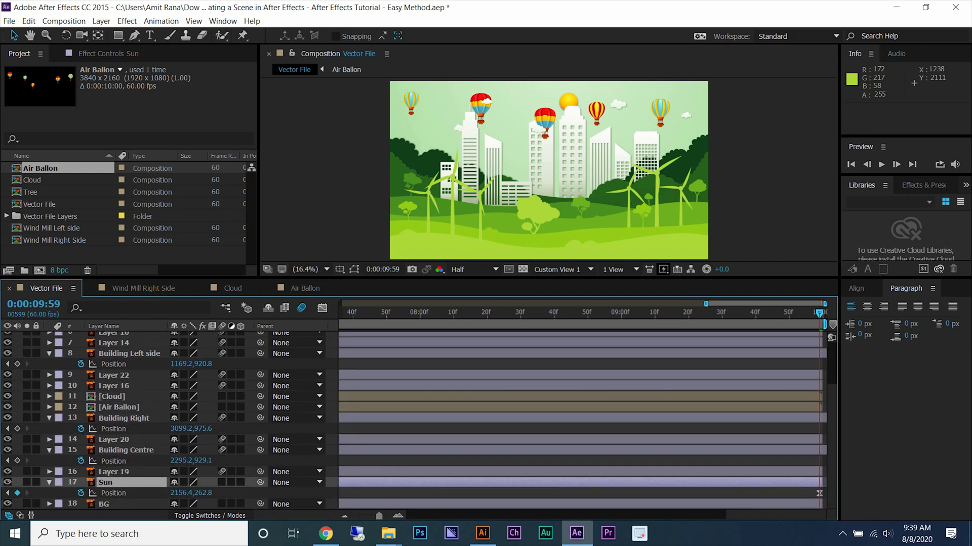
left_click_drag(203, 493, 192, 493)
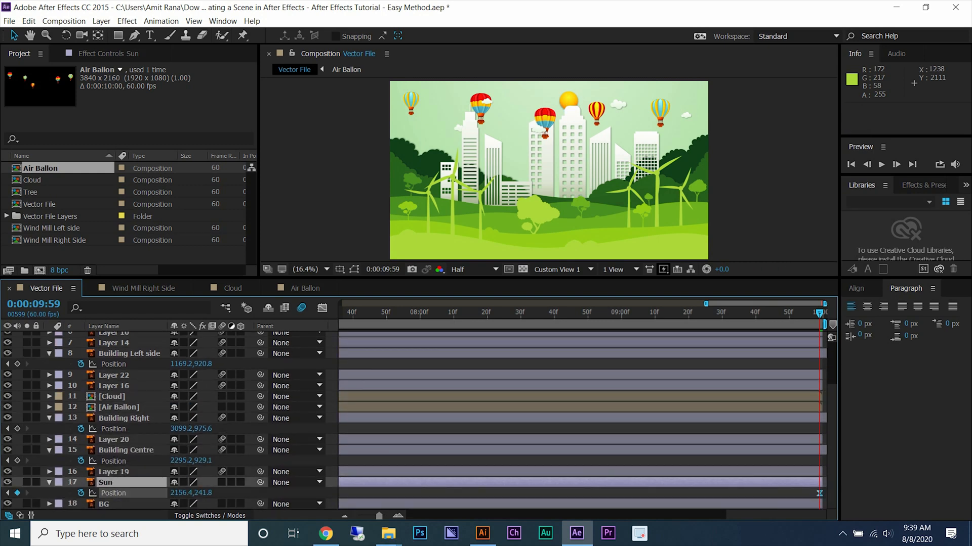
key("Return")
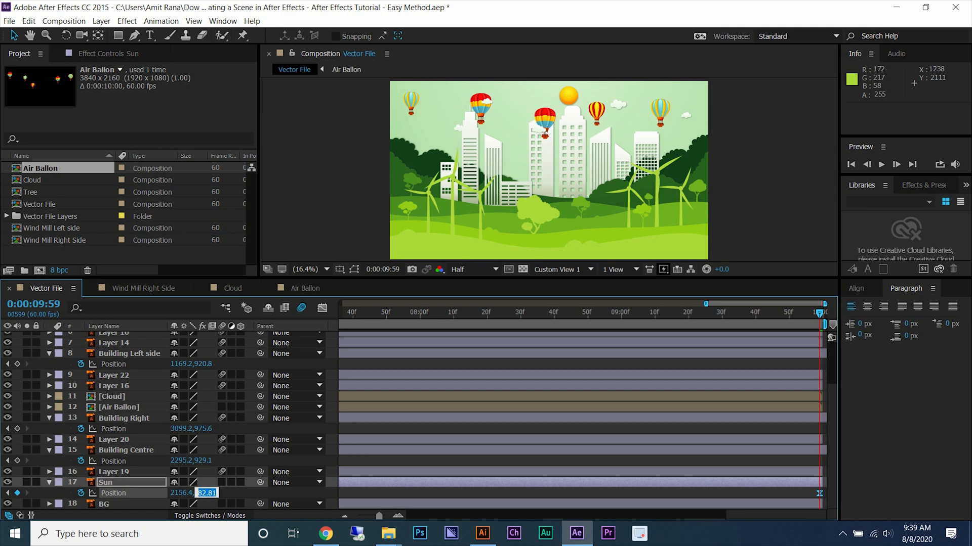
Move the Sun's starting position at 0:00:00:00 to 1353.2, 403.1, set the current time to 0:00:01:30, and save the project.
key("Home")
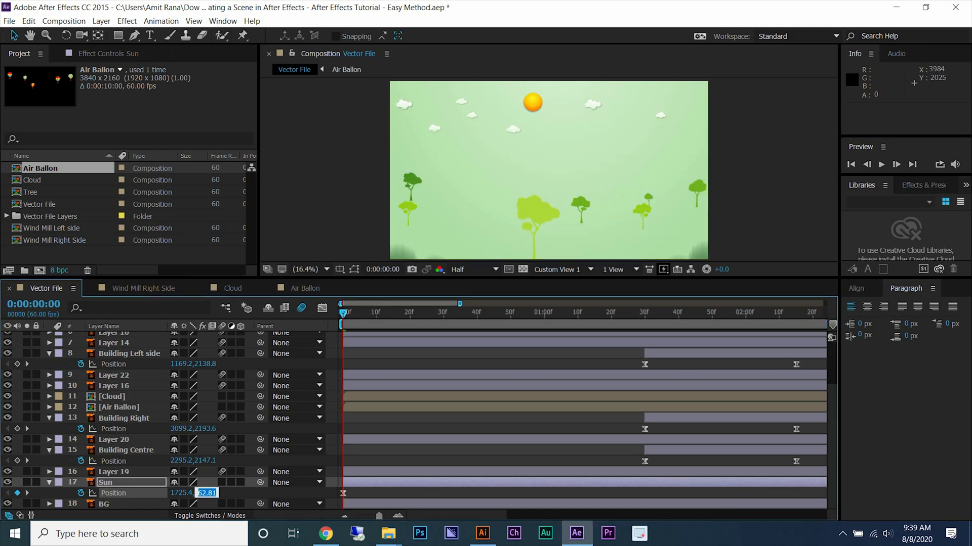
left_click_drag(532, 102, 502, 111)
left_click(644, 312)
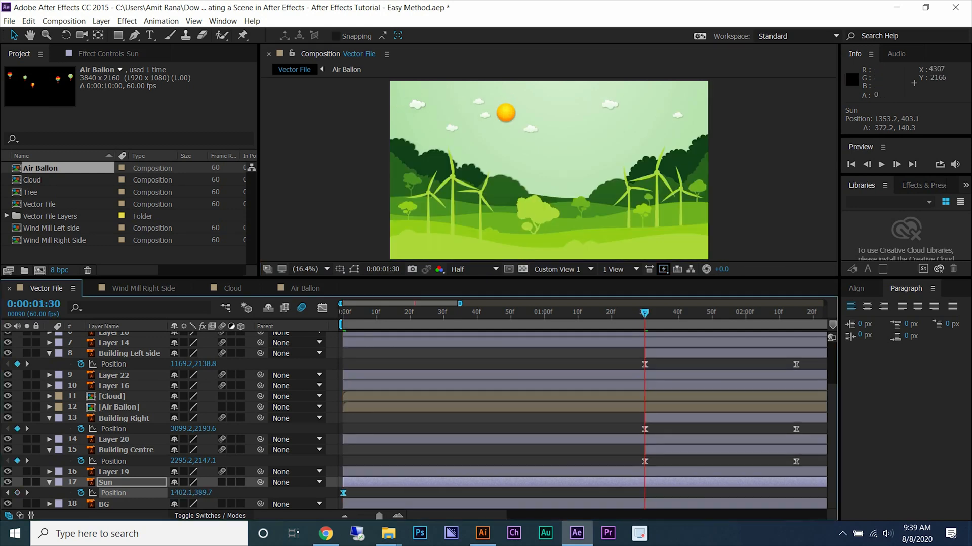
key("ctrl+s")
left_click(112, 397)
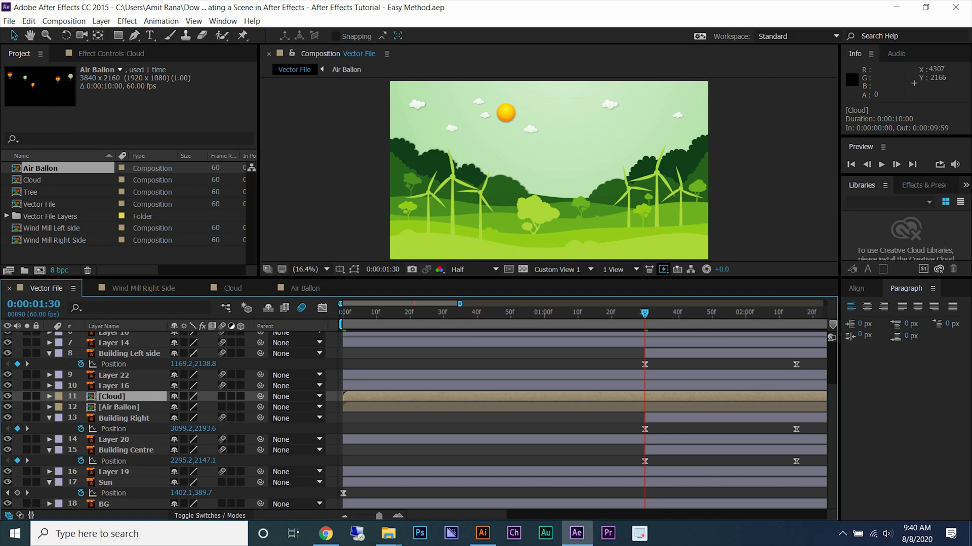
key("space")
key("space")
left_click(119, 407)
In the Tree composition, trim all seven Tree layers to start at 0:00:01:30 and add Easy Ease Position keyframes there.
scroll(118, 407, "up", 2)
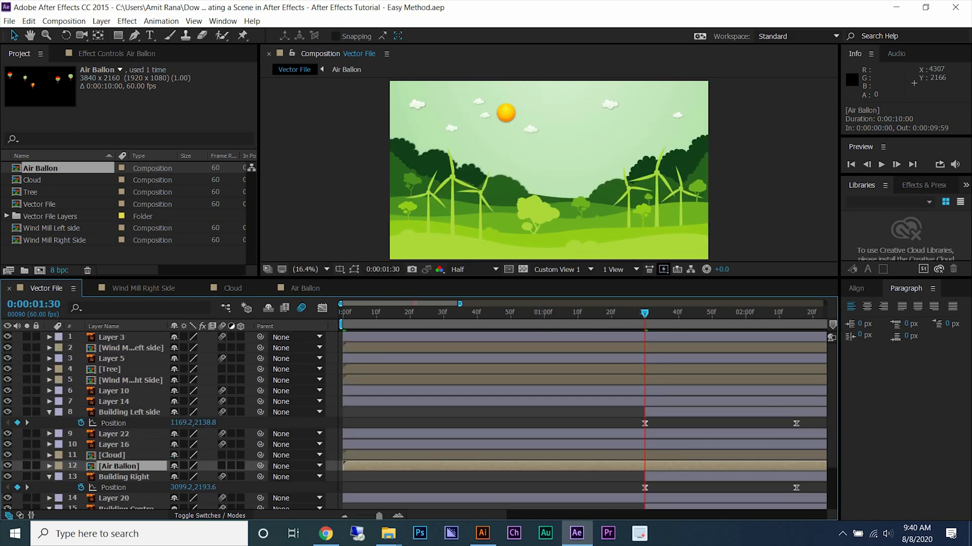
double_click(112, 370)
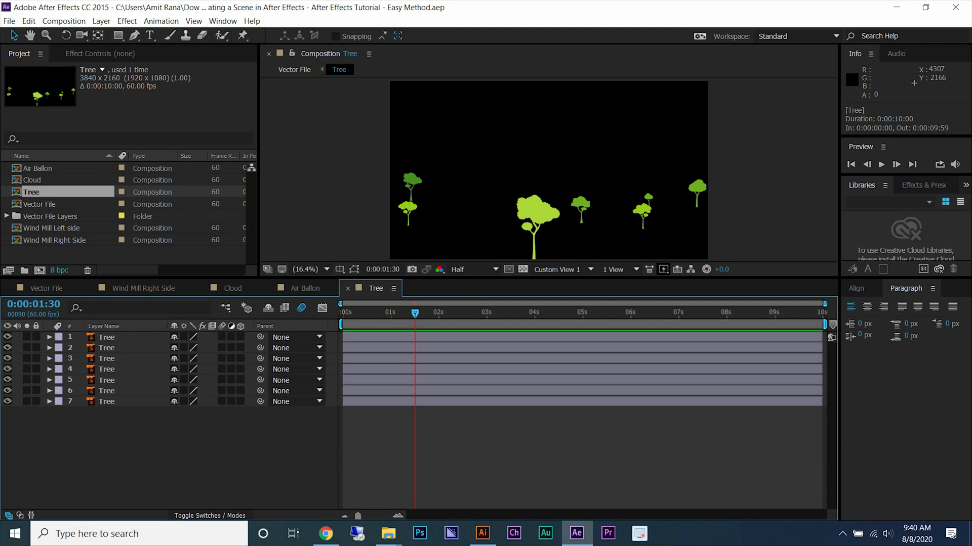
key("ctrl+a")
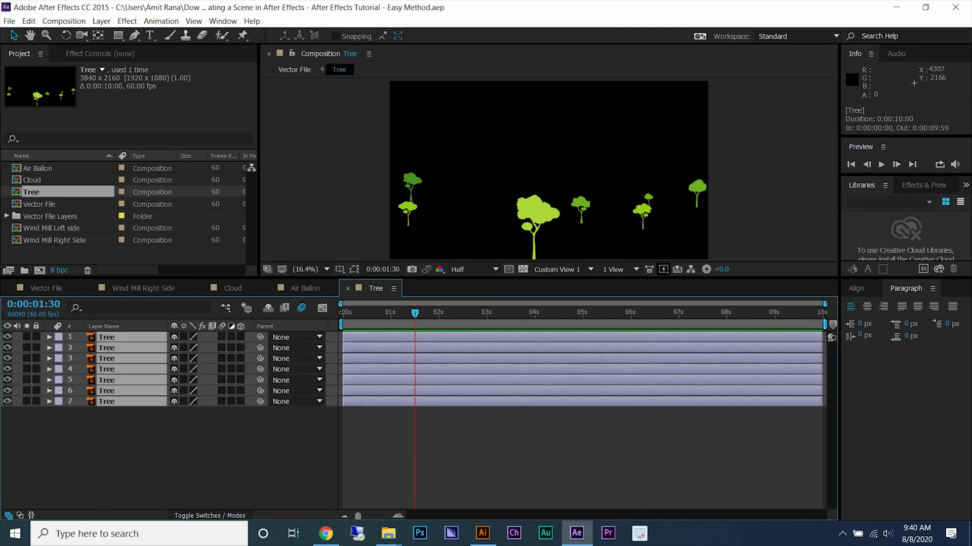
key("alt+bracketleft")
key("alt+shift+p")
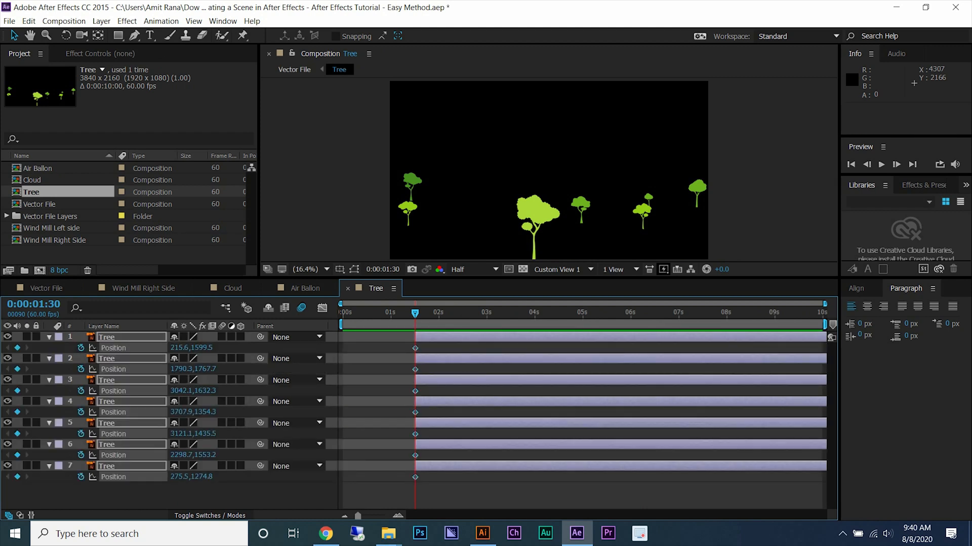
right_click(415, 347)
mouse_move(483, 481)
left_click(582, 409)
Add Position keyframes for all trees at 0:00:03:00 and lower their 0:00:01:30 positions by 1070 px, below the frame.
left_click(455, 313)
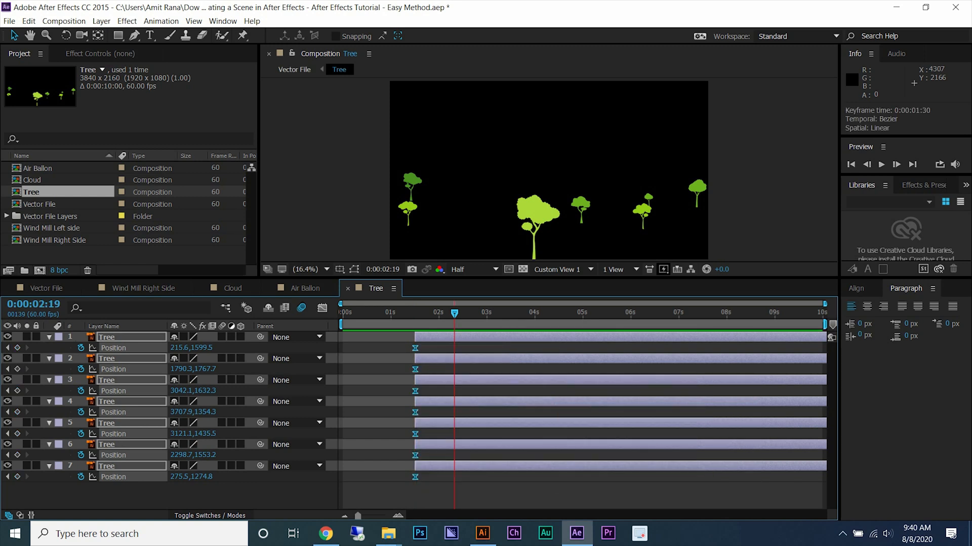
left_click_drag(454, 313, 486, 313)
key("j")
left_click_drag(205, 348, 716, 348)
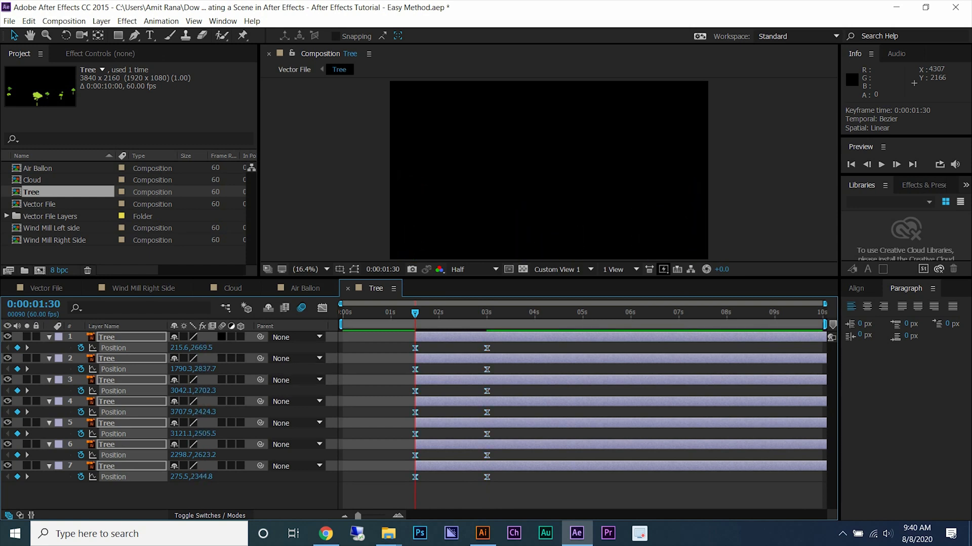
Reshape every tree's Position speed curve in the Graph Editor so the rise starts fast and eases out gradually into the end keyframe.
left_click(322, 307)
left_click_drag(474, 478, 451, 477)
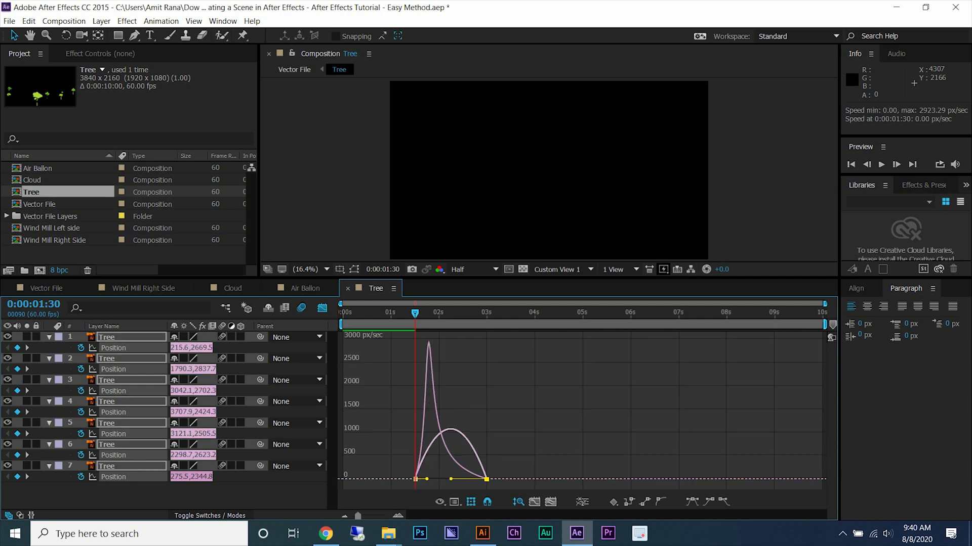
scroll(471, 446, "up", 2)
left_click(493, 425)
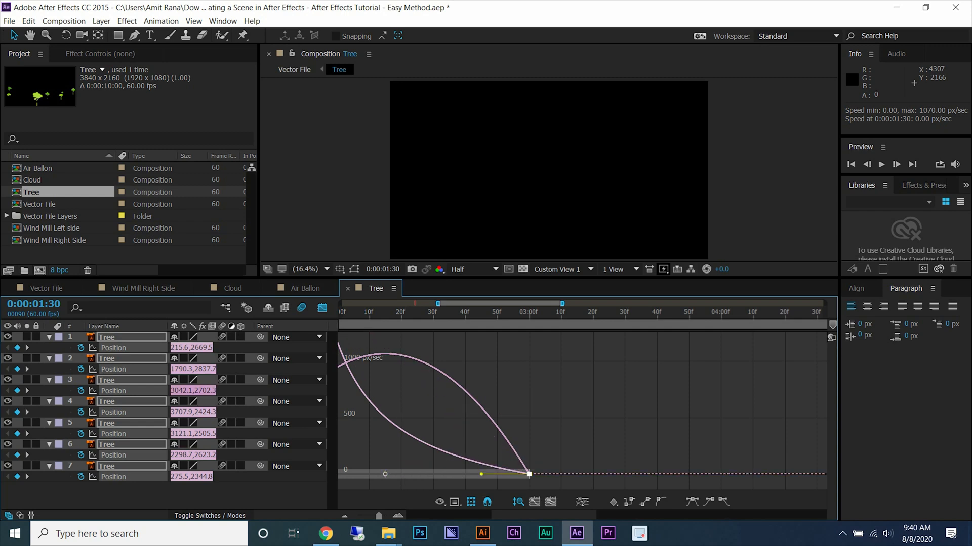
left_click_drag(481, 474, 385, 474)
left_click(485, 414)
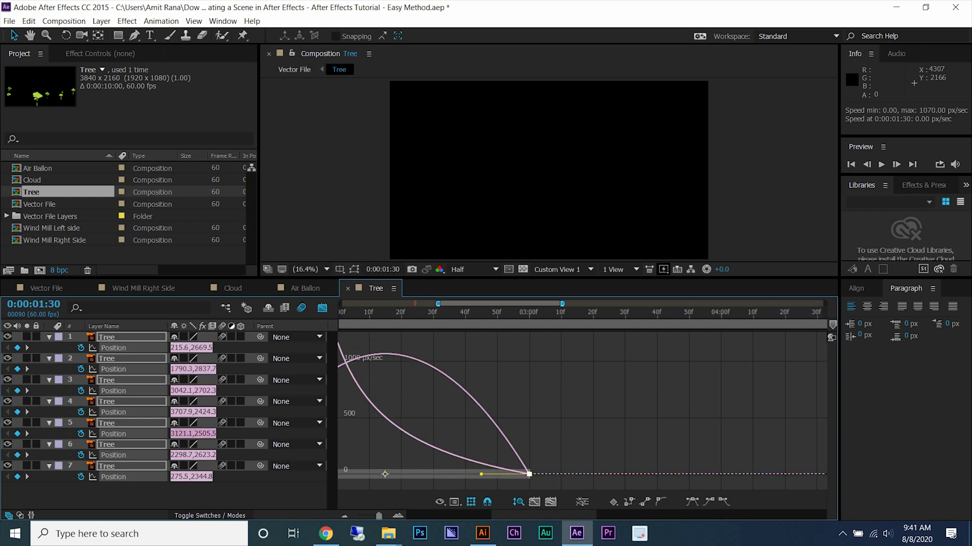
left_click_drag(482, 475, 385, 474)
left_click_drag(481, 474, 385, 474)
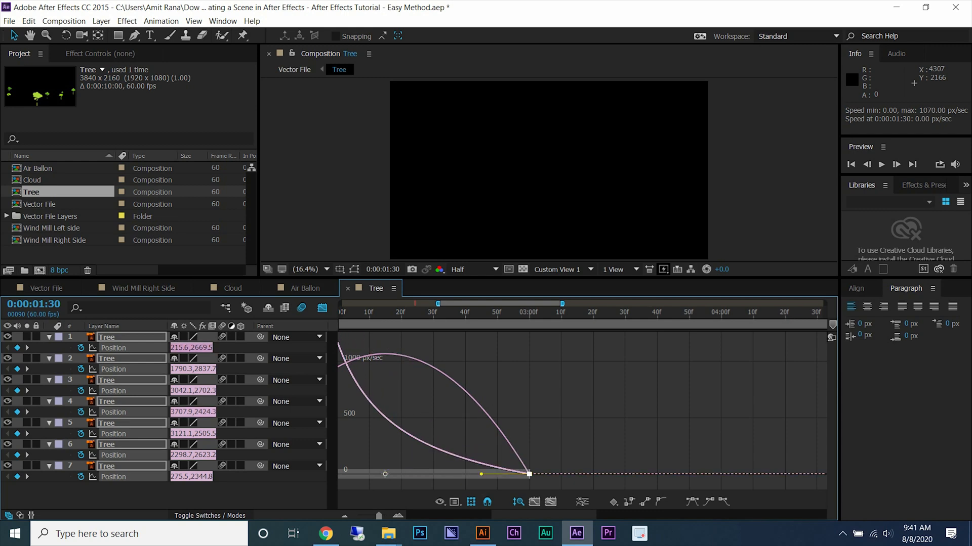
left_click_drag(482, 474, 382, 474)
left_click(321, 307)
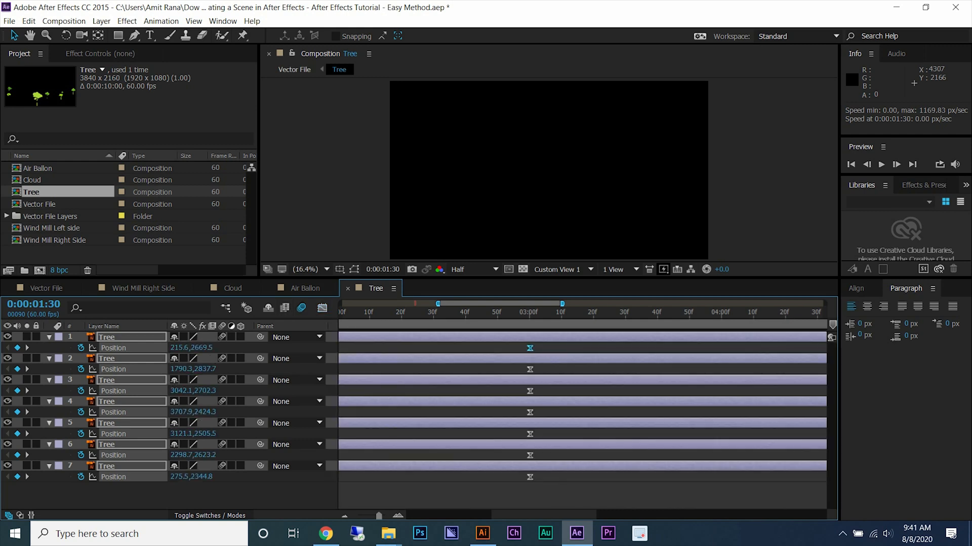
Shorten the first Tree layer's rise by moving its end Position keyframe to 0:00:02:20.
left_click(380, 495)
left_click_drag(379, 515, 355, 516)
left_click_drag(415, 312, 456, 313)
key("ctrl+a")
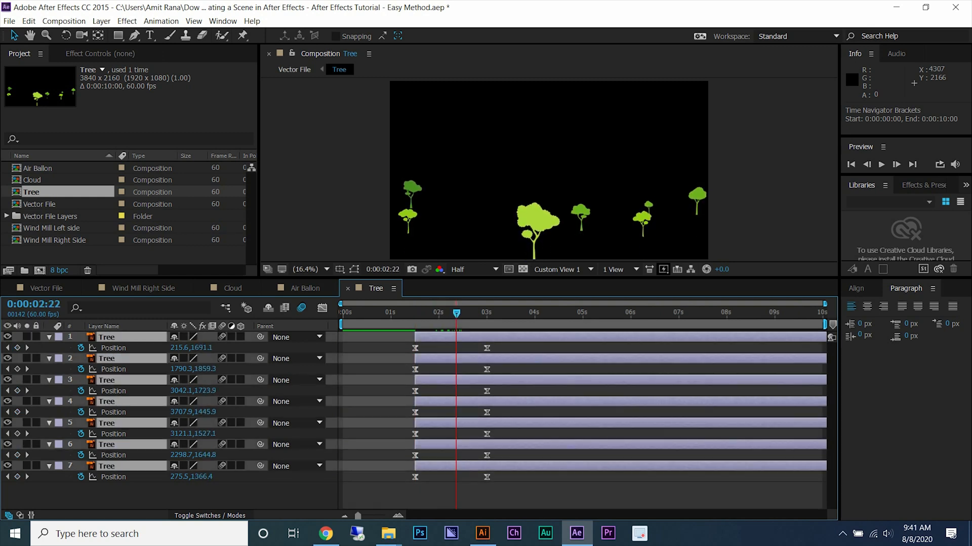
left_click_drag(487, 347, 456, 347)
key("=")
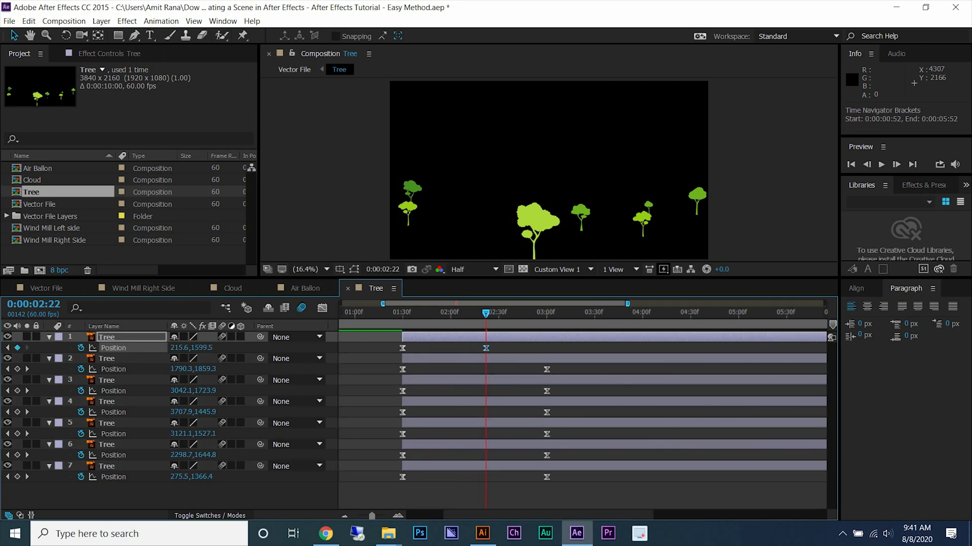
mouse_move(477, 312)
left_mouse_down()
mouse_move(460, 313)
mouse_move(486, 313)
mouse_move(441, 312)
mouse_move(498, 313)
mouse_move(485, 312)
left_mouse_up()
key("=")
scroll(492, 319, "up", 3)
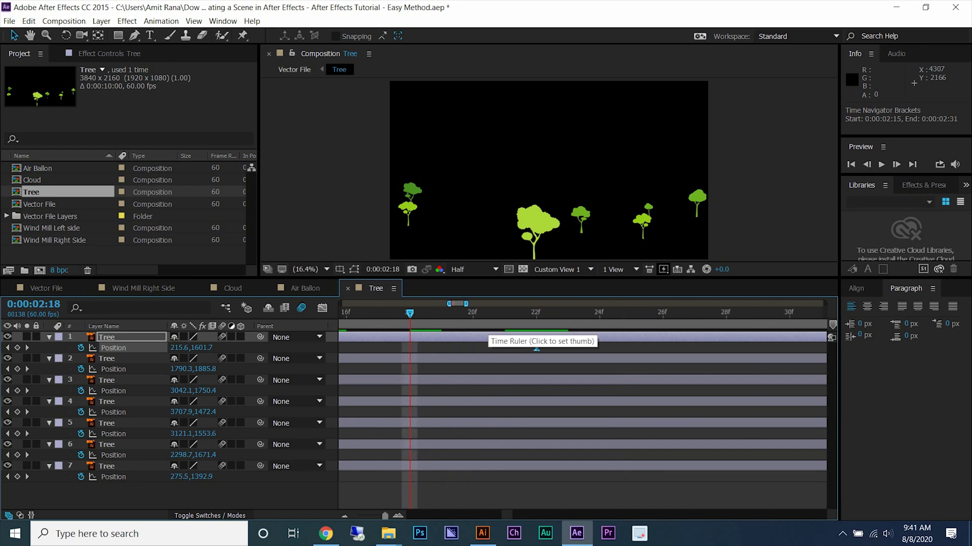
left_click(487, 319)
left_click_drag(536, 348, 505, 348)
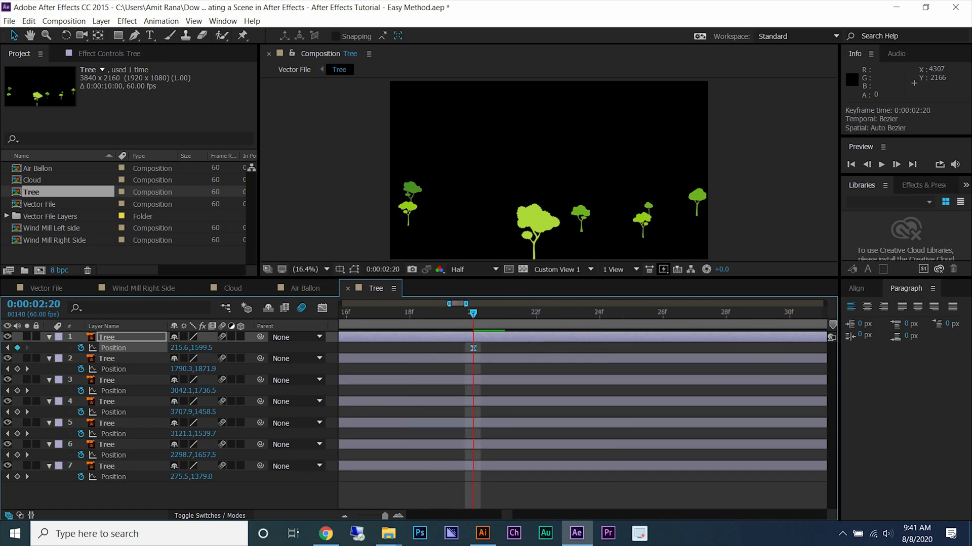
Align the end Position keyframes of Tree layers 2 through 7 with the current time, 0:00:02:20.
key("minus")
key("minus")
key("minus")
key("minus")
left_click_drag(589, 370, 510, 369)
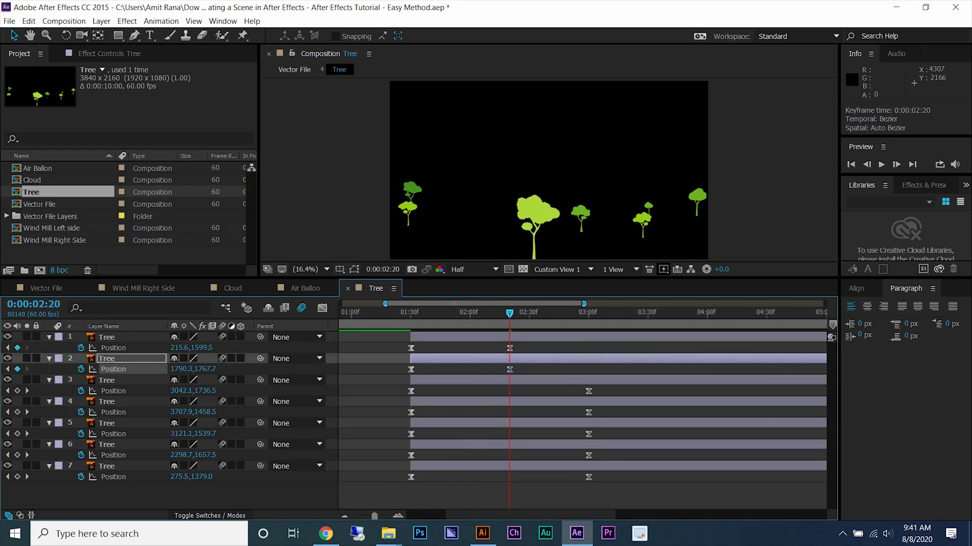
left_click_drag(589, 391, 510, 391)
left_click_drag(589, 412, 510, 413)
left_click_drag(588, 435, 510, 455)
left_click_drag(589, 477, 509, 477)
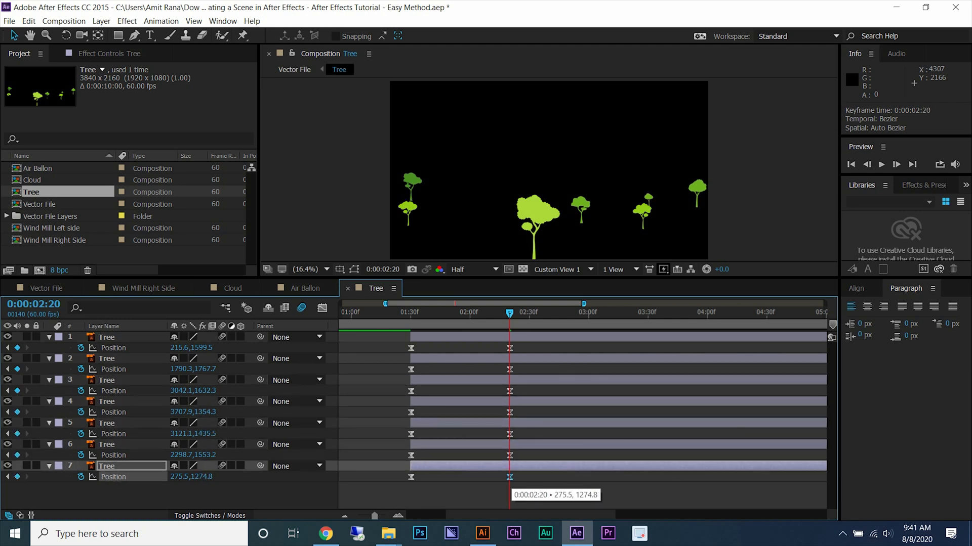
Delay Tree layer 2's Position keyframe pair to start at 0:00:01:59, layer 3's at 0:00:02:20, and layer 4's at layer 2's end keyframe.
left_click(411, 369)
left_click_drag(410, 369, 468, 370)
left_click(411, 391)
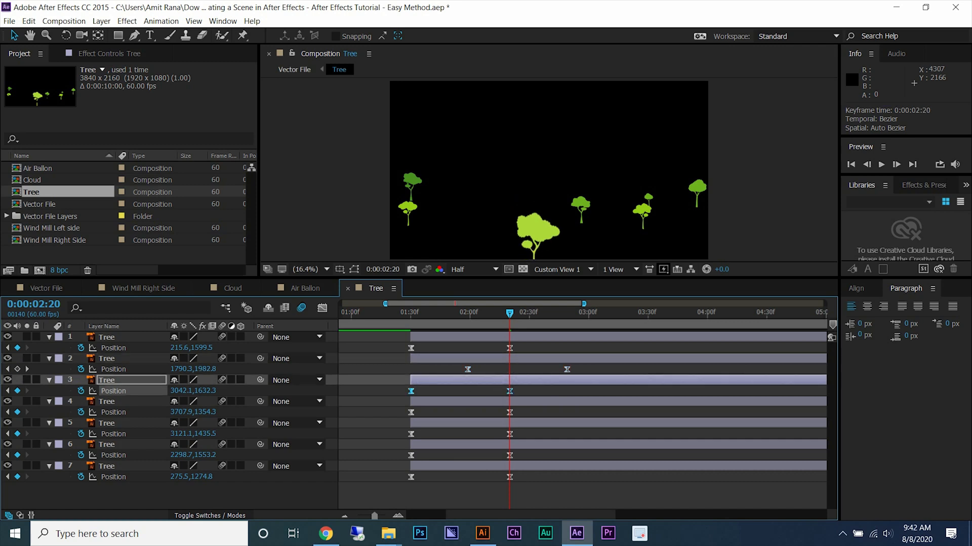
left_click(410, 413)
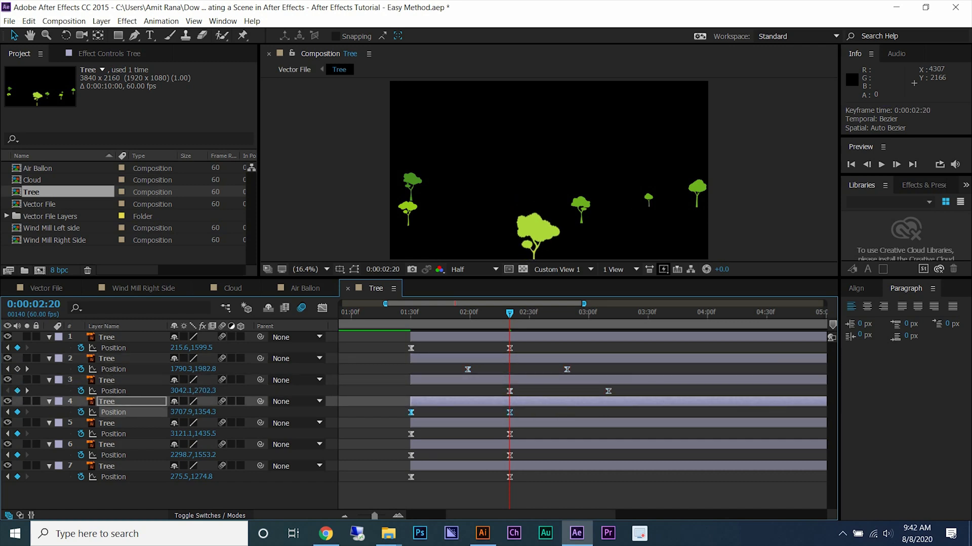
left_click_drag(509, 412, 567, 413)
Delay the Position keyframe pairs of Tree layers 5, 6 and 7 to start at the end keyframes of layers 3, 4 and 5.
left_click(410, 433)
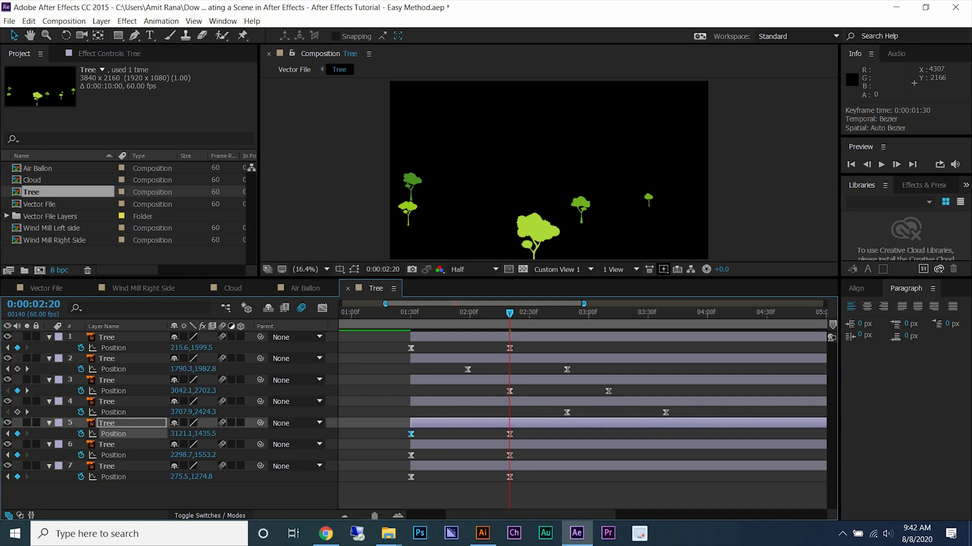
left_click_drag(411, 434, 609, 433)
left_click(410, 456)
left_click_drag(543, 456, 666, 455)
left_click(510, 477)
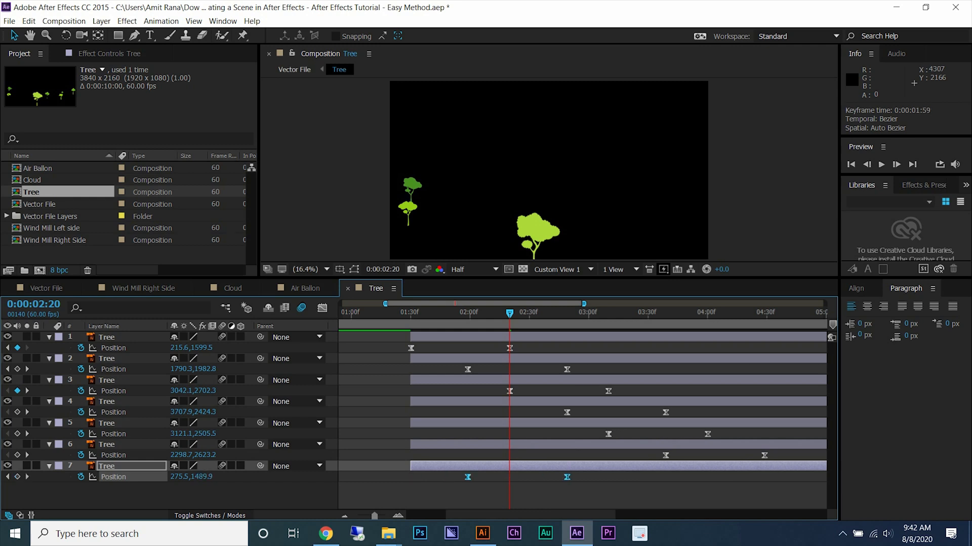
left_click_drag(467, 477, 523, 477)
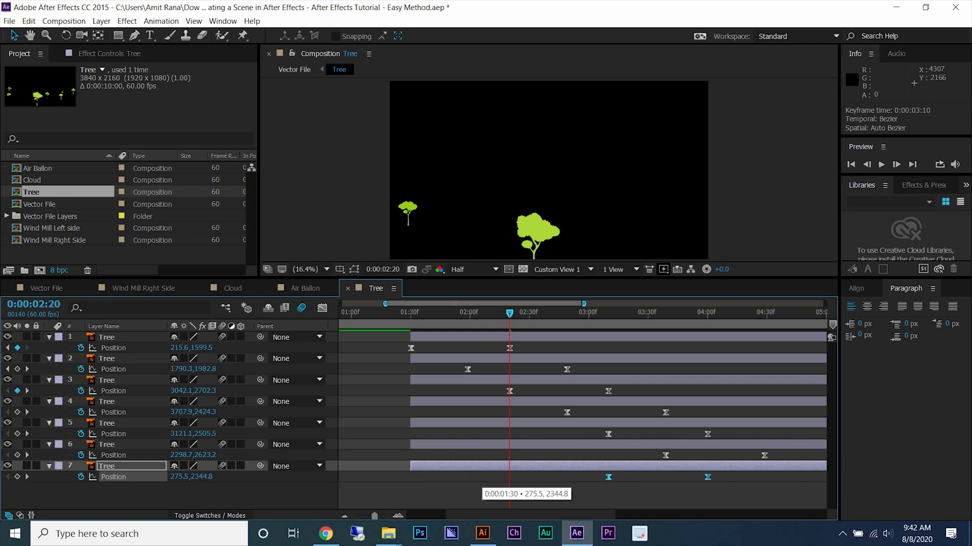
left_click_drag(608, 477, 707, 477)
Preview the staggered tree rise from 0:00:01:27, save the project, and return to the Vector File composition.
left_click(404, 326)
key("space")
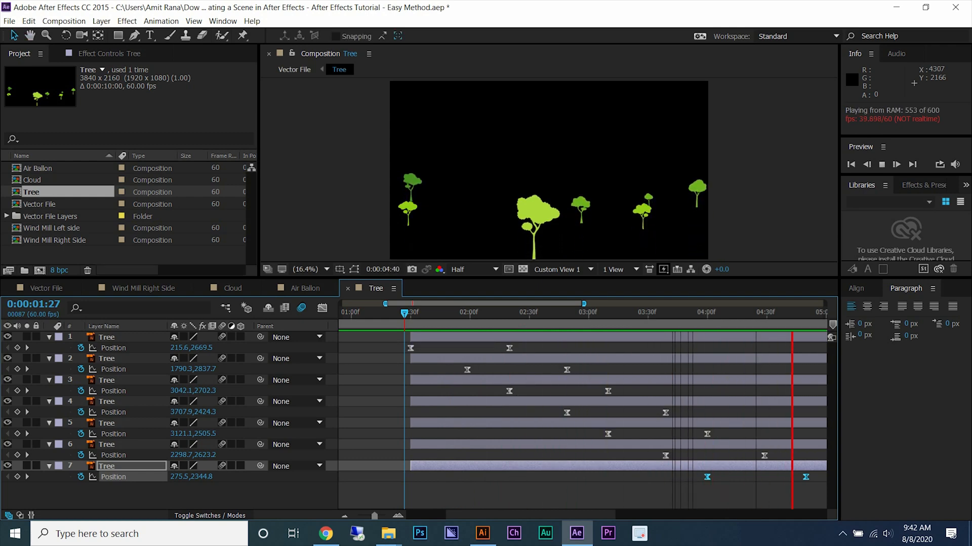
left_click(409, 319)
key("ctrl+s")
key("shift+Escape")
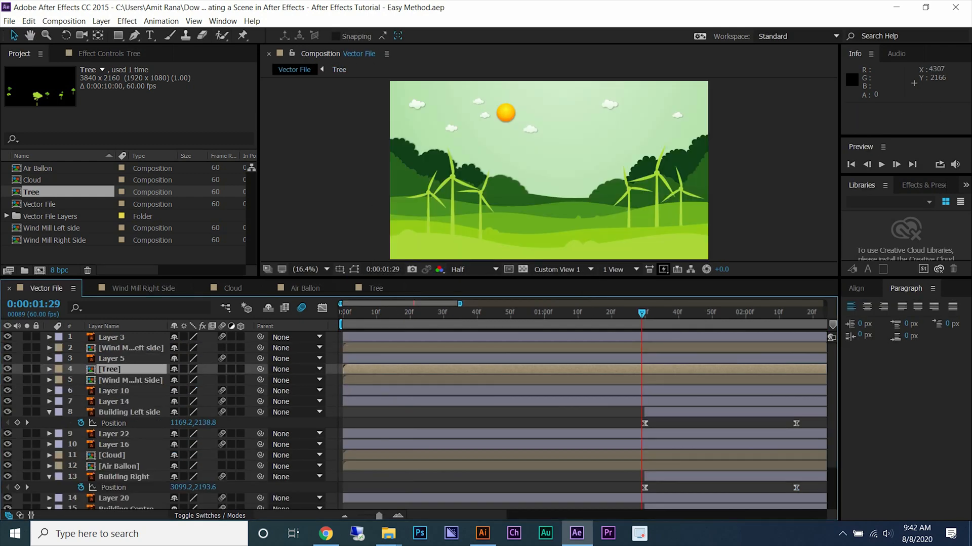
Move to 0:00:00:15, matching Layer 14's second Position keyframe, and open the Cloud composition.
left_click(111, 455)
key("space")
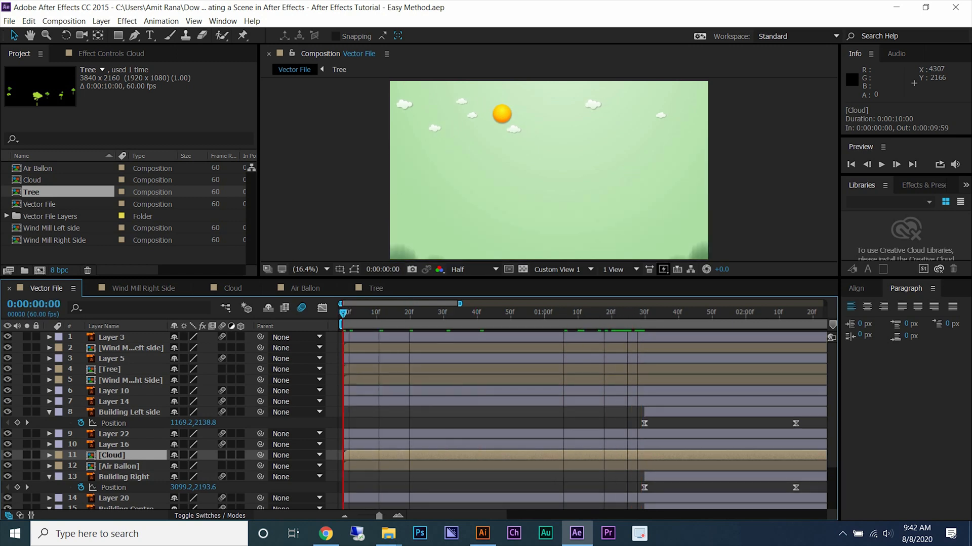
left_click_drag(343, 314, 394, 314)
left_click(113, 402)
key("u")
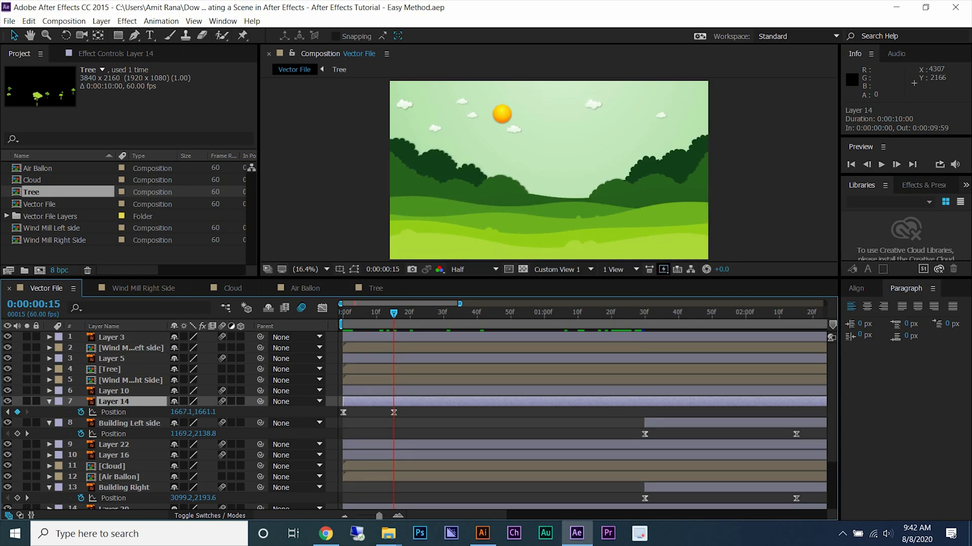
left_click(112, 466)
double_click(112, 466)
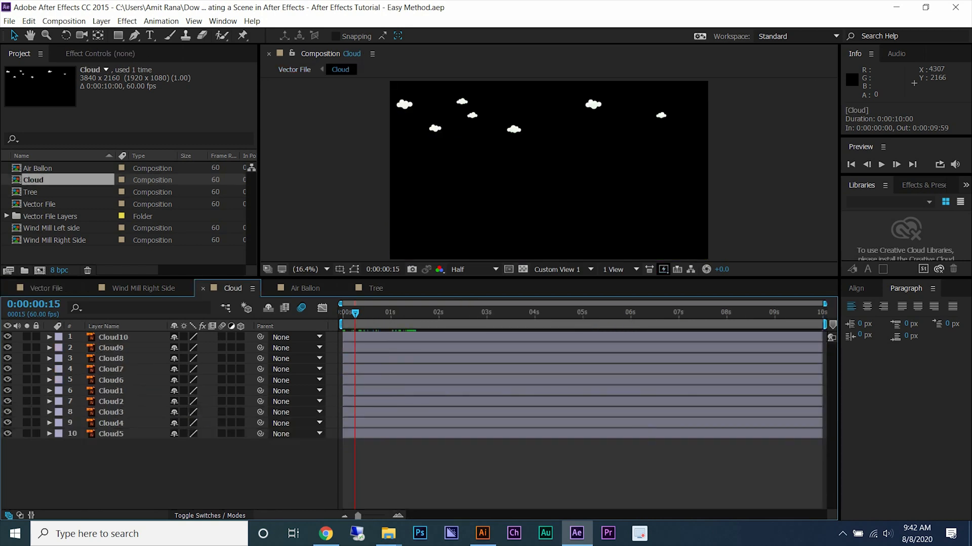
Start all ten cloud layers at 0:00:00:15, save the project, and return to the Vector File composition.
left_click(114, 337)
left_click(111, 434, "shift")
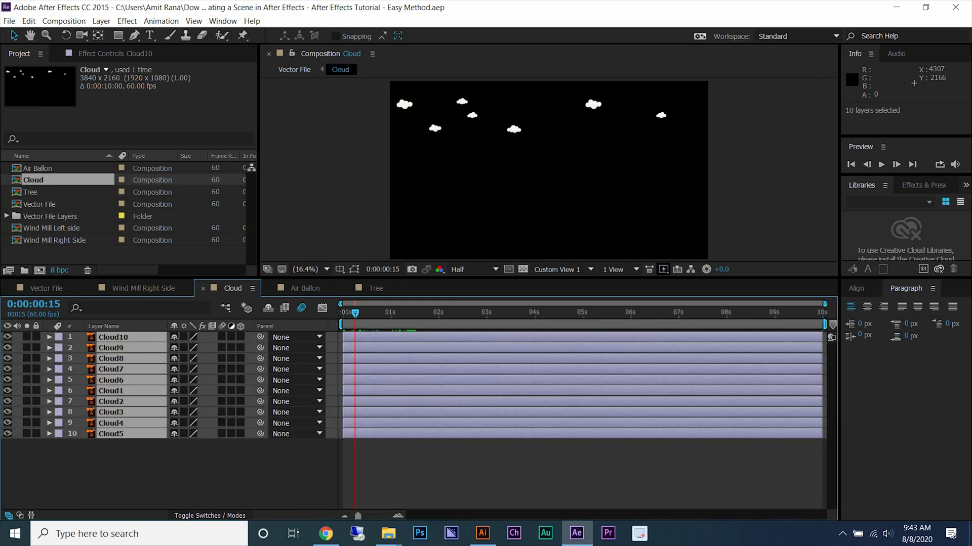
key("[")
left_click(299, 458)
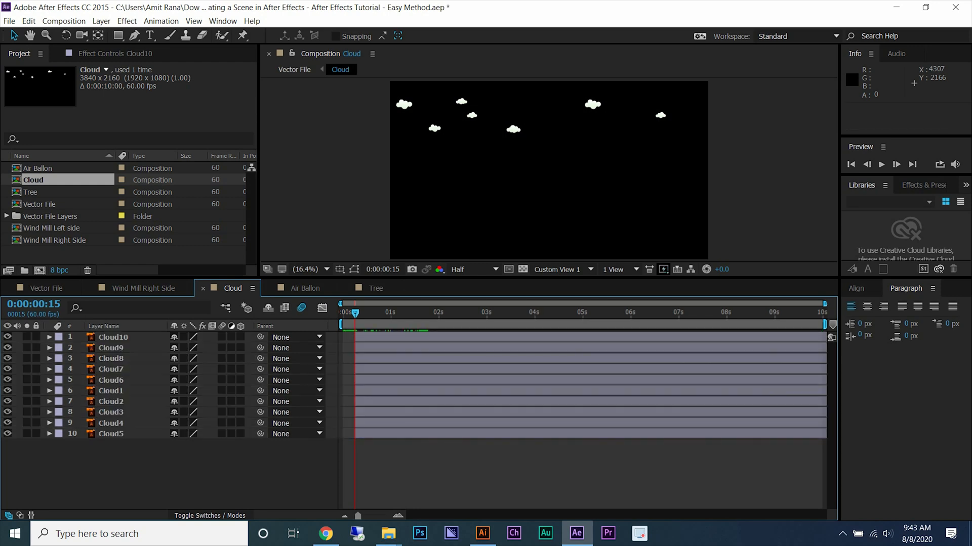
left_click(343, 313)
key("ctrl+s")
left_click(46, 288)
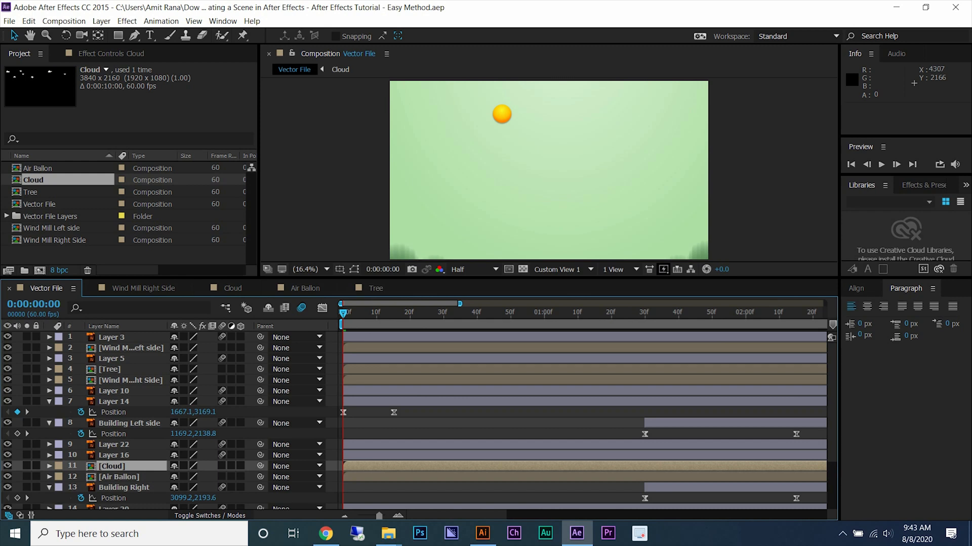
Start the Sun layer at 0:00:00:15 in Vector File and preview the scene.
key("space")
scroll(202, 420, "down", 2)
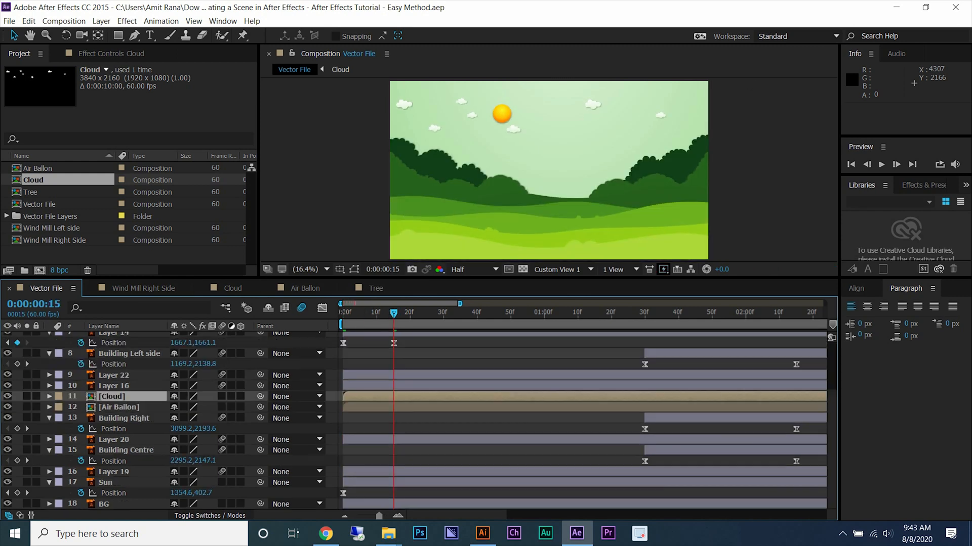
left_click(105, 482)
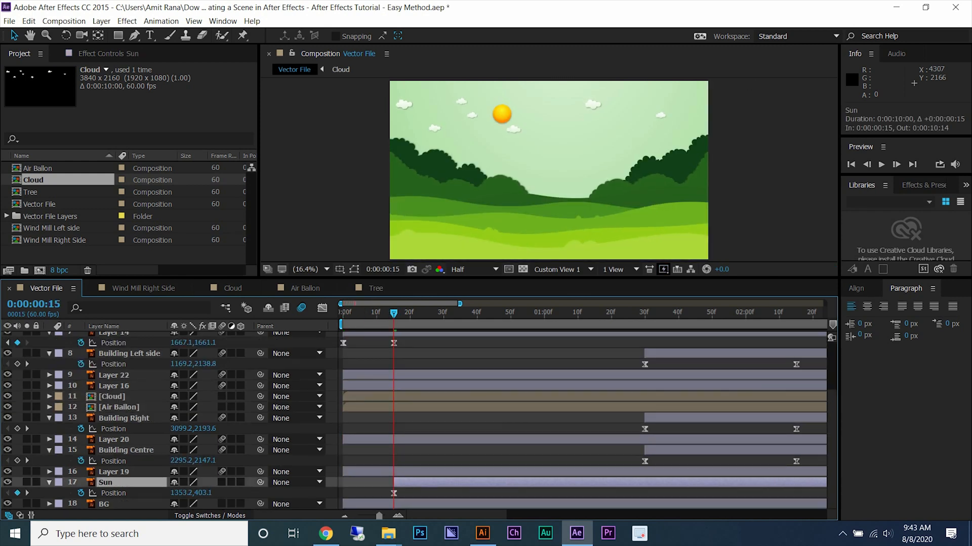
key("bracketleft")
key("space")
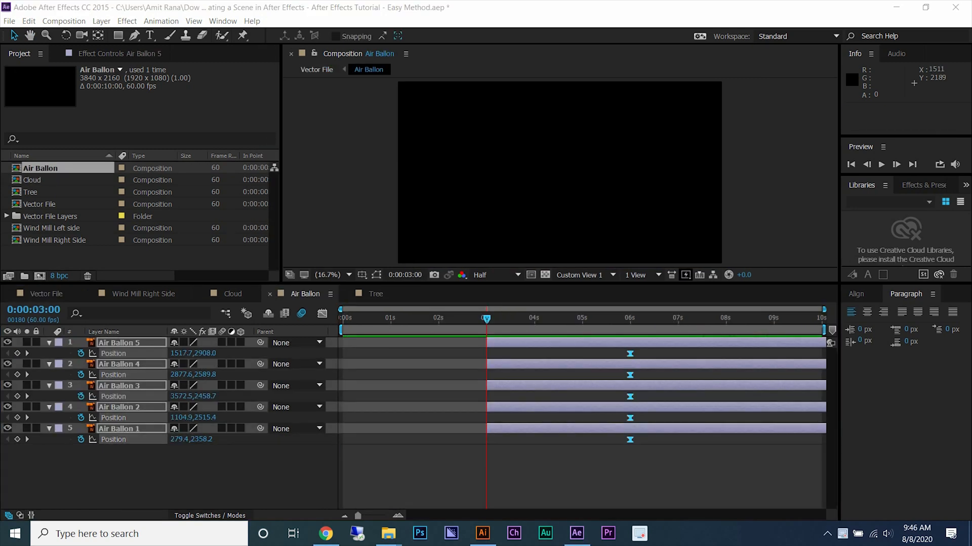
Move the first Position keyframes of all five Air Ballon layers to 0:00:03:01, preview the rise, and save the project.
left_click(114, 353)
key("ctrl+z")
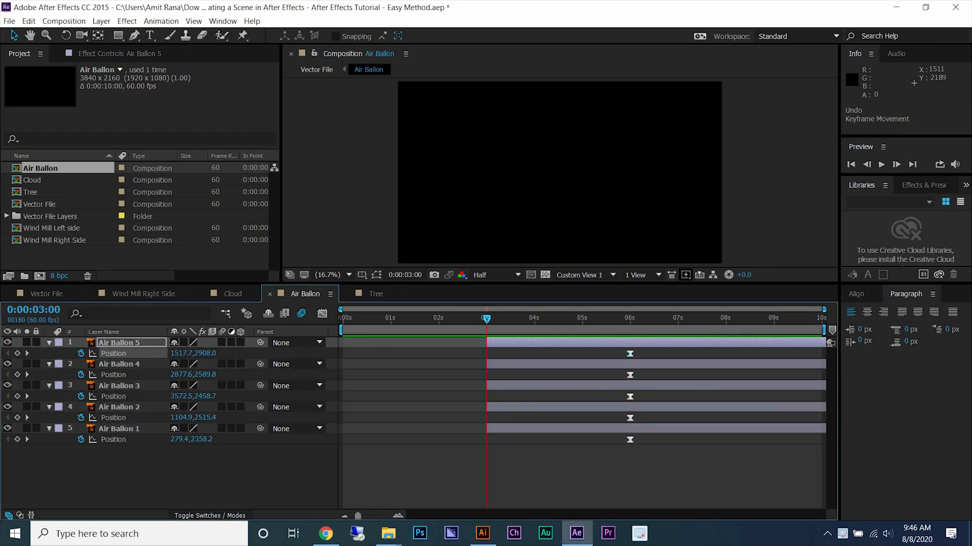
key("ctrl+a")
left_click_drag(653, 451, 488, 353)
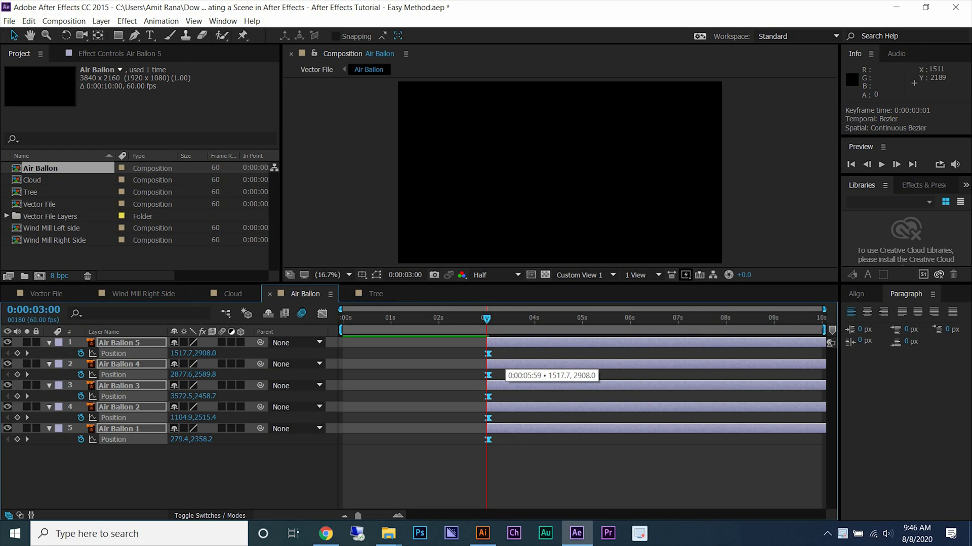
key("F2")
key("space")
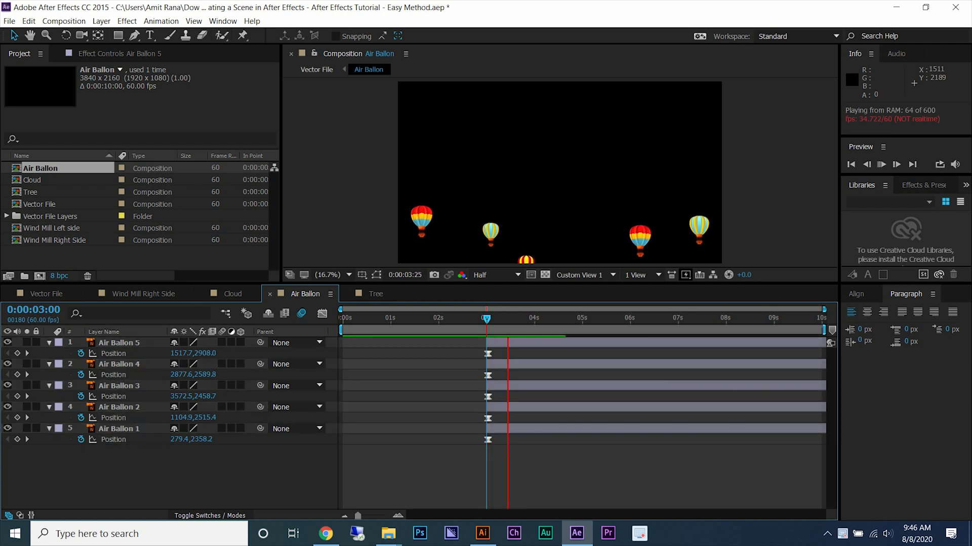
key("ctrl+s")
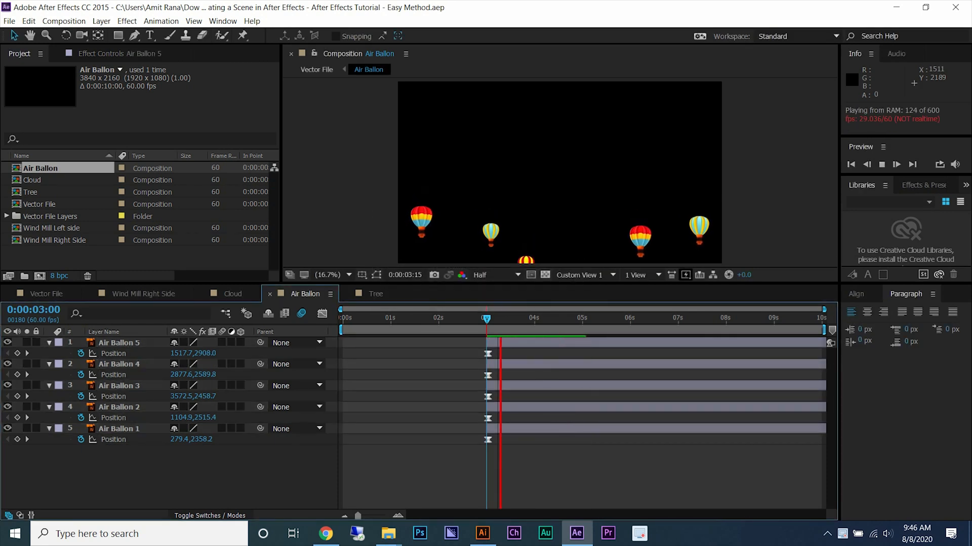
Save the project over the existing .aep file and preview the Vector File composition from the beginning.
left_click(46, 294)
left_click_drag(436, 318, 342, 318)
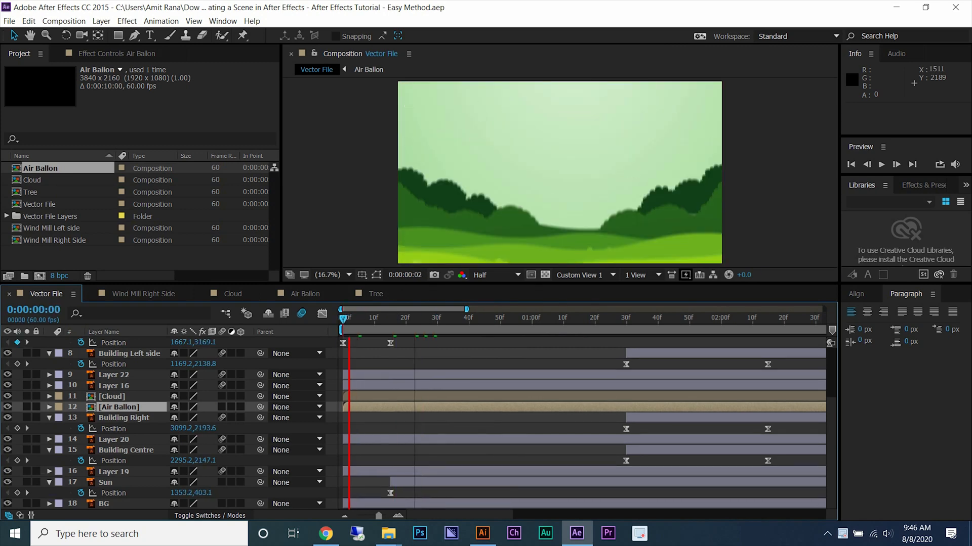
key("ctrl+shift+s")
key("Return")
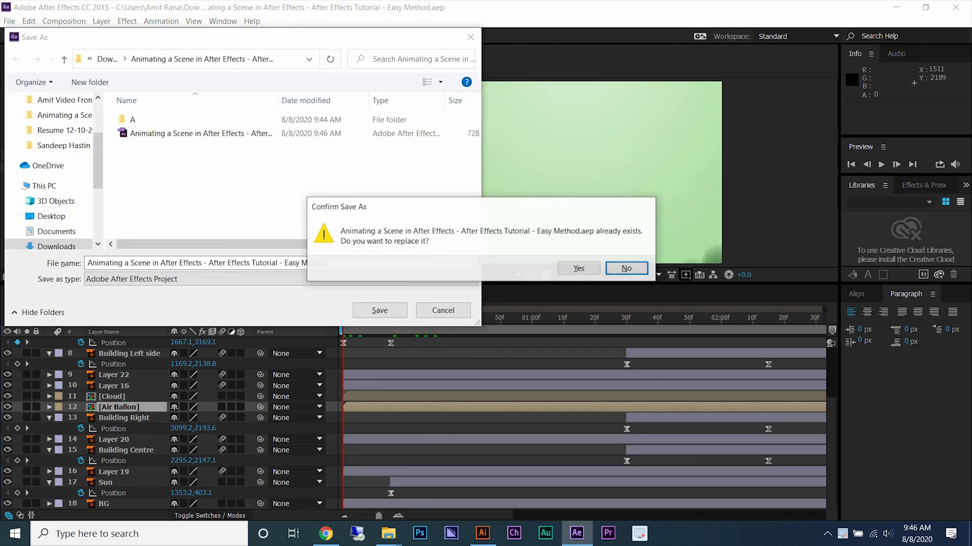
key("Left")
key("Return")
key("space")
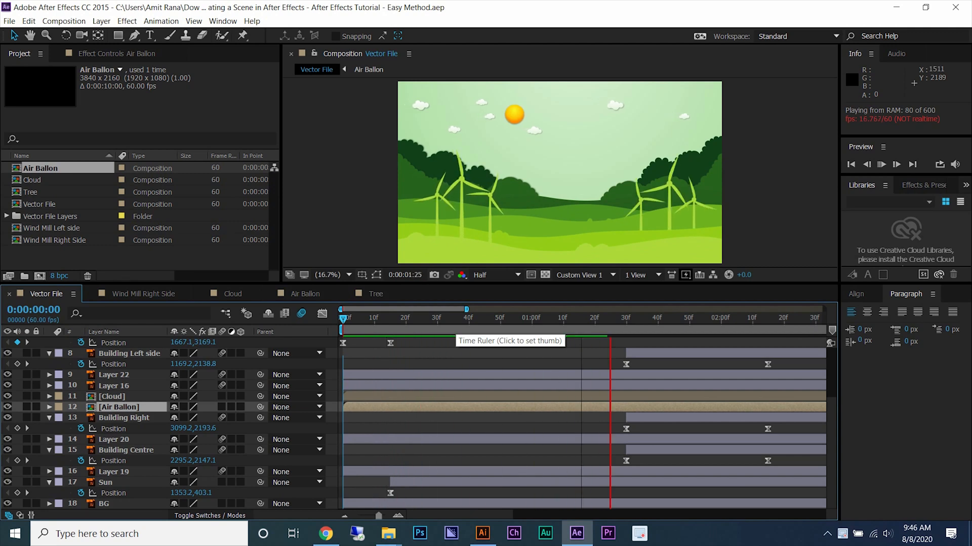
key("space")
Start all five layers of the Air Ballon composition at 0:00:01:00.
left_click_drag(491, 319, 531, 319)
left_click(304, 293)
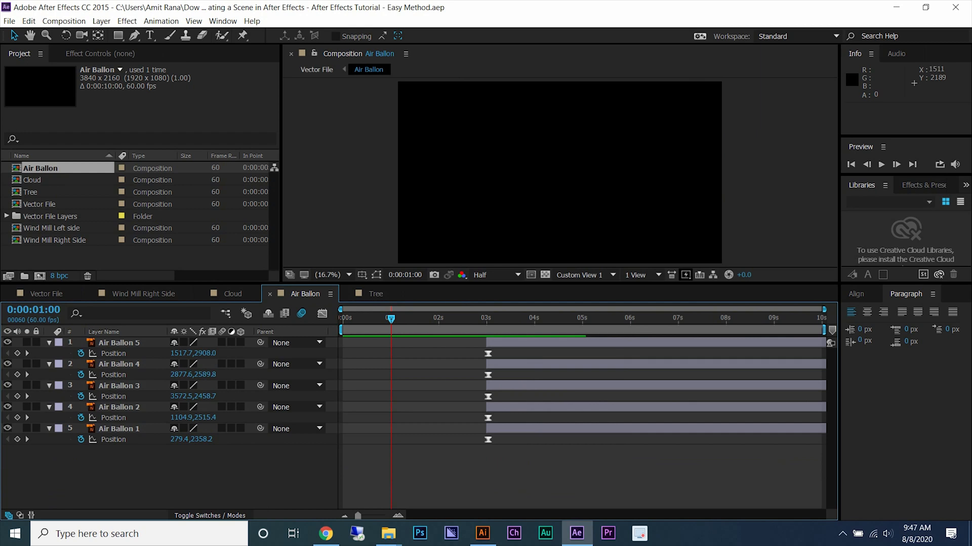
key("ctrl+a")
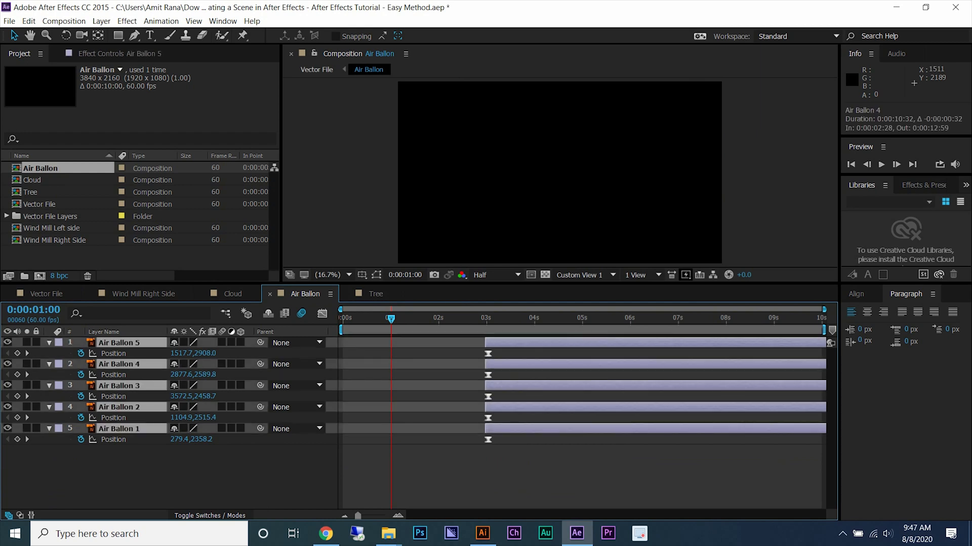
key("bracketleft")
Remove the overlapping Position keyframes near 0:00:03:01 on the Air Ballon layers, leaving a single one on each.
mouse_move(488, 353)
left_mouse_down()
mouse_move(468, 353)
mouse_move(487, 353)
left_mouse_up()
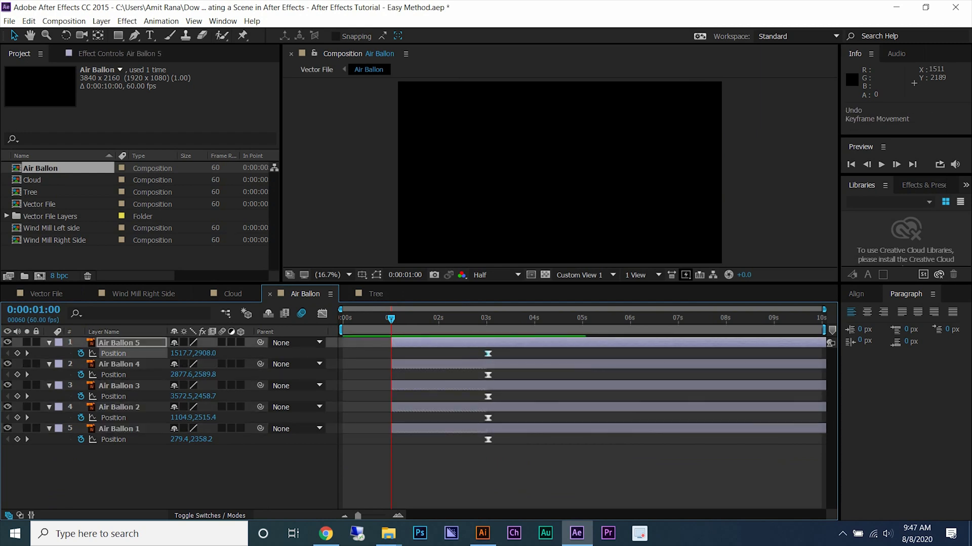
key("Delete")
left_click(487, 375)
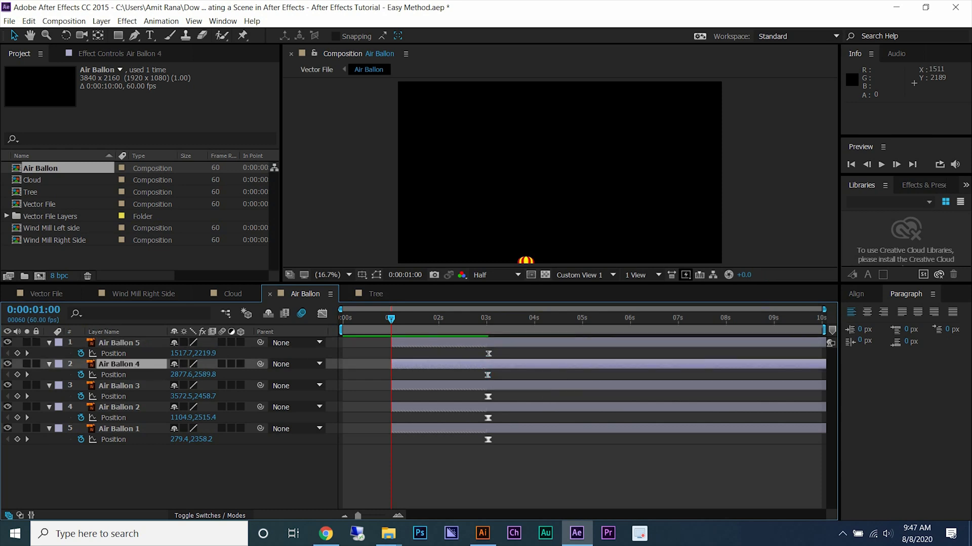
left_click(488, 397)
left_click(488, 418)
key("Delete")
left_click(488, 440)
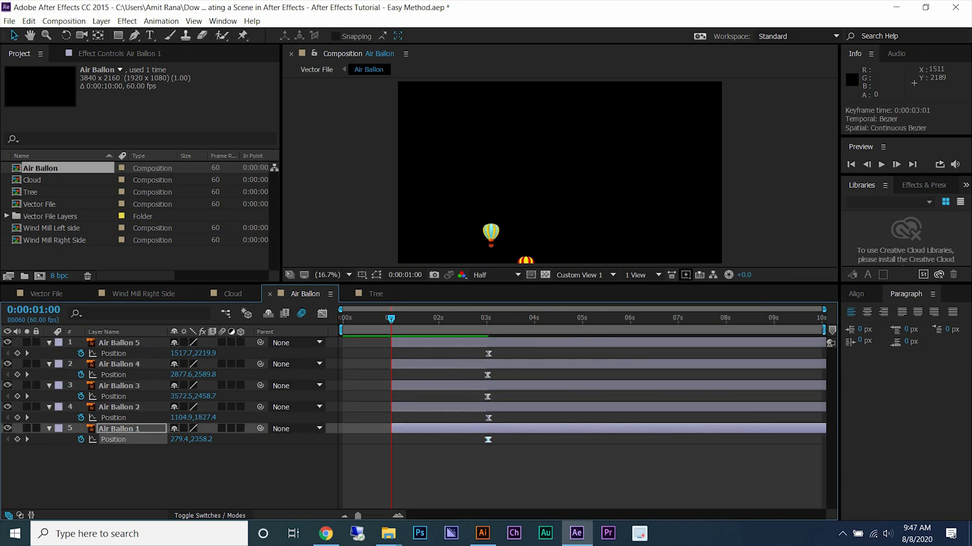
key("Delete")
Move the balloons' first Position keyframes to 0:00:01:00, raise them together so Air Ballon 5 sits at Y 1673.9, and preview.
key("ctrl+a")
left_click_drag(488, 353, 391, 354)
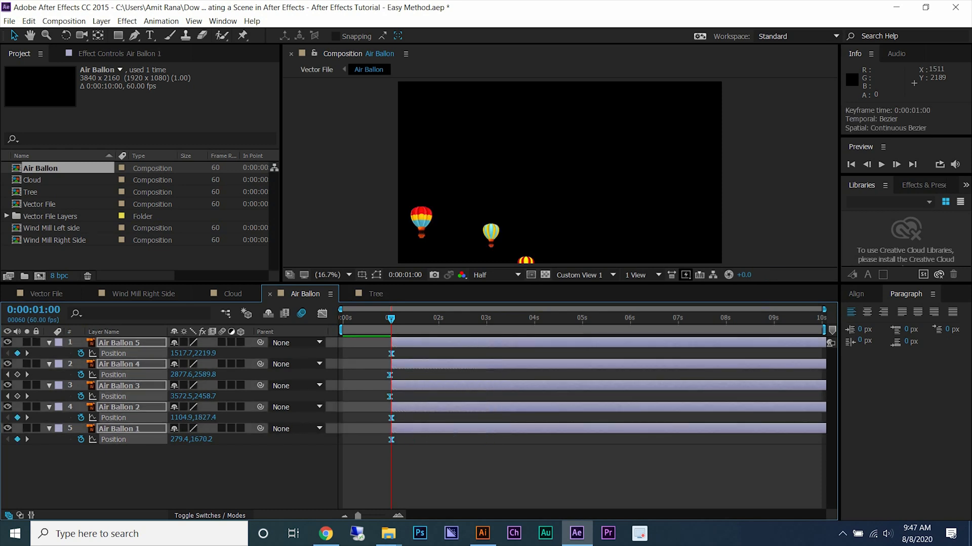
left_click_drag(204, 353, 0, 354)
key("space")
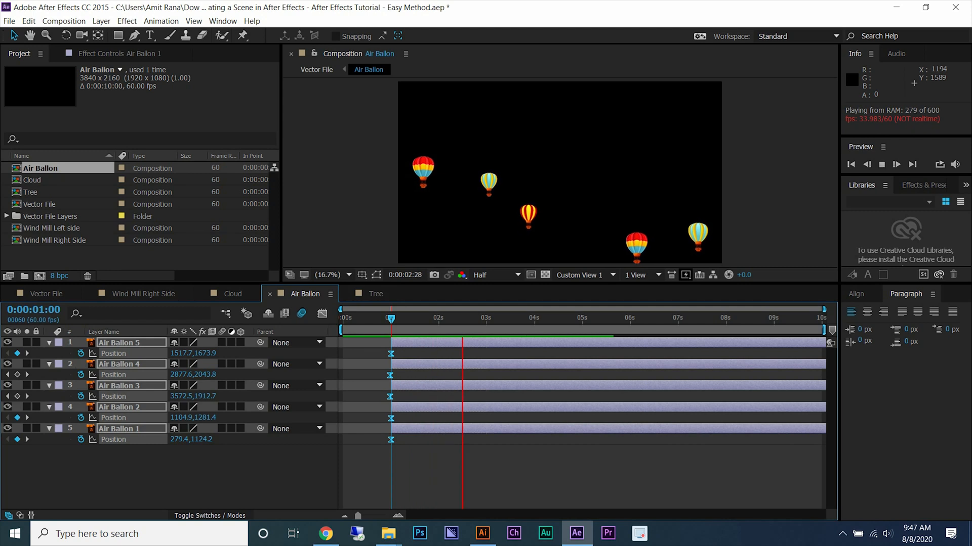
key("F2")
Raise all five balloons together at 0:00:09:59, bringing Air Ballon 5's end Position to Y 376.8.
left_click(391, 353)
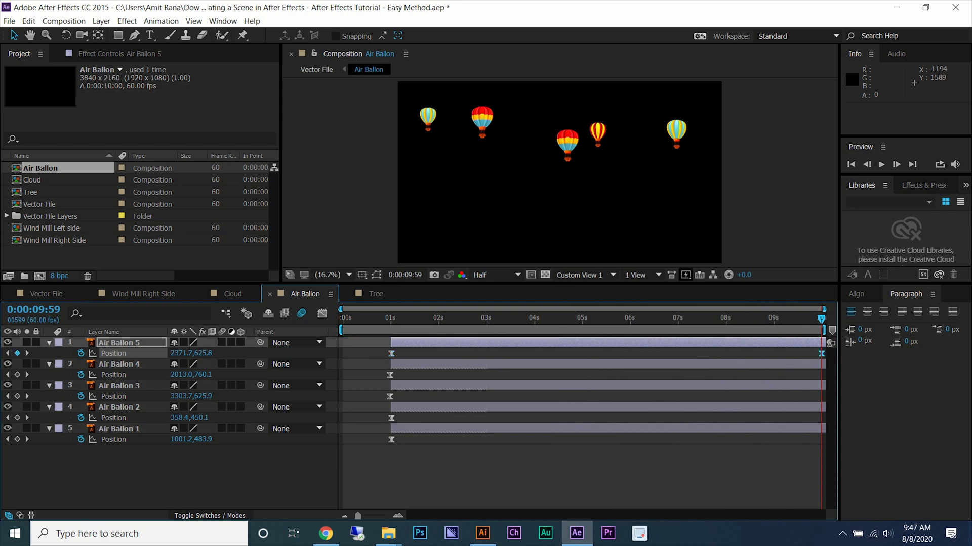
key("ctrl+a")
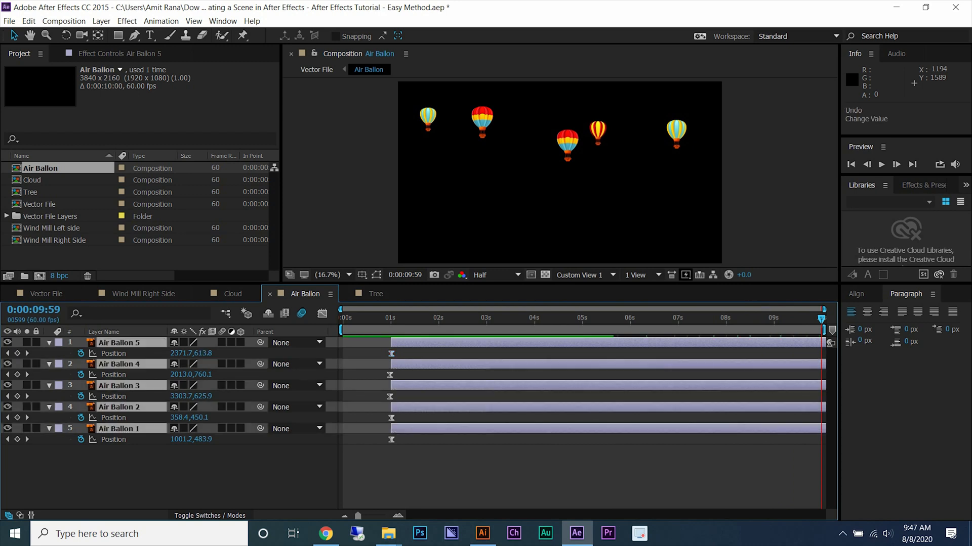
left_click_drag(203, 353, 82, 353)
key("ctrl+shift+a")
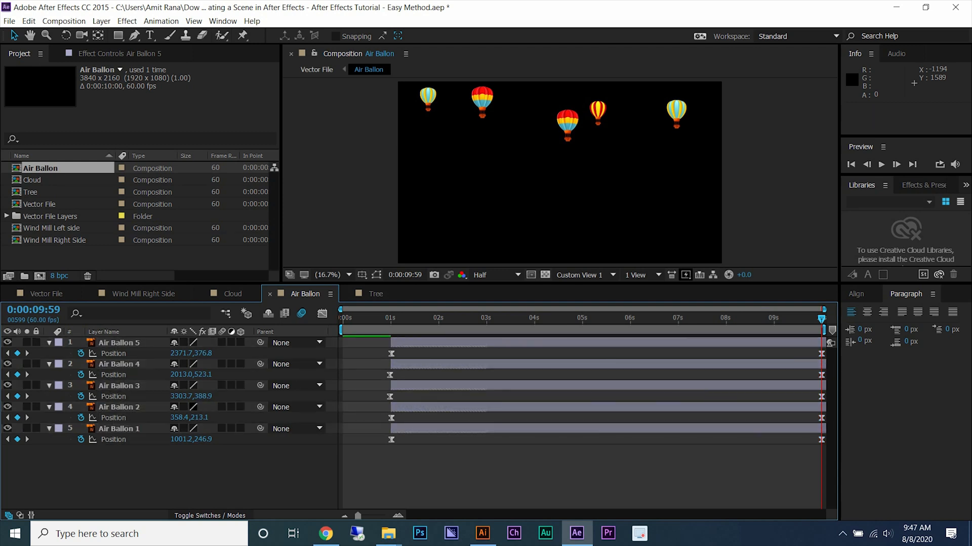
Preview the balloon rise from 0:00:00:29, save the project, and preview the Vector File composition from the beginning.
left_click(366, 332)
key("space")
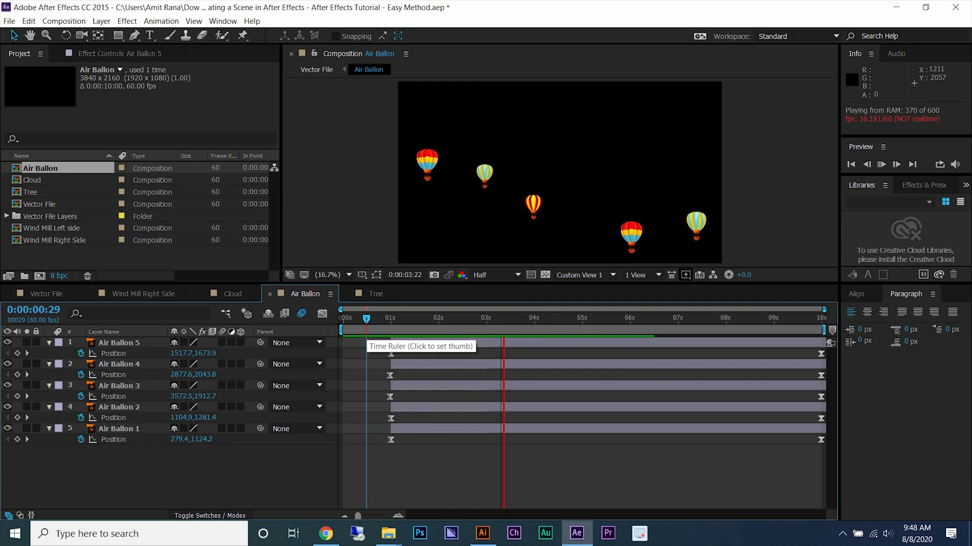
key("ctrl+s")
left_click(46, 293)
left_click_drag(434, 318, 299, 329)
key("space")
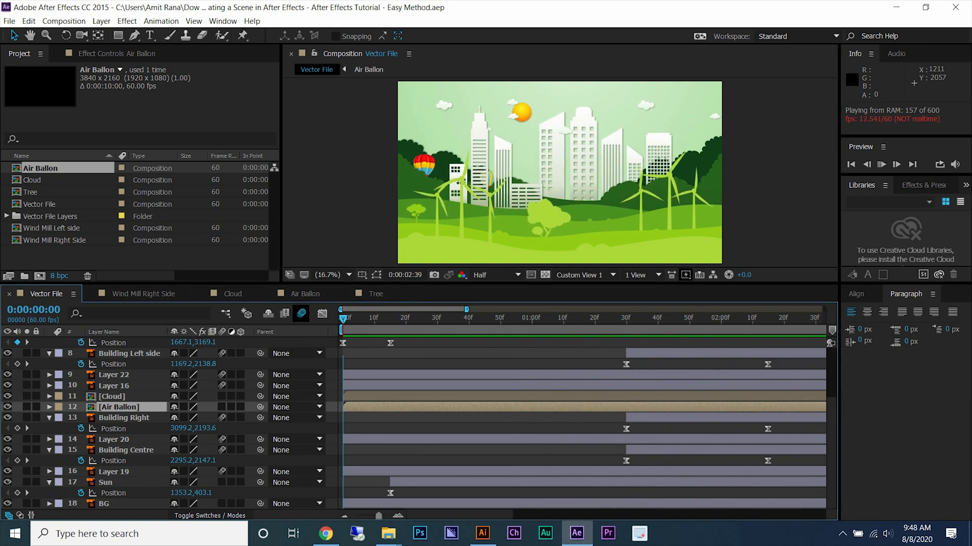
Move the end Position keyframes of all five Air Ballon layers to 0:00:03:59.
left_click(305, 293)
left_click_drag(398, 318, 534, 318)
left_click(821, 354)
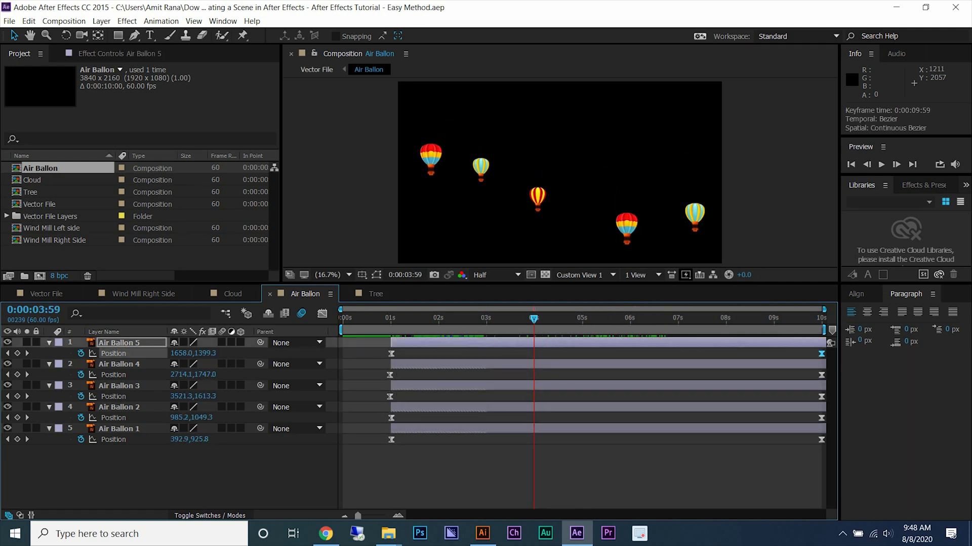
left_click(820, 439, "shift")
left_click(821, 418, "shift")
left_click(820, 396, "shift")
left_click(821, 375, "shift")
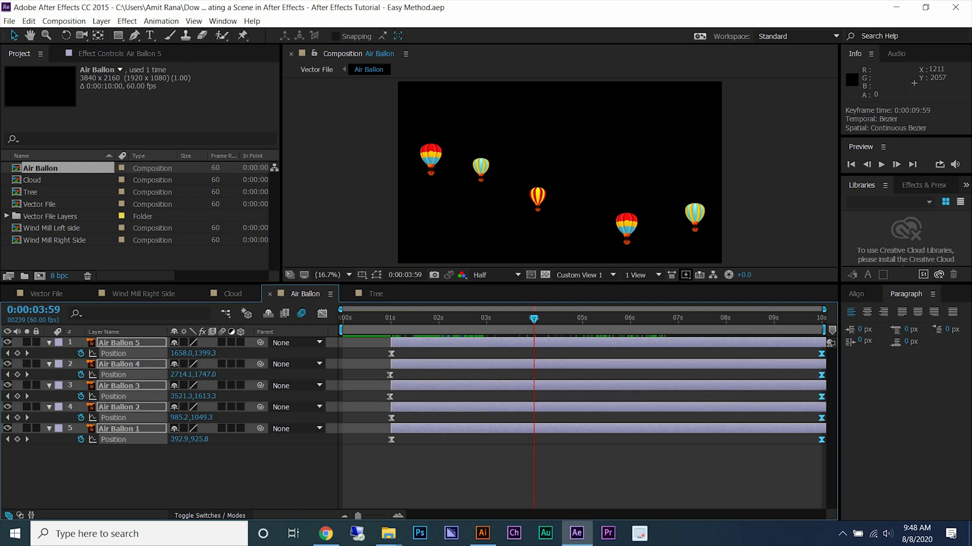
left_click_drag(821, 375, 534, 375)
key("alt+bracketright")
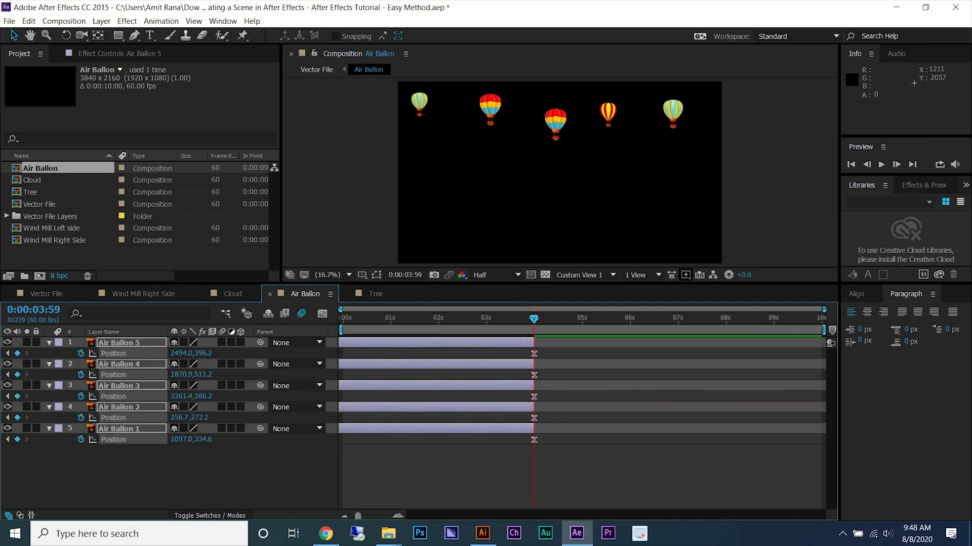
key("ctrl+z")
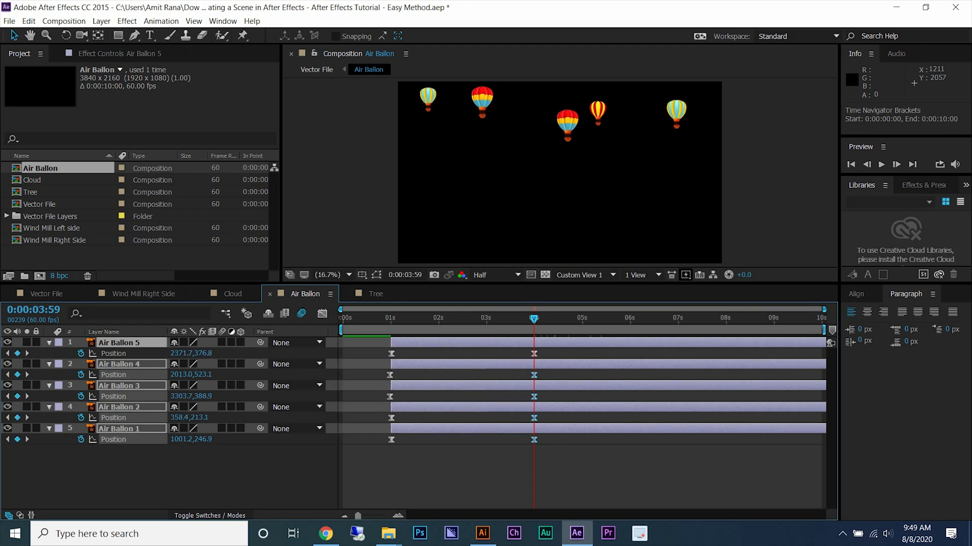
key("F2")
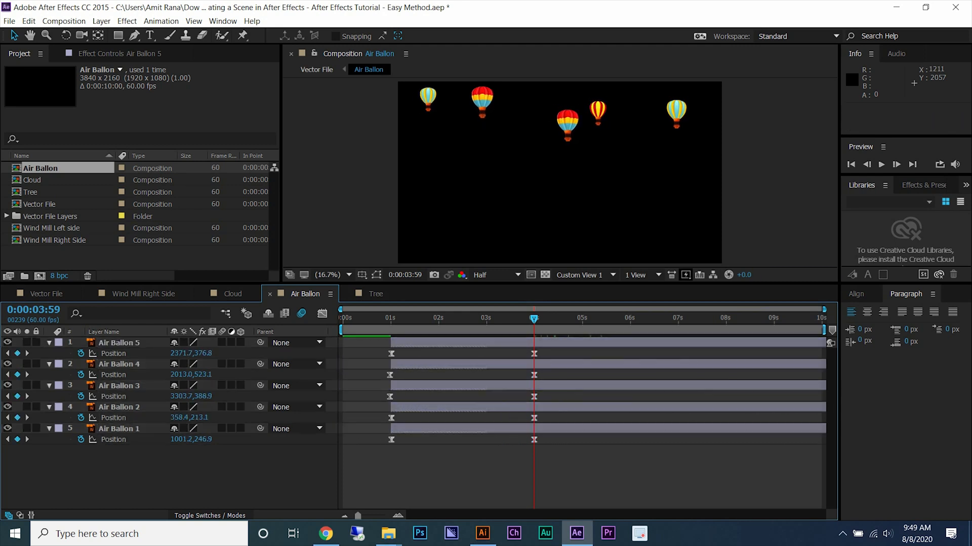
Split Air Ballon 5, 4 and 3 at 0:00:03:59 and delete the part of each layer after the split.
left_click(119, 343)
key("ctrl+shift+d")
key("Delete")
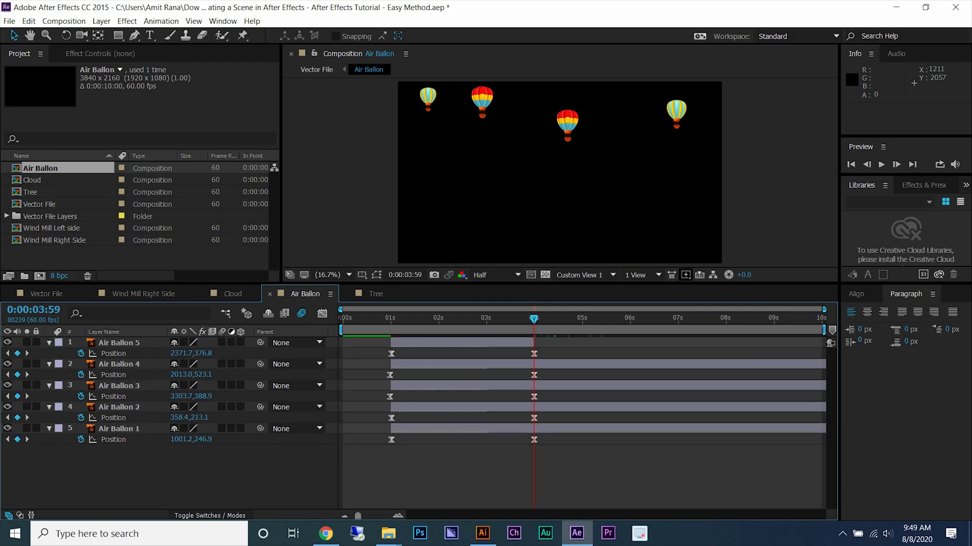
left_click(119, 364)
key("ctrl+shift+d")
key("Delete")
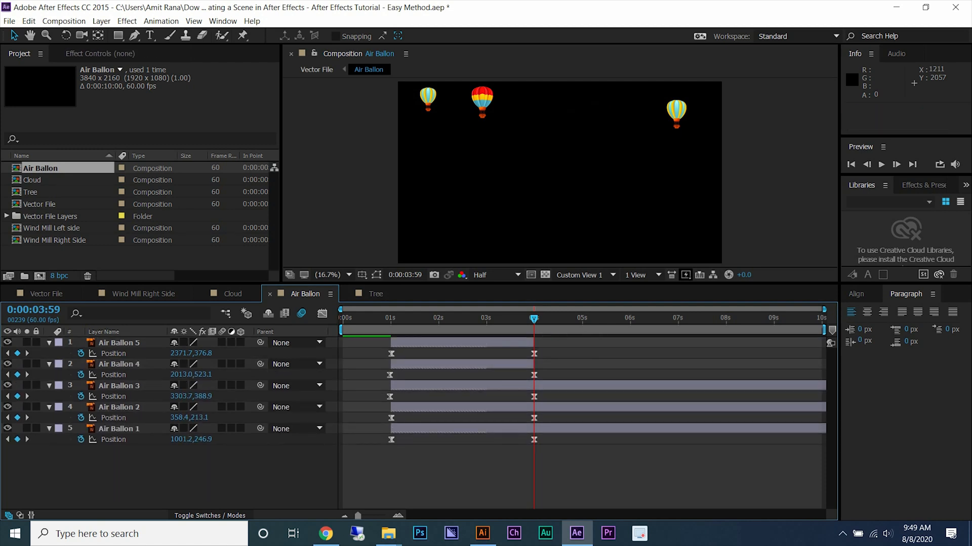
left_click(119, 385)
key("ctrl+shift+d")
key("Delete")
Split Air Ballon 2 and 1 at 0:00:03:59 and delete the parts after the split.
left_click(119, 407)
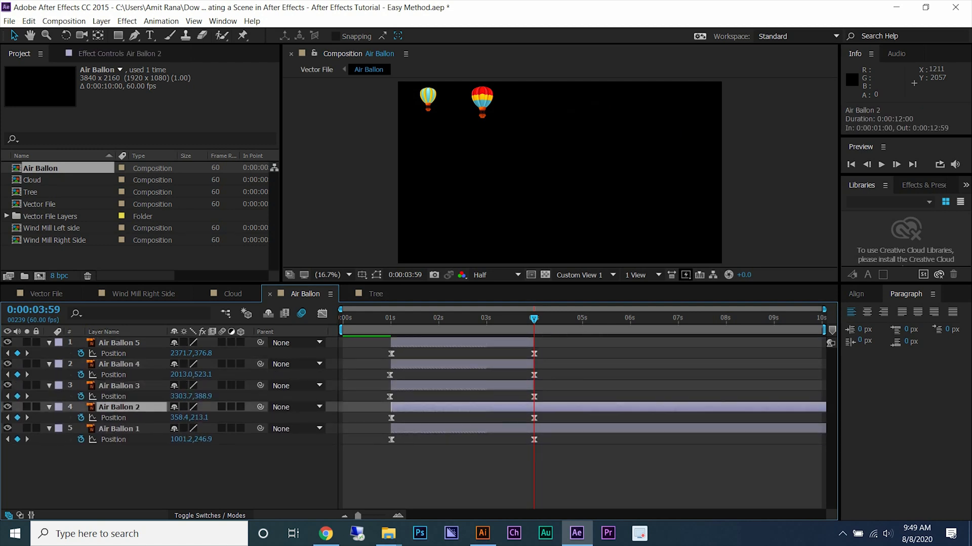
key("ctrl+shift+d")
key("Delete")
left_click(119, 429)
key("ctrl+shift+d")
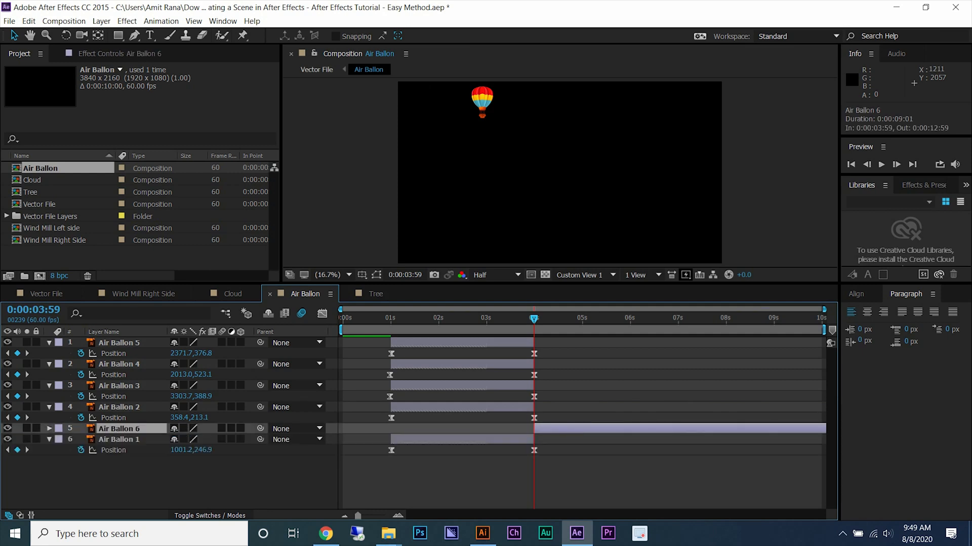
key("Delete")
Duplicate all five trimmed balloon layers, bring the copies to the top of the stack and start them at 0:00:03:59.
key("ctrl+a")
key("u")
key("ctrl+d")
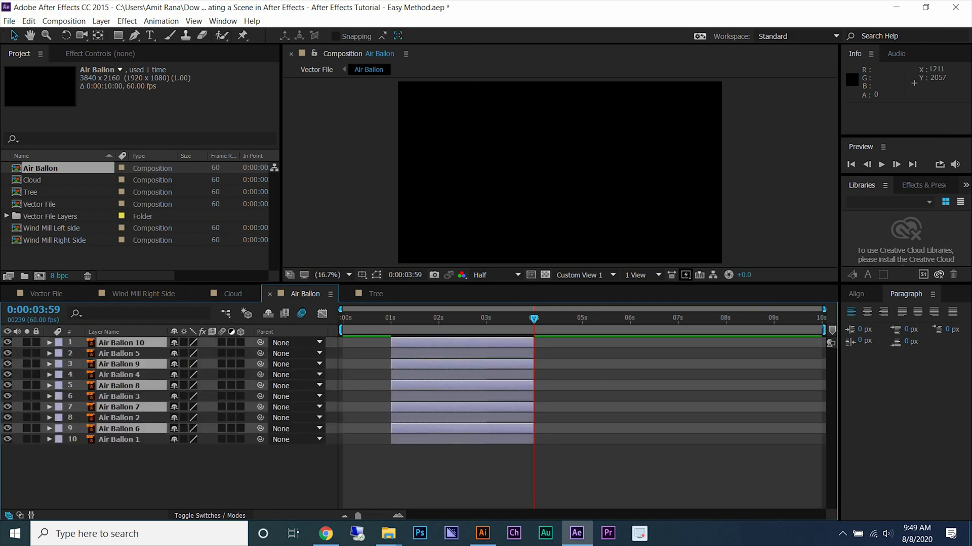
key("ctrl+shift+bracketright")
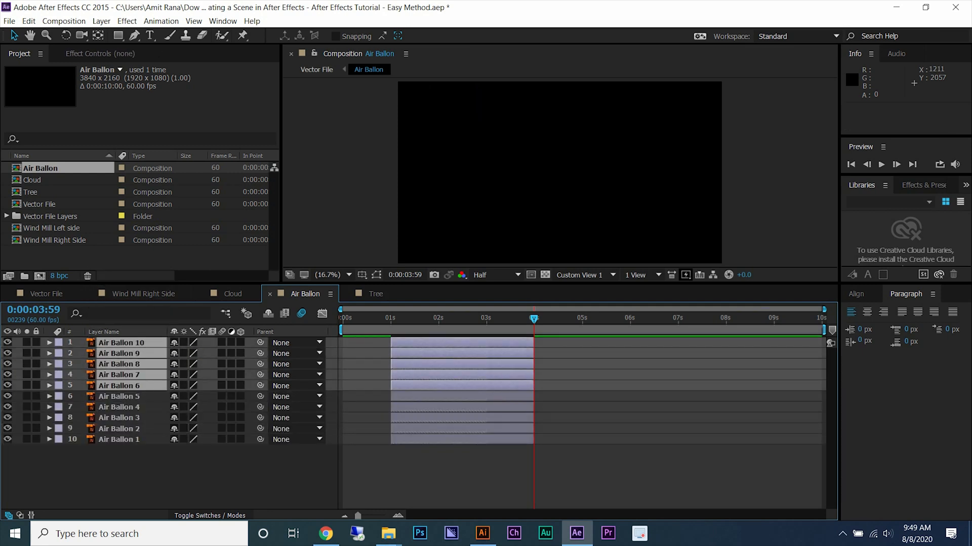
key("bracketleft")
Duplicate the second balloon set, shift the new copies to span 0:00:07:01 to 0:00:09:59 and save the project.
key("ctrl+d")
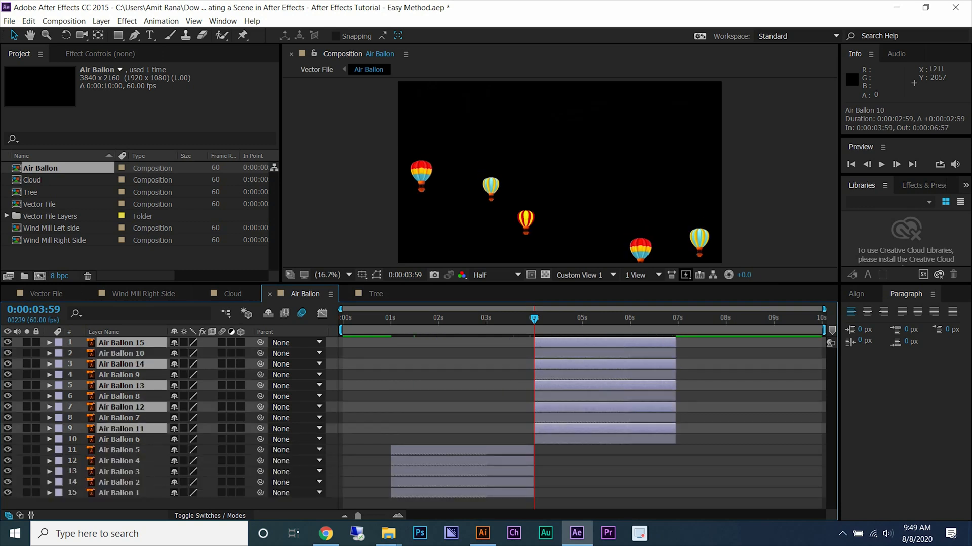
key("alt+End")
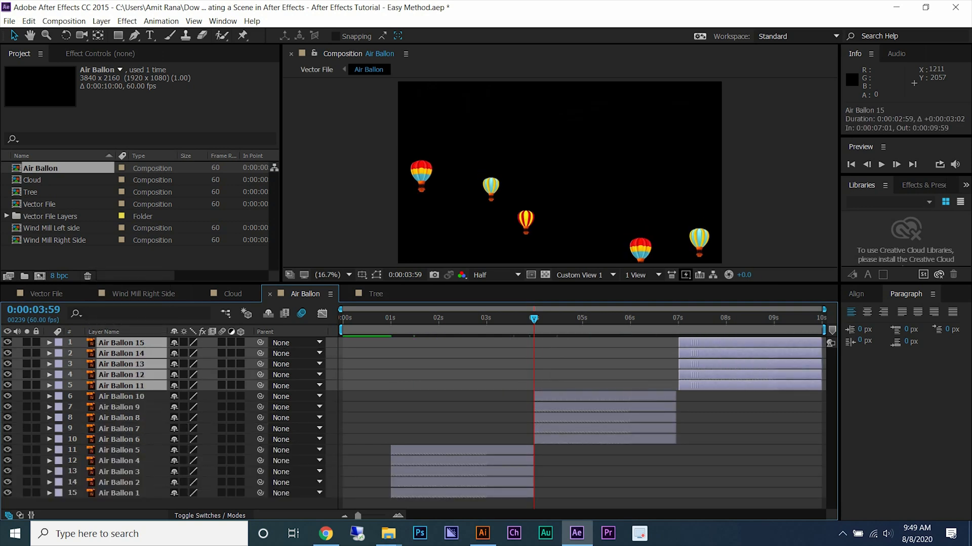
key("ctrl+s")
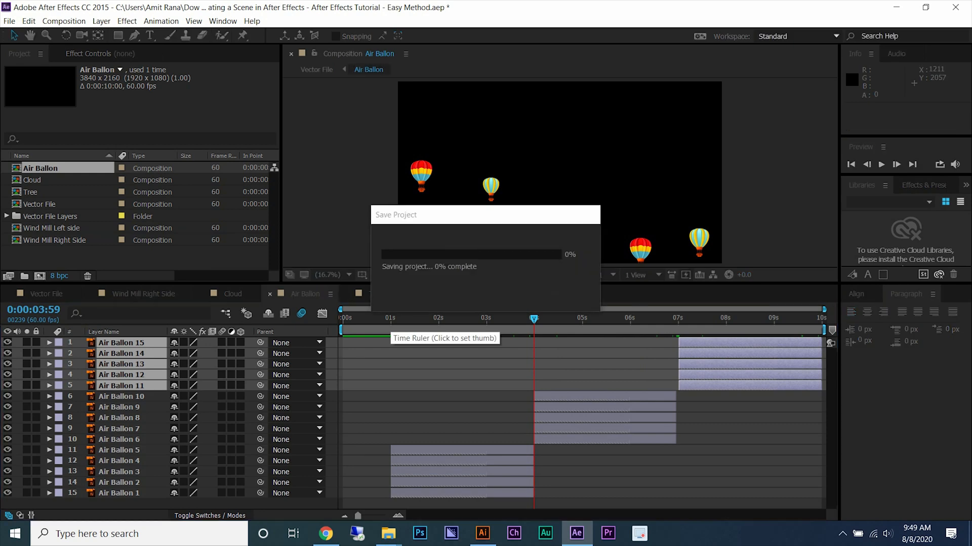
Preview the Vector File composition with the repeated balloon rises.
key("shift+Escape")
key("space")
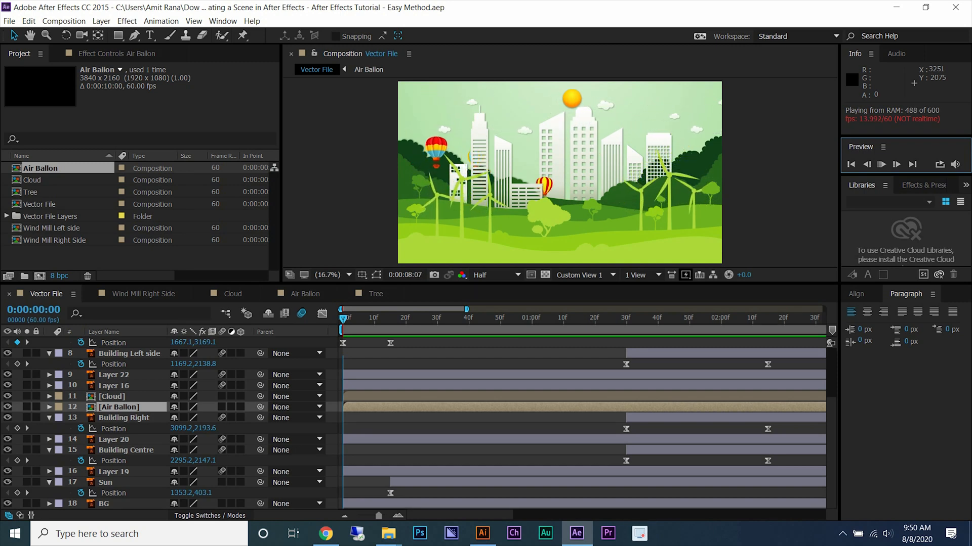
key("space")
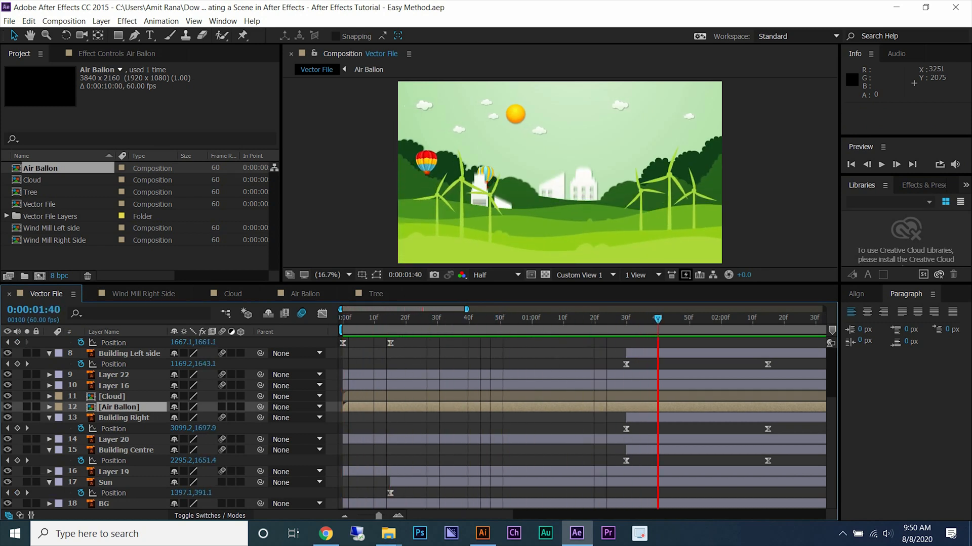
key("space")
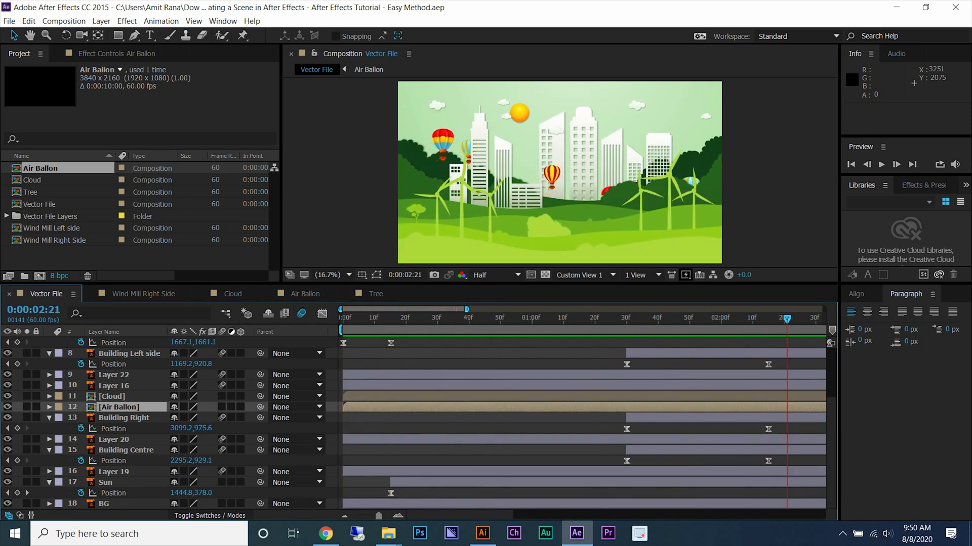
At 0:00:03:58 in the Air Ballon composition, raise Air Ballon 1 to 5 together above the frame, with Air Ballon 5 at Y -359.0.
left_click(304, 293)
left_click_drag(454, 319, 534, 318)
key("equal")
key("equal")
key("equal")
key("equal")
key("equal")
key("equal")
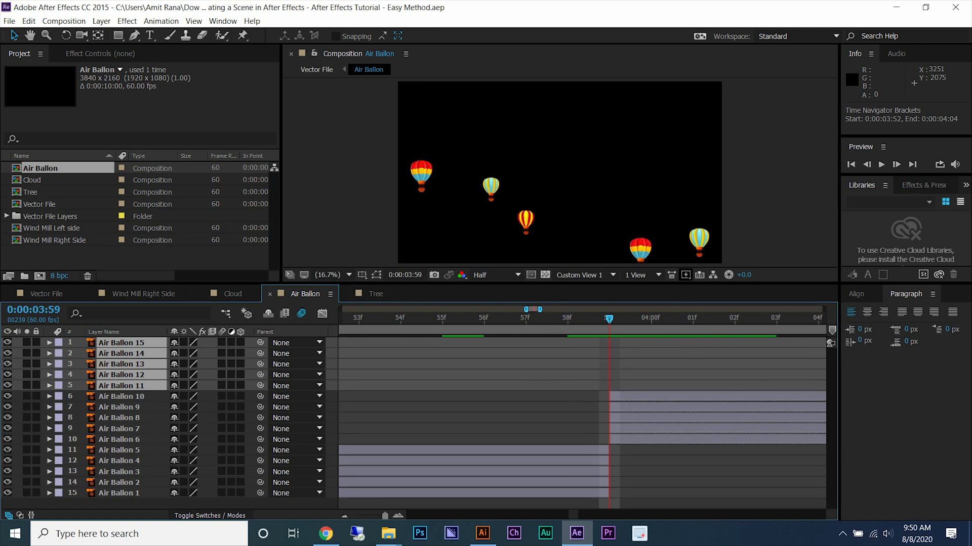
key("Page_Up")
key("minus")
key("minus")
key("minus")
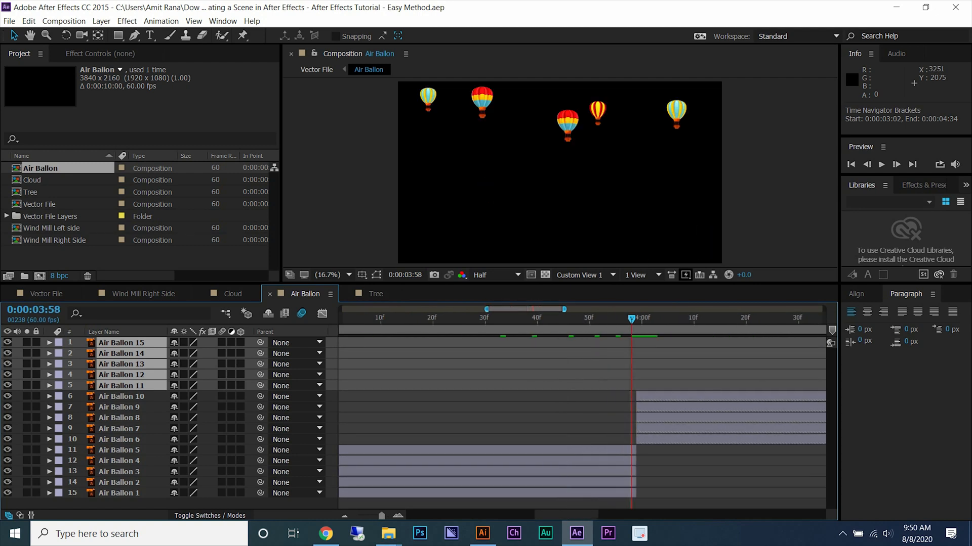
left_click(119, 450)
left_click(119, 492, "shift")
key("p")
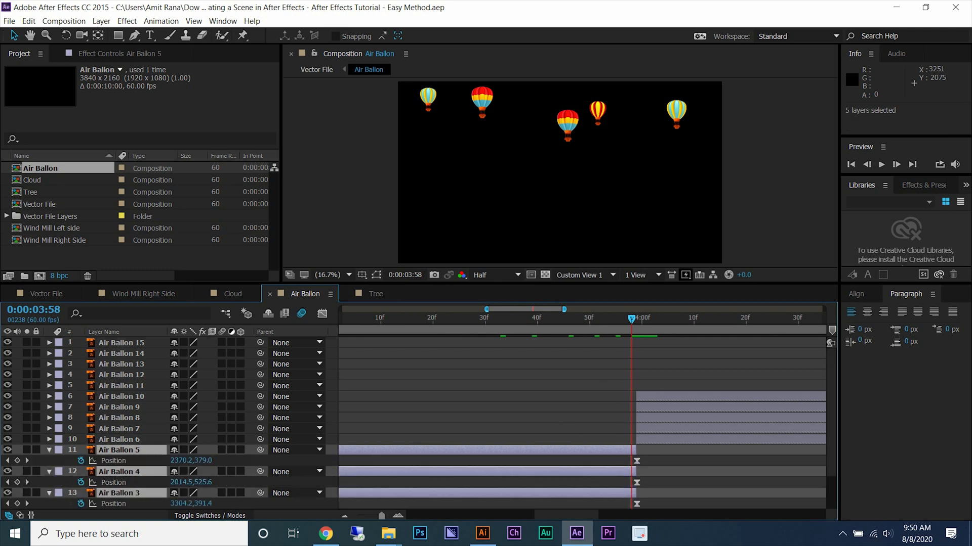
left_click_drag(567, 127, 567, 85)
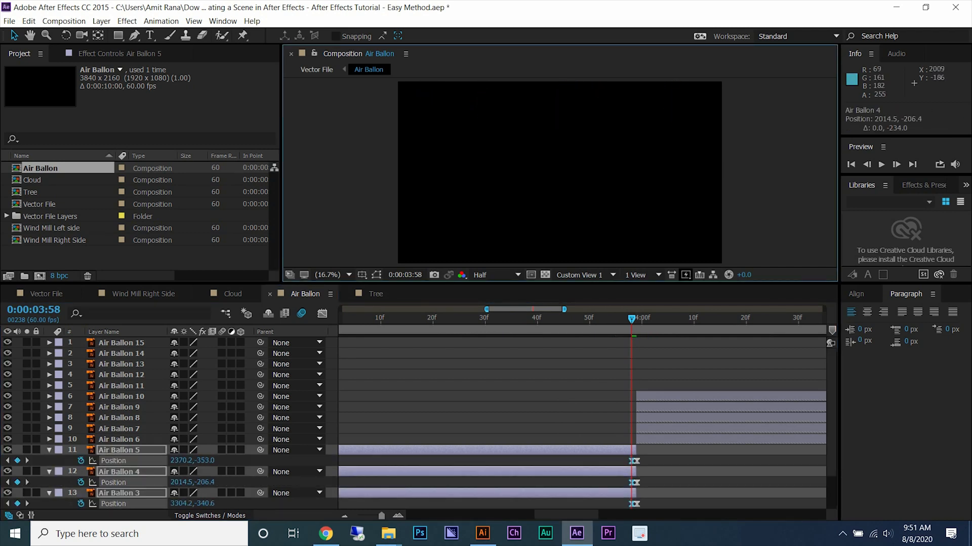
Delete the Position keyframes at 0:00:03:59 on Air Ballon 1 to 5.
key("equal")
key("equal")
key("equal")
key("equal")
key("minus")
key("minus")
key("minus")
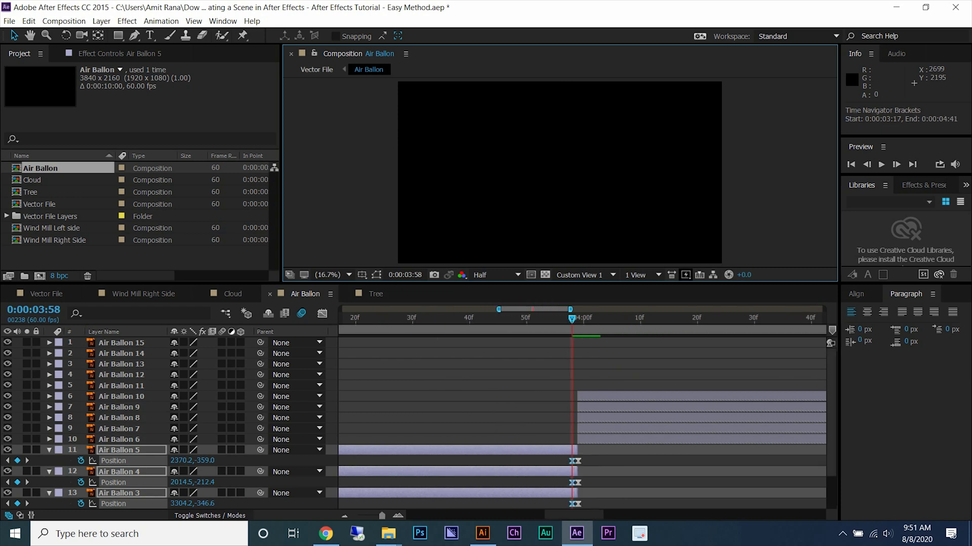
scroll(405, 420, "down", 3)
left_click(578, 418)
left_click(578, 439, "shift")
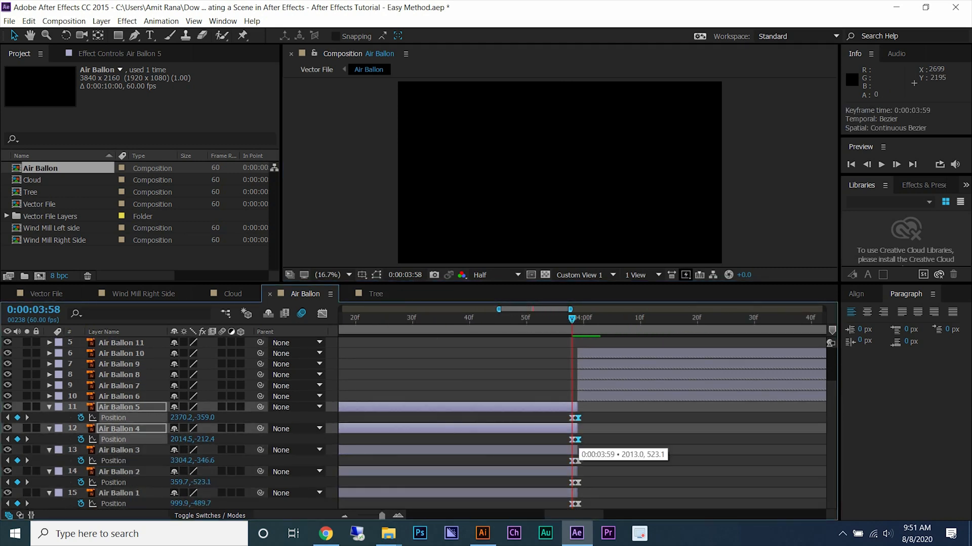
left_click(578, 461, "shift")
left_click(578, 482, "shift")
left_click(575, 504, "shift")
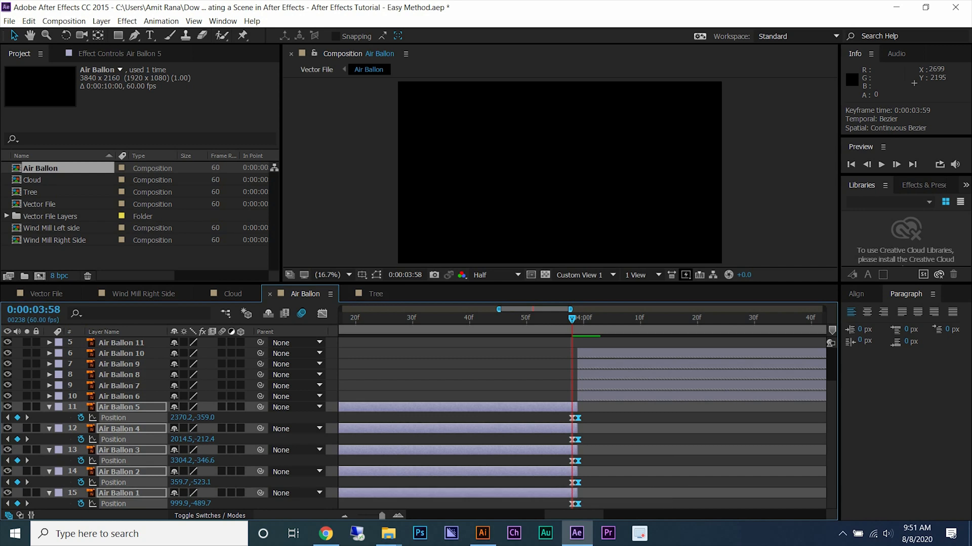
key("Delete")
Move the above-frame Position keyframes of Air Ballon 1 to 5 to 0:00:03:59.
left_click_drag(572, 417, 577, 483)
left_click(571, 461)
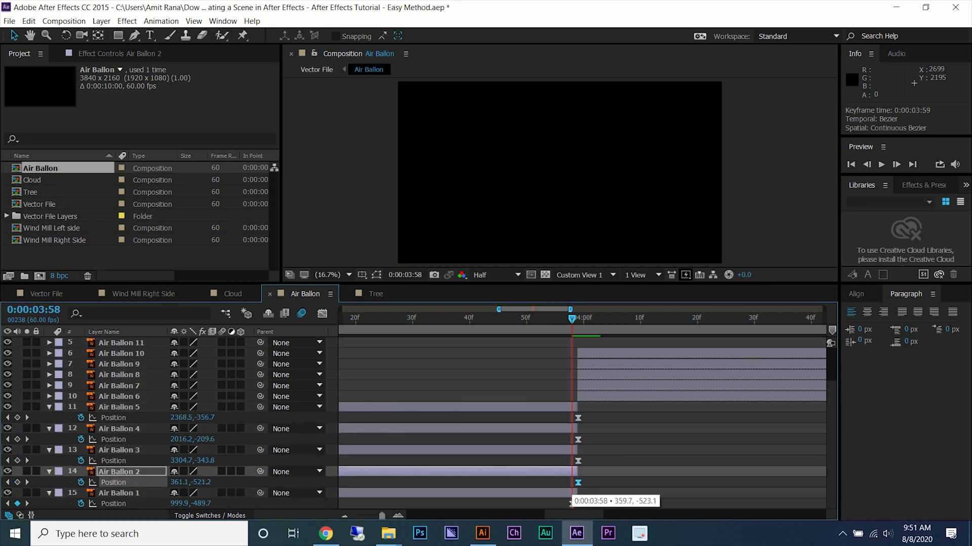
left_click(572, 504)
scroll(577, 504, "up", 5)
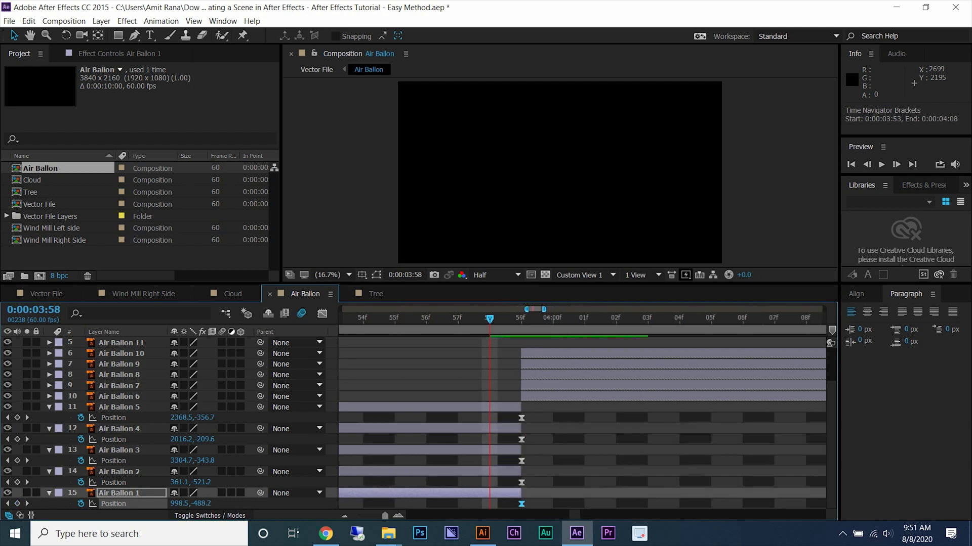
scroll(578, 504, "down", 7)
scroll(578, 504, "up", 1)
scroll(537, 504, "up", 2)
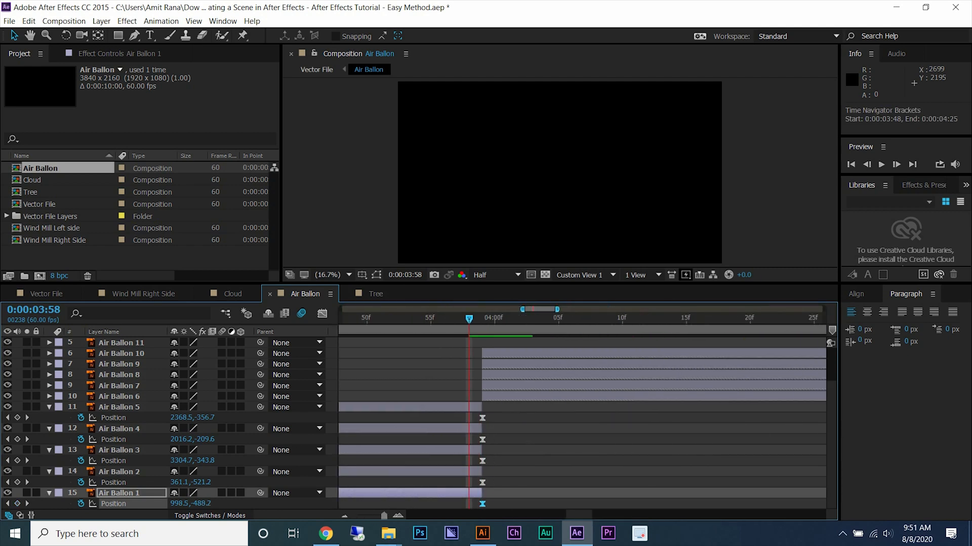
Move the playhead to 0:00:04:00 and delete the copied layers Air Ballon 6 to 15.
key("Page_Down")
key("Page_Down")
key("F2")
left_click(537, 396)
scroll(418, 428, "up", 2)
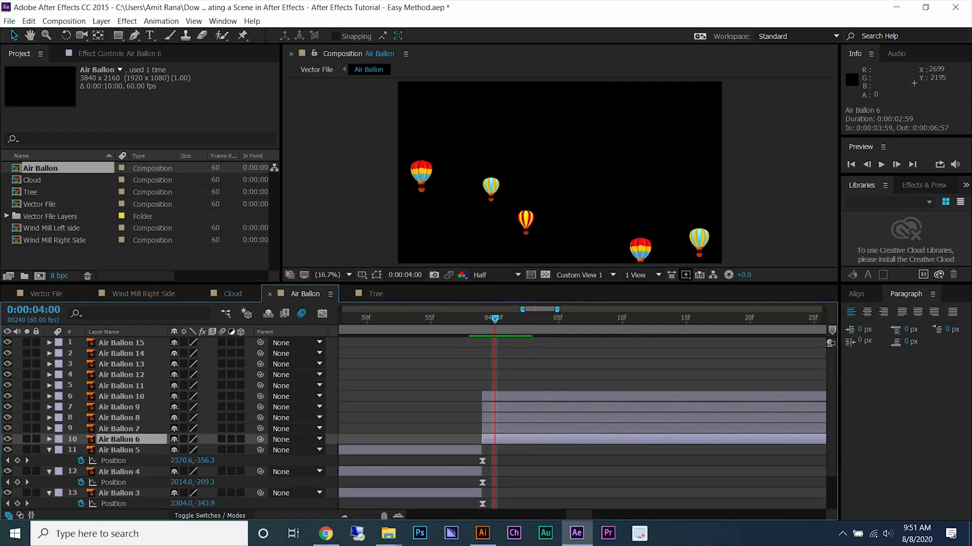
left_click(119, 342, "shift")
key("Delete")
scroll(506, 391, "up", 2)
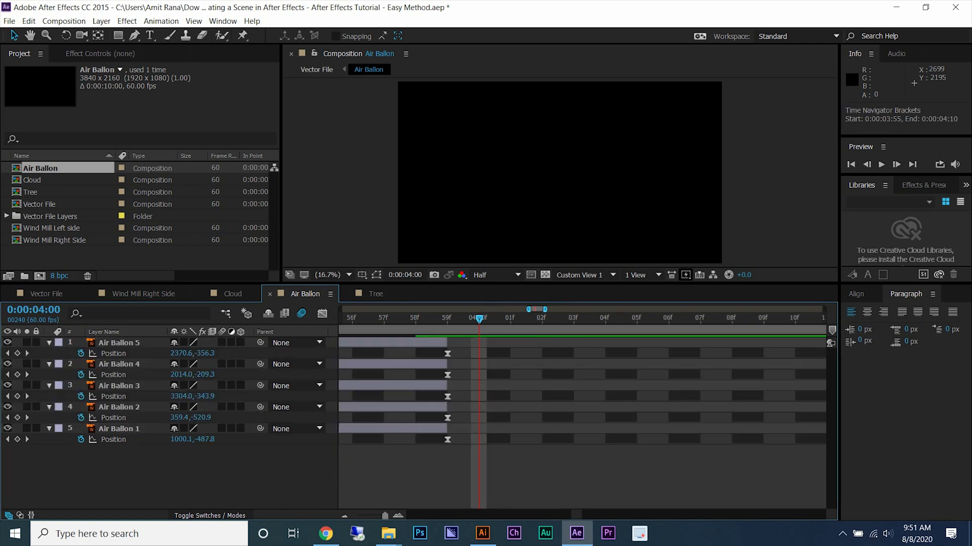
Extend the five balloon layers and move their end Position keyframes to 0:00:04:00, and save the project.
left_click(431, 343)
key("ctrl+Down")
key("alt+bracketright")
key("ctrl+Down")
key("alt+bracketright")
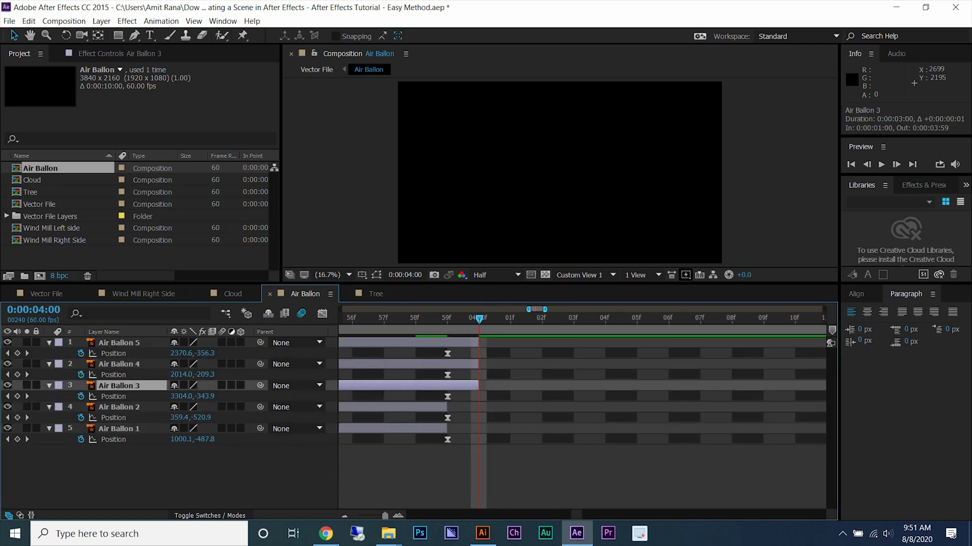
key("ctrl+Down")
key("ctrl+Down")
key("alt+bracketright")
key("ctrl+a")
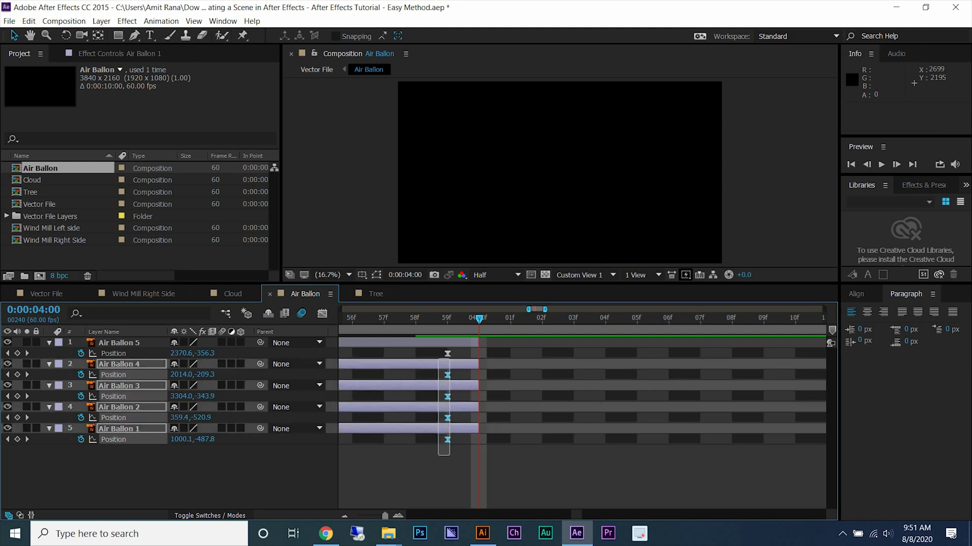
key("ctrl+s")
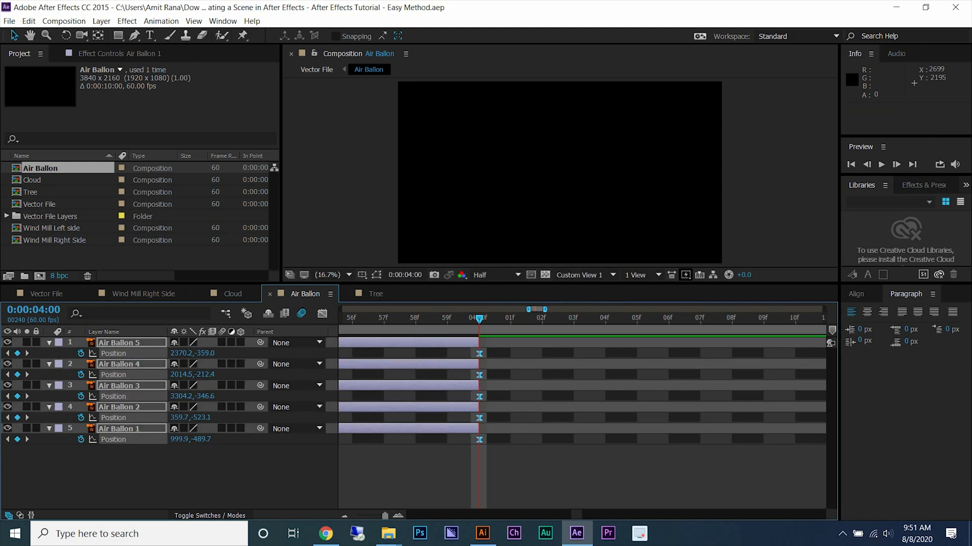
Preview the balloon rise in the Air Ballon composition from 0:00:00:58.
key("minus")
key("minus")
key("minus")
key("minus")
key("minus")
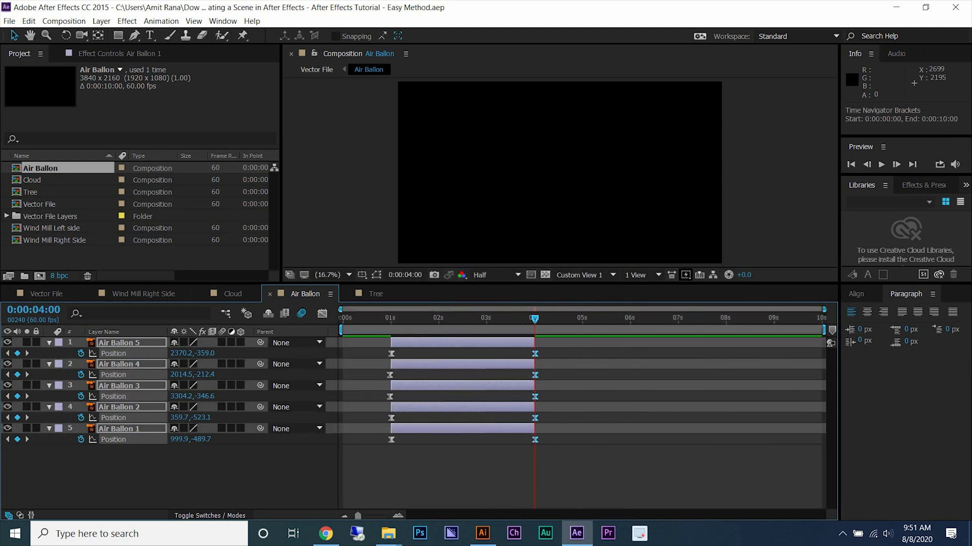
left_click(388, 330)
key("space")
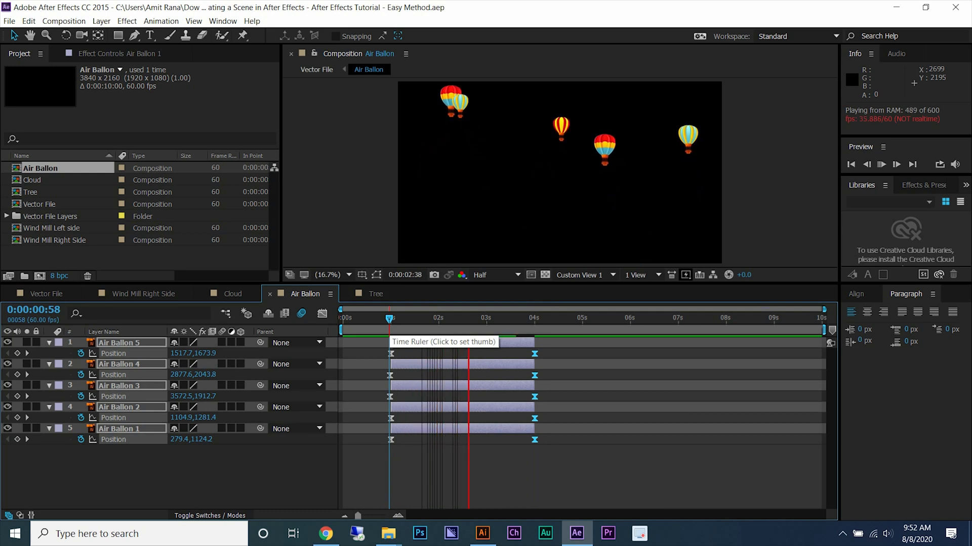
key("space")
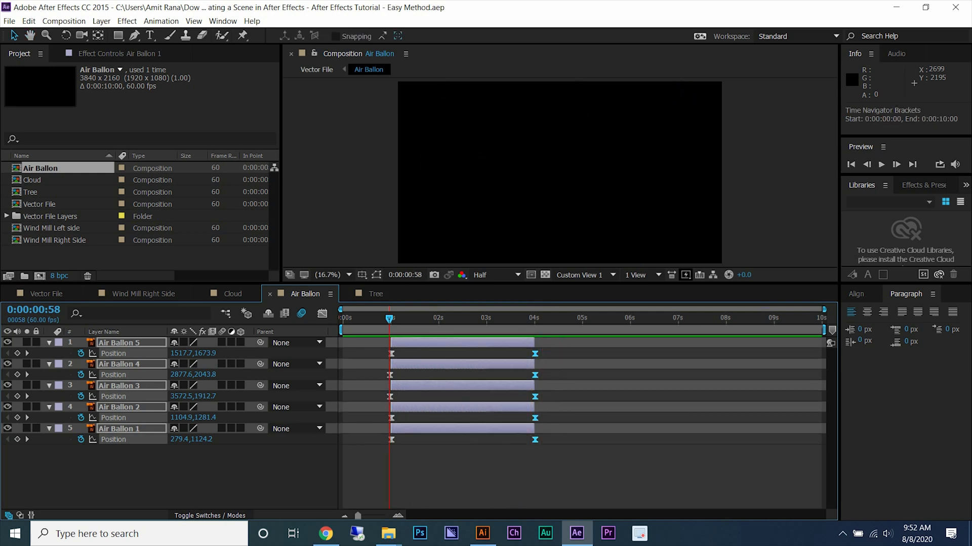
Duplicate the five balloon layers, bring the copies to the top of the stack and start them at 0:00:04:00.
key("ctrl+a")
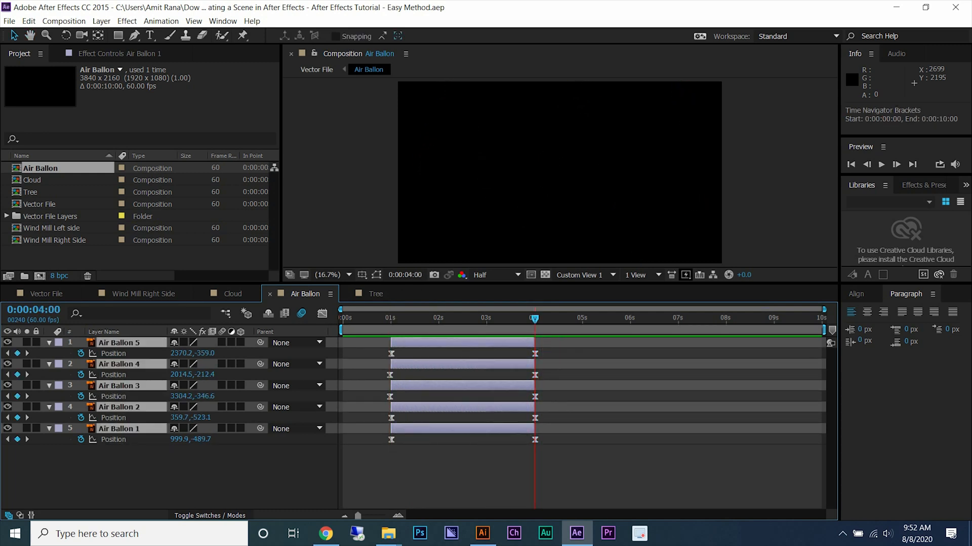
key("u")
key("ctrl+d")
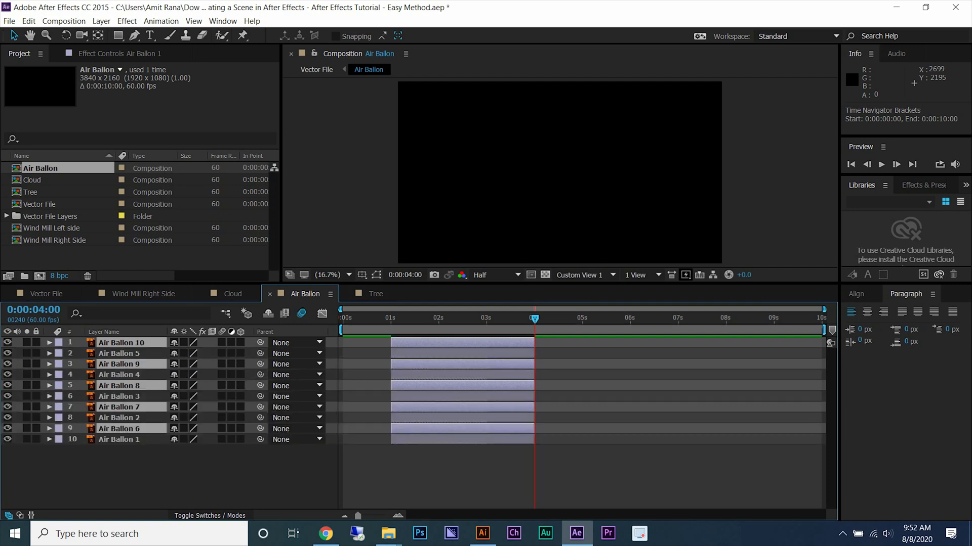
key("ctrl+shift+bracketright")
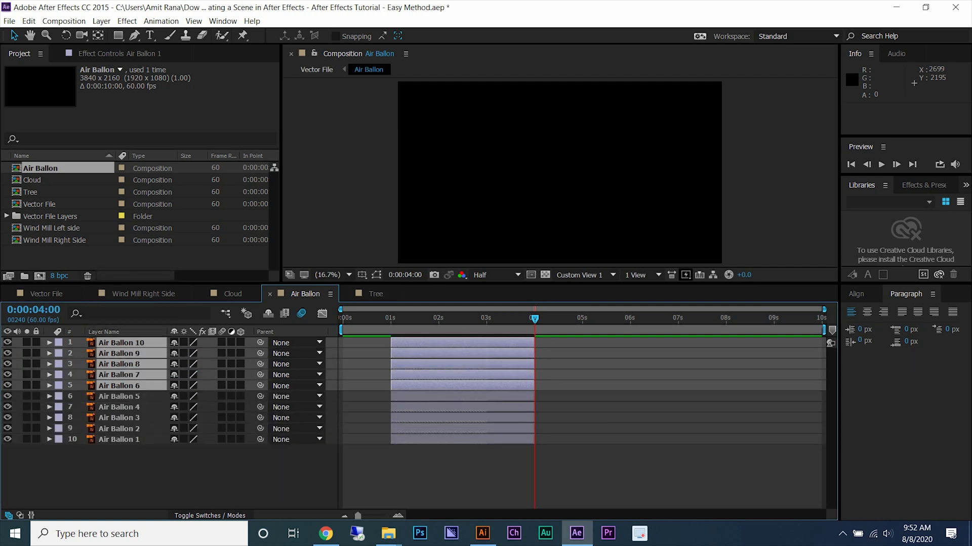
key("bracketleft")
Duplicate the second balloon set, place the new copies on top directly after it up to the composition's end, and save the project.
key("ctrl+d")
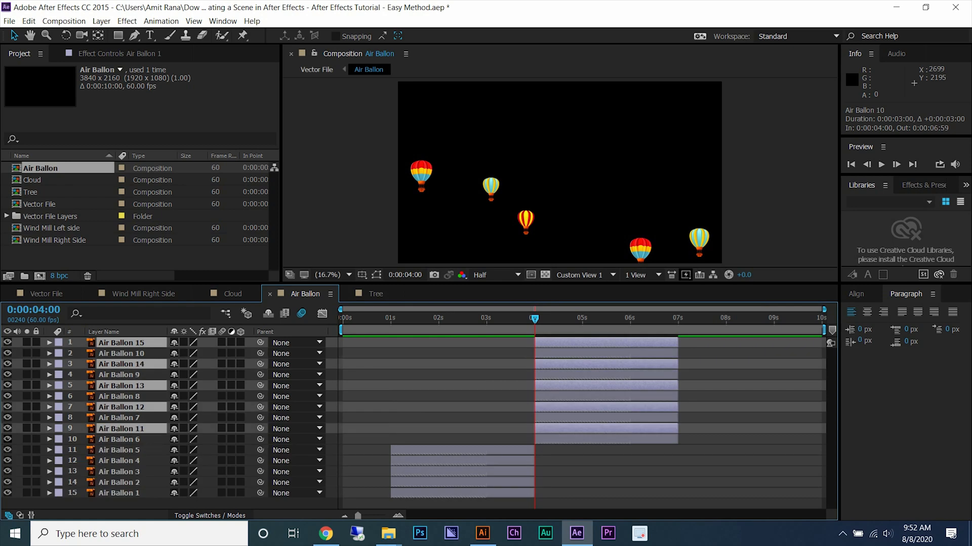
key("ctrl+shift+bracketright")
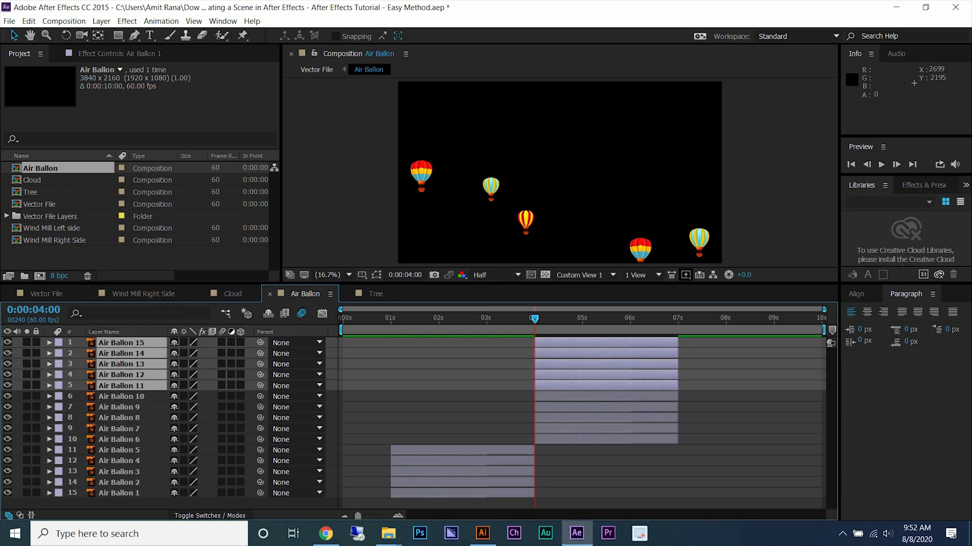
left_click_drag(606, 343, 749, 343)
key("ctrl+s")
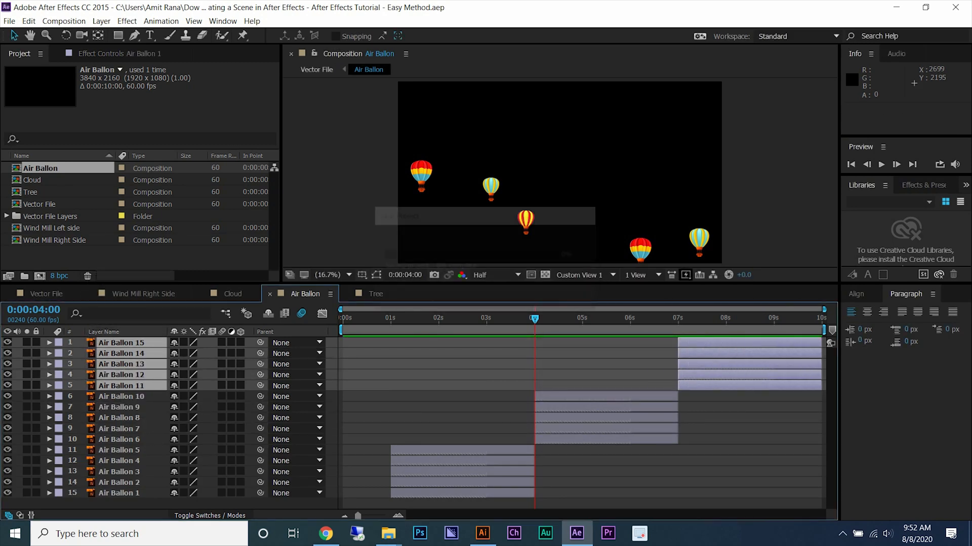
Preview the Vector File composition from the beginning.
left_click(46, 293)
left_click_drag(464, 309, 748, 309)
key("Home")
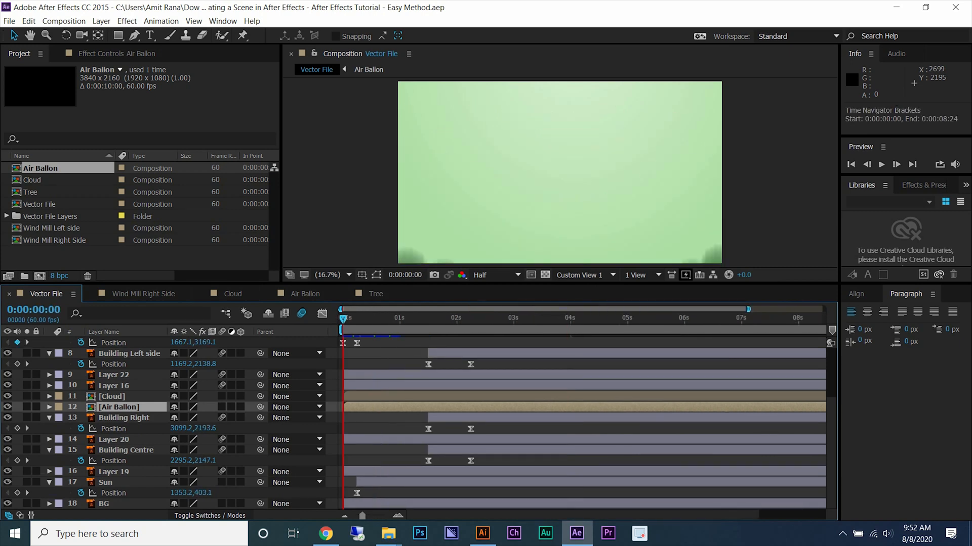
left_click(881, 165)
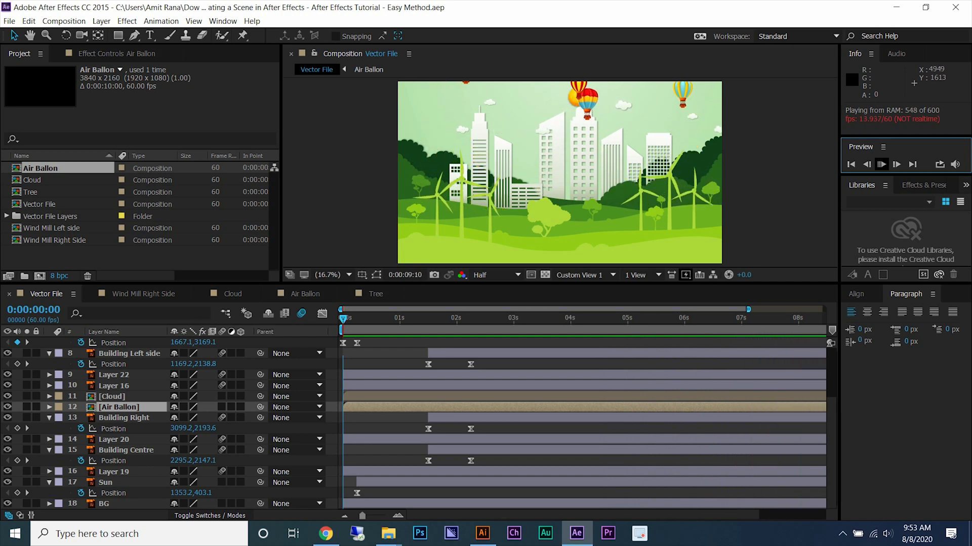
left_click(842, 534)
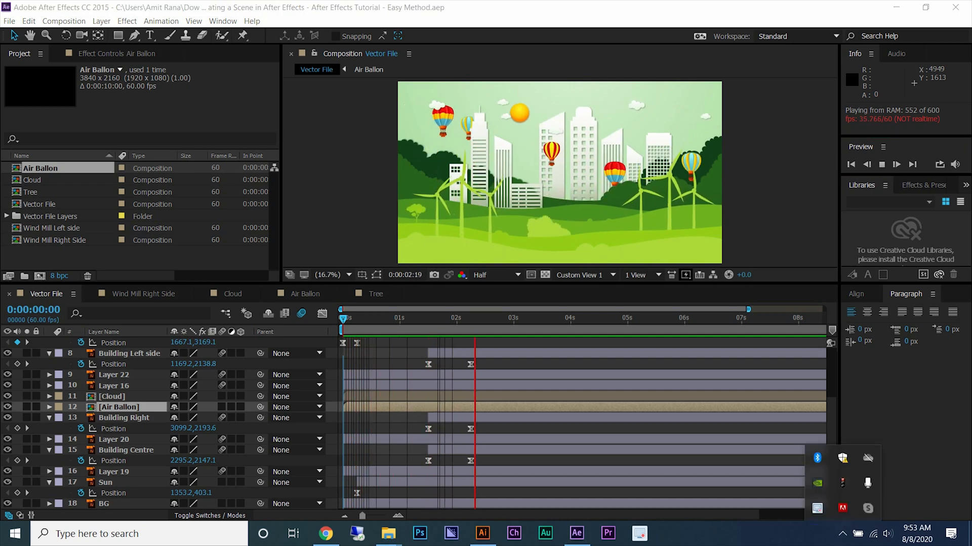
right_click(816, 508)
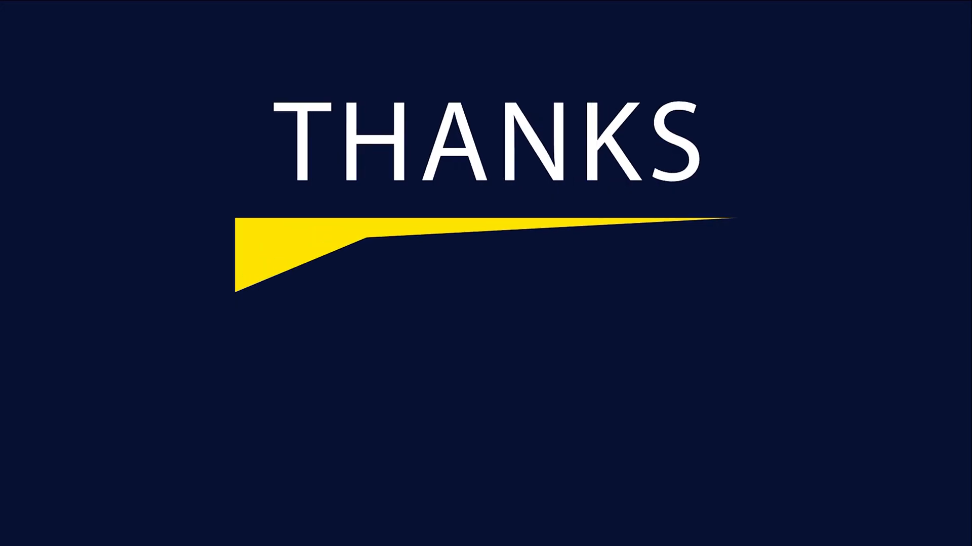